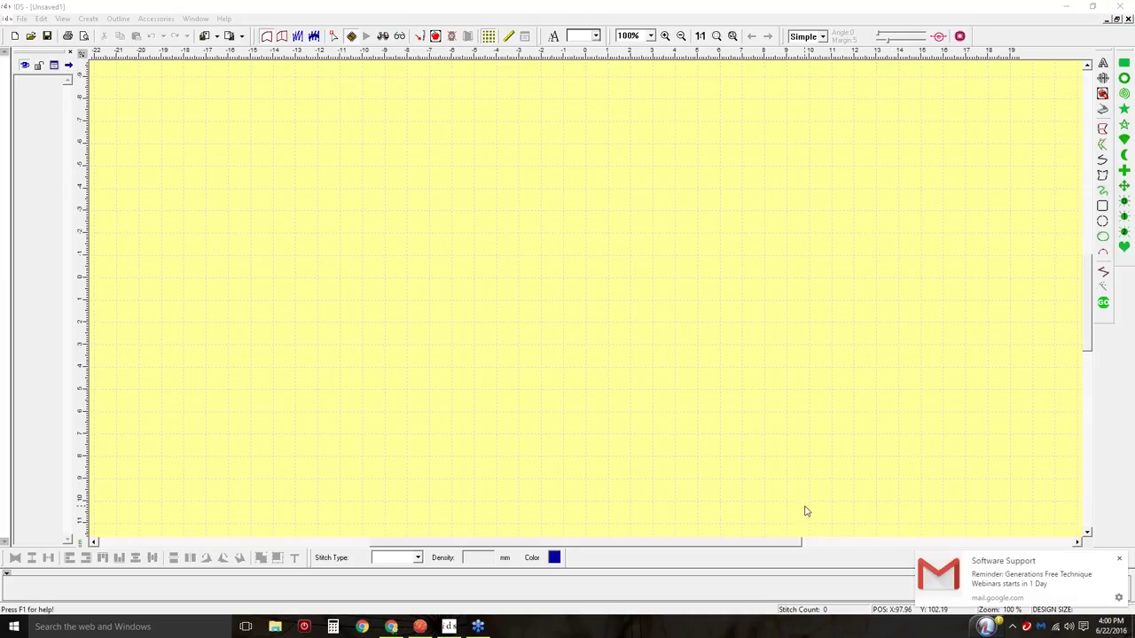
# Open the hoop settings in the view preferences and switch from a custom hoop to a machine hoop type
pyautogui.click(1119, 560)
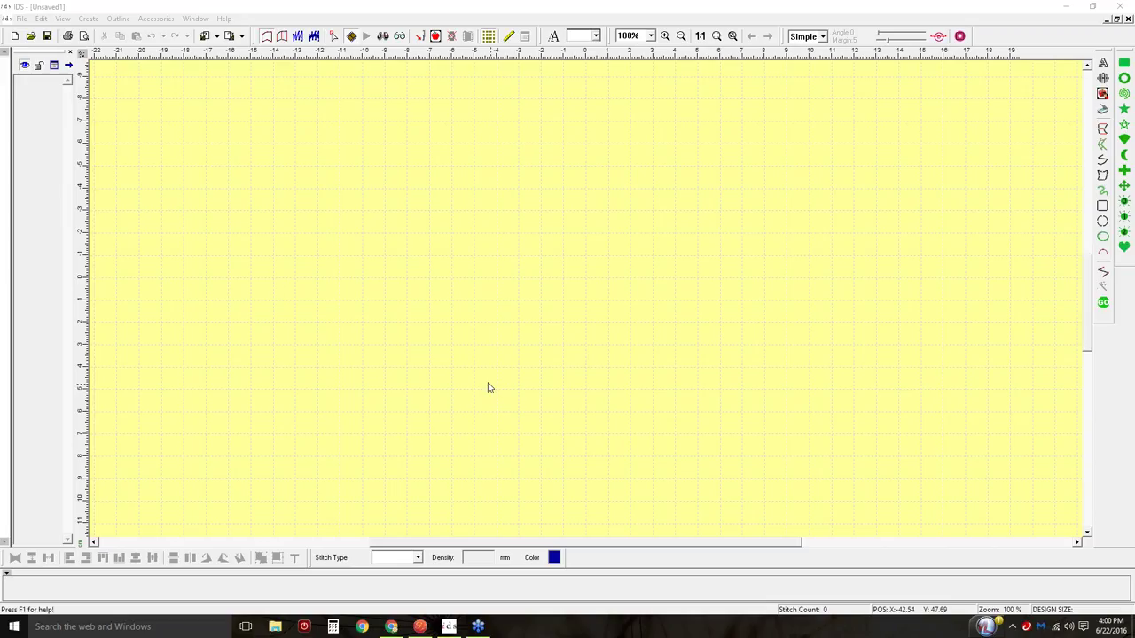
pyautogui.click(64, 21)
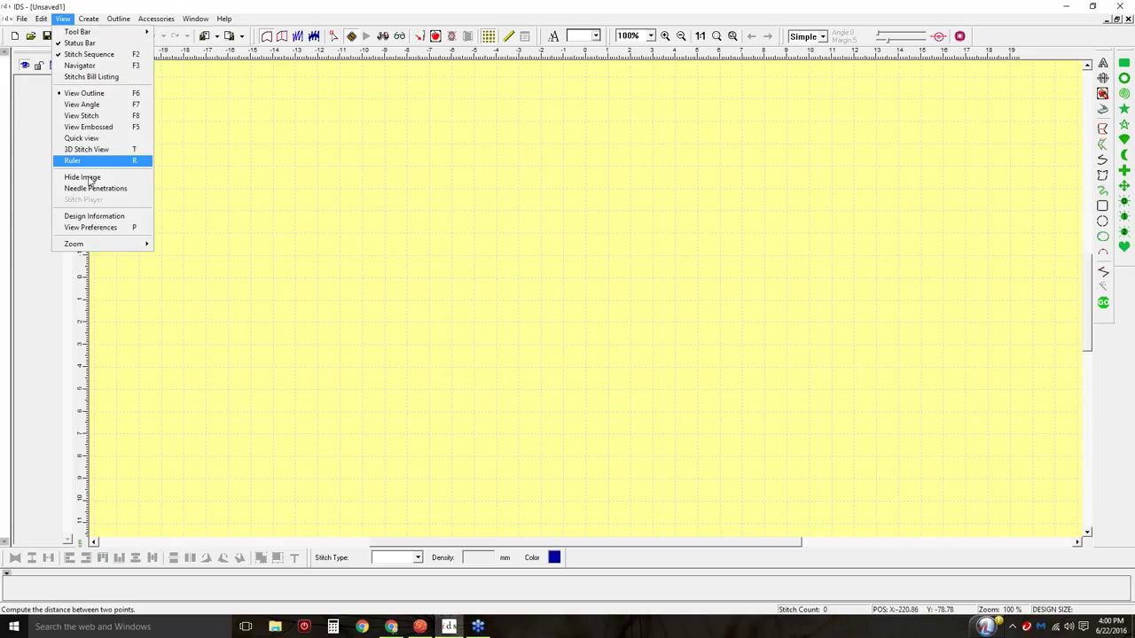
pyautogui.click(101, 231)
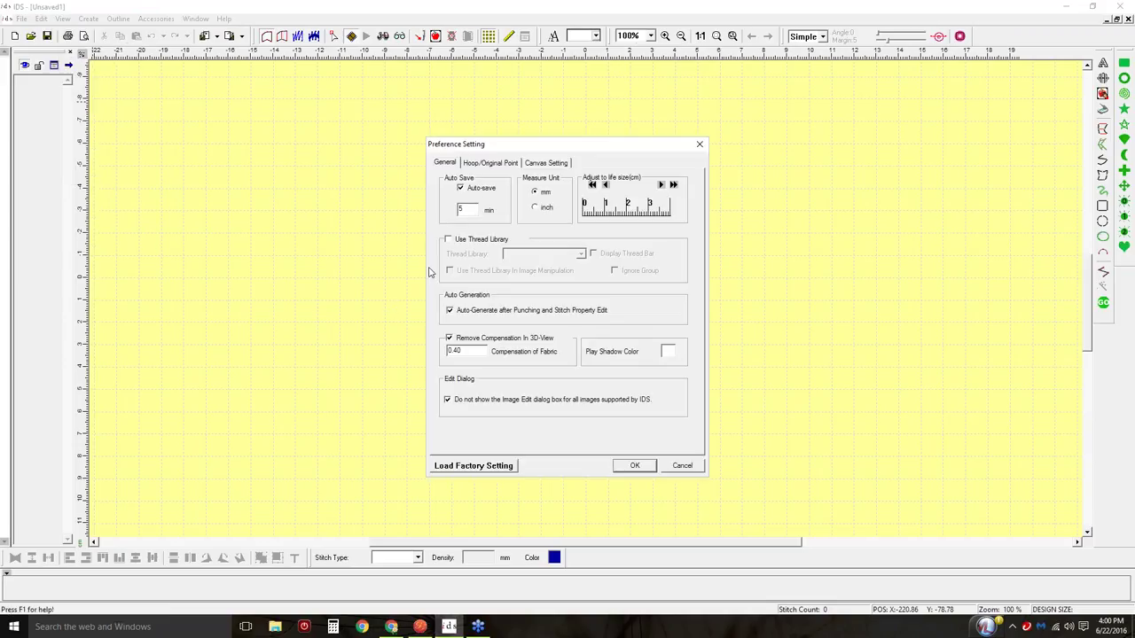
pyautogui.click(490, 163)
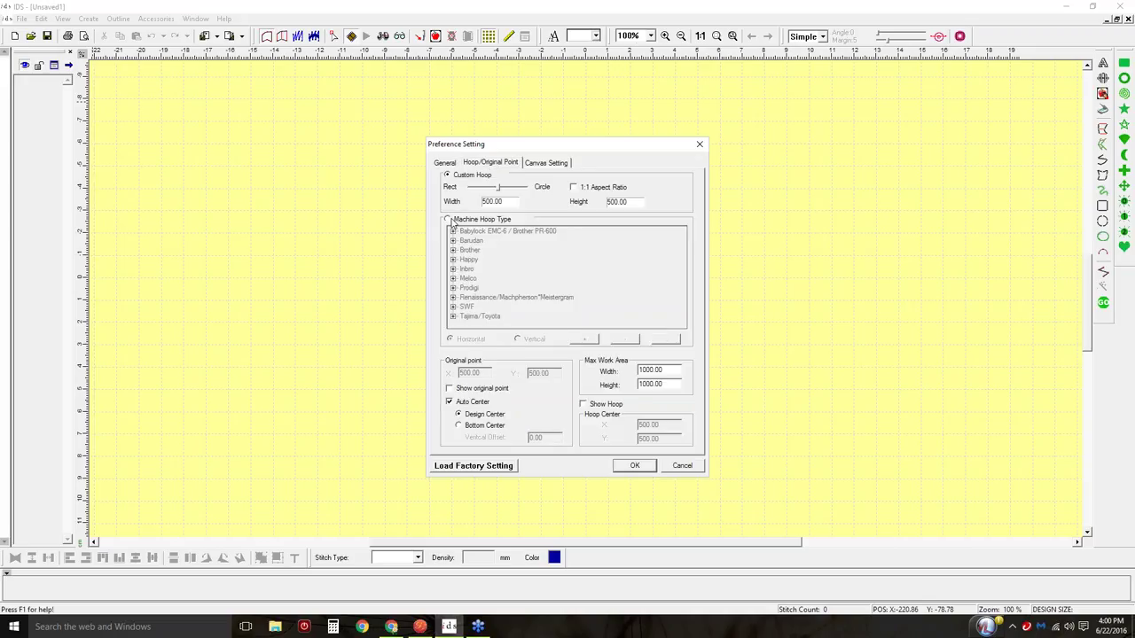
pyautogui.click(448, 220)
# Choose the SWF Semi-wide Cap Frame (178x76) as the machine hoop and show its outline on the canvas
pyautogui.click(452, 232)
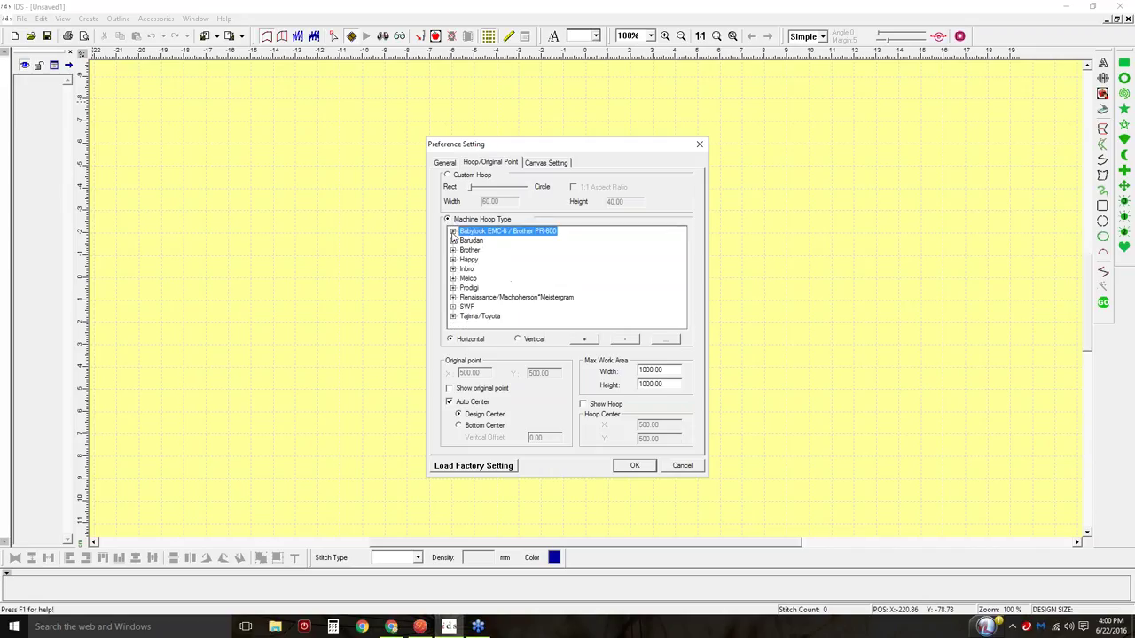
pyautogui.click(453, 317)
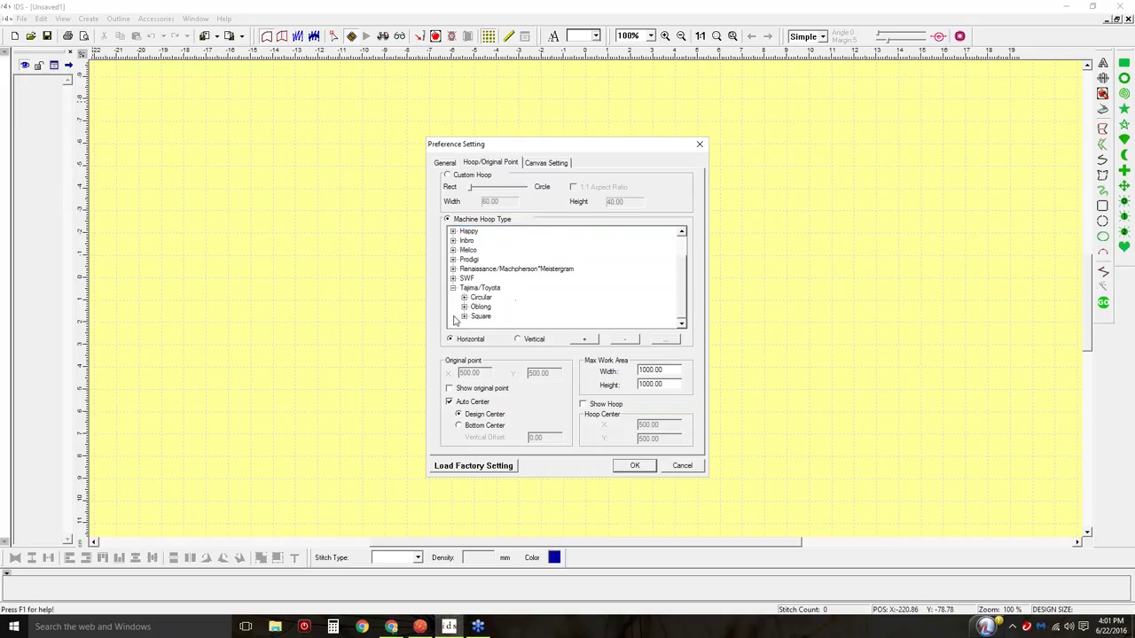
pyautogui.click(453, 279)
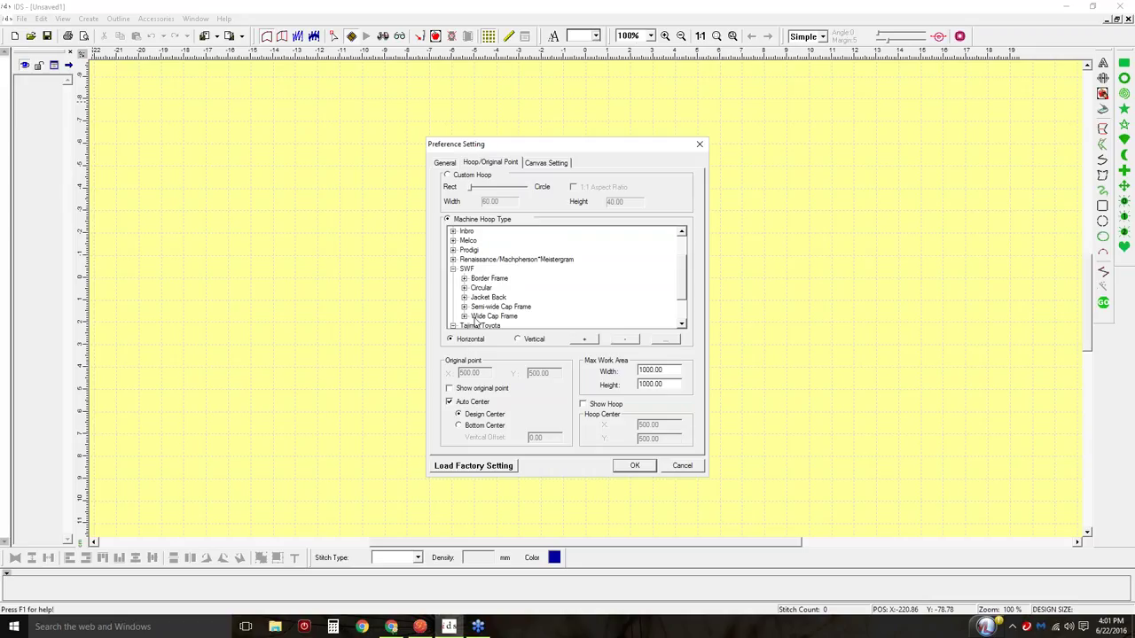
pyautogui.click(485, 307)
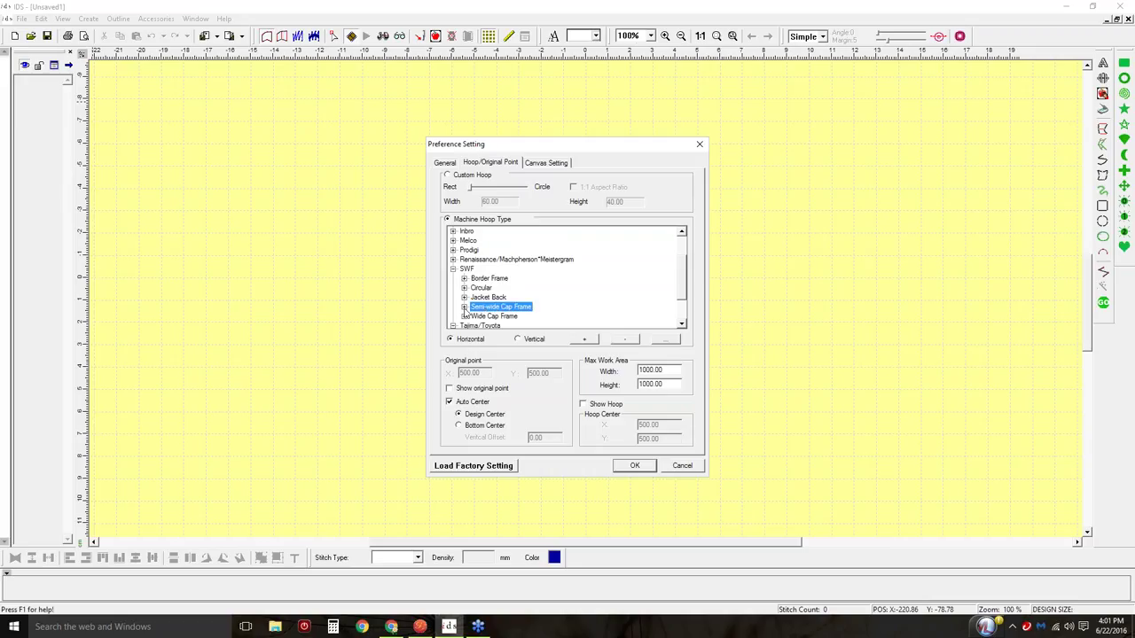
pyautogui.click(464, 307)
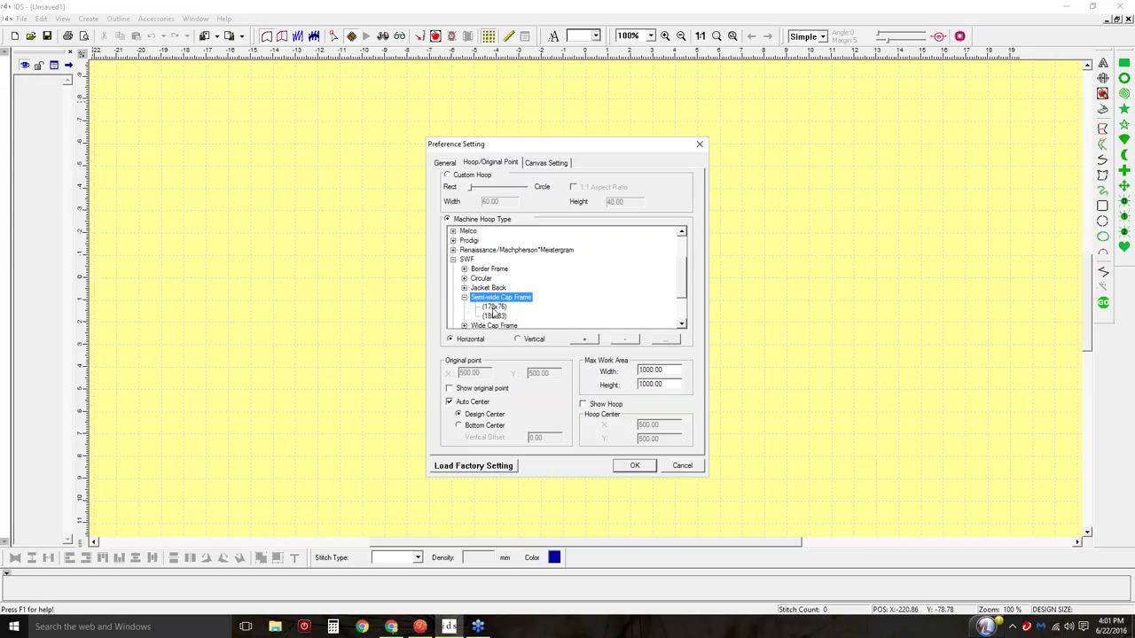
pyautogui.click(494, 307)
pyautogui.click(592, 406)
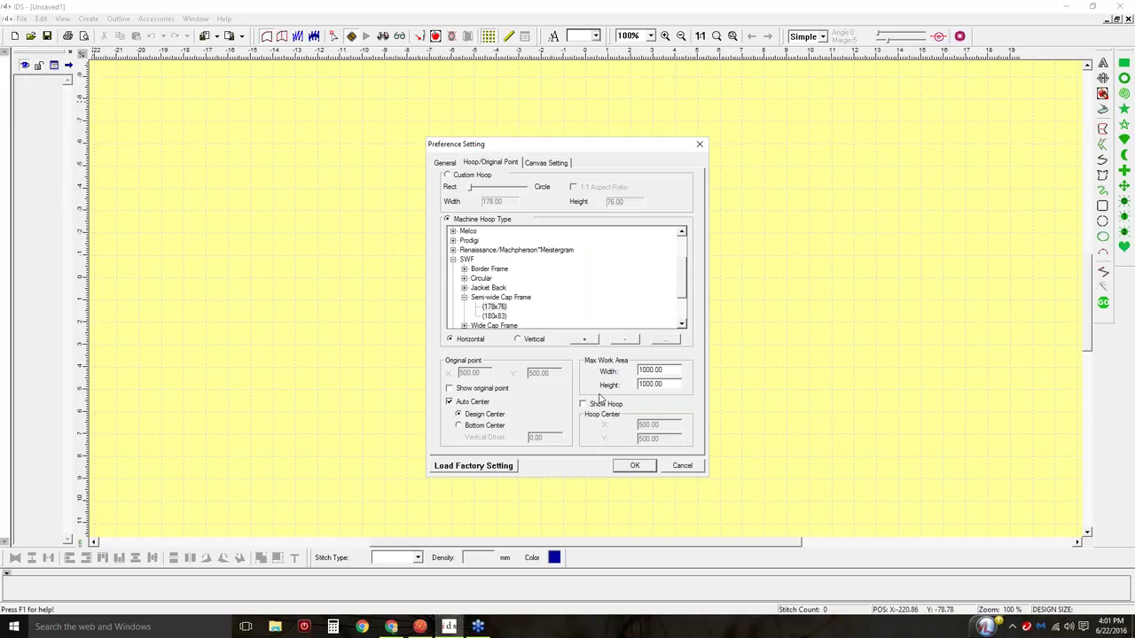
pyautogui.click(635, 468)
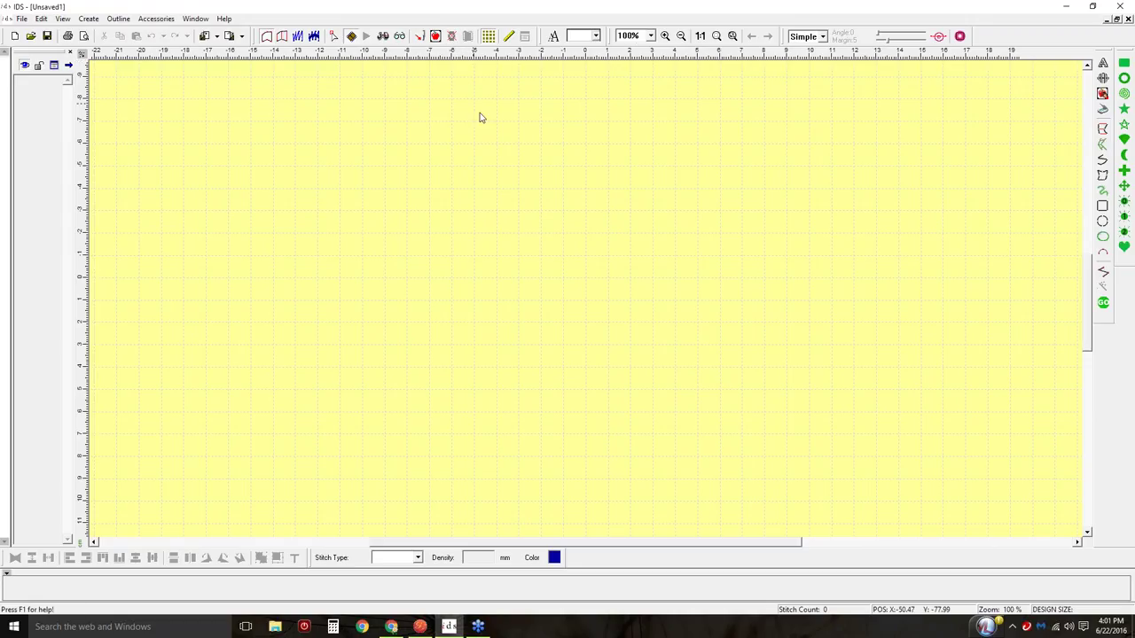
pyautogui.click(451, 37)
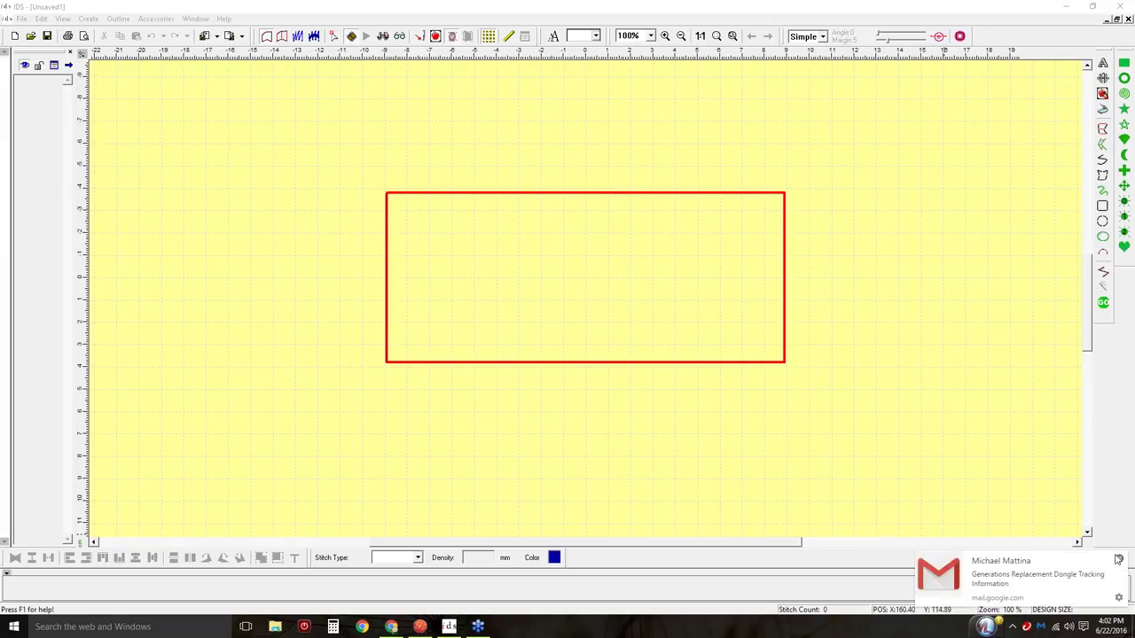
# Dismiss the mail notification and close the Chrome browser window
pyautogui.click(1118, 561)
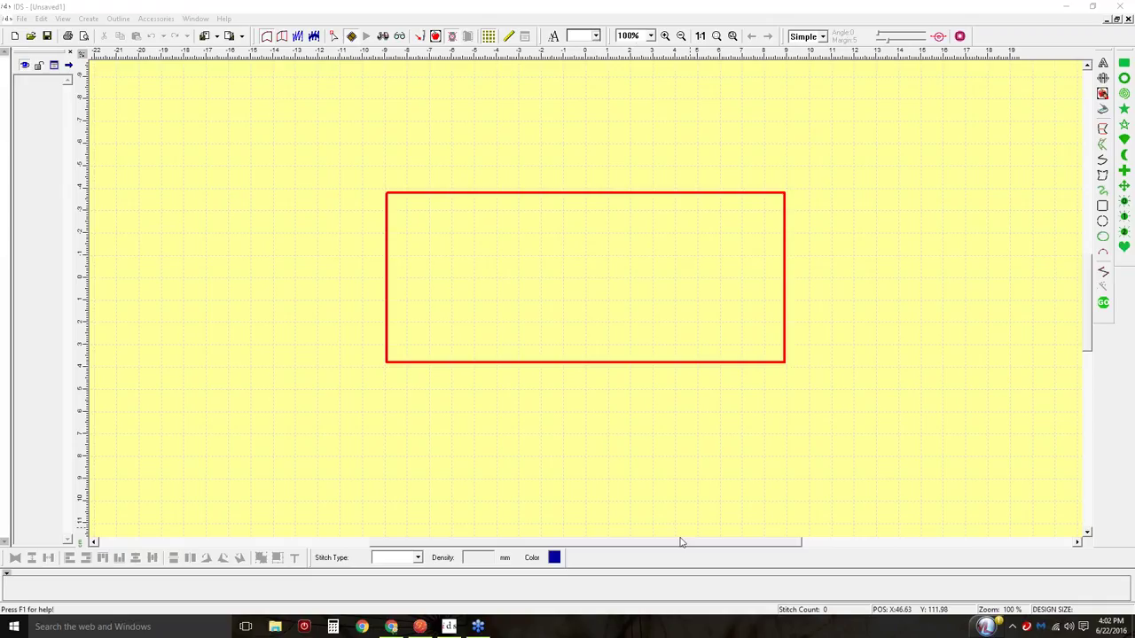
pyautogui.click(391, 627)
pyautogui.click(1114, 10)
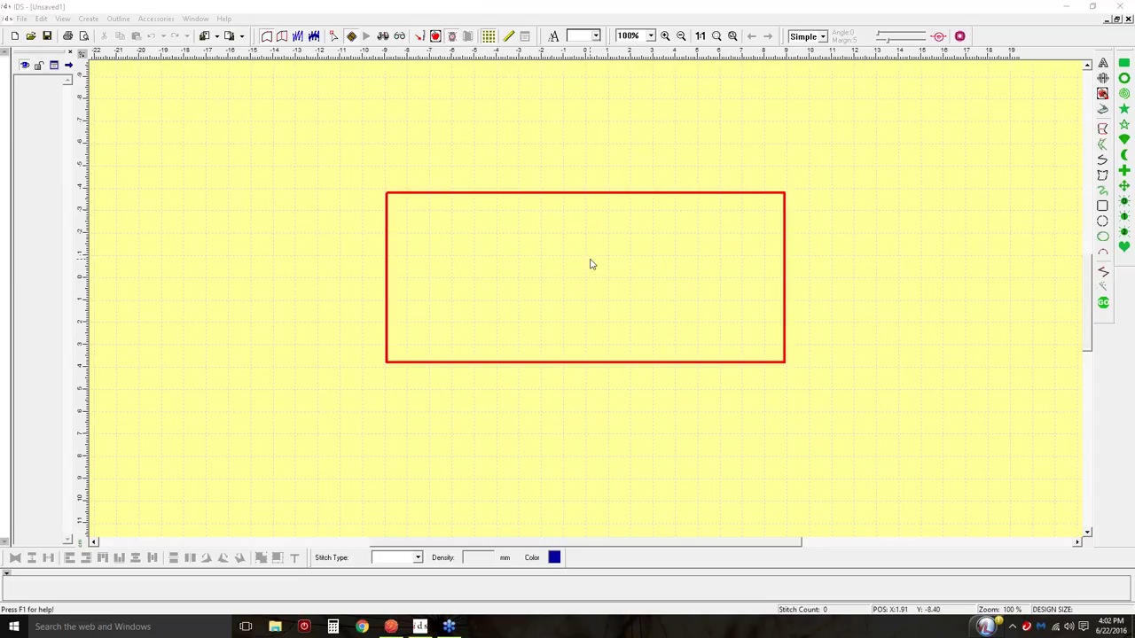
# Insert the image Fotolia_95422346_XS.jpg as a template, sized 122 × 122 mm
pyautogui.click(89, 20)
pyautogui.click(90, 20)
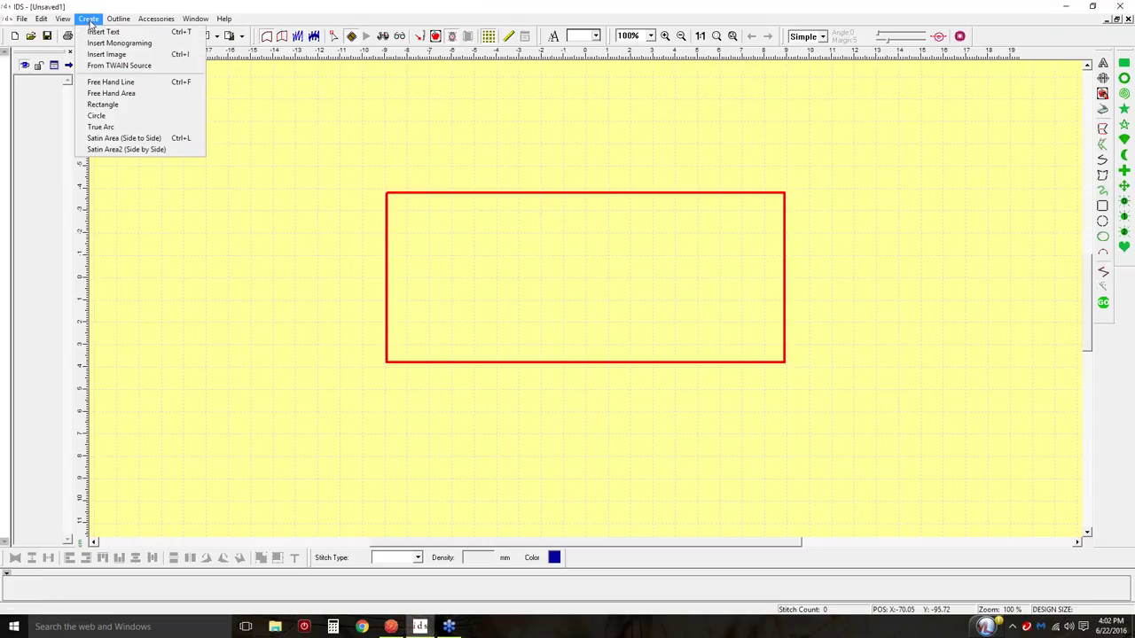
pyautogui.click(116, 55)
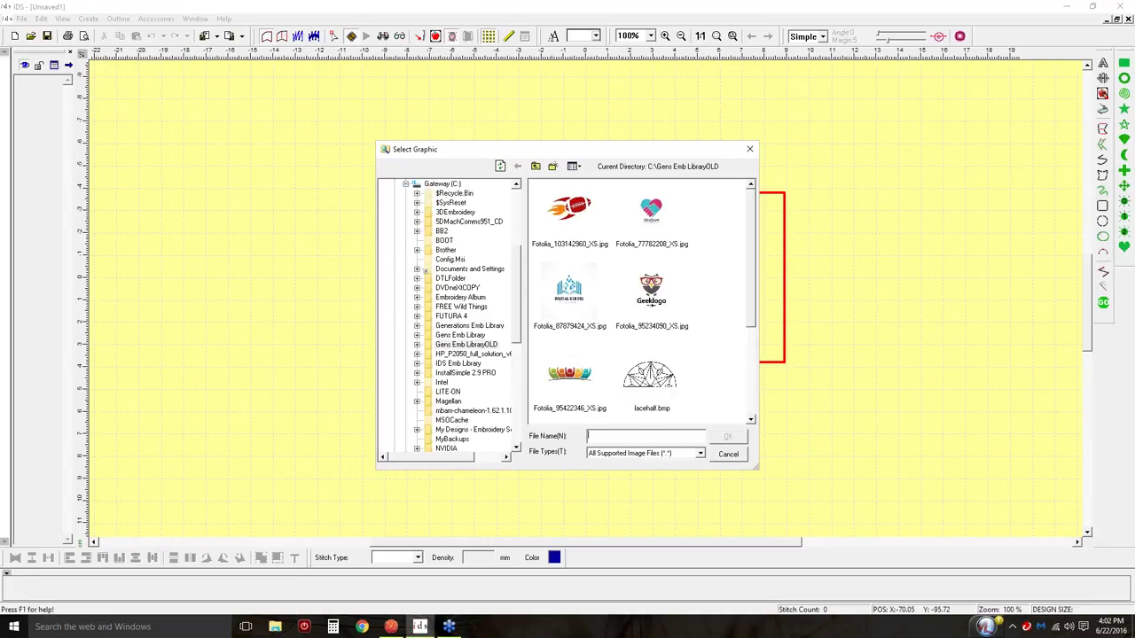
pyautogui.click(563, 378)
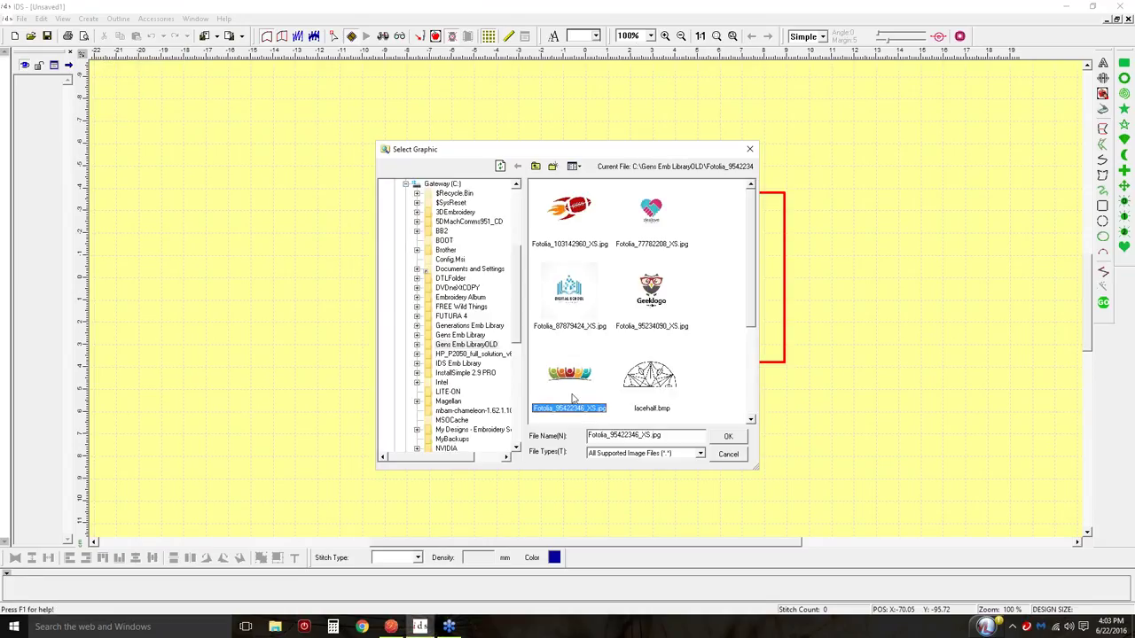
pyautogui.click(728, 436)
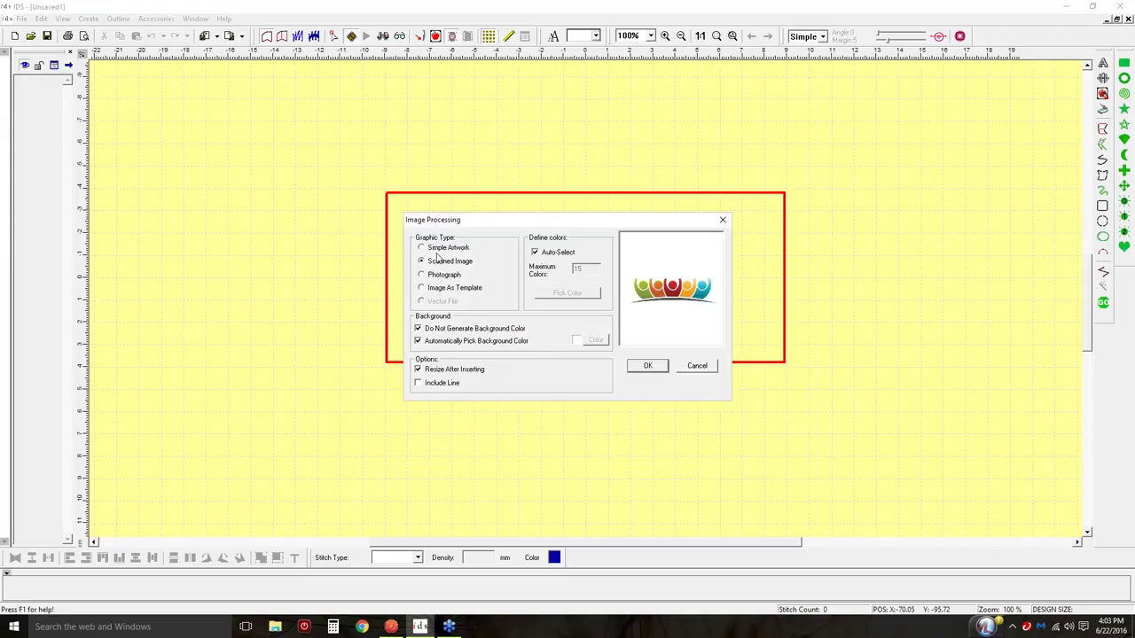
pyautogui.click(444, 288)
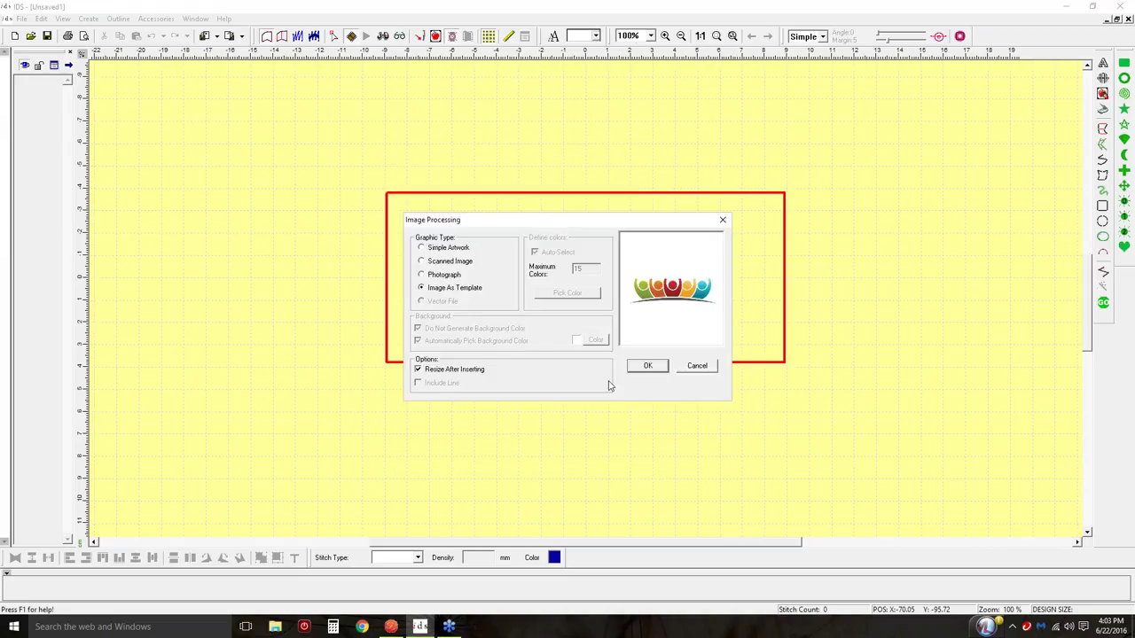
pyautogui.click(646, 366)
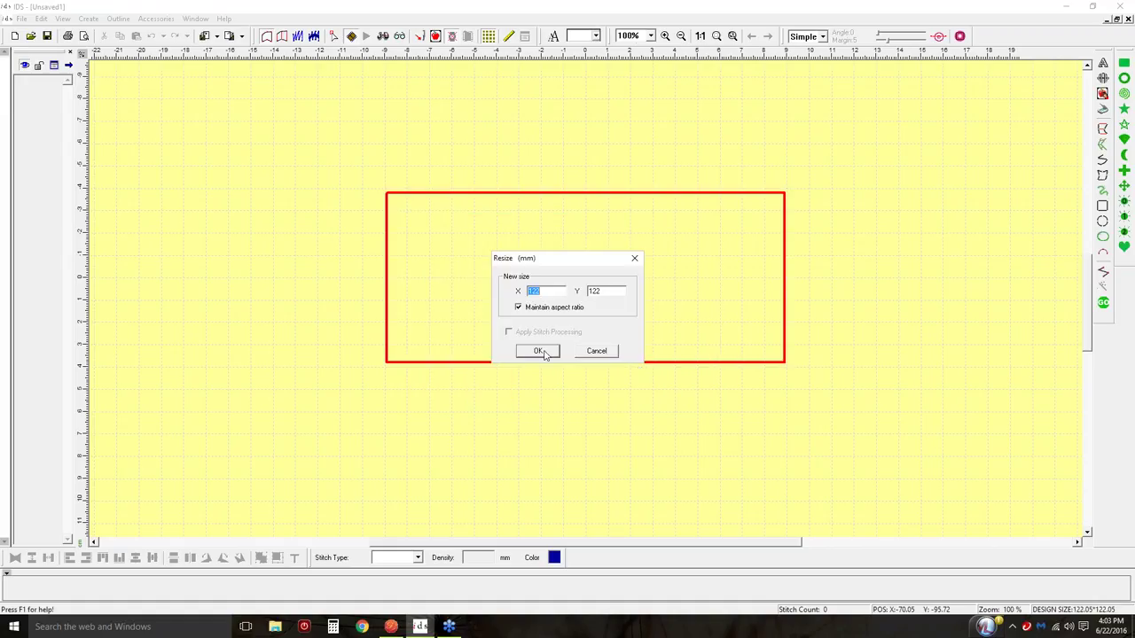
pyautogui.click(541, 352)
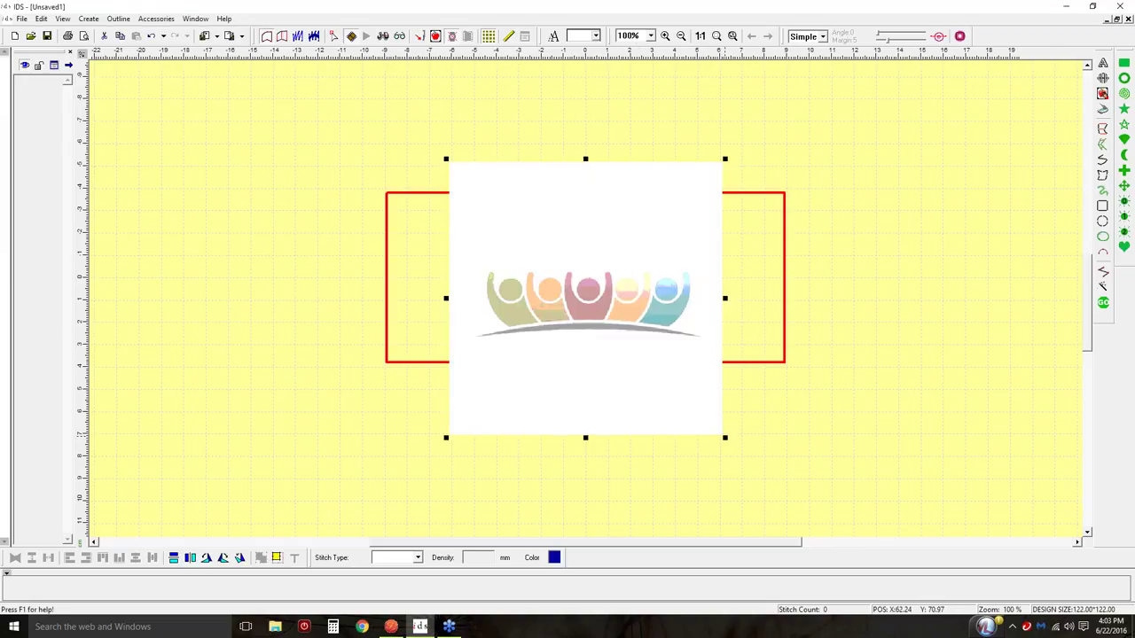
# Enlarge the template image to about 178 mm square and centre its artwork within the hoop outline
pyautogui.moveTo(724, 437); pyautogui.dragTo(768, 469)
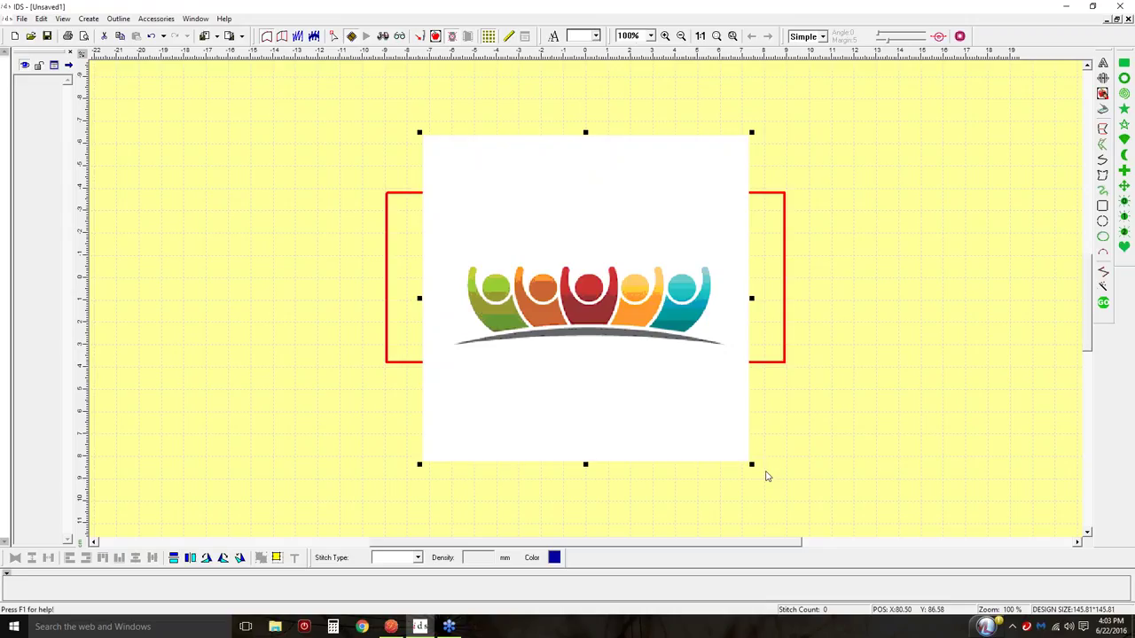
pyautogui.moveTo(605, 259); pyautogui.dragTo(602, 239)
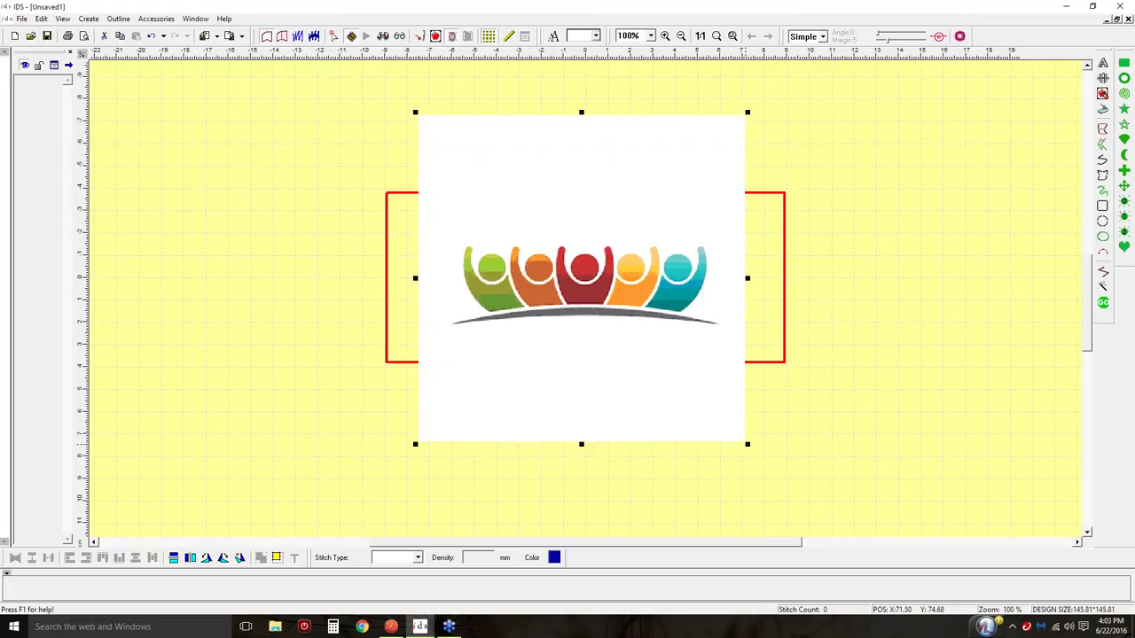
pyautogui.moveTo(747, 443); pyautogui.dragTo(785, 474)
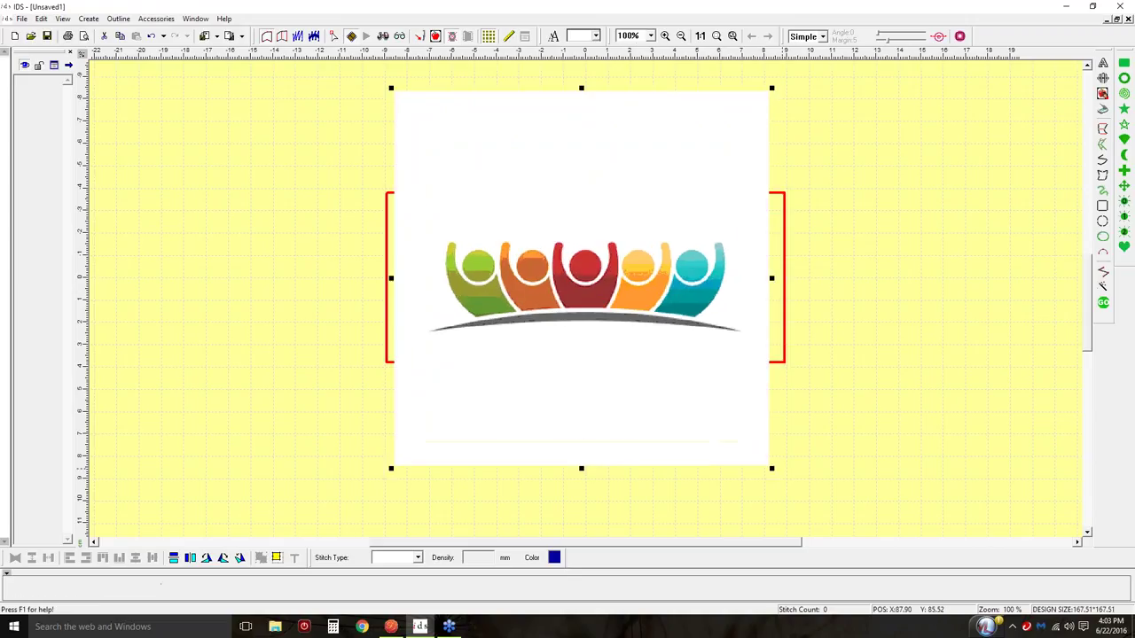
pyautogui.moveTo(639, 305); pyautogui.dragTo(634, 299)
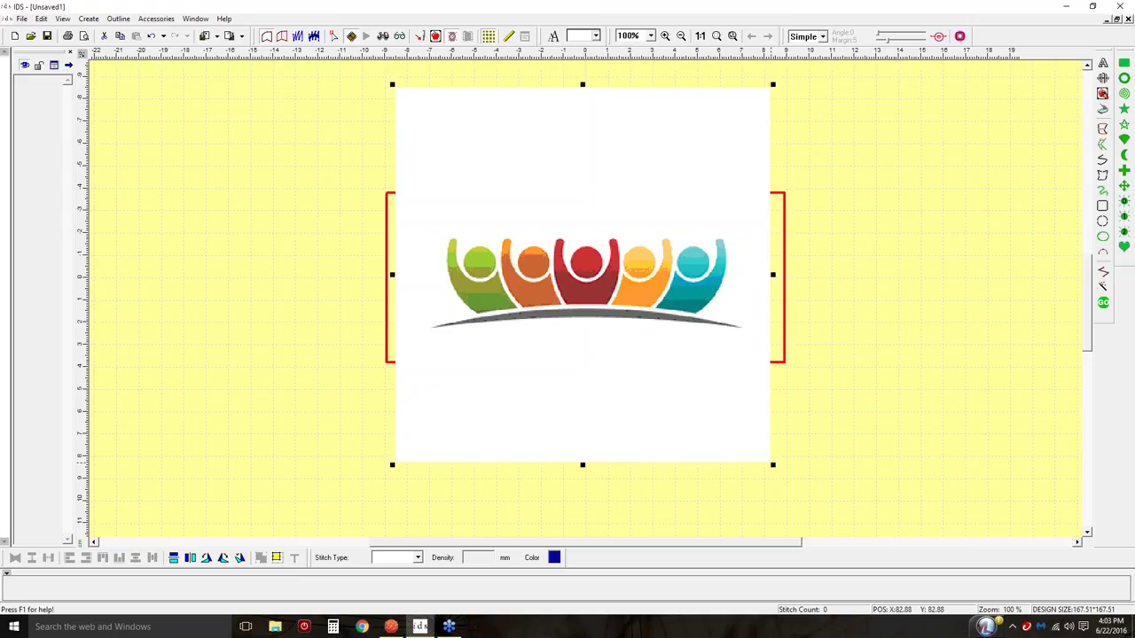
pyautogui.moveTo(773, 464); pyautogui.dragTo(784, 476)
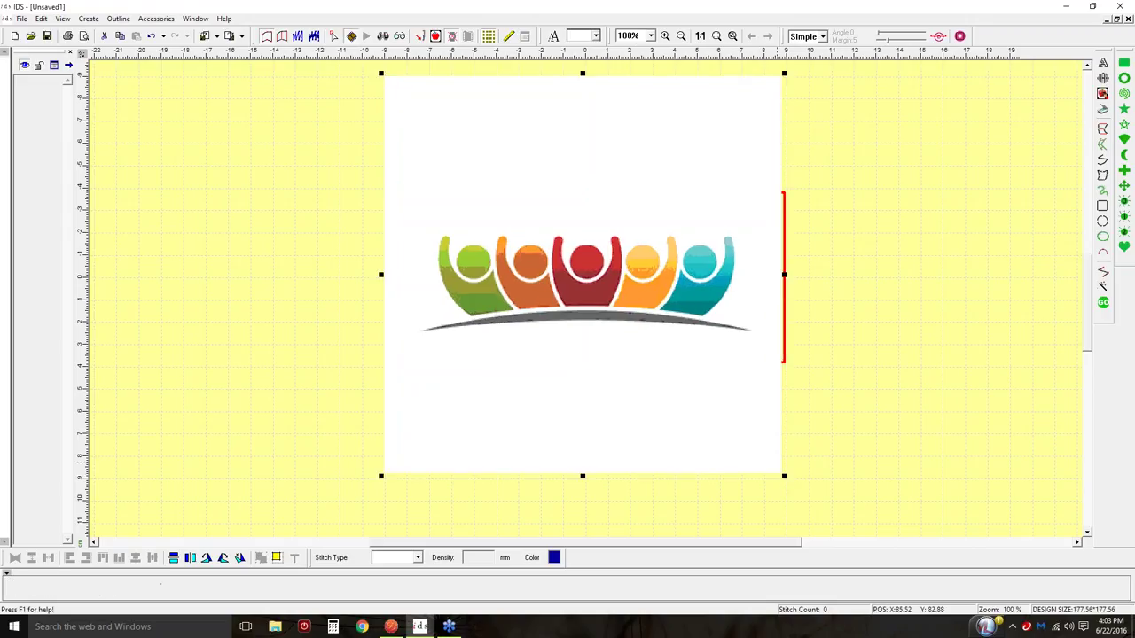
pyautogui.moveTo(709, 385); pyautogui.dragTo(712, 385)
pyautogui.click(712, 385)
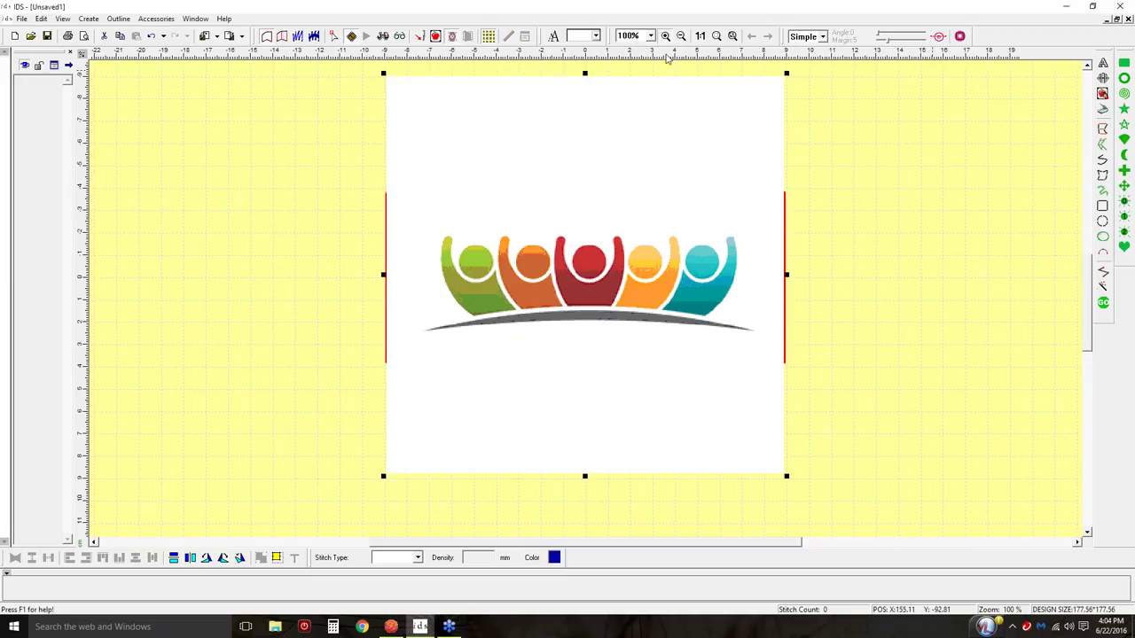
# Auto-trace the green figure's body as a stitch area with 32% color and 0% noise tolerance, and show the stitches in 3D view
pyautogui.moveTo(431, 223); pyautogui.dragTo(770, 353)
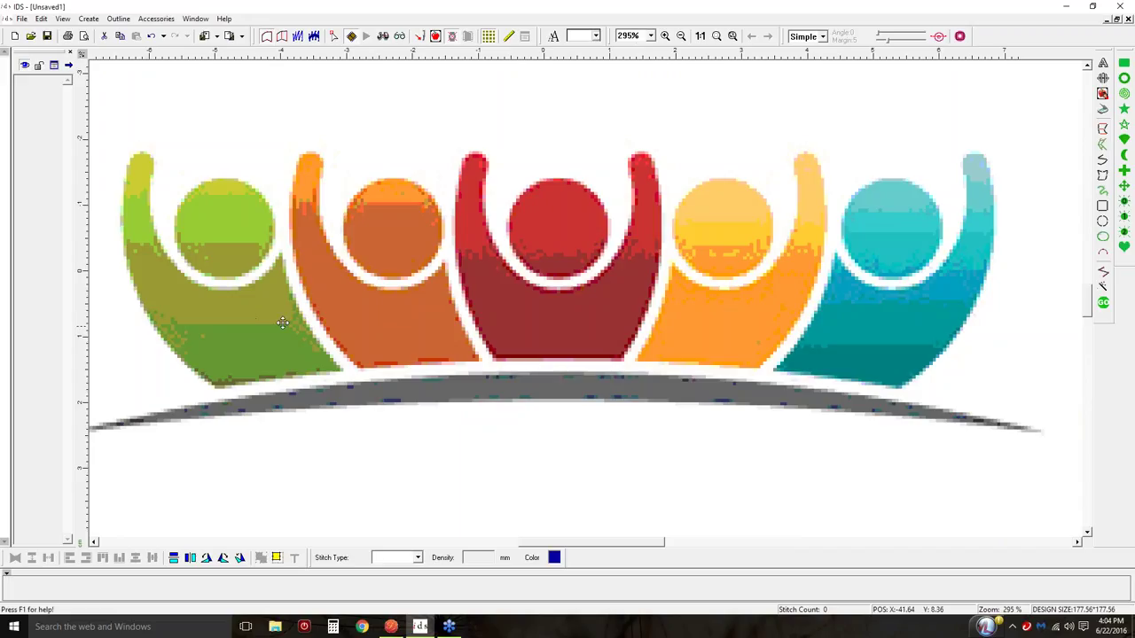
pyautogui.click(1103, 293)
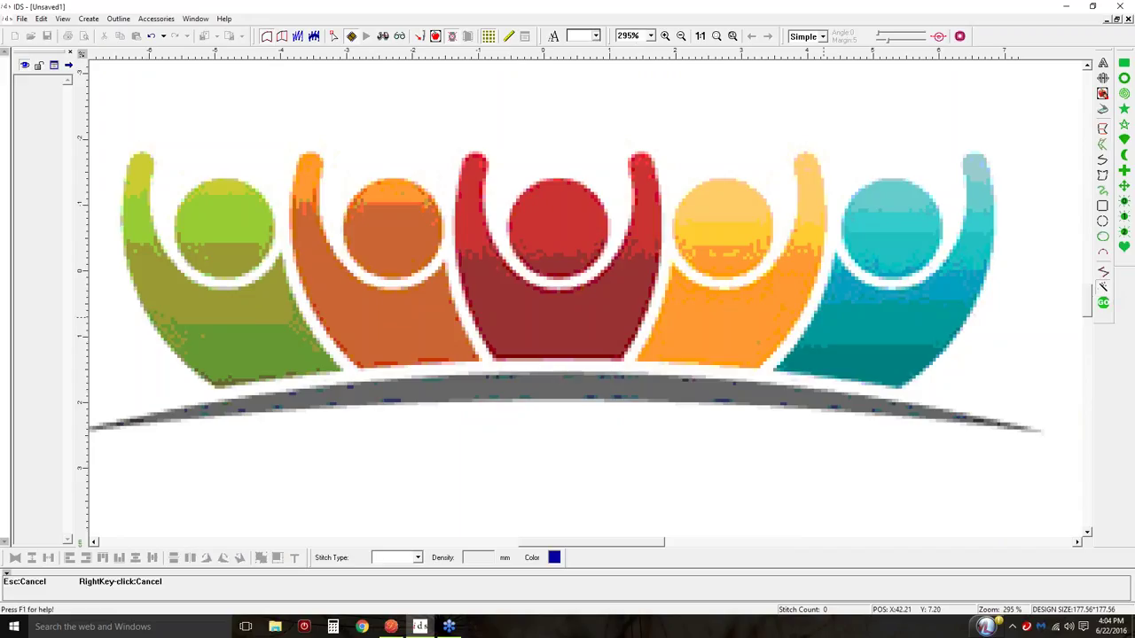
pyautogui.click(229, 325)
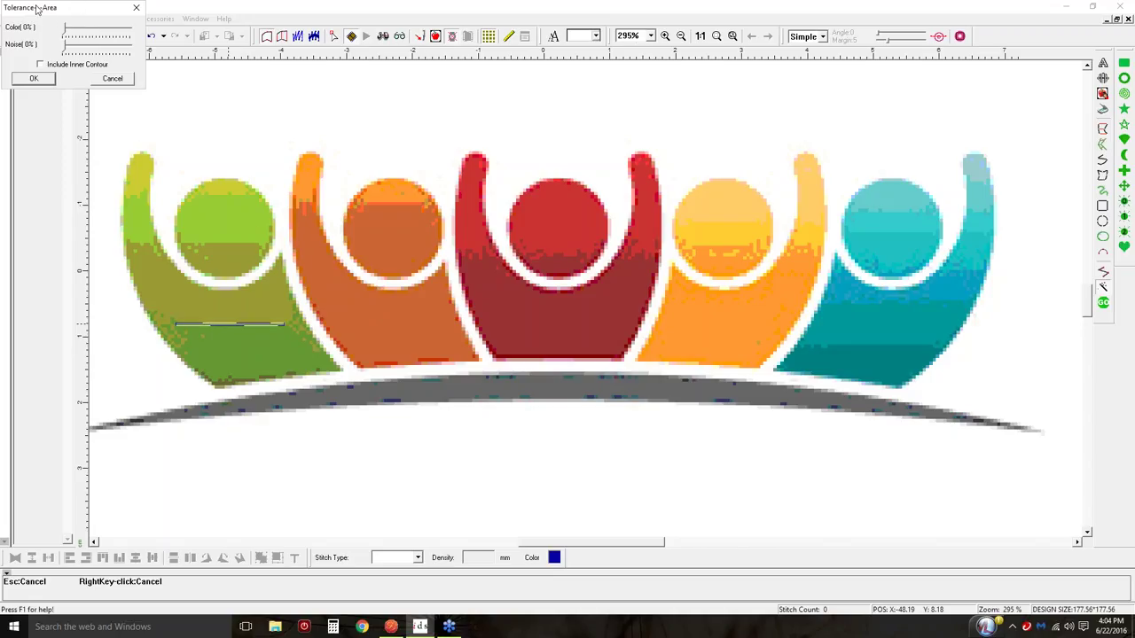
pyautogui.moveTo(64, 10); pyautogui.dragTo(237, 82)
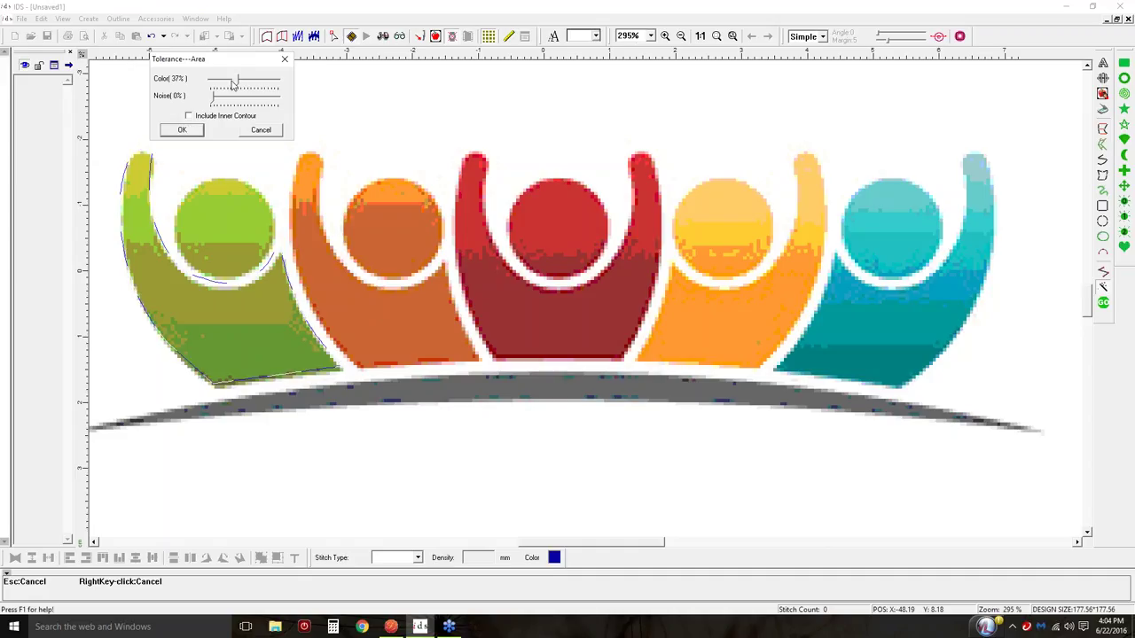
pyautogui.moveTo(241, 82); pyautogui.dragTo(243, 82)
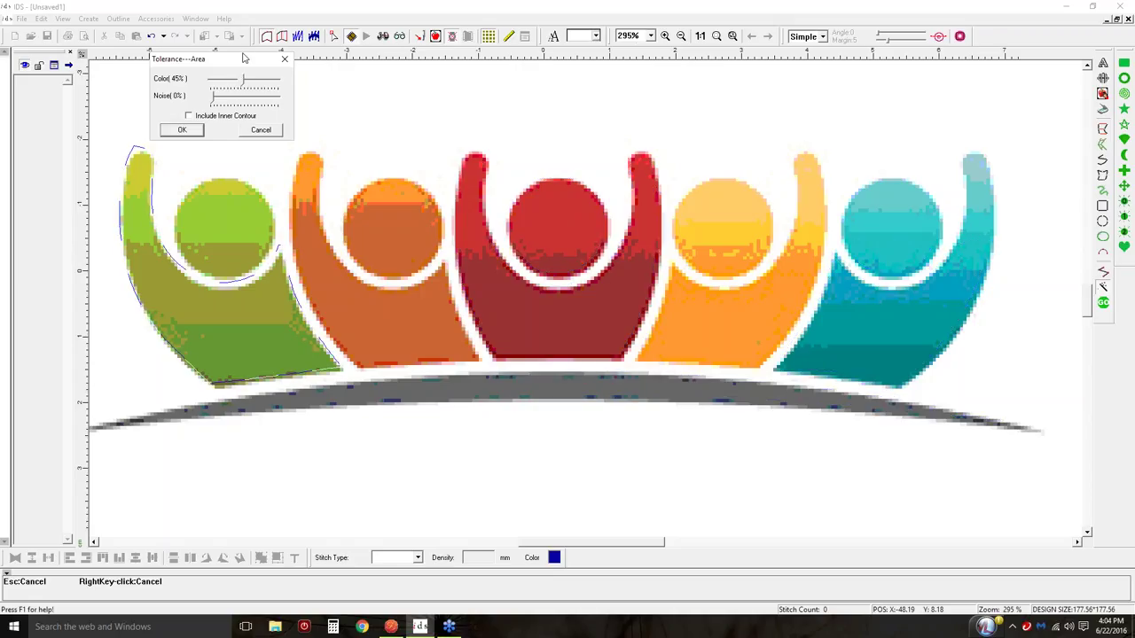
pyautogui.moveTo(241, 82); pyautogui.dragTo(233, 81)
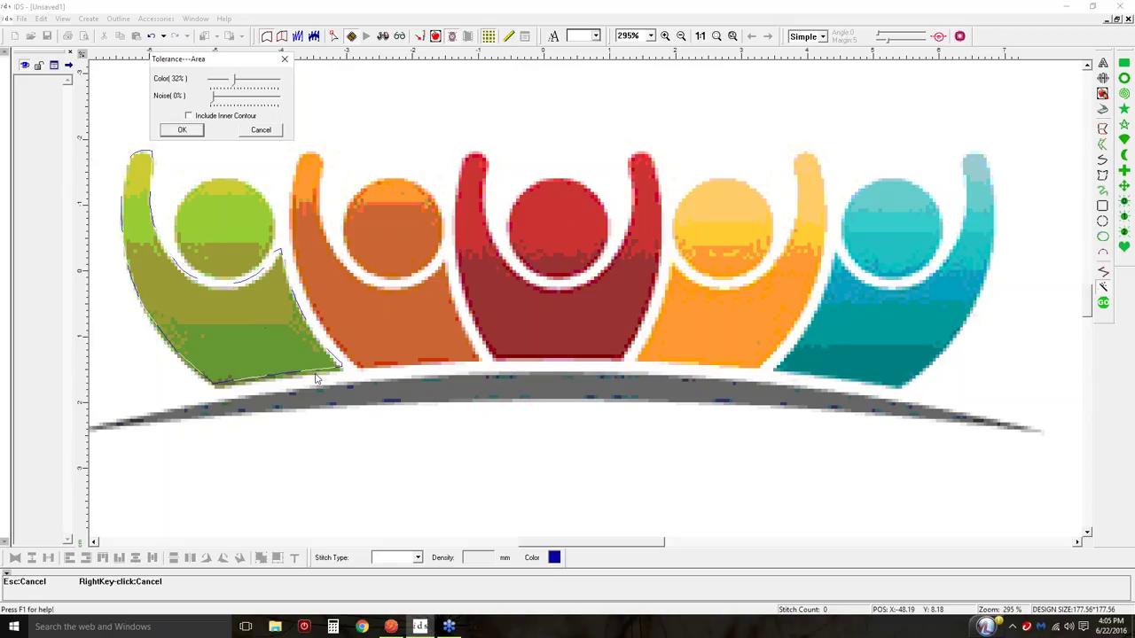
pyautogui.click(183, 131)
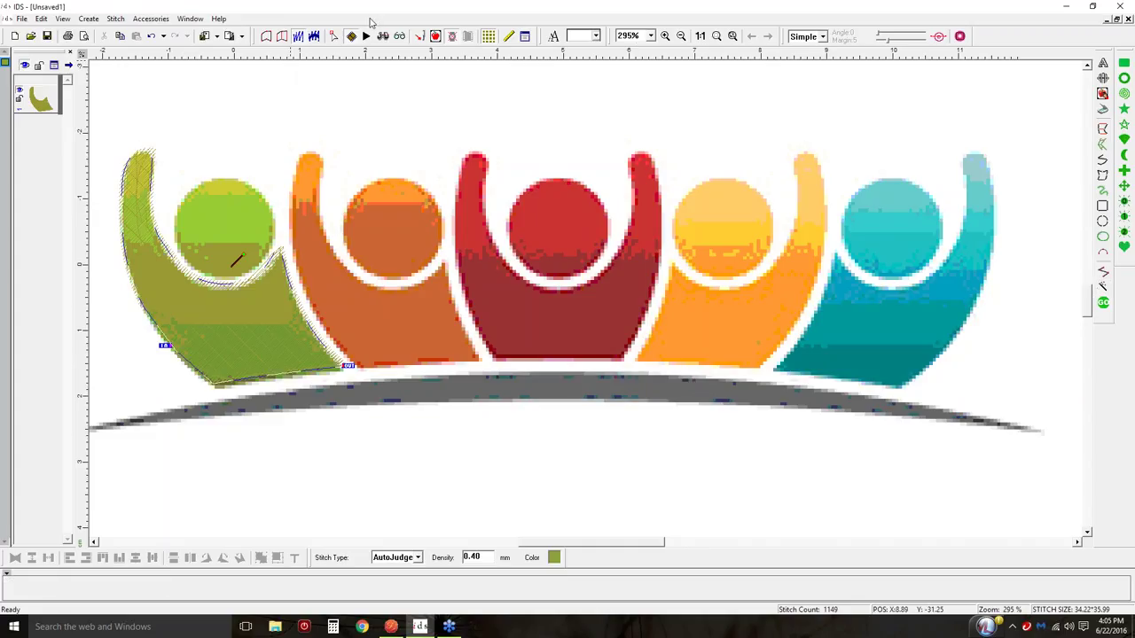
pyautogui.click(381, 40)
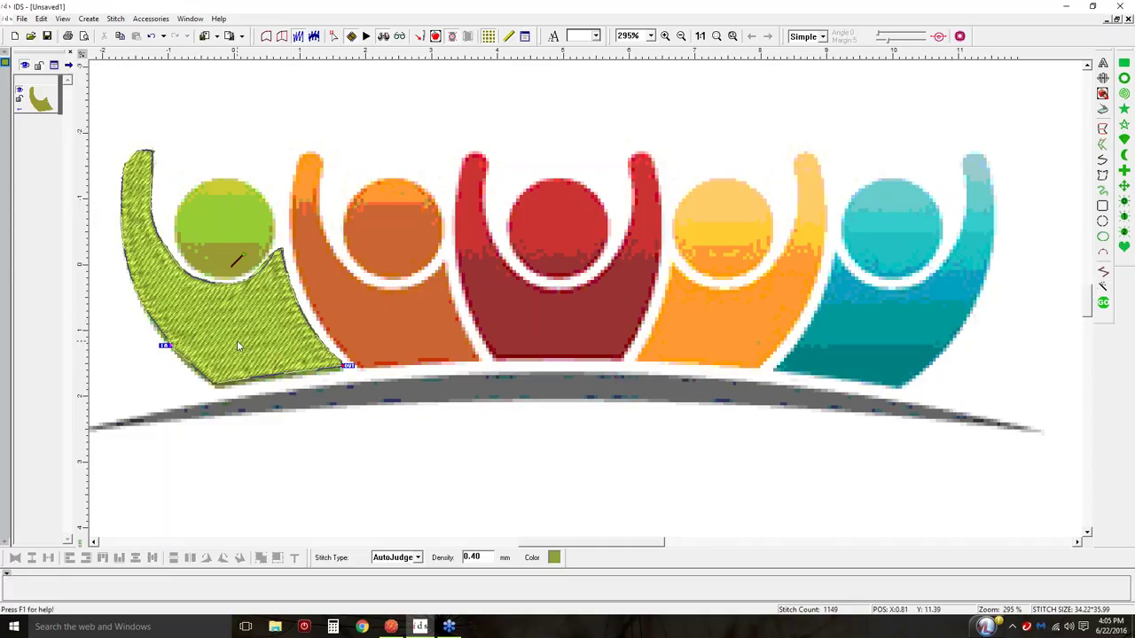
# Show the green body as an outline and fit its two lower corners to the template, deleting the extra point at the inner corner
pyautogui.click(273, 355)
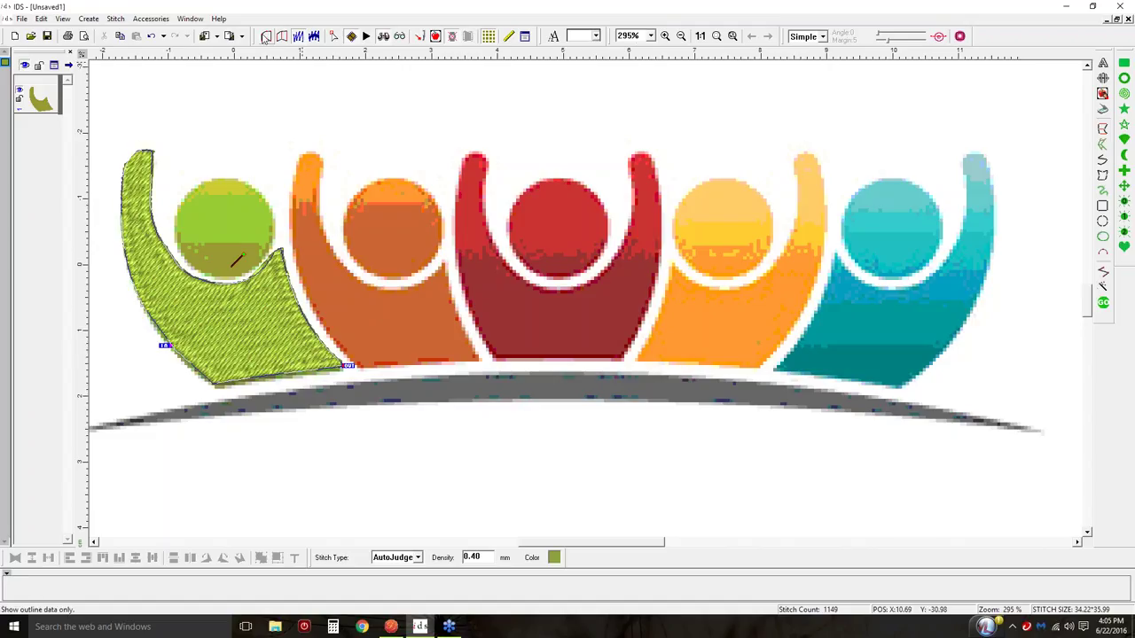
pyautogui.click(265, 36)
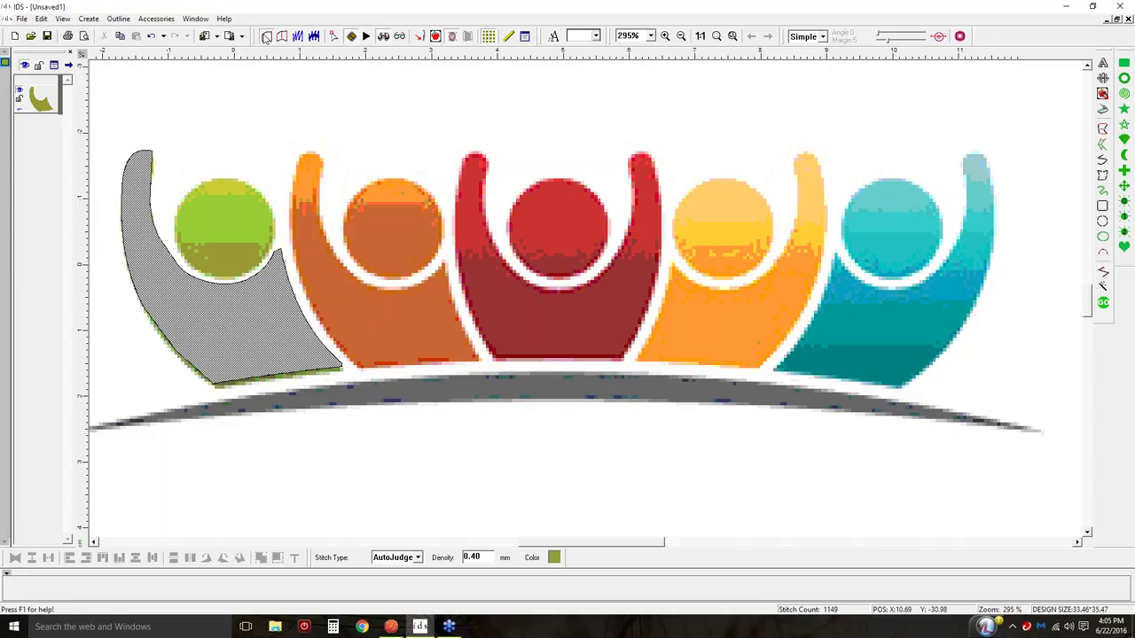
pyautogui.click(334, 38)
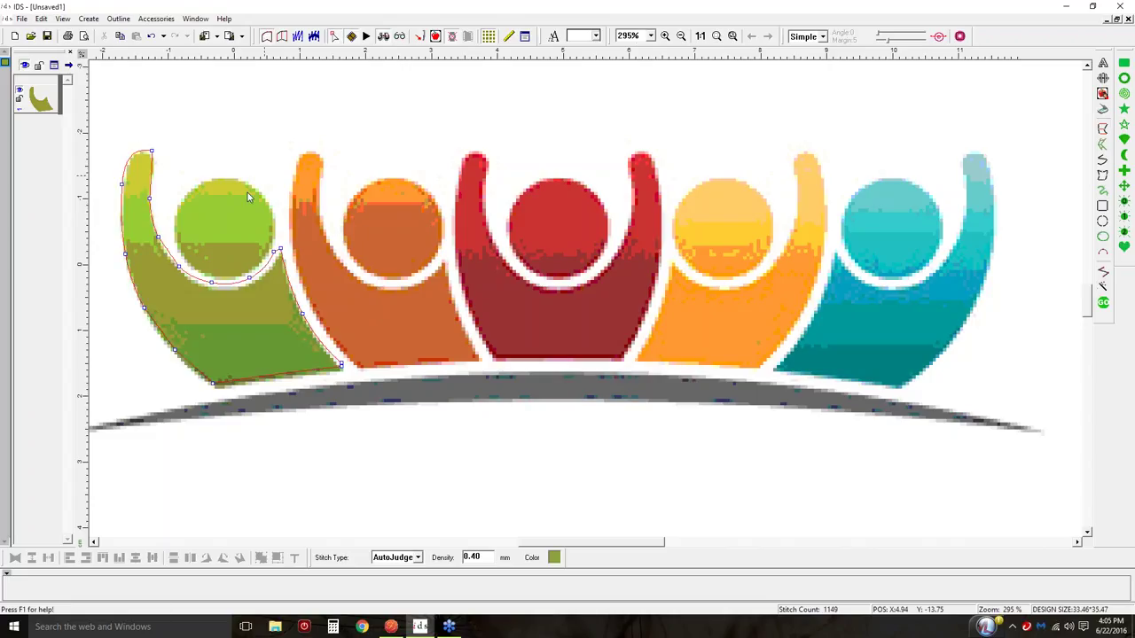
pyautogui.click(213, 387)
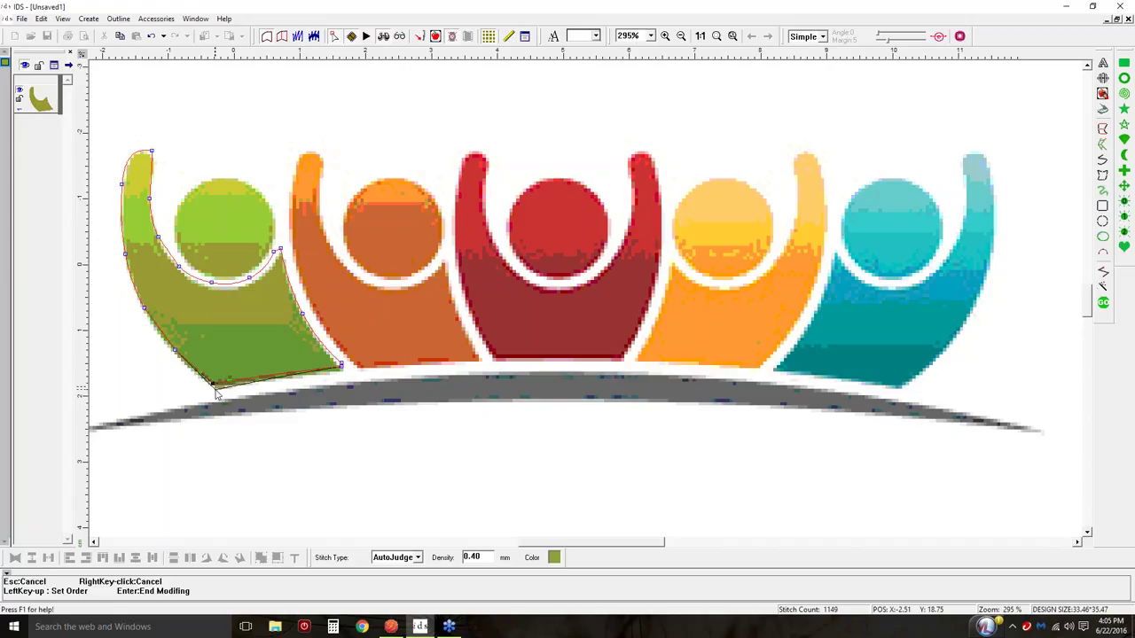
pyautogui.click(217, 390)
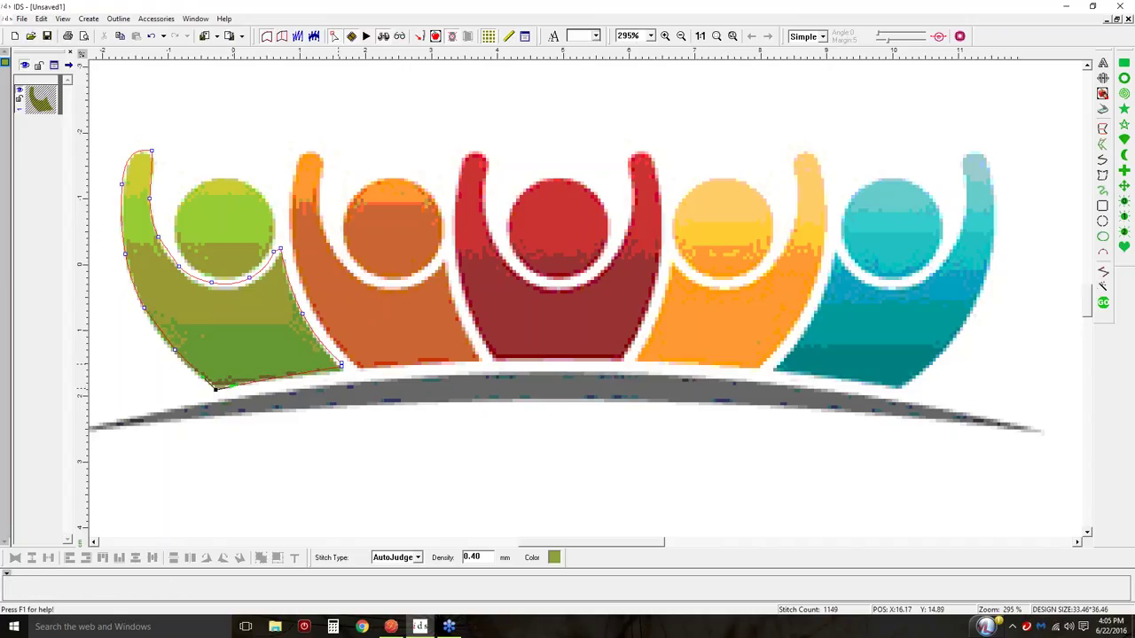
pyautogui.rightClick(342, 365)
pyautogui.click(358, 374)
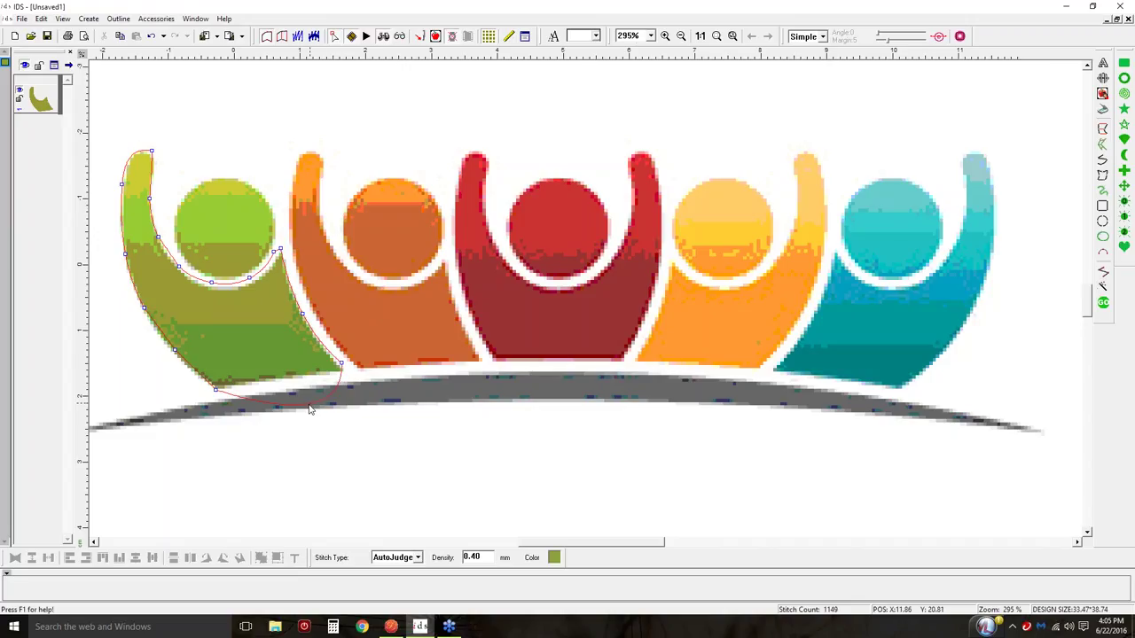
pyautogui.moveTo(307, 410); pyautogui.dragTo(217, 394)
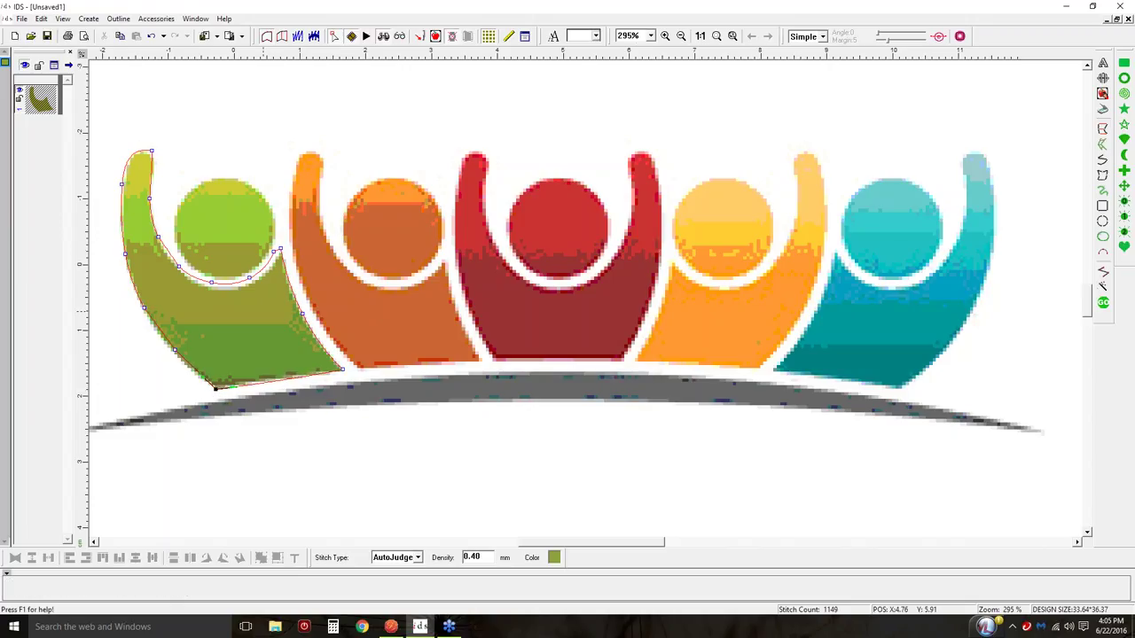
# Refit the body outline's curve beneath the green head, deleting the surplus points beside the shoulder tip and along the curve
pyautogui.rightClick(275, 250)
pyautogui.click(301, 258)
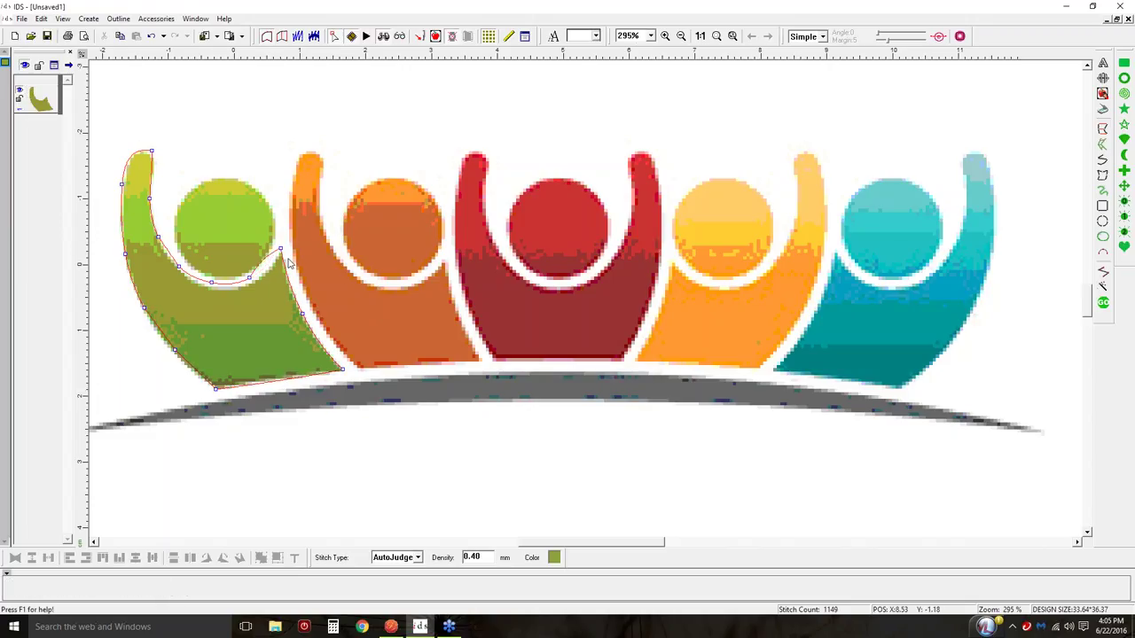
pyautogui.moveTo(250, 278); pyautogui.dragTo(187, 276)
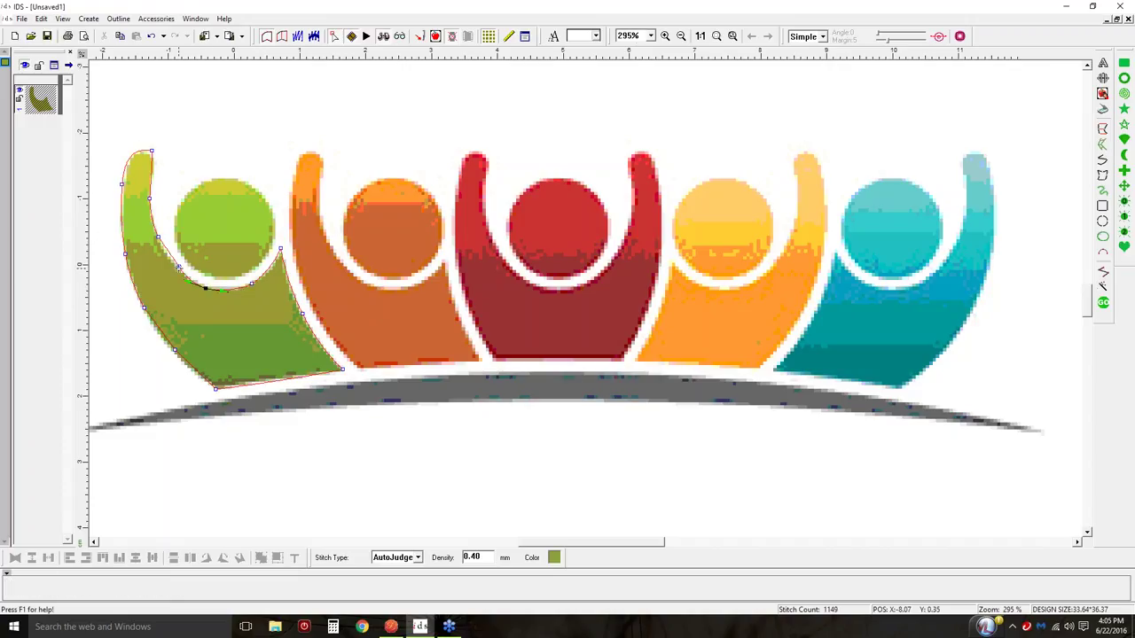
pyautogui.click(179, 267)
pyautogui.moveTo(183, 270); pyautogui.dragTo(178, 276)
pyautogui.click(173, 242)
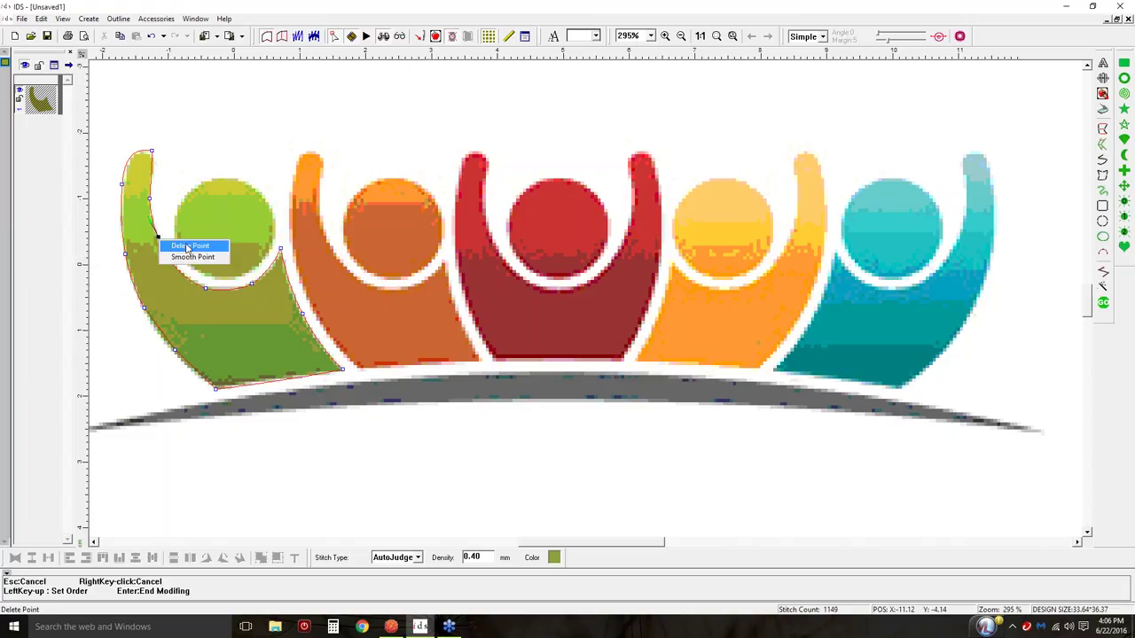
pyautogui.click(175, 270)
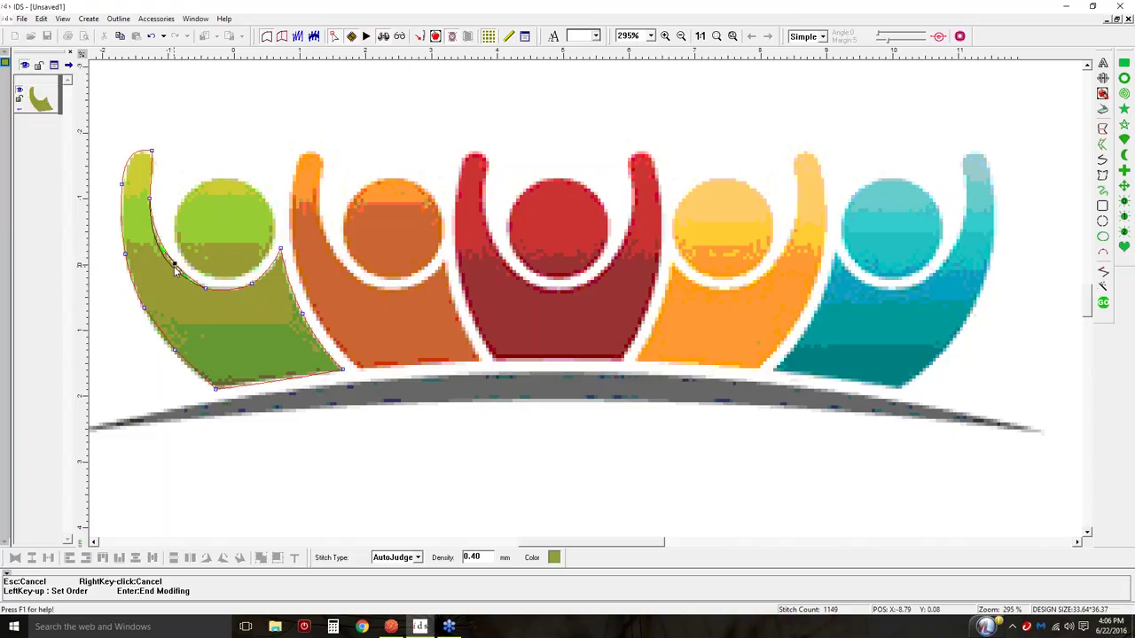
pyautogui.moveTo(175, 269); pyautogui.dragTo(174, 269)
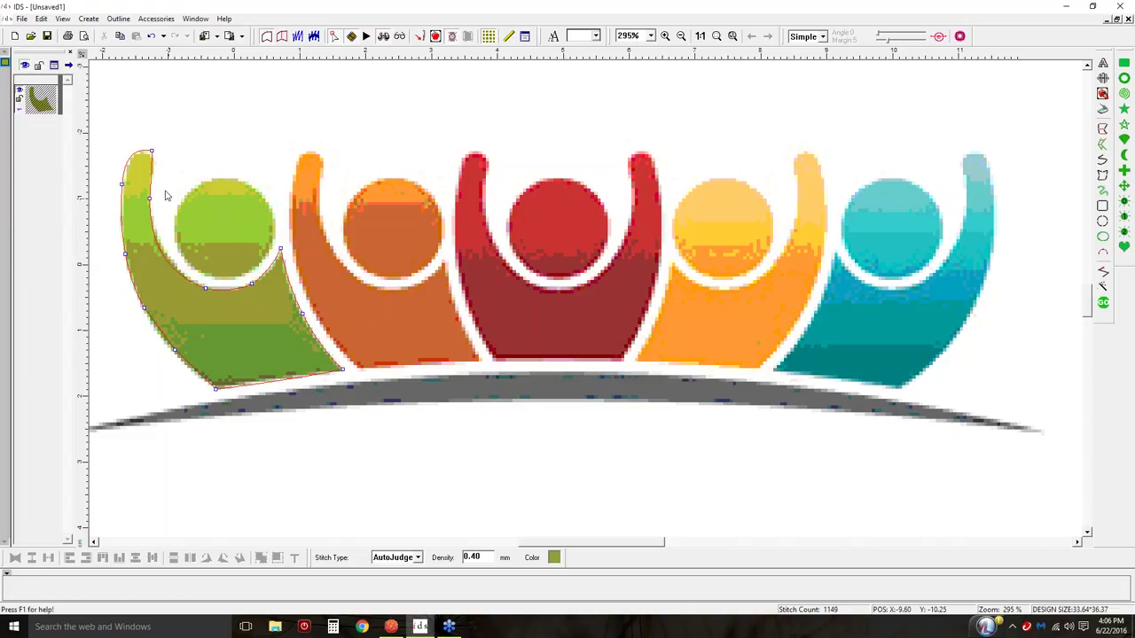
# Reshape the outline at the raised hand into a rounded tip with an added point, and finish editing the body outline
pyautogui.moveTo(151, 152); pyautogui.dragTo(152, 157)
pyautogui.click(131, 160)
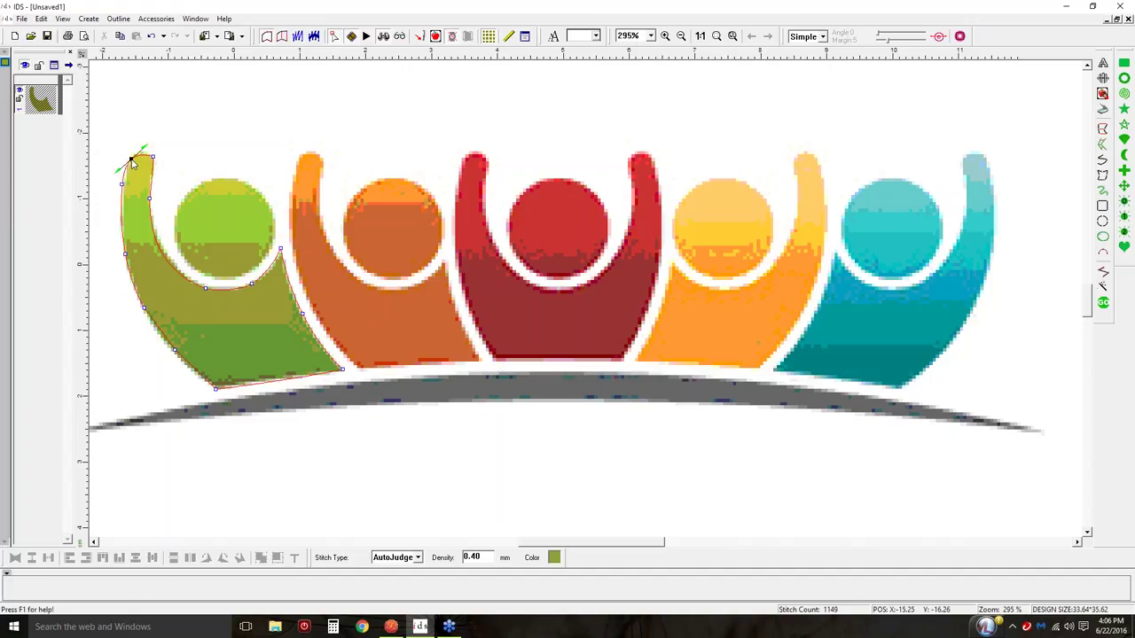
pyautogui.moveTo(131, 160); pyautogui.dragTo(139, 155)
pyautogui.click(271, 382)
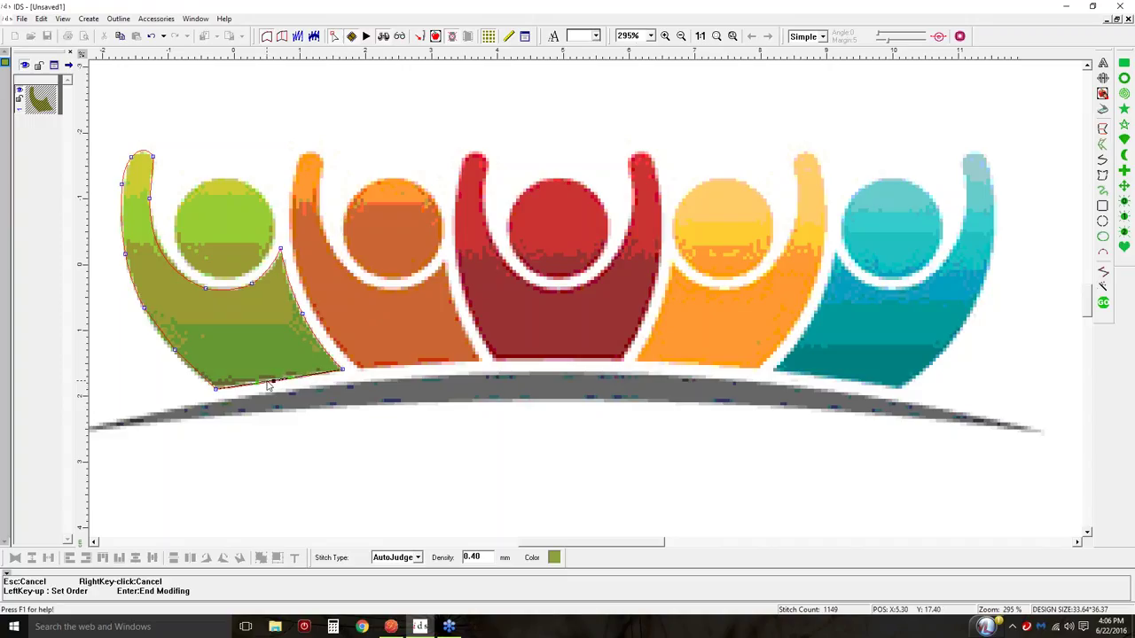
pyautogui.press('Return')
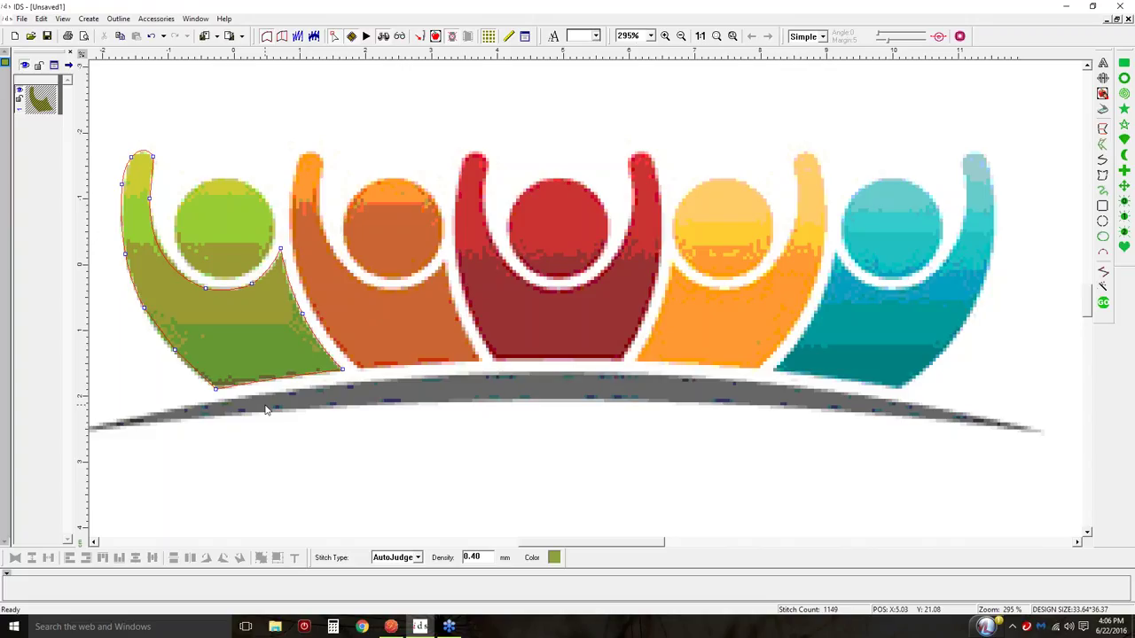
# Set the green body's stitch type to Complex Fill and angle its stitches on a gentle upward diagonal, regenerating the stitches
pyautogui.click(417, 558)
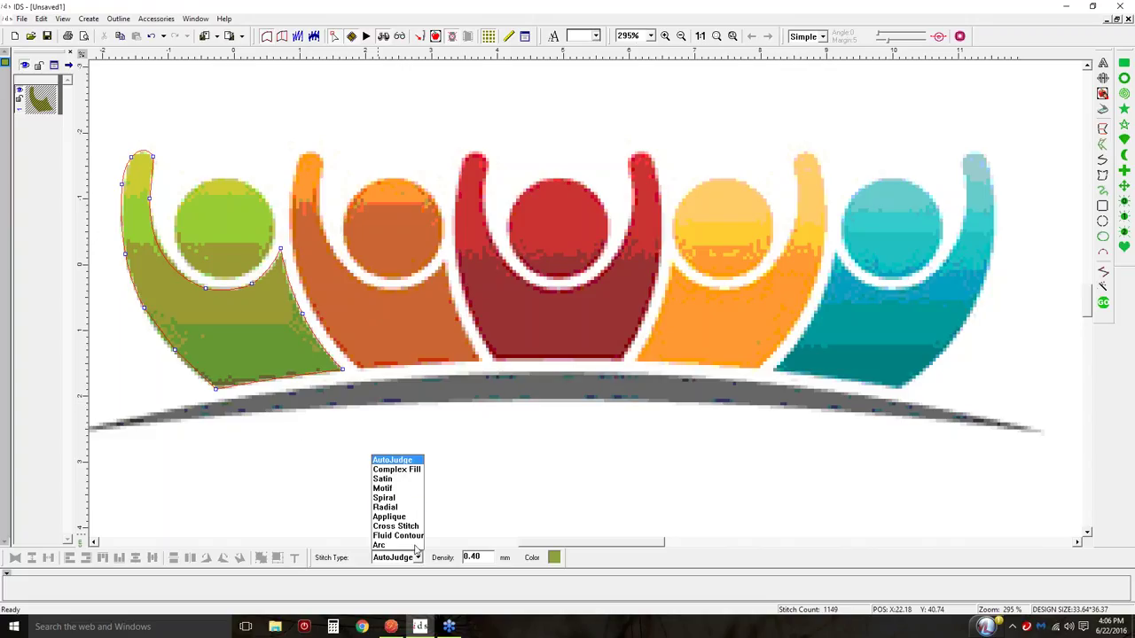
pyautogui.click(395, 471)
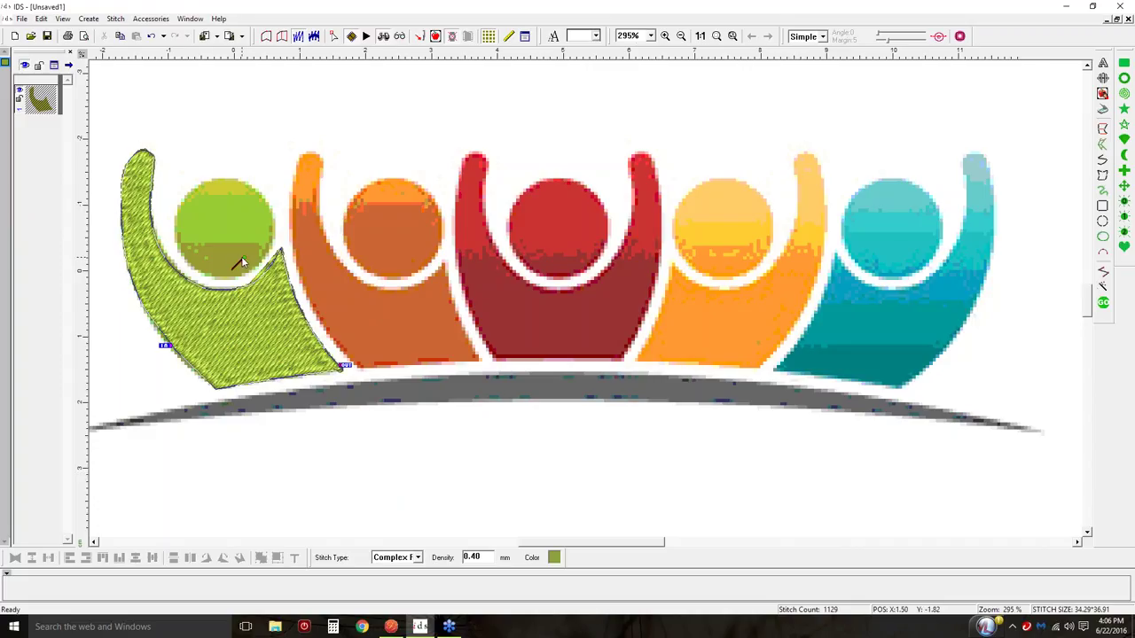
pyautogui.moveTo(237, 258); pyautogui.dragTo(215, 264)
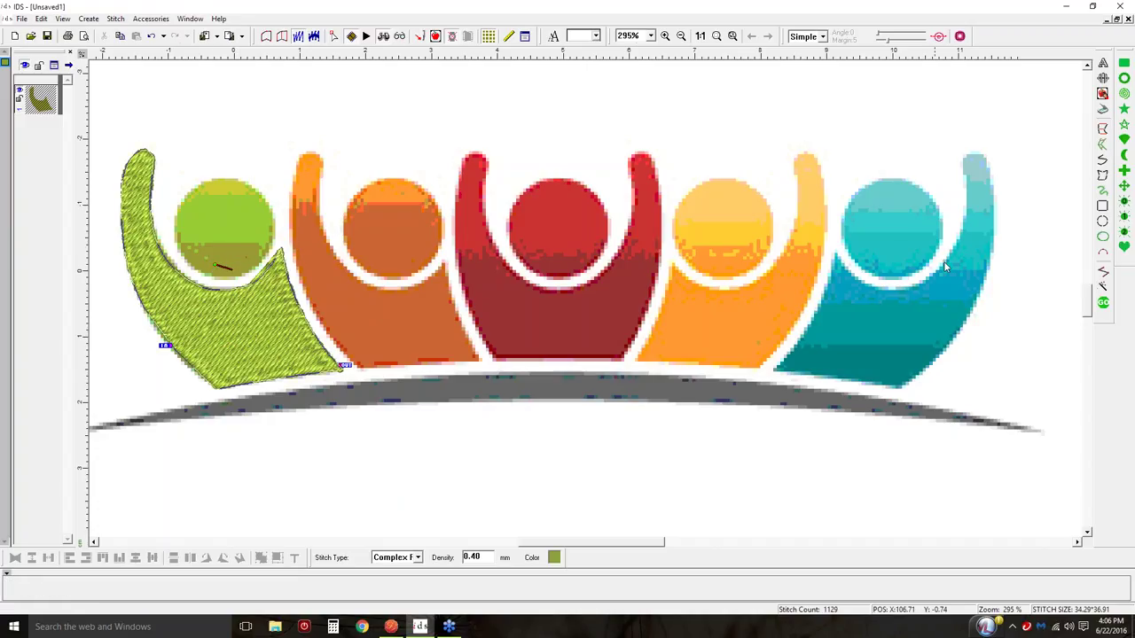
pyautogui.click(1103, 302)
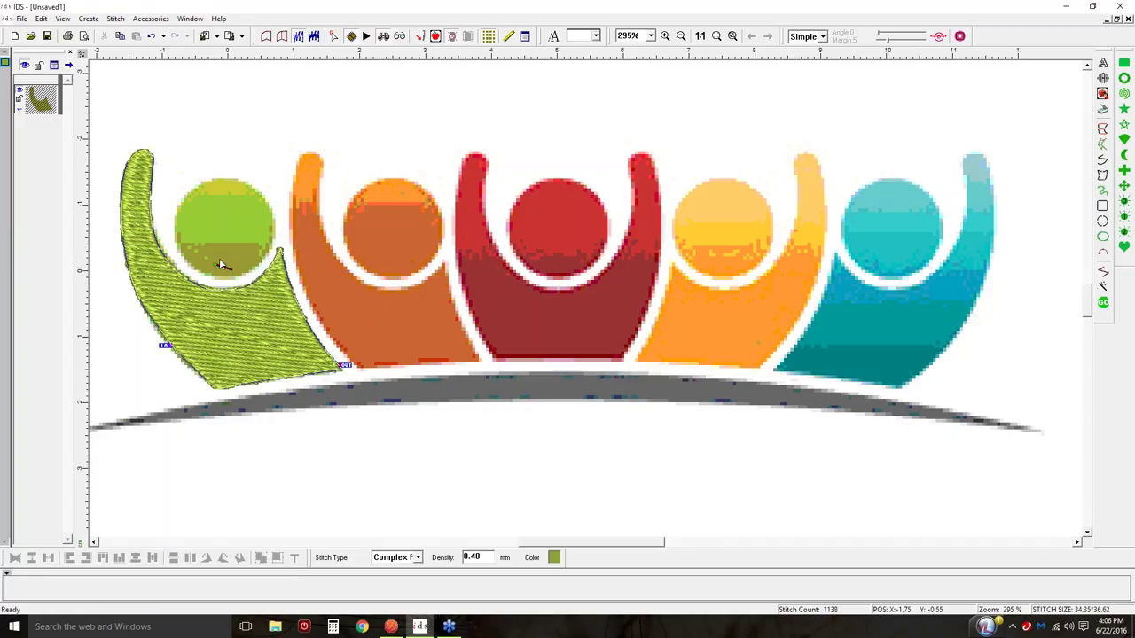
pyautogui.moveTo(222, 269); pyautogui.dragTo(213, 280)
pyautogui.click(1103, 303)
pyautogui.click(177, 316)
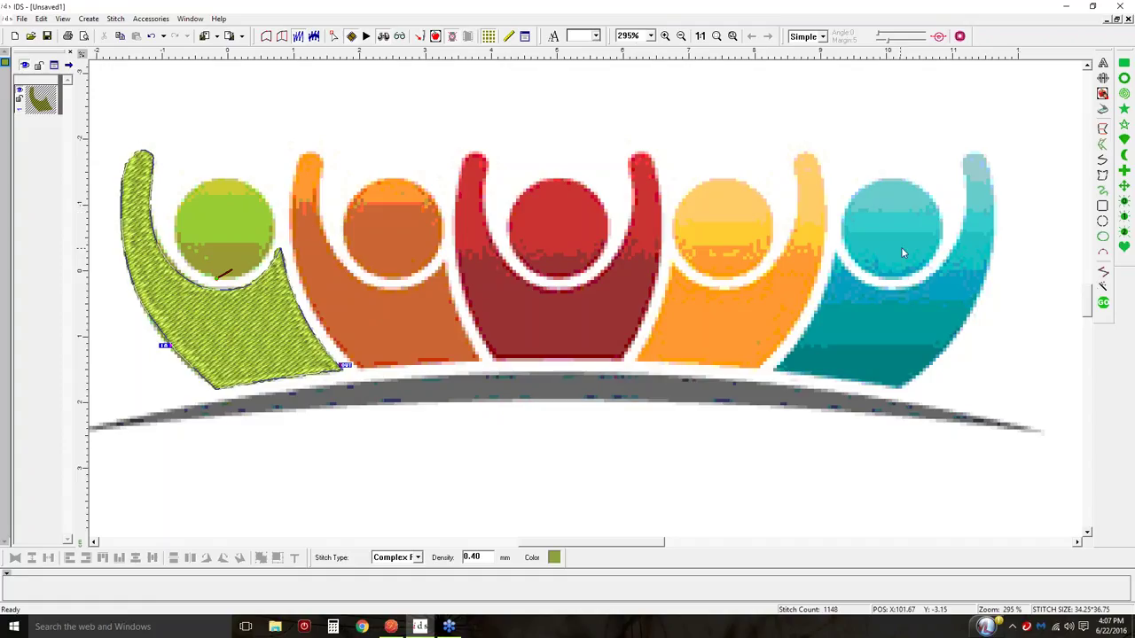
# Draw a circle stitch area about 14.4 mm in diameter over the green figure's head
pyautogui.click(1102, 222)
pyautogui.moveTo(183, 147); pyautogui.dragTo(351, 239)
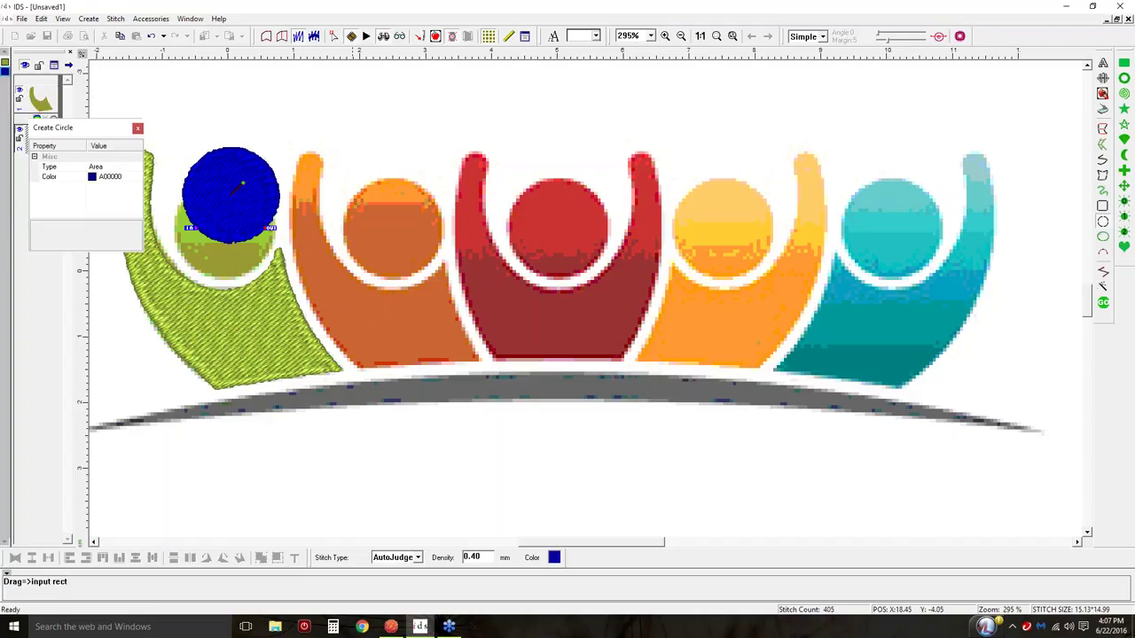
pyautogui.press('Escape')
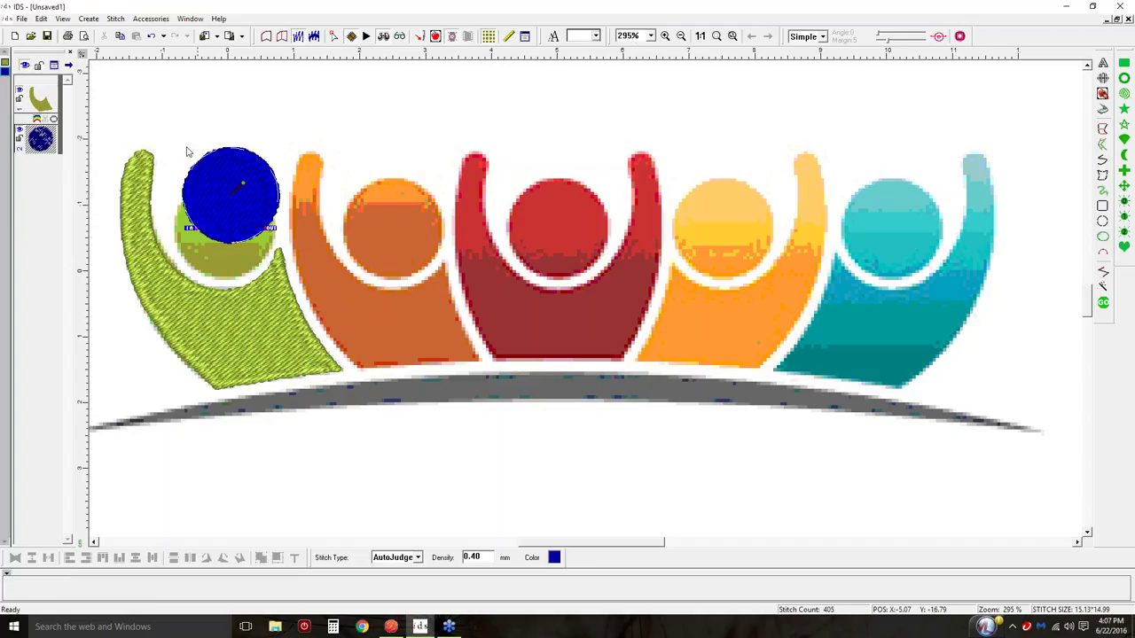
# Move the circle's outline onto the green head and enlarge it to about 15.1 × 15.2 mm to match the template
pyautogui.click(265, 39)
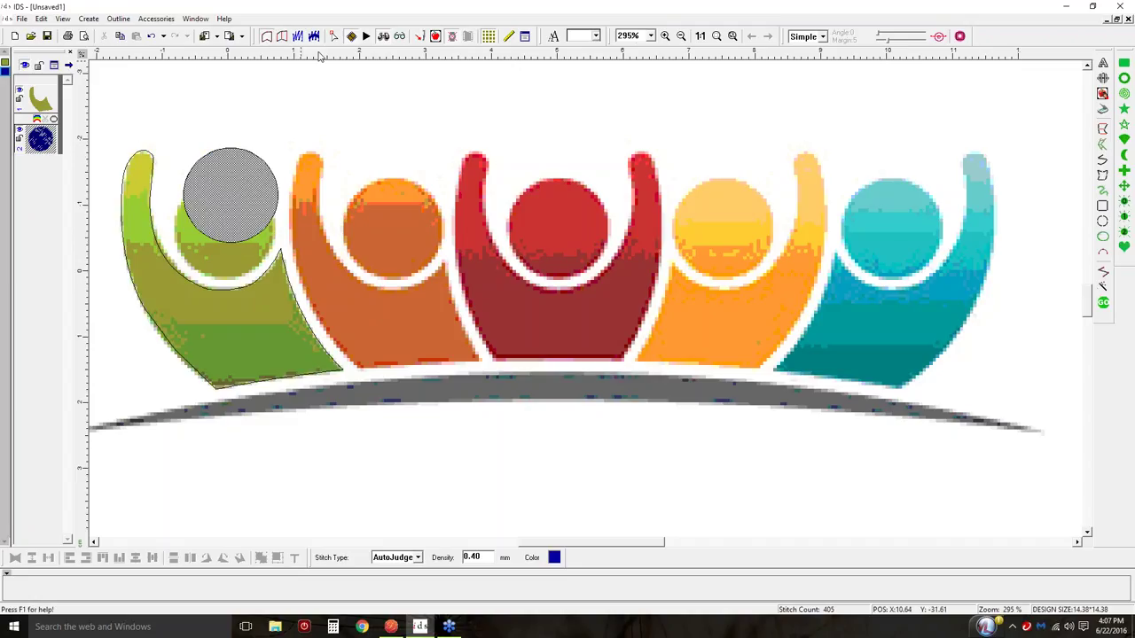
pyautogui.click(247, 187)
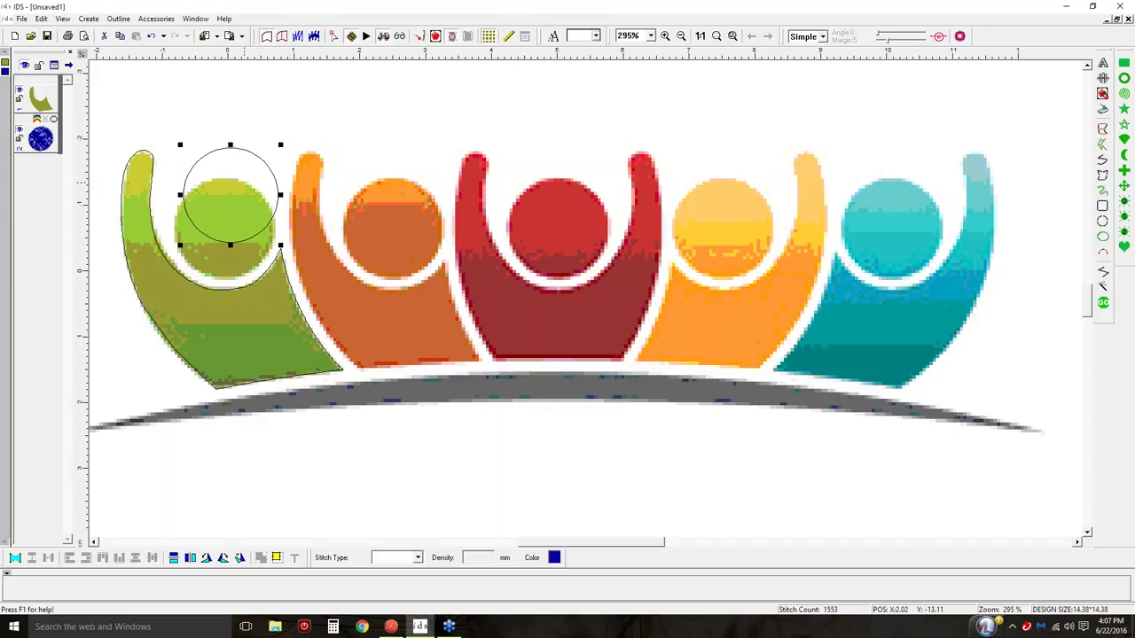
pyautogui.click(238, 212)
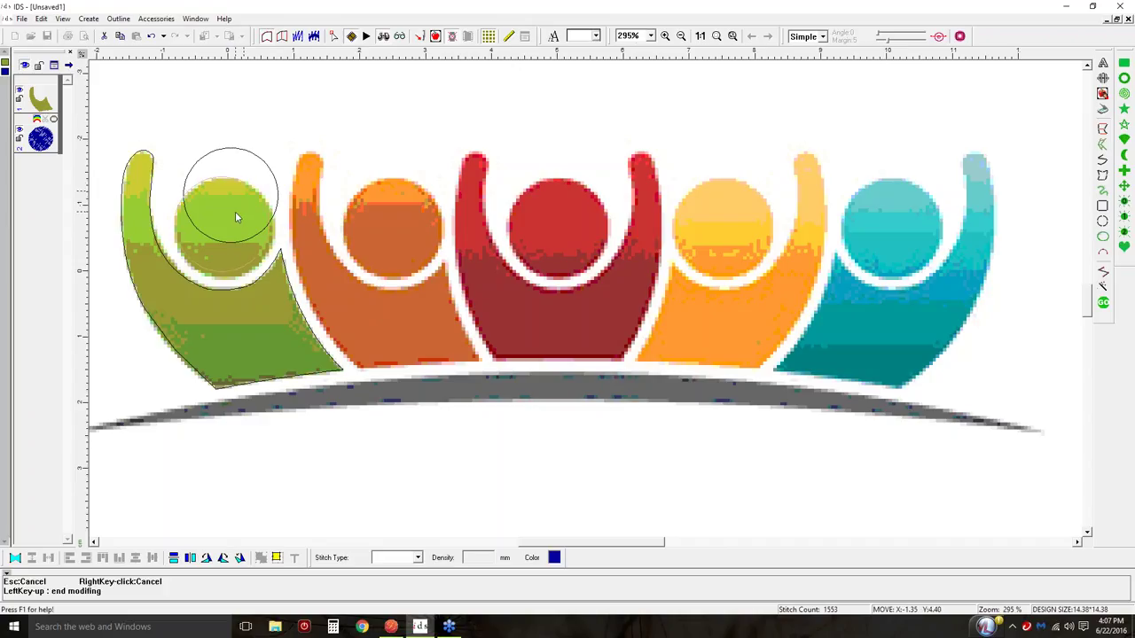
pyautogui.moveTo(235, 211); pyautogui.dragTo(226, 242)
pyautogui.click(278, 230)
pyautogui.moveTo(225, 277); pyautogui.dragTo(226, 284)
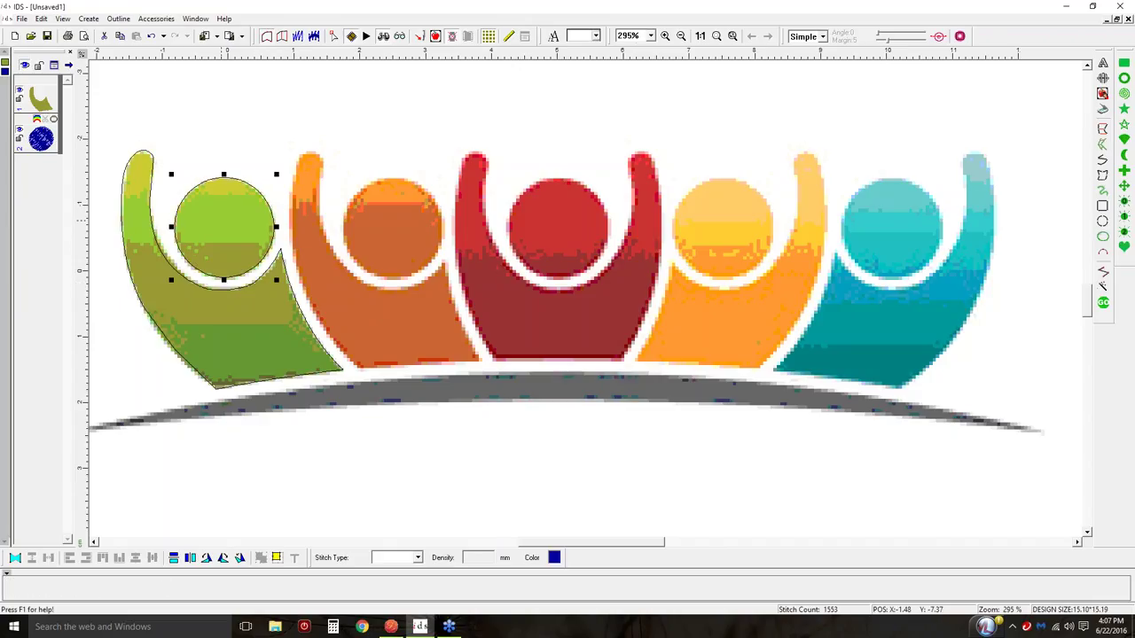
pyautogui.click(225, 227)
# Set the head circle's stitch type to Complex Fill and angle its stitches on a gentle diagonal like the body's
pyautogui.click(418, 558)
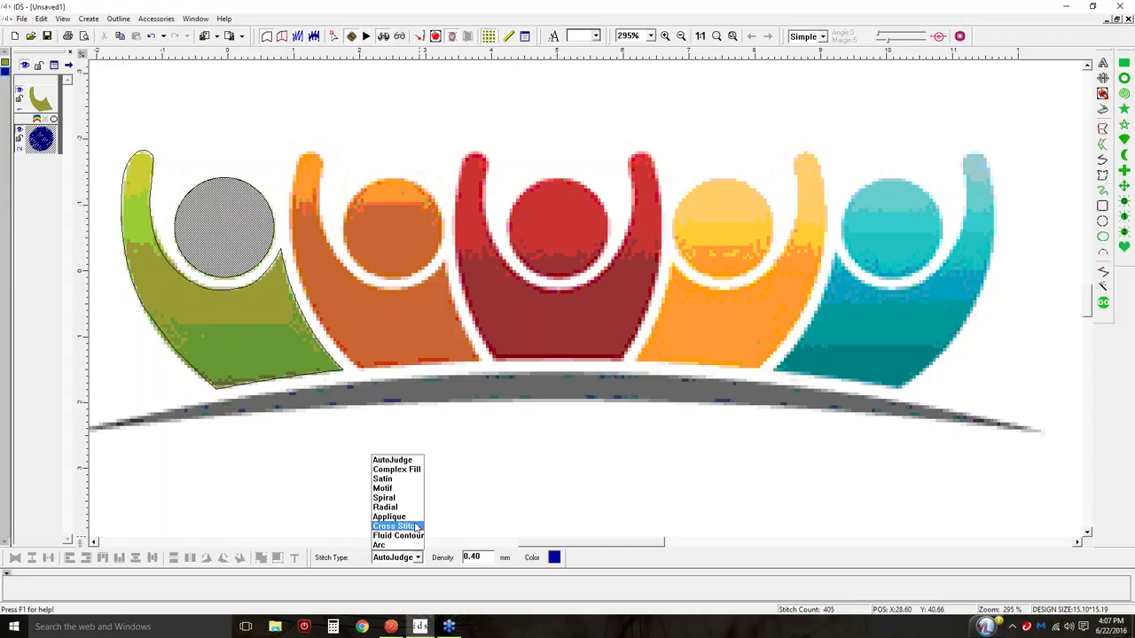
pyautogui.click(396, 469)
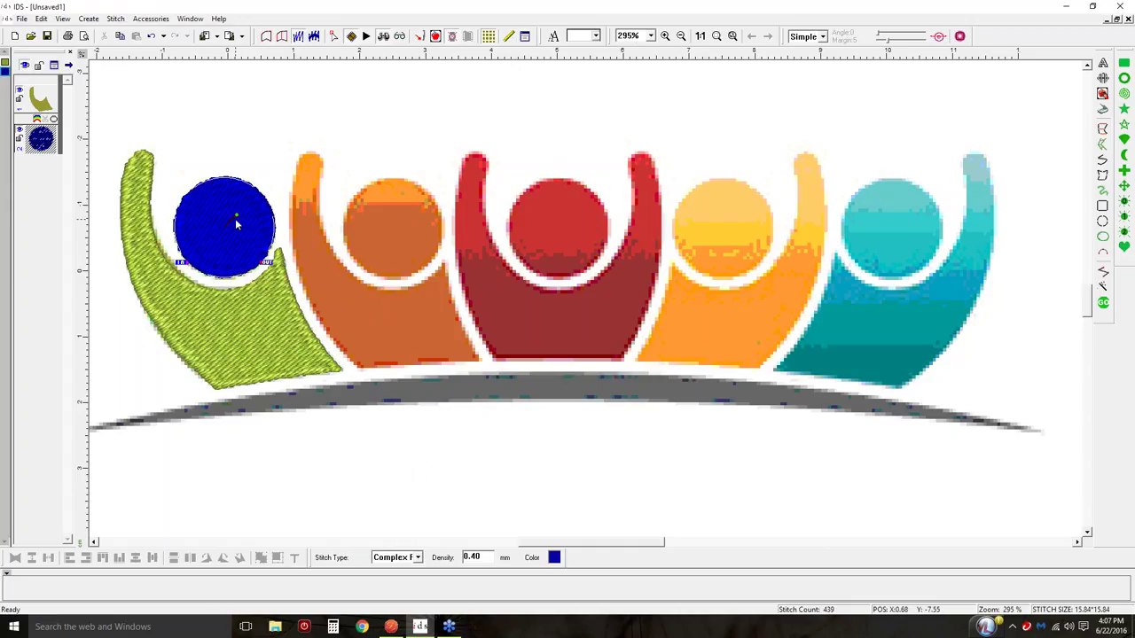
pyautogui.moveTo(235, 214); pyautogui.dragTo(197, 247)
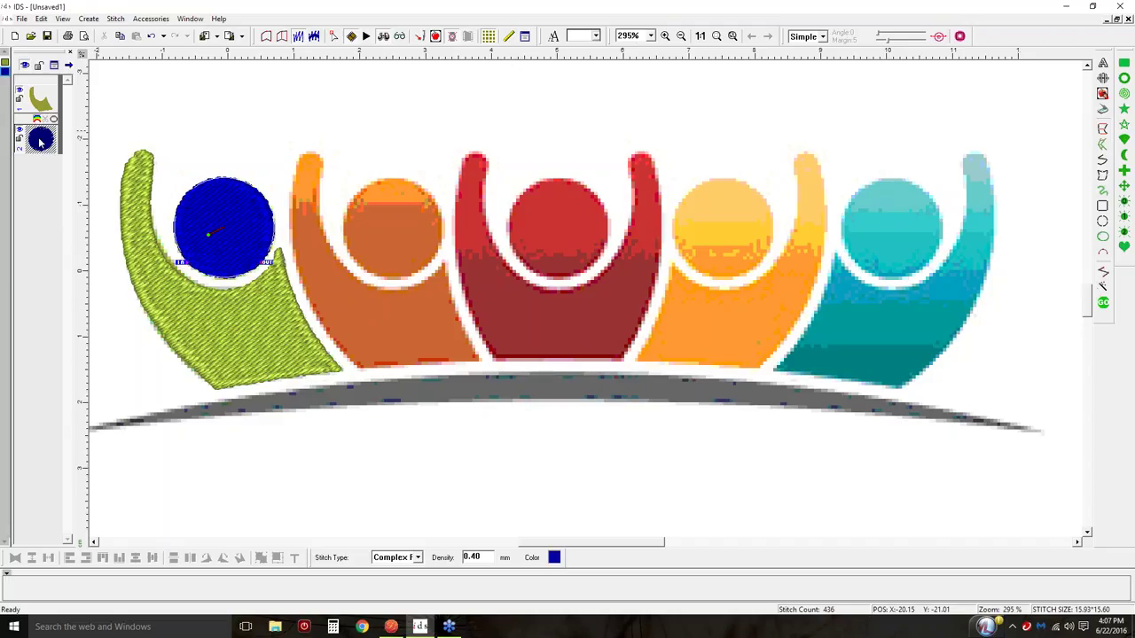
# Recolor the head circle to the same green as the body and regenerate the design's stitches
pyautogui.click(40, 140)
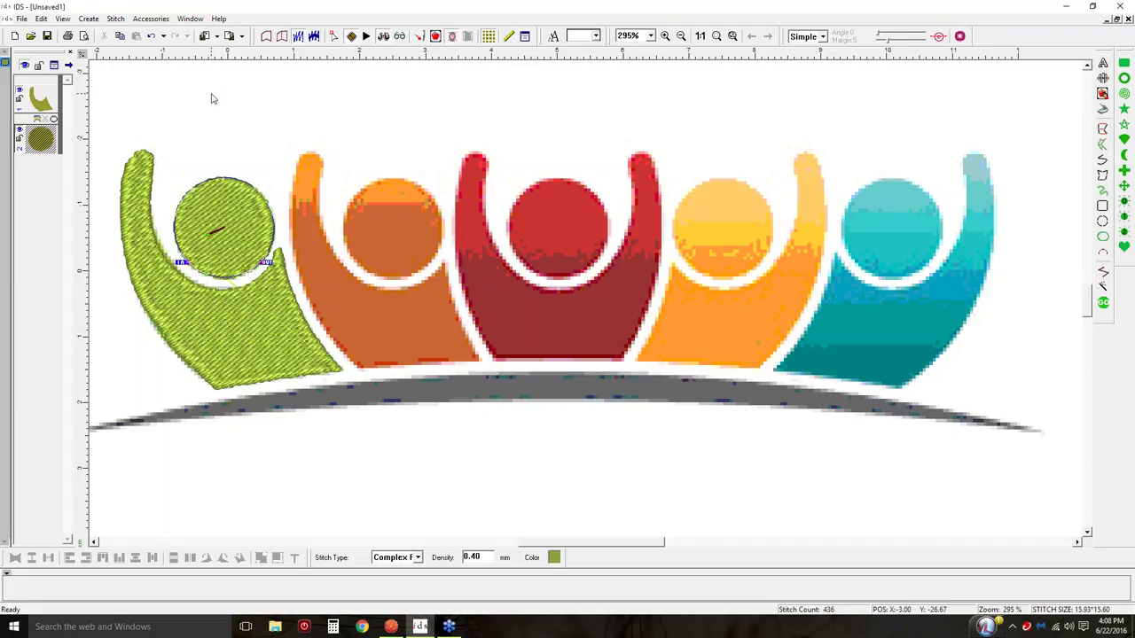
pyautogui.click(178, 94)
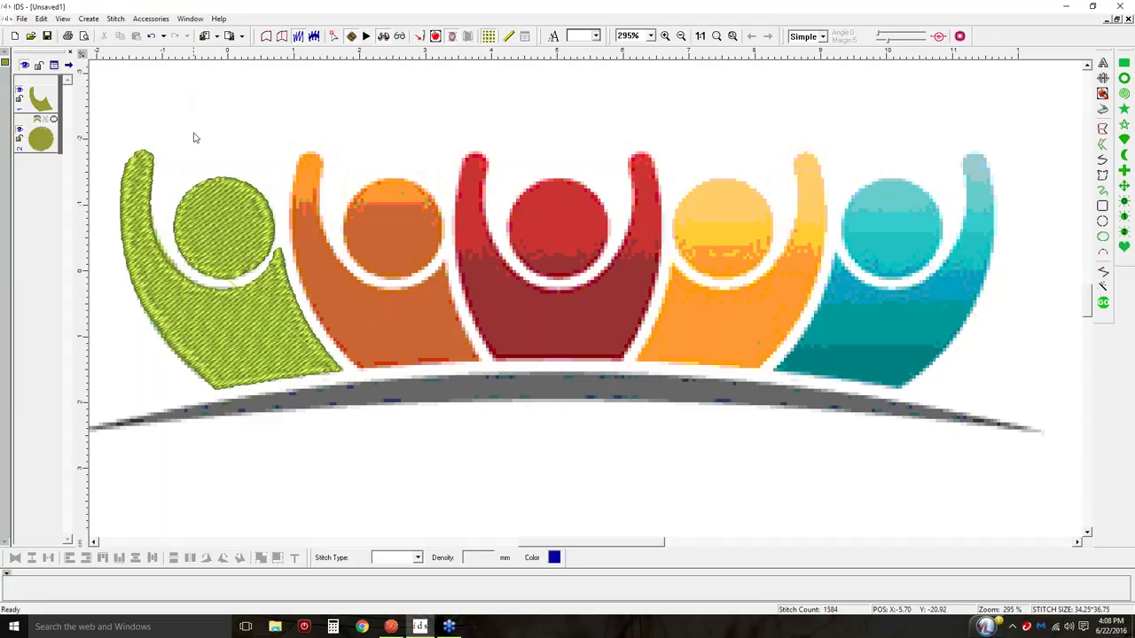
pyautogui.click(1103, 304)
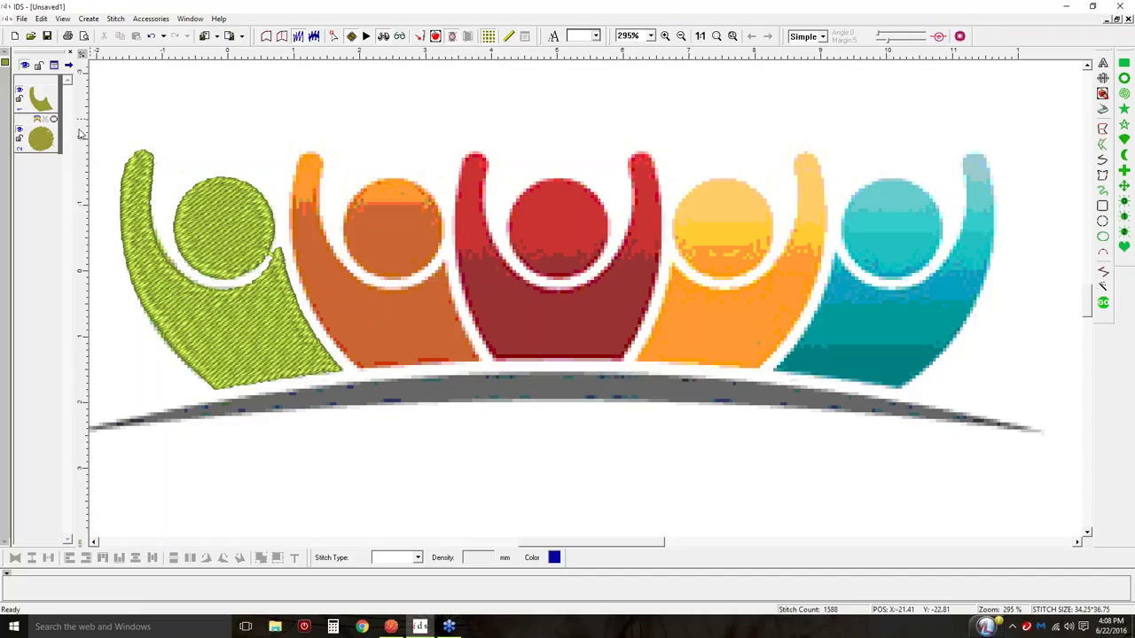
# Show the design at 100% zoom and select both the green body and head through their shared color block
pyautogui.click(700, 35)
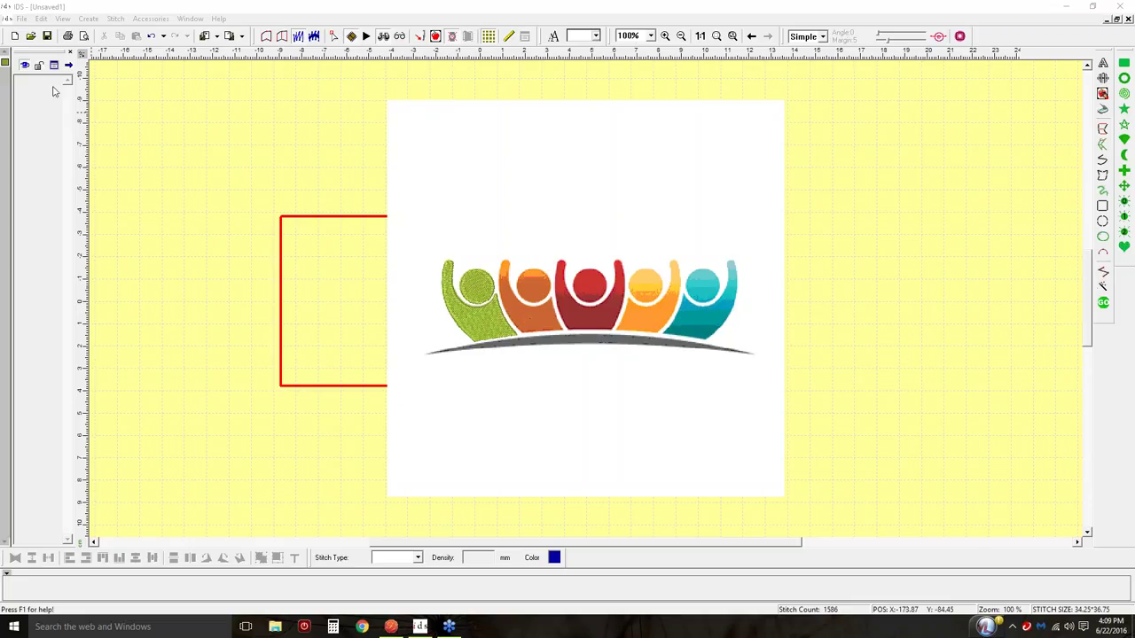
pyautogui.click(6, 66)
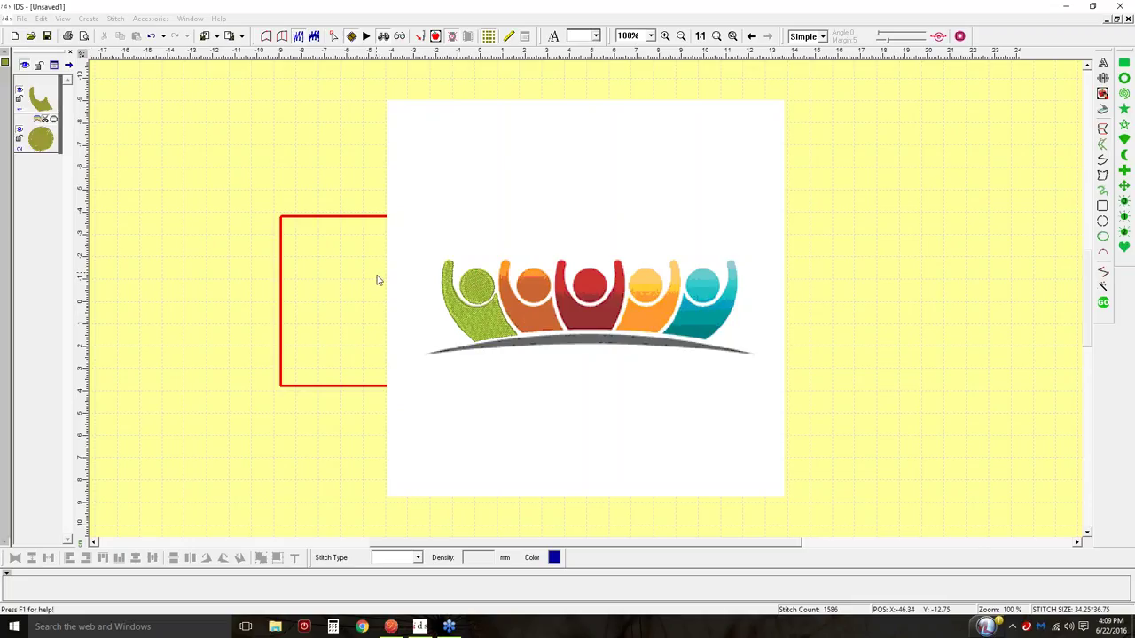
pyautogui.click(4, 64)
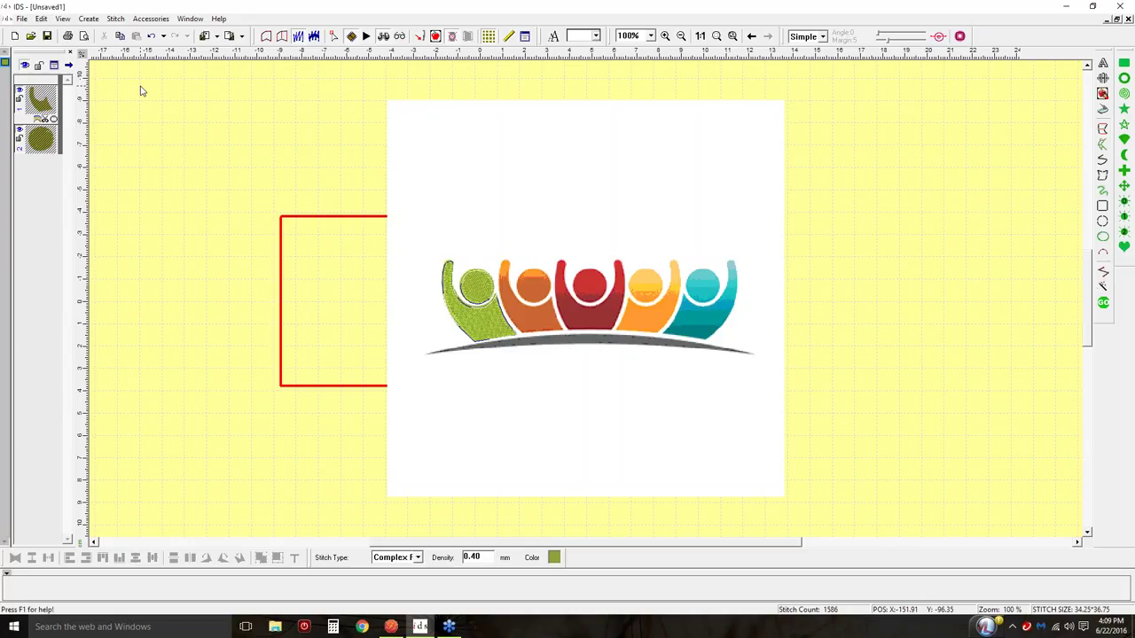
# Duplicate the green body and head in place and group the two copies
pyautogui.click(120, 36)
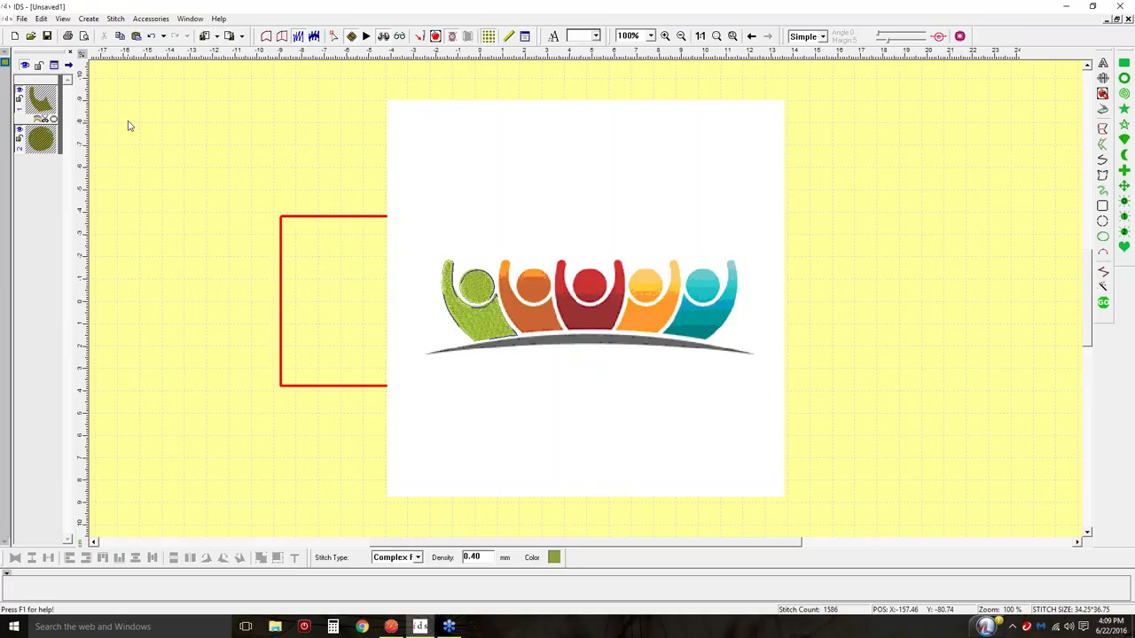
pyautogui.click(137, 36)
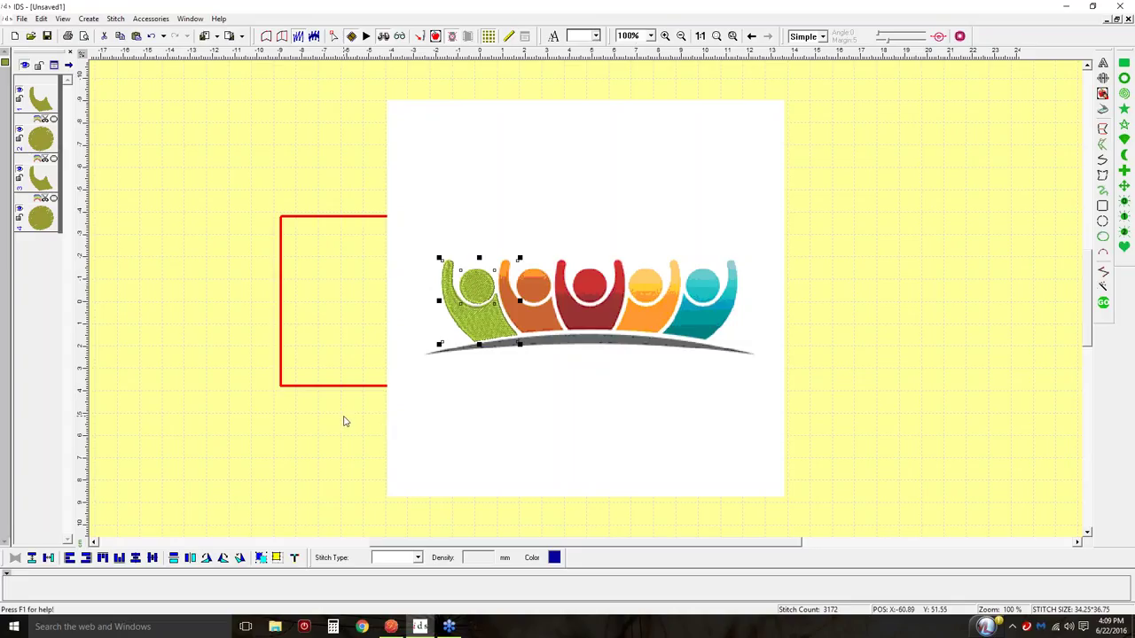
pyautogui.click(261, 557)
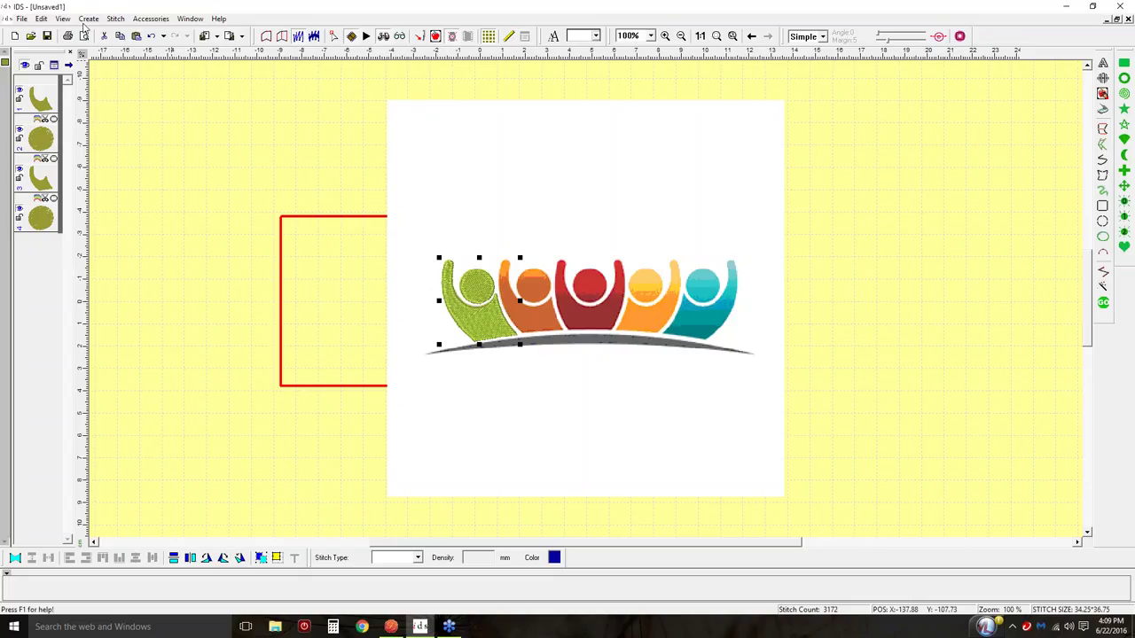
# Mirror the grouped copy by a vertical line through the red figure's centre so it lands on the teal figure
pyautogui.click(42, 19)
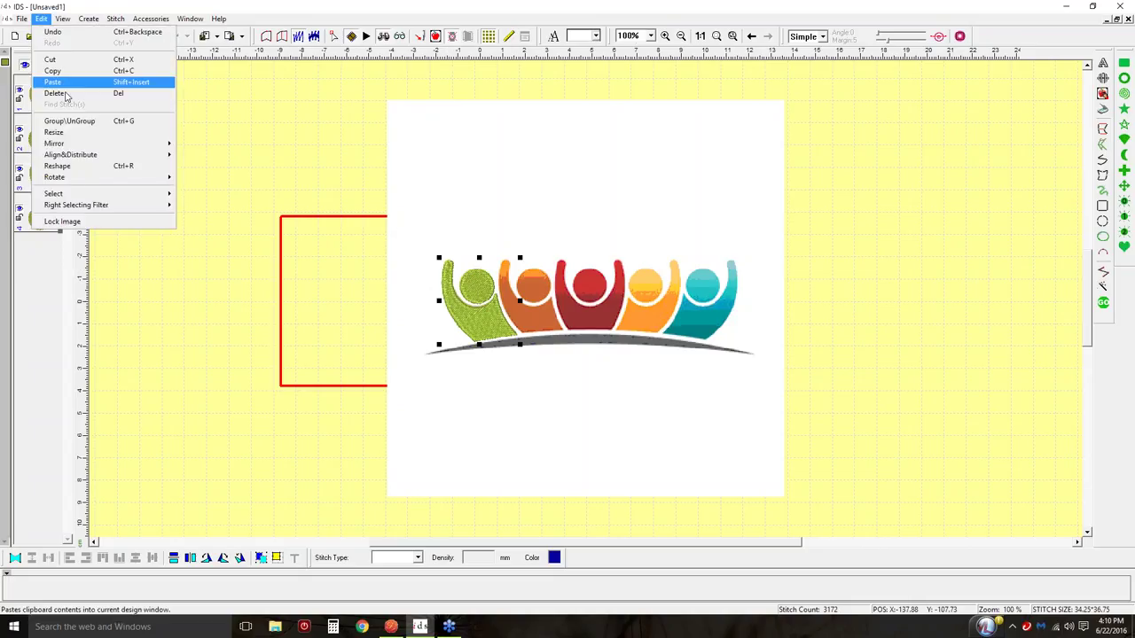
pyautogui.moveTo(74, 144)
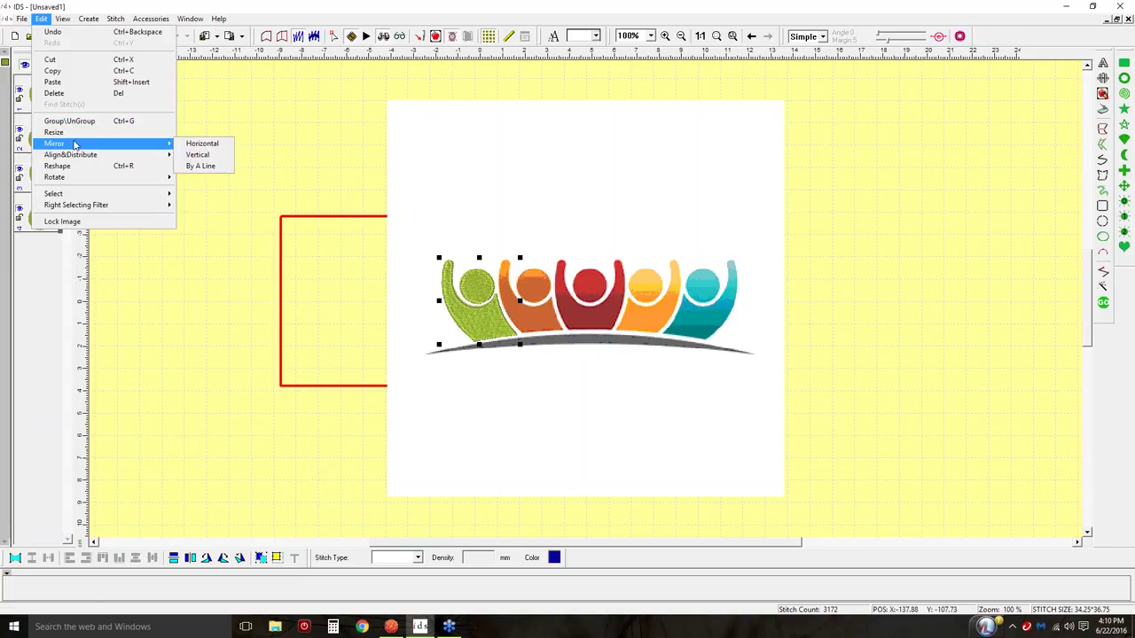
pyautogui.click(201, 167)
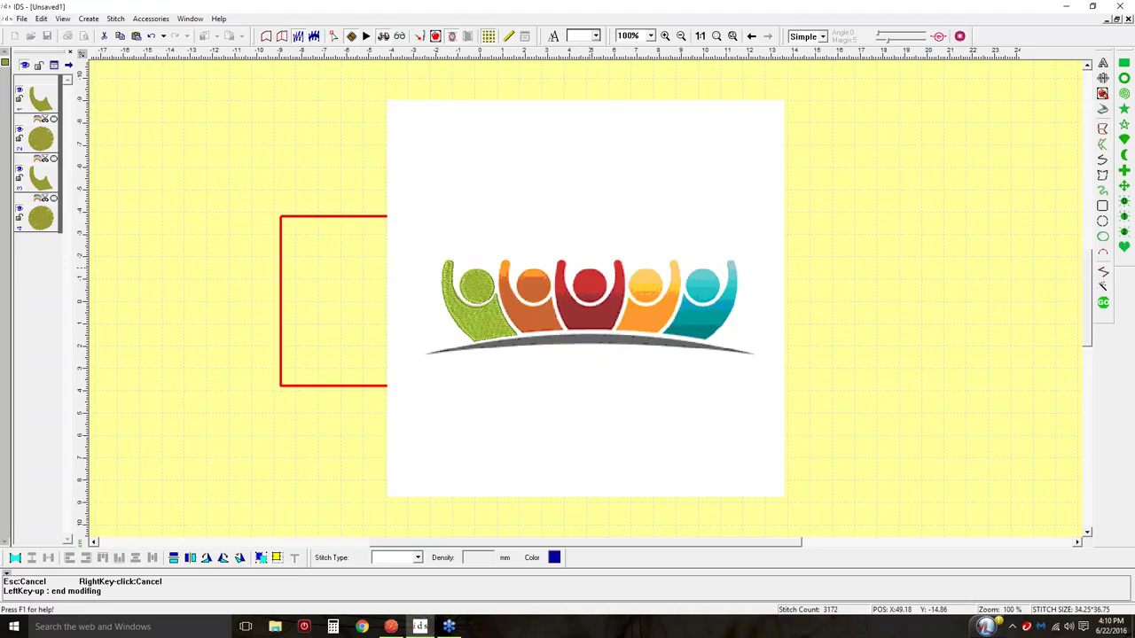
pyautogui.moveTo(589, 270); pyautogui.dragTo(589, 338)
pyautogui.moveTo(589, 337); pyautogui.dragTo(590, 335)
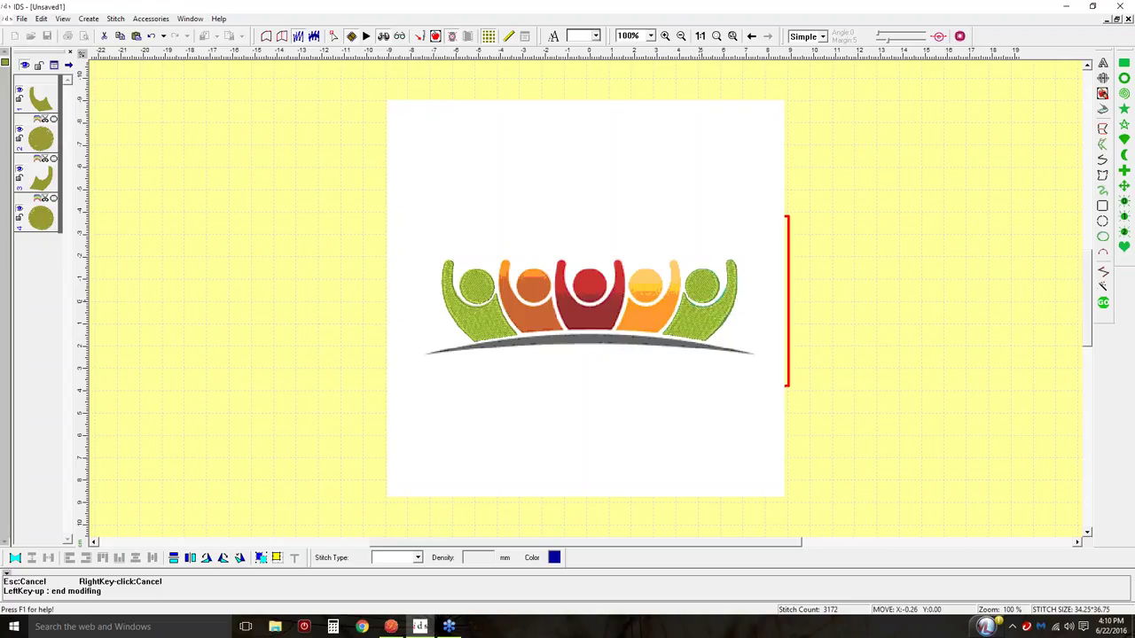
pyautogui.press('Escape')
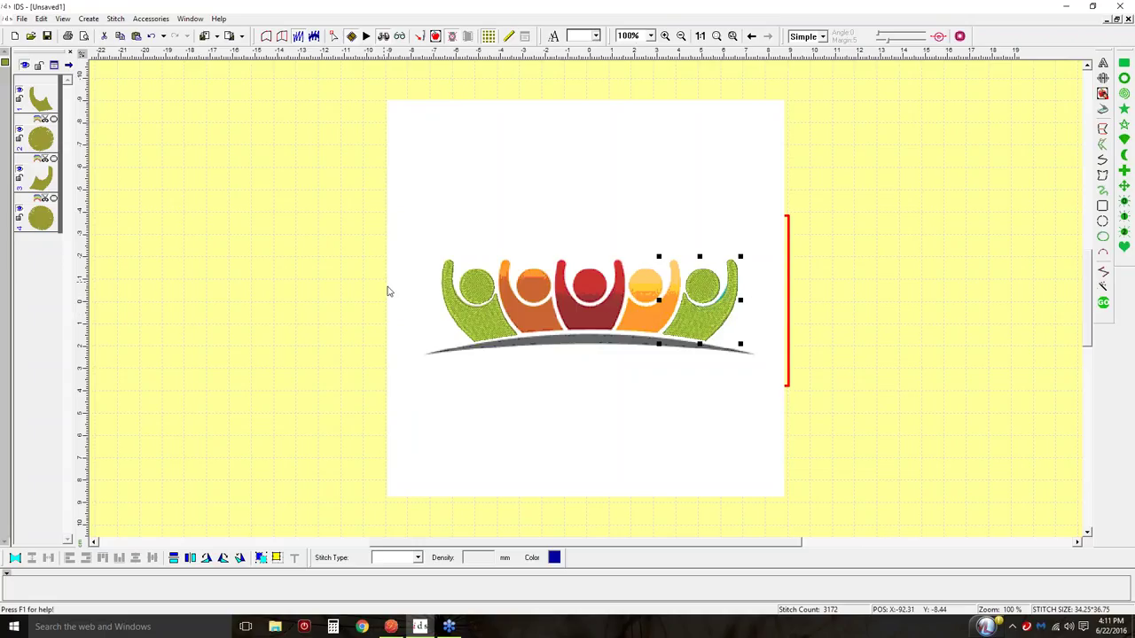
# Group the head and body of the original green figure
pyautogui.click(469, 296)
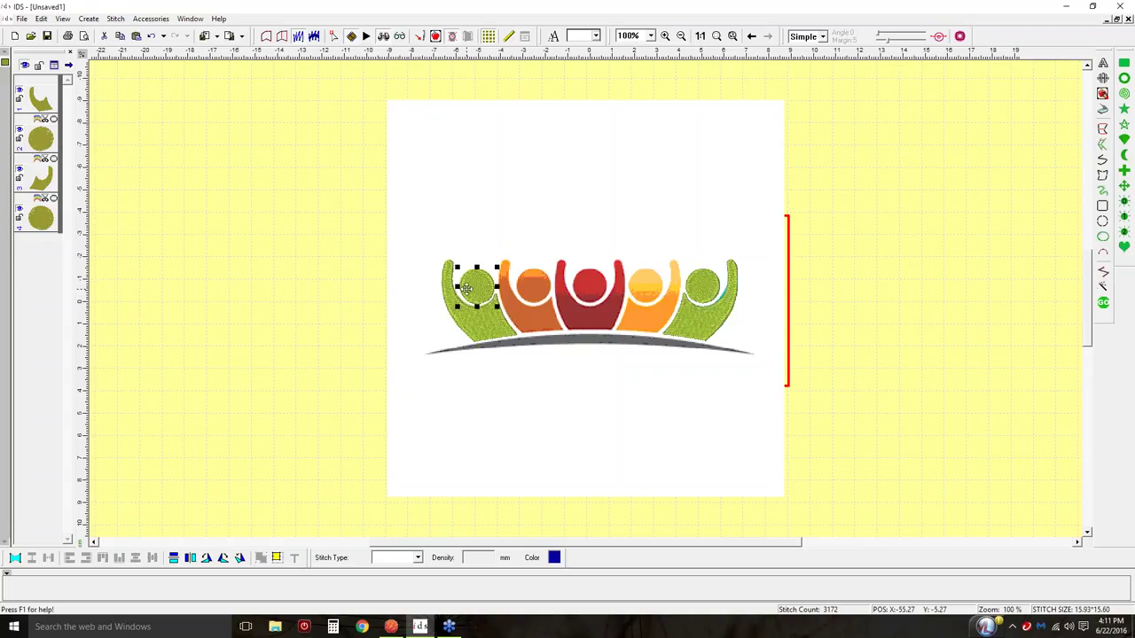
pyautogui.keyDown('shift'); pyautogui.click(476, 334); pyautogui.keyUp('shift')
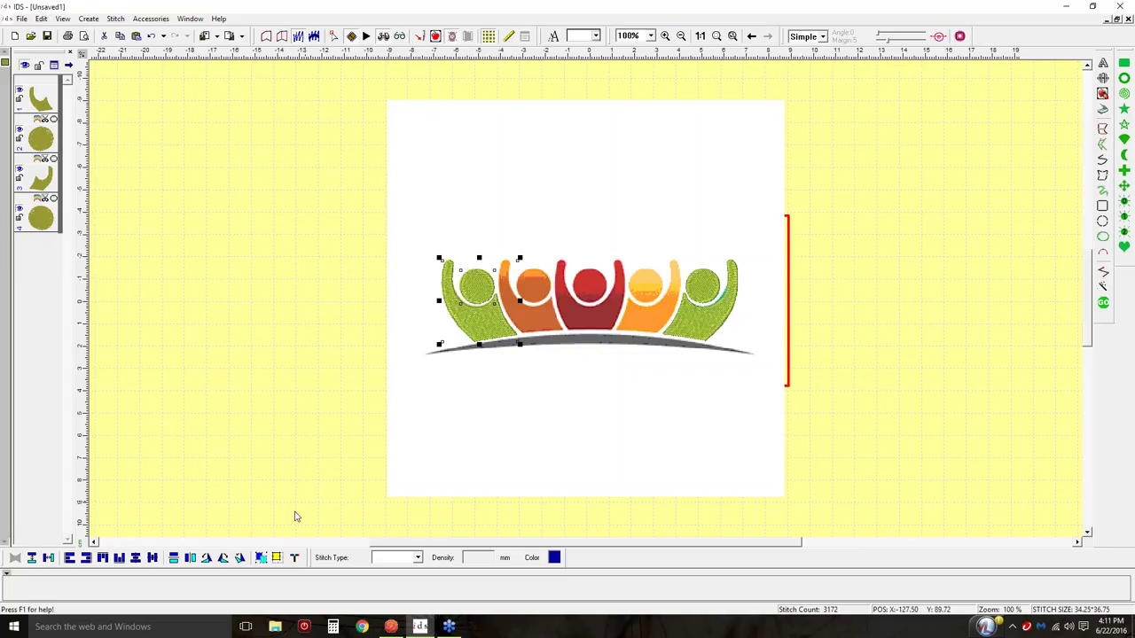
pyautogui.hotkey('ctrl', 'g')
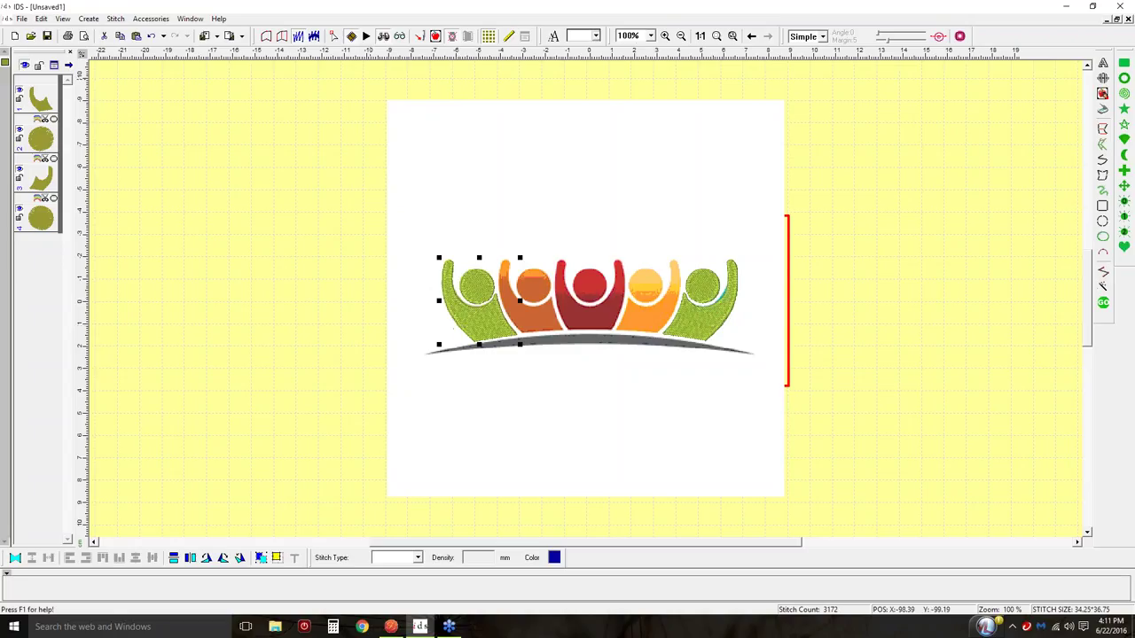
# Paste another copy of the green figure and move it onto the orange figure, aligning its head with the template
pyautogui.click(136, 36)
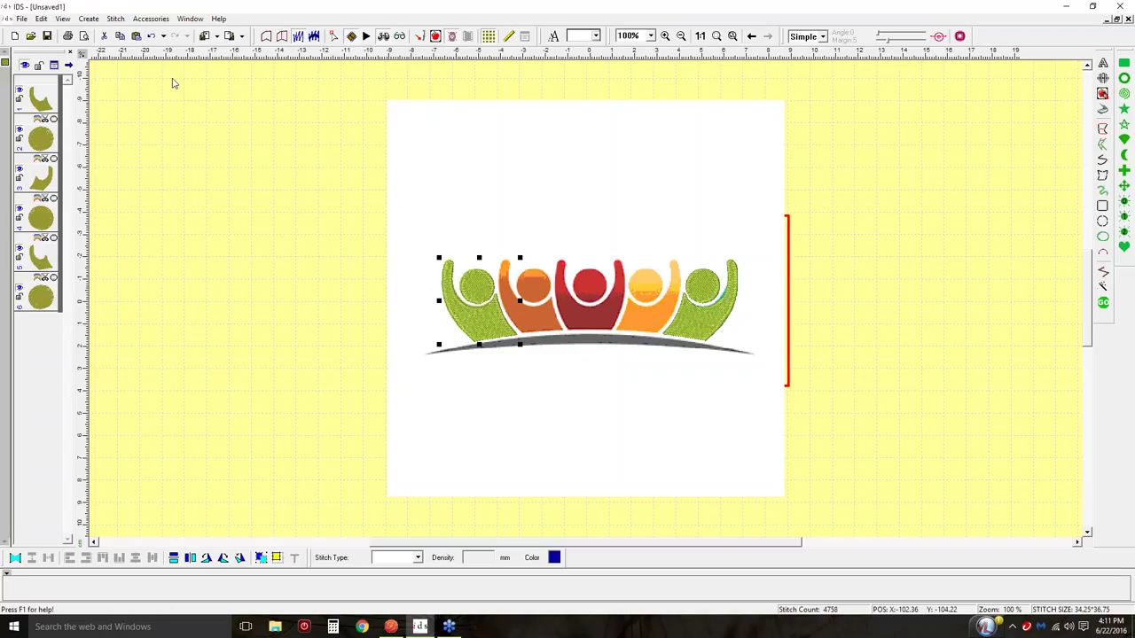
pyautogui.moveTo(474, 284); pyautogui.dragTo(530, 282)
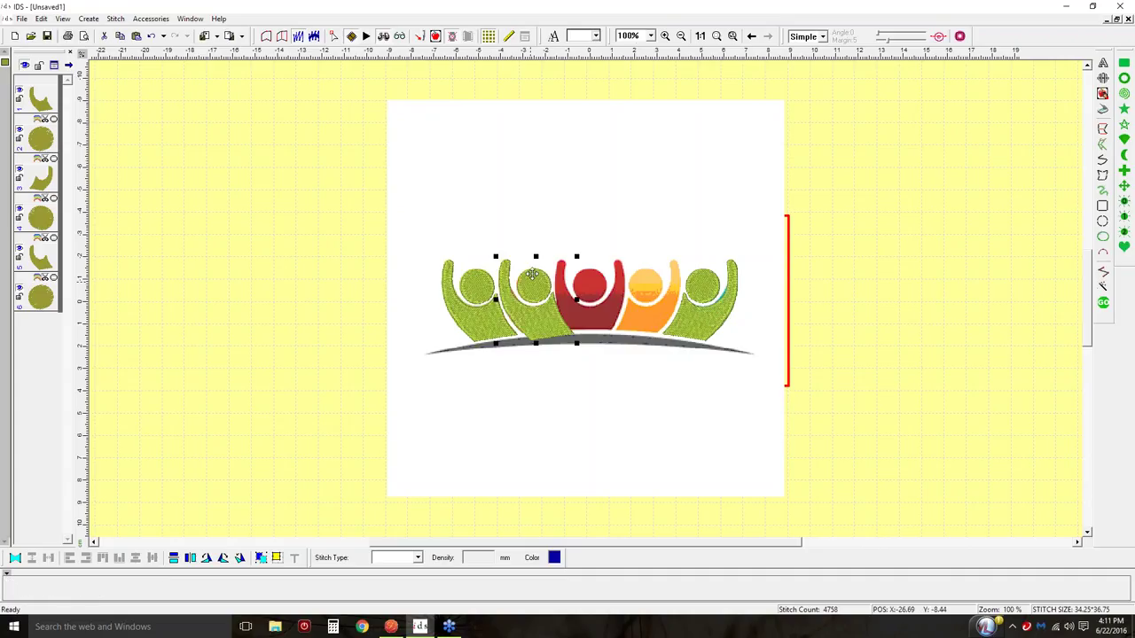
pyautogui.click(666, 36)
pyautogui.moveTo(450, 234); pyautogui.dragTo(597, 375)
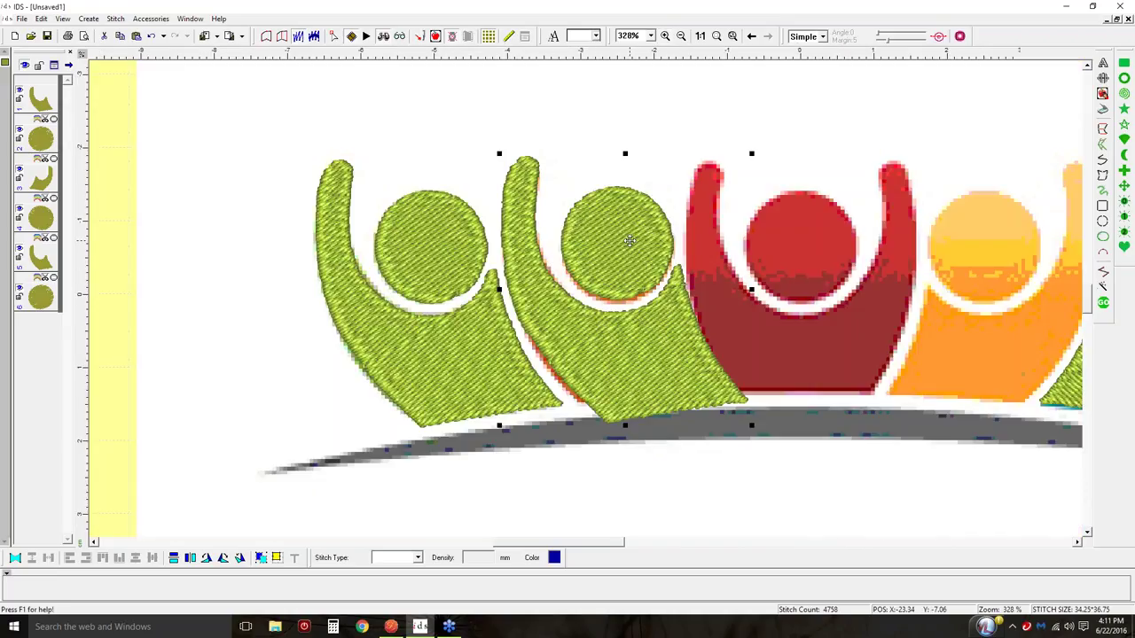
pyautogui.moveTo(628, 241); pyautogui.dragTo(627, 247)
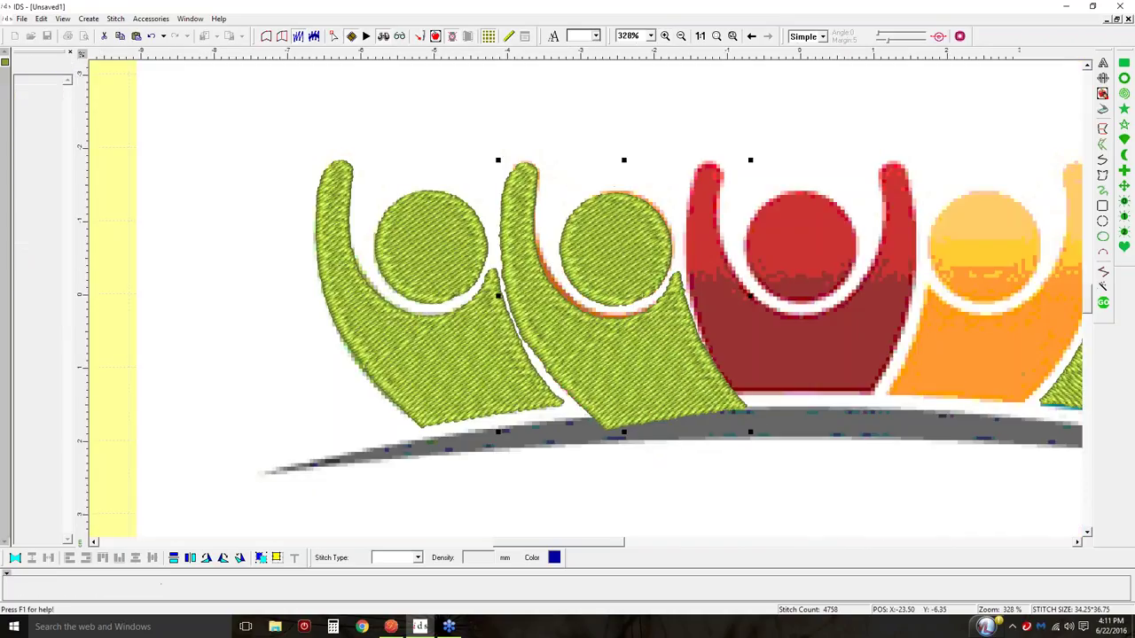
pyautogui.moveTo(625, 295); pyautogui.dragTo(625, 295)
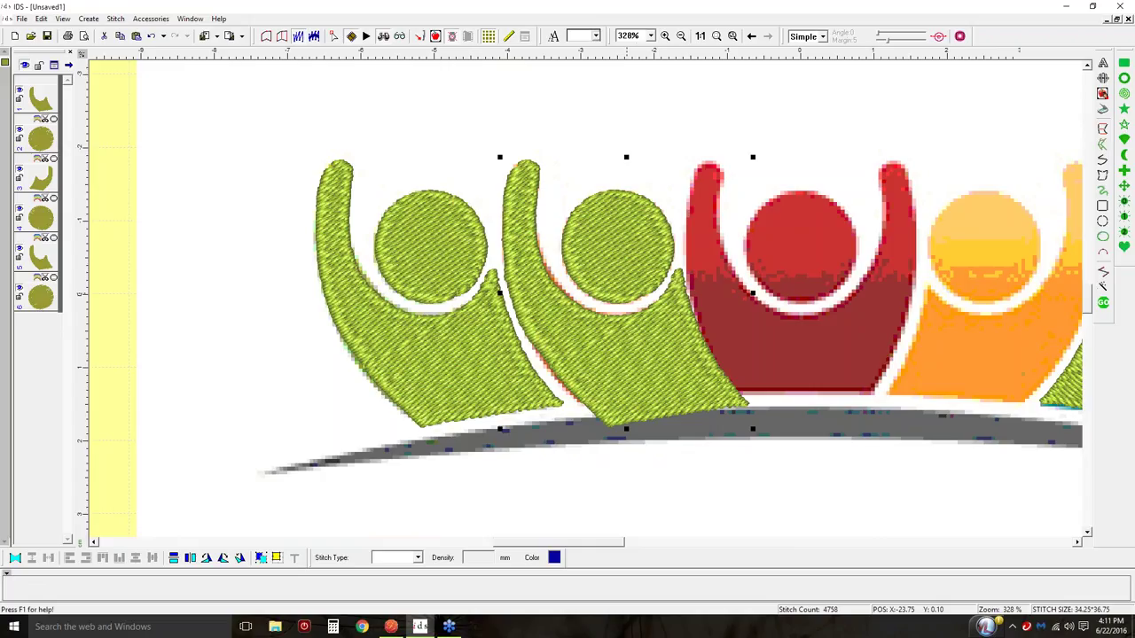
# Open the second figure's body outline for reshaping and move its lower-left corner up to the orange body's corner
pyautogui.click(621, 255)
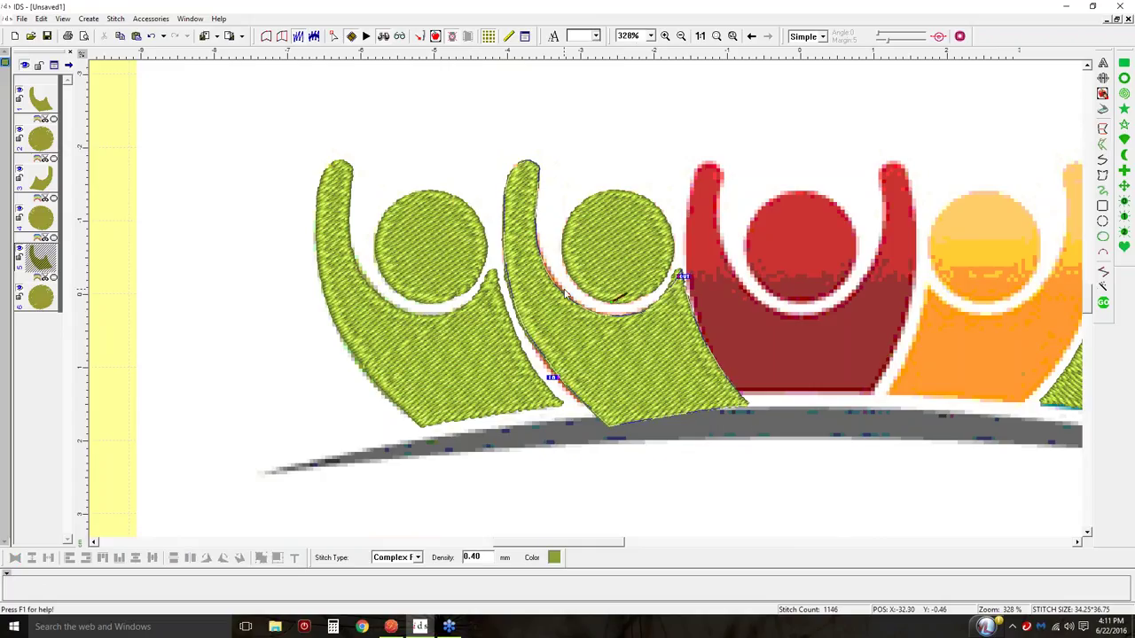
pyautogui.click(266, 36)
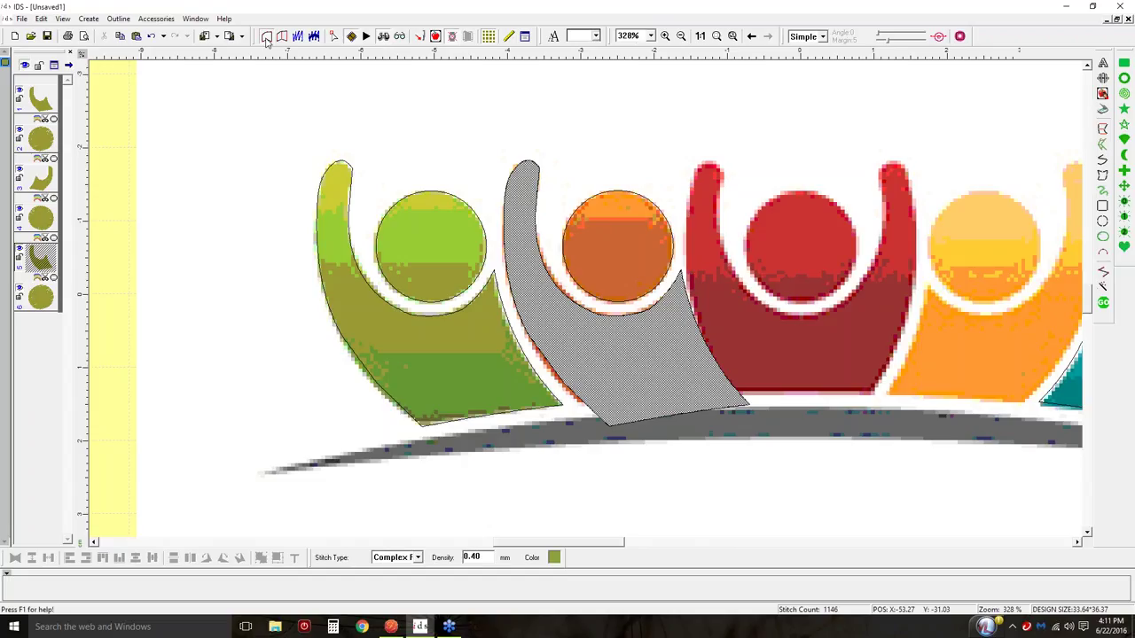
pyautogui.click(333, 37)
pyautogui.rightClick(562, 384)
pyautogui.click(581, 390)
pyautogui.moveTo(606, 428); pyautogui.dragTo(578, 400)
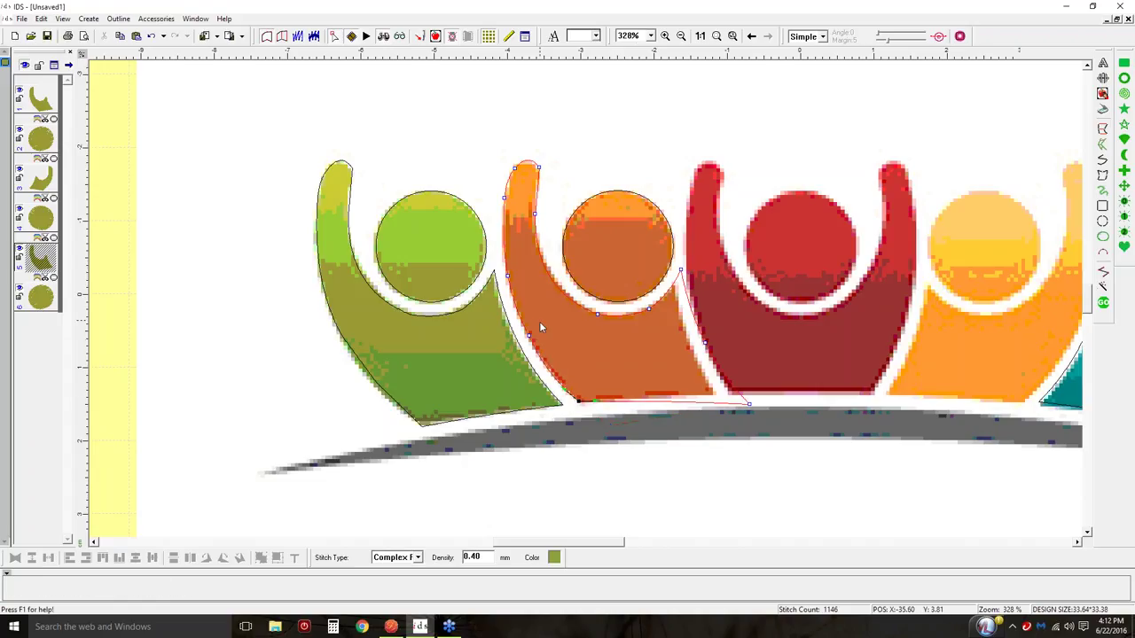
# Move the body outline's lower-right and upper-right points onto the orange body's edge and regenerate the stitches
pyautogui.click(544, 370)
pyautogui.moveTo(748, 404); pyautogui.dragTo(712, 391)
pyautogui.click(711, 389)
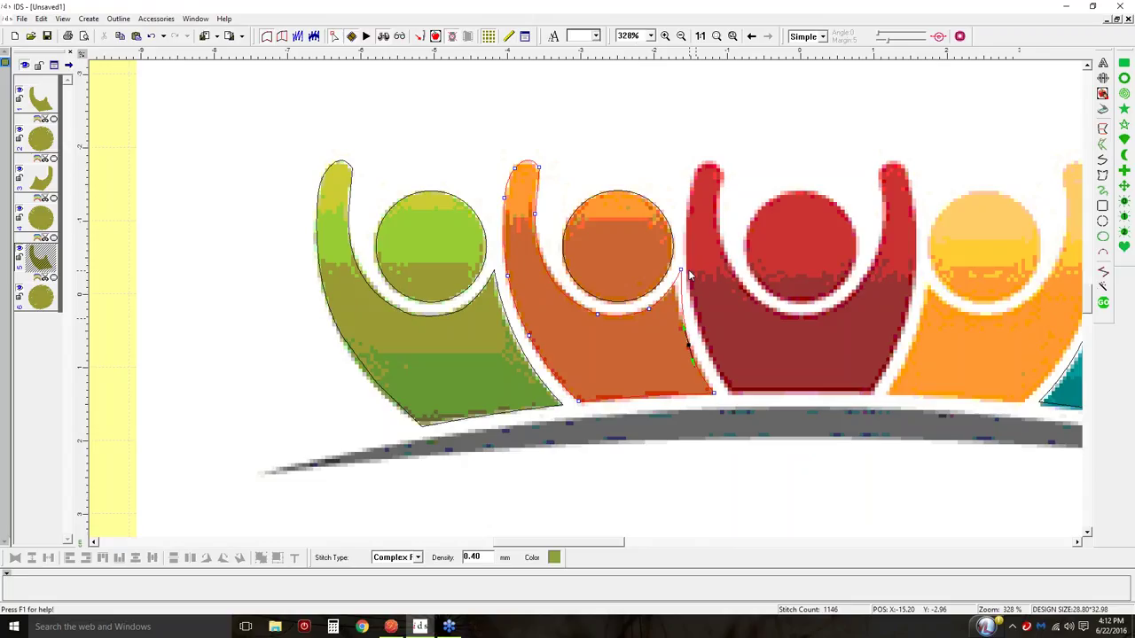
pyautogui.moveTo(679, 268); pyautogui.dragTo(673, 287)
pyautogui.click(637, 161)
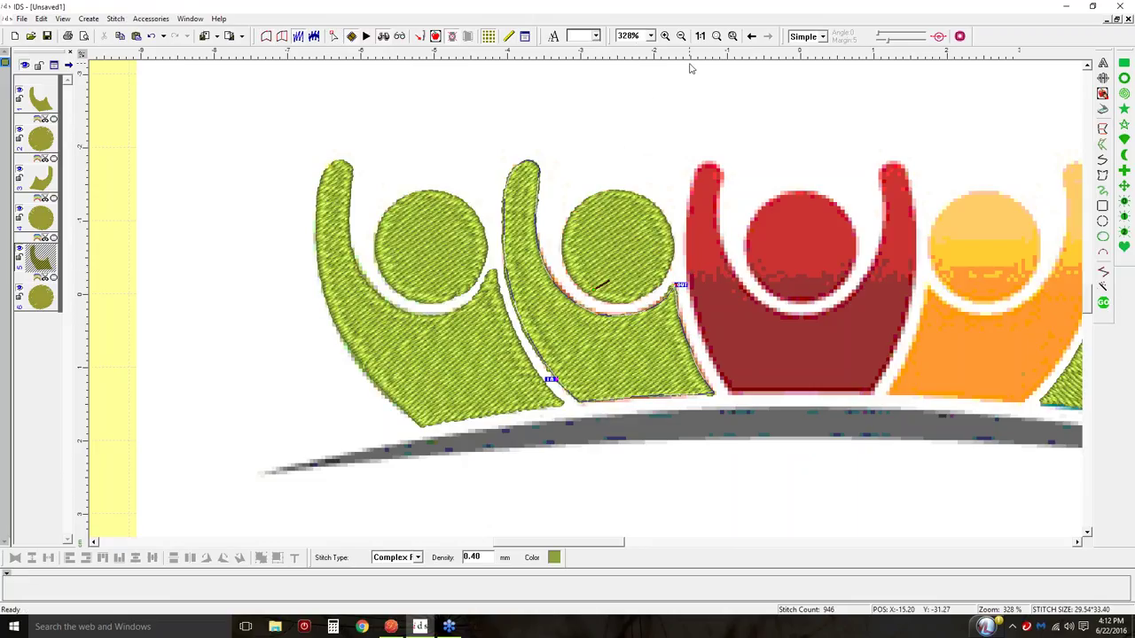
# Nudge the grouped second figure slightly to fit the orange figure in the template
pyautogui.click(700, 37)
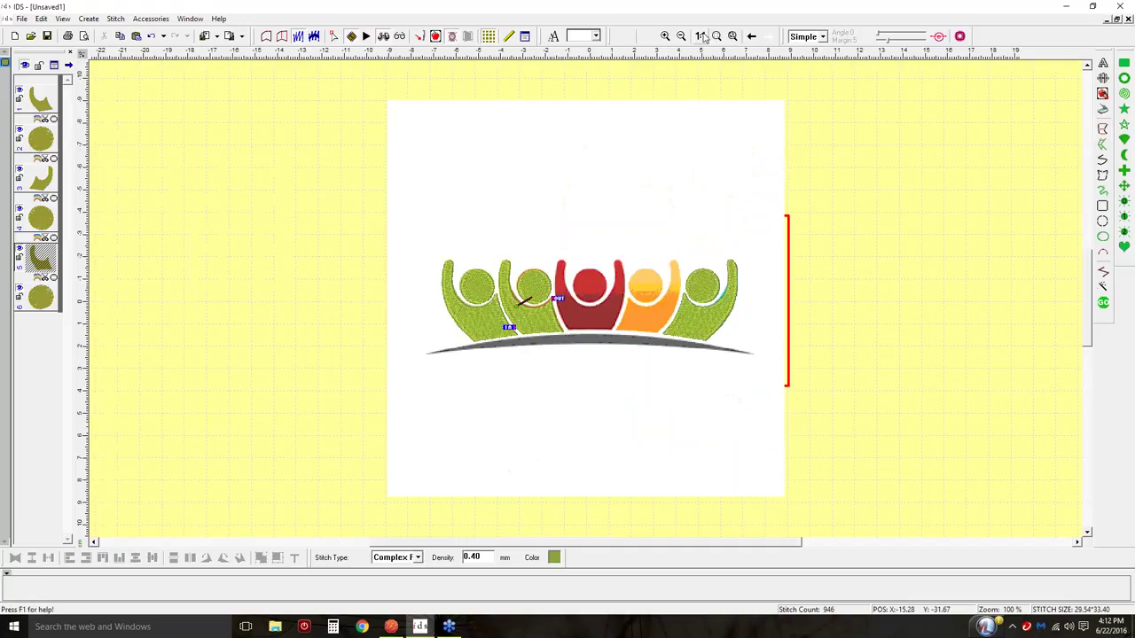
pyautogui.click(533, 295)
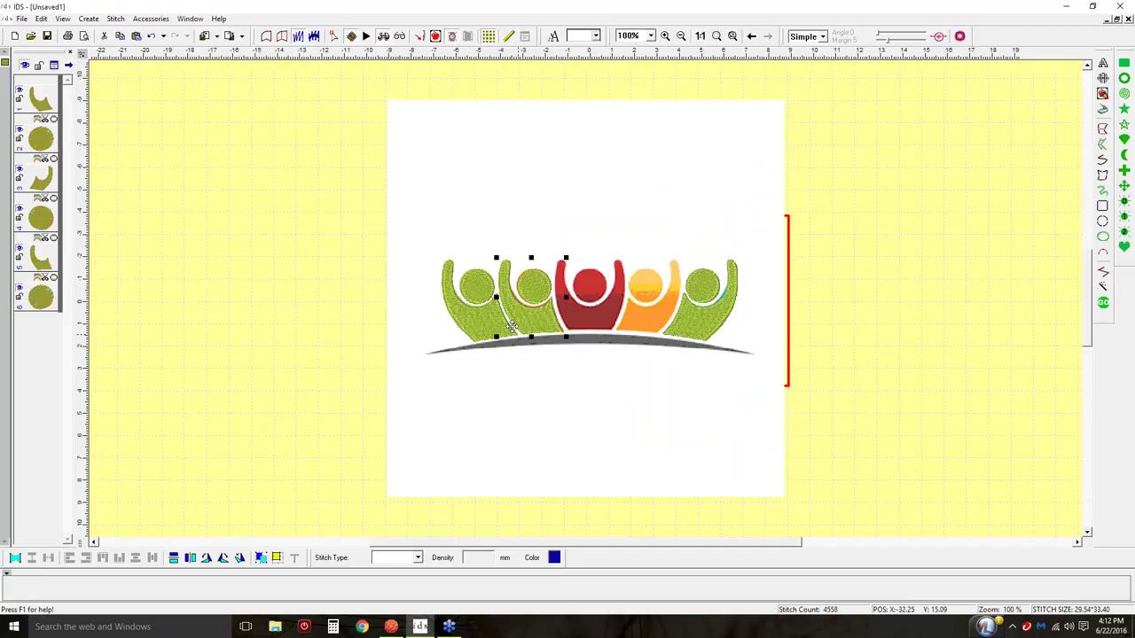
pyautogui.click(527, 282)
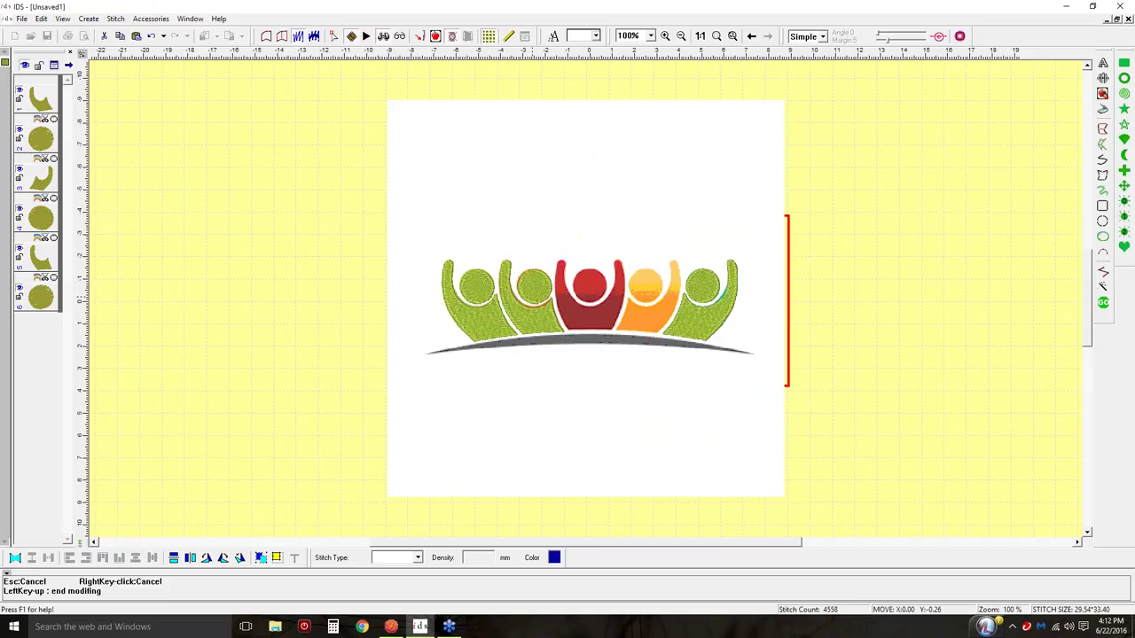
pyautogui.moveTo(523, 306); pyautogui.dragTo(525, 306)
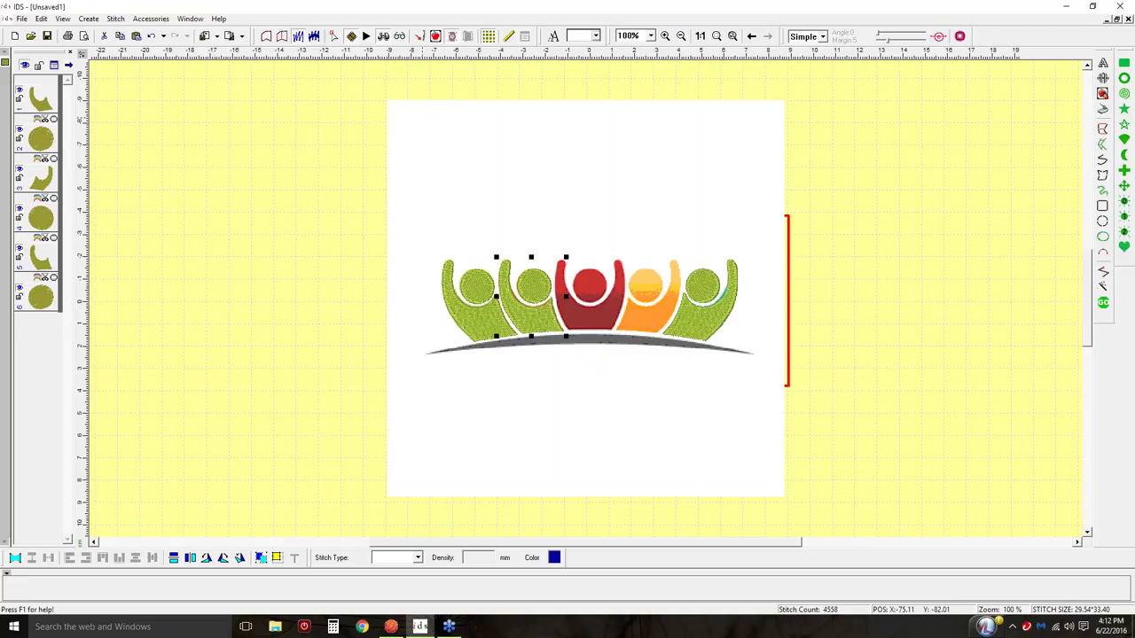
# Duplicate the second figure and mirror the copy by a line through the red figure's centre onto the yellow-orange figure
pyautogui.click(120, 36)
pyautogui.click(136, 37)
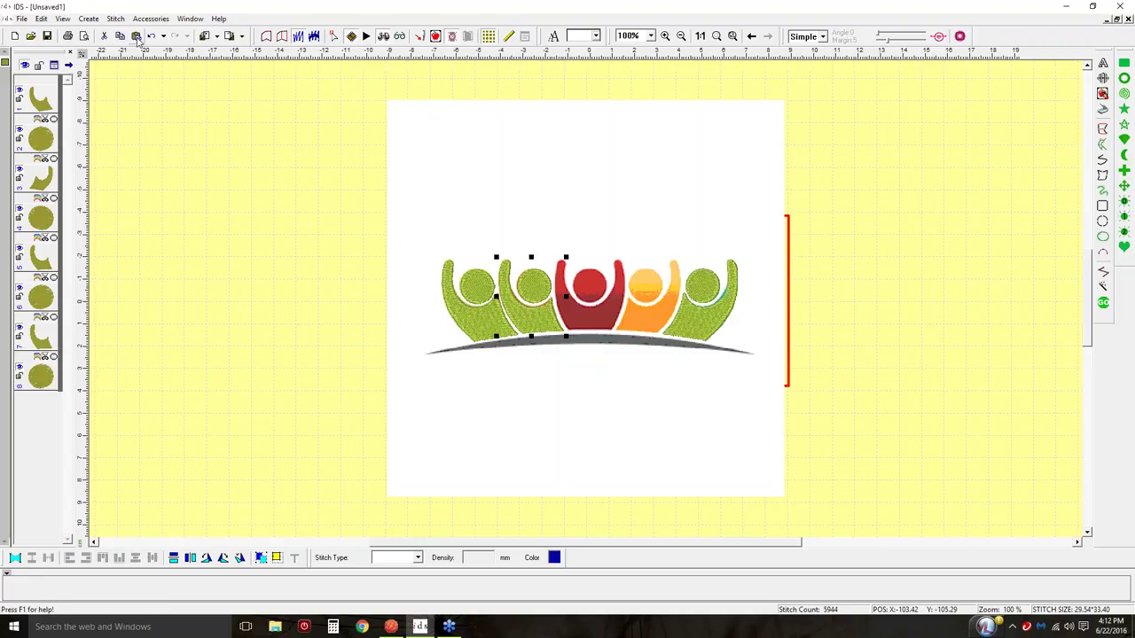
pyautogui.click(40, 19)
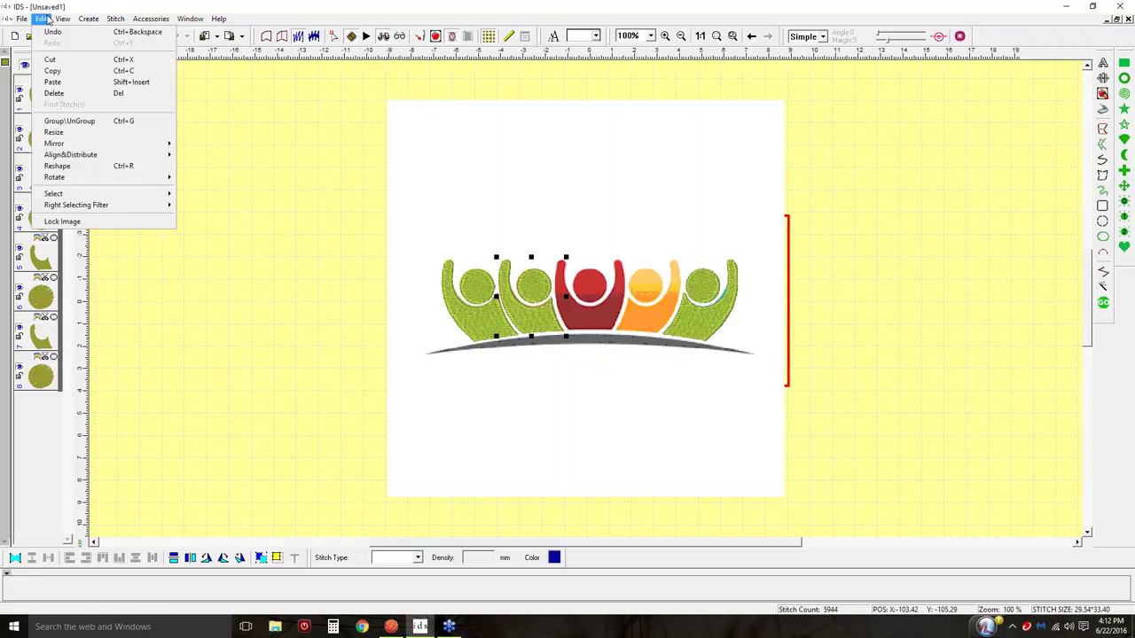
pyautogui.moveTo(41, 21)
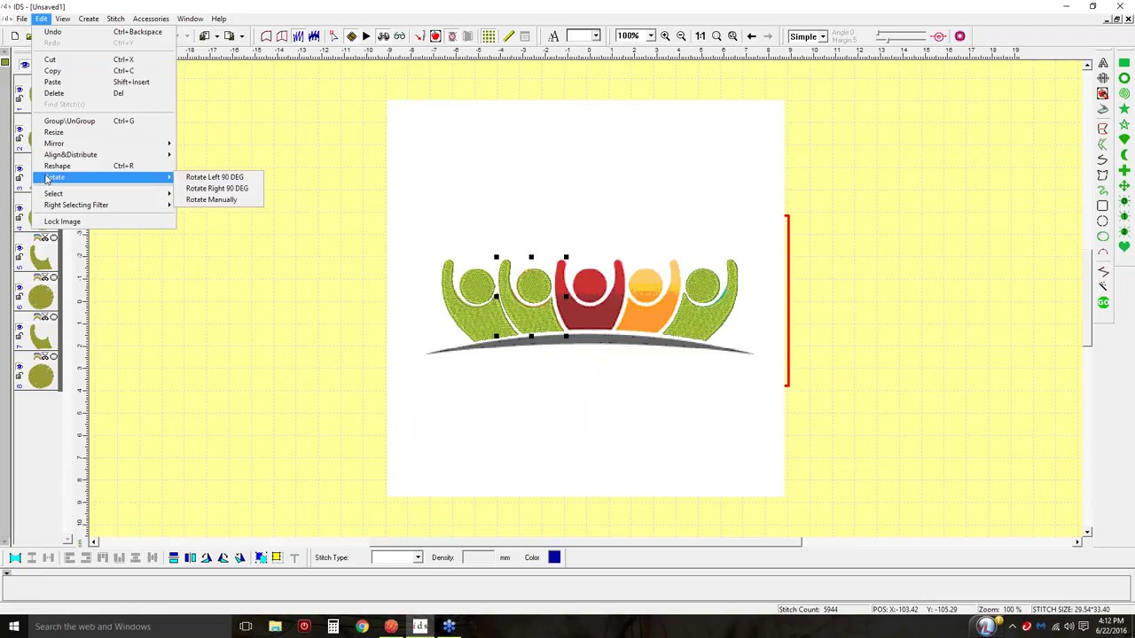
pyautogui.moveTo(53, 144)
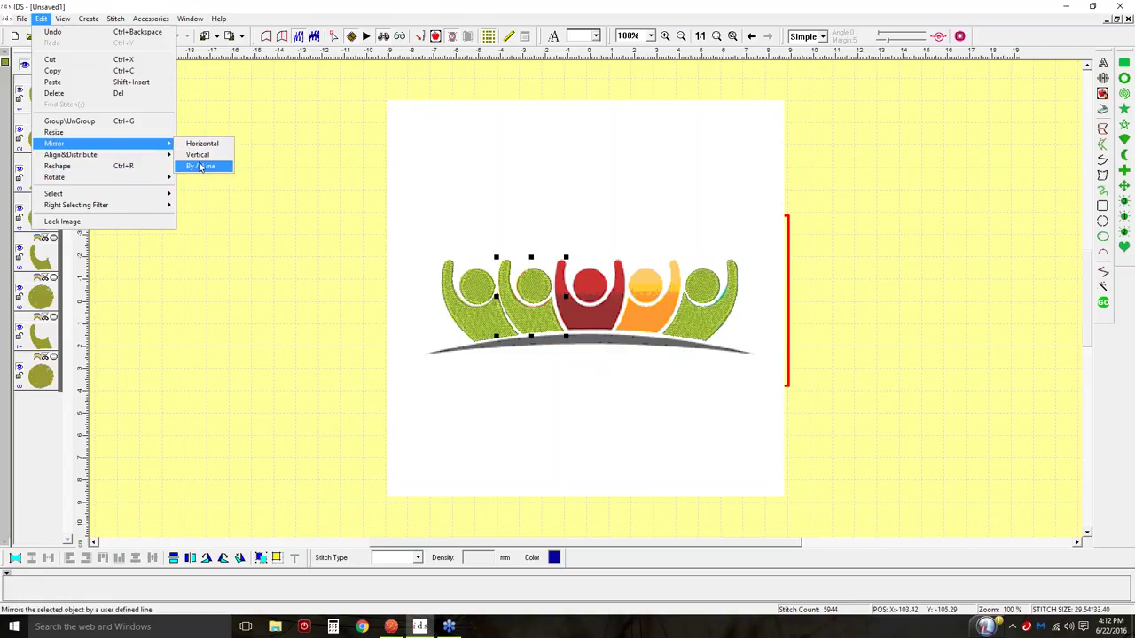
pyautogui.click(200, 166)
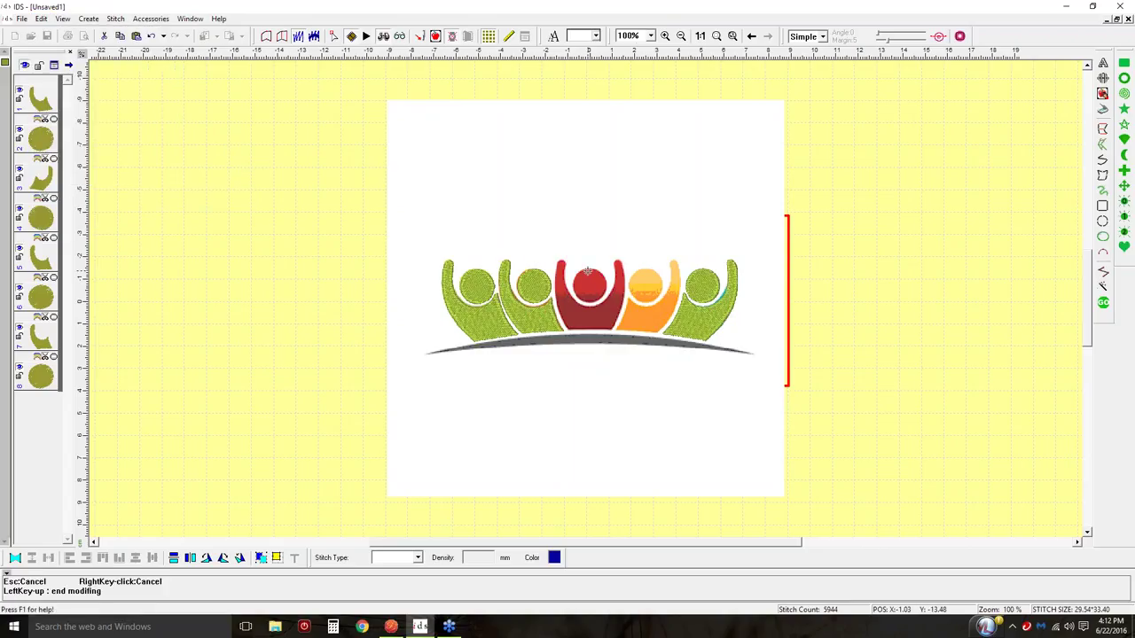
pyautogui.moveTo(586, 270); pyautogui.dragTo(648, 302)
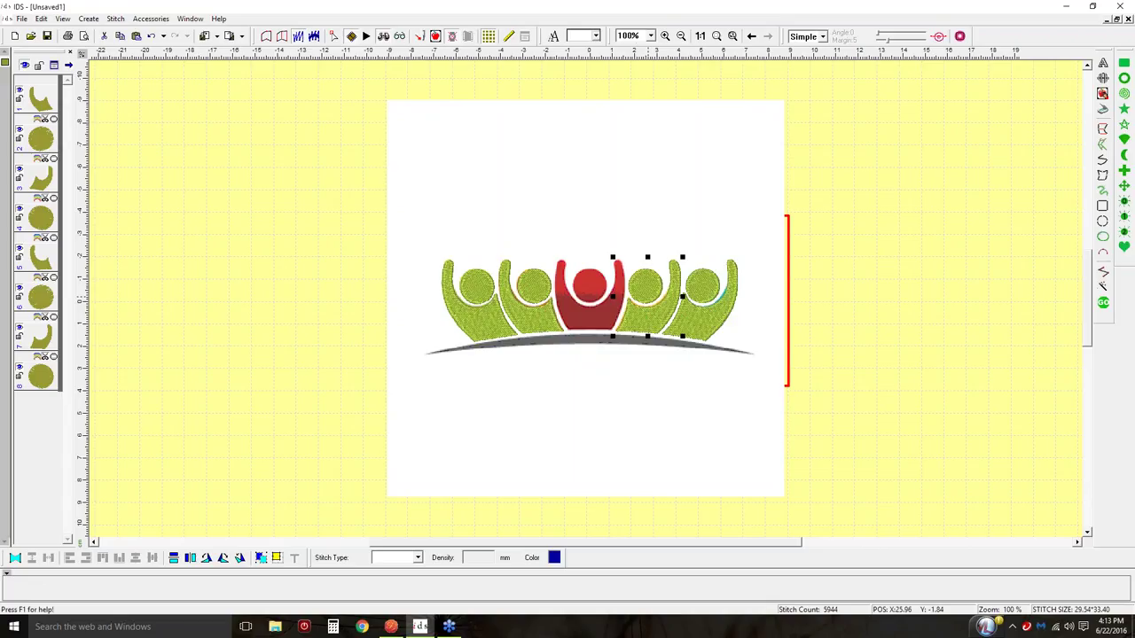
pyautogui.click(1103, 286)
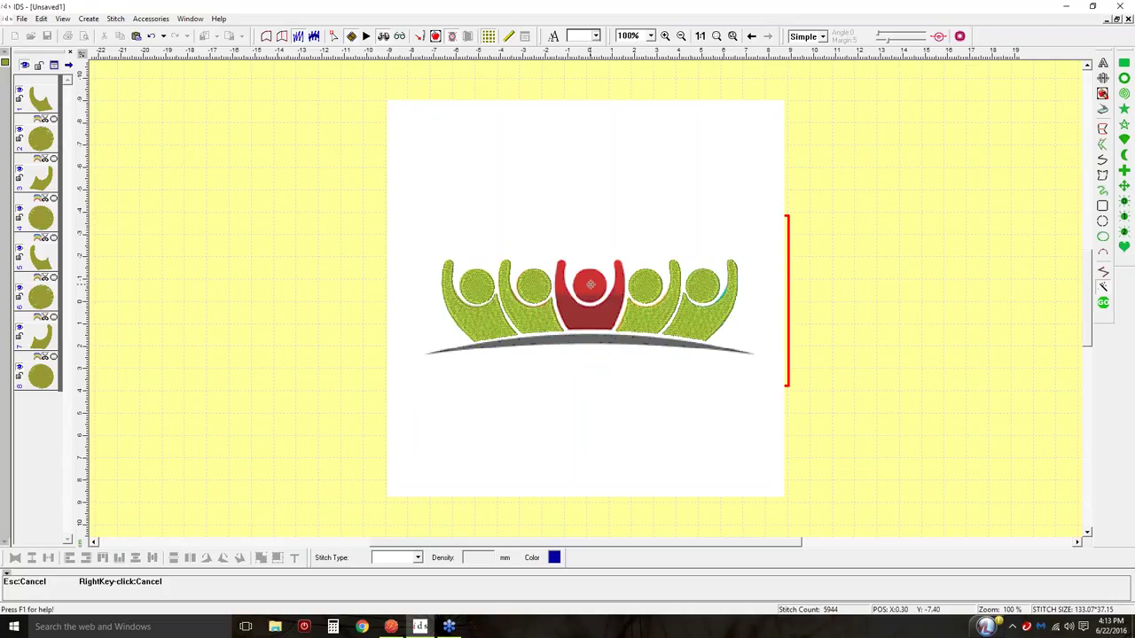
pyautogui.press('Escape')
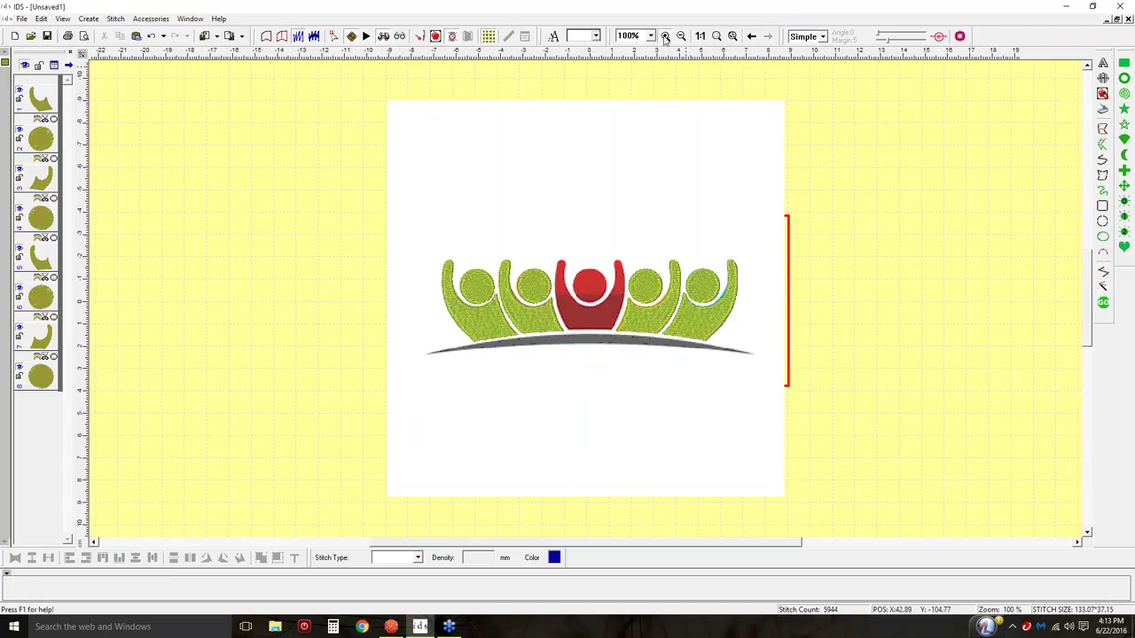
pyautogui.moveTo(502, 259); pyautogui.dragTo(656, 346)
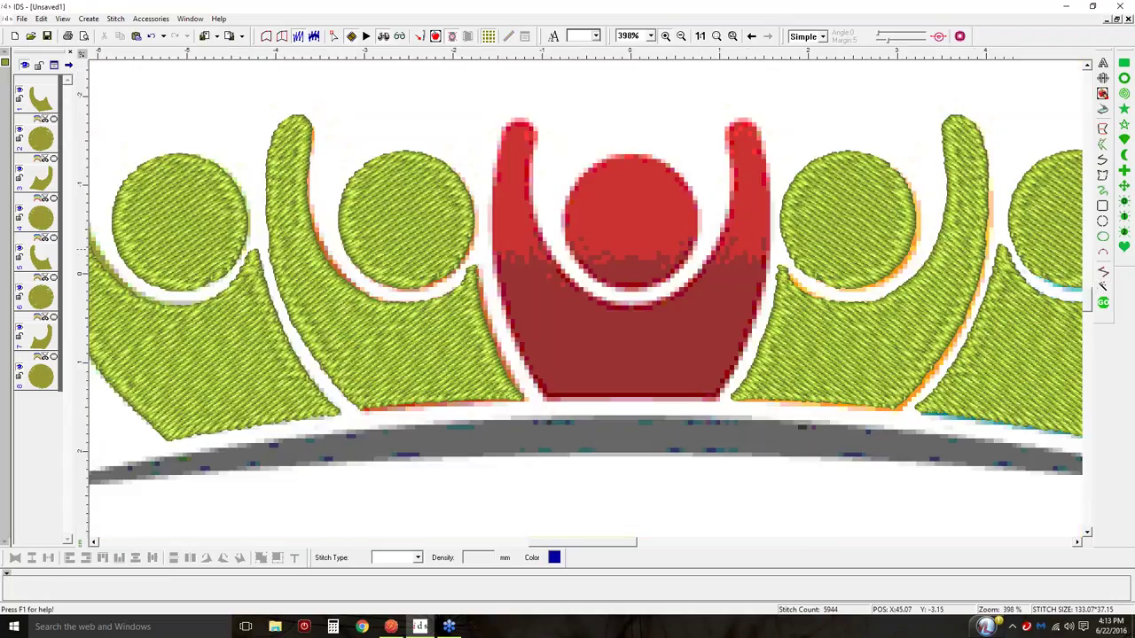
pyautogui.click(1103, 287)
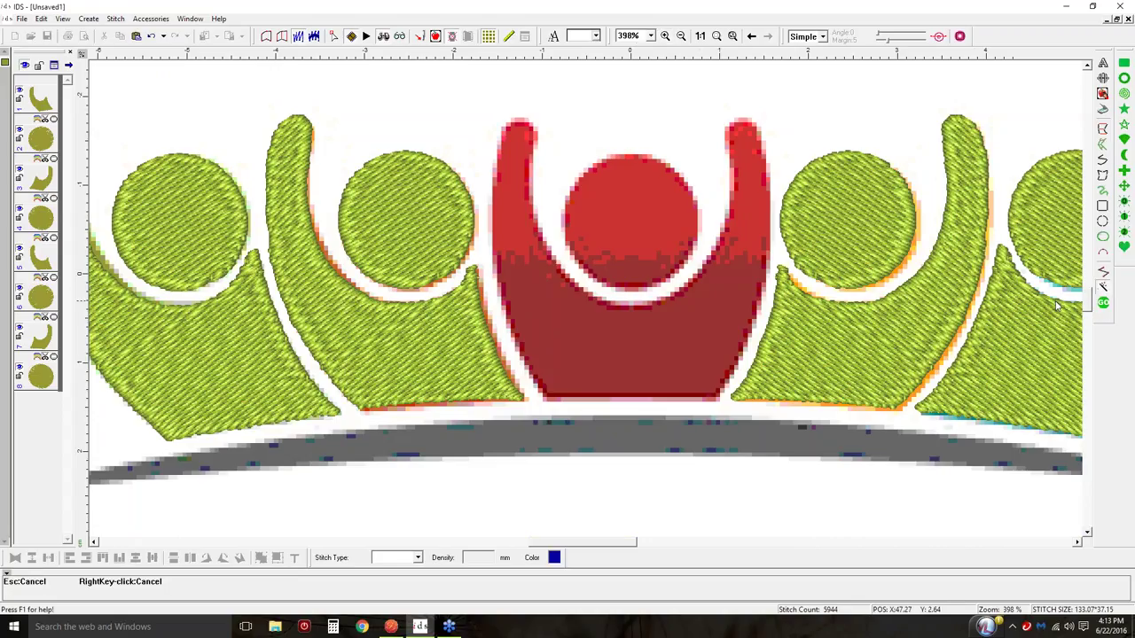
pyautogui.click(597, 336)
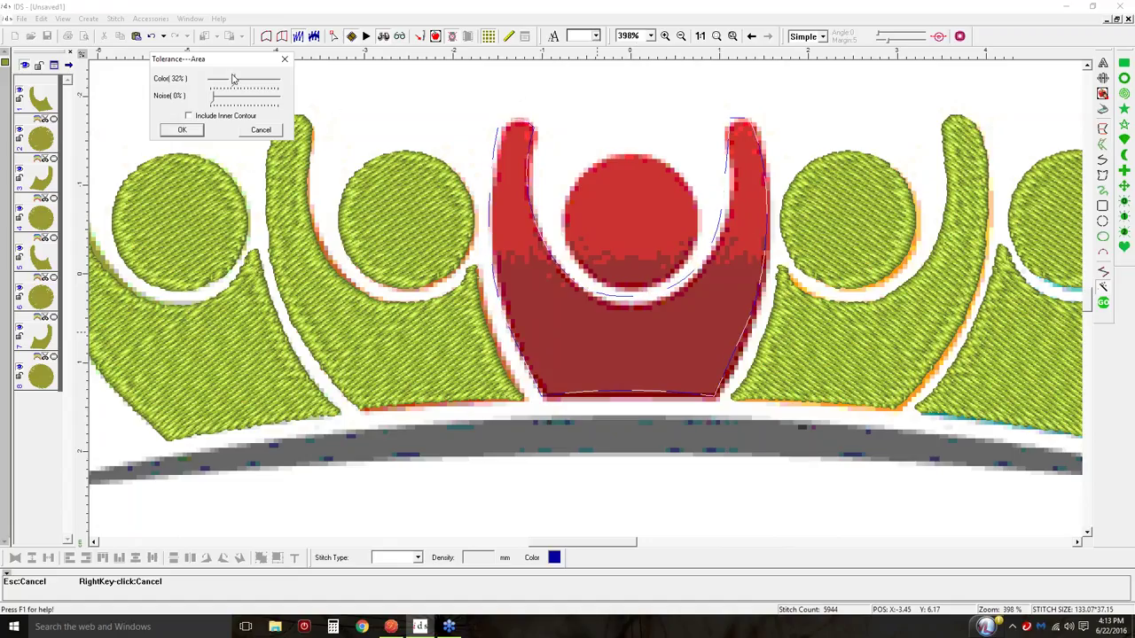
pyautogui.moveTo(235, 78); pyautogui.dragTo(239, 78)
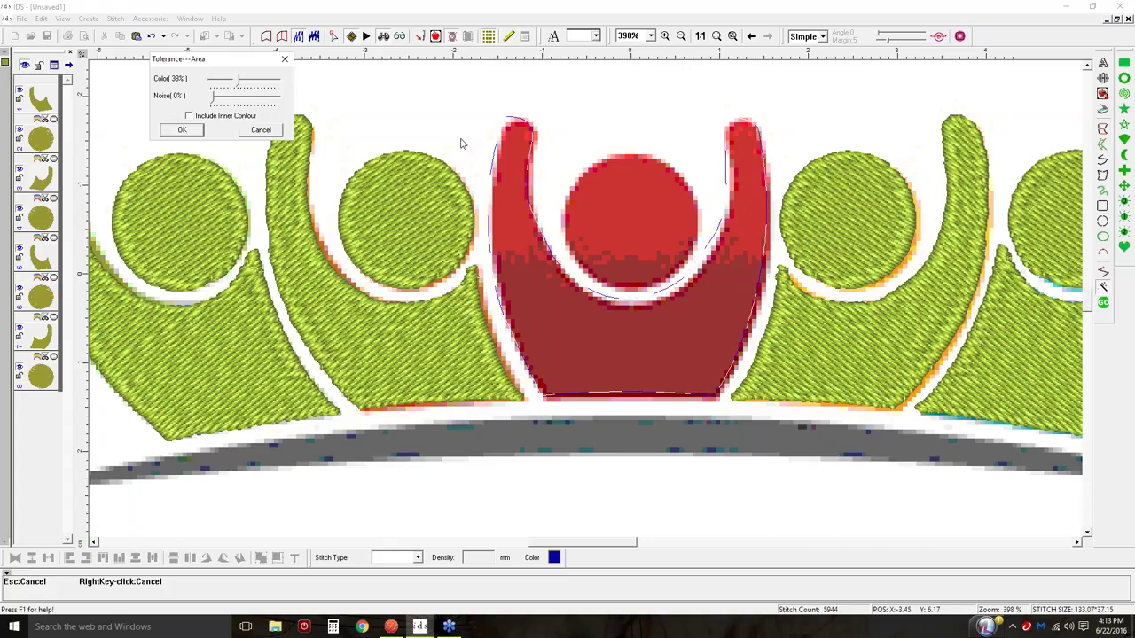
pyautogui.press('Escape')
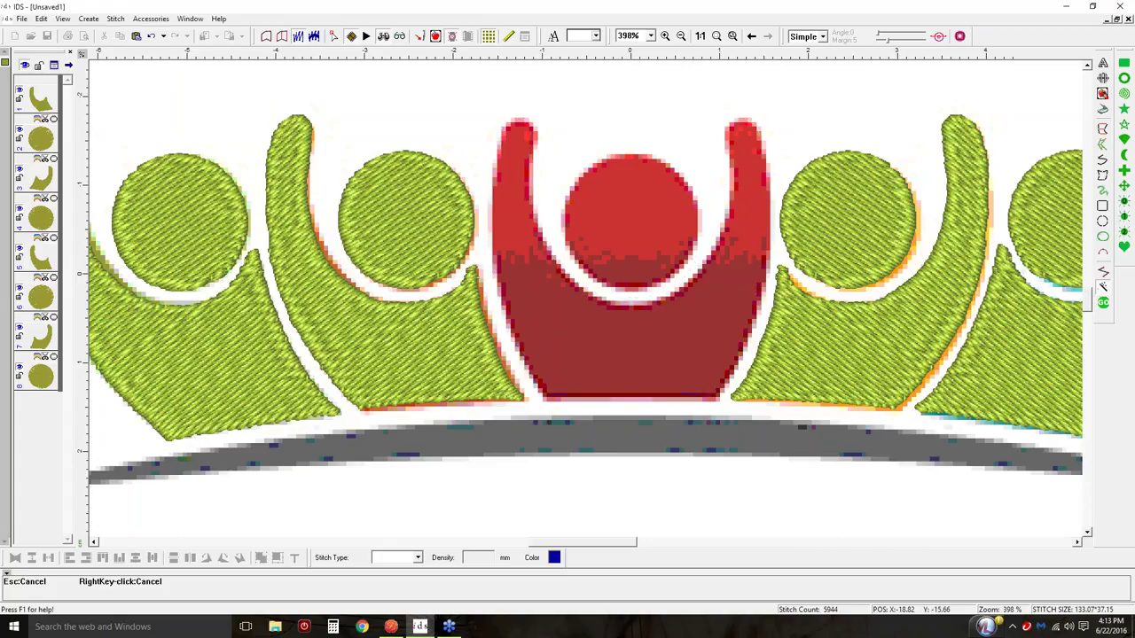
# Trace the central red figure's body and raised arms as a closed free-hand area with corner and smooth points, and generate its stitches
pyautogui.click(1101, 177)
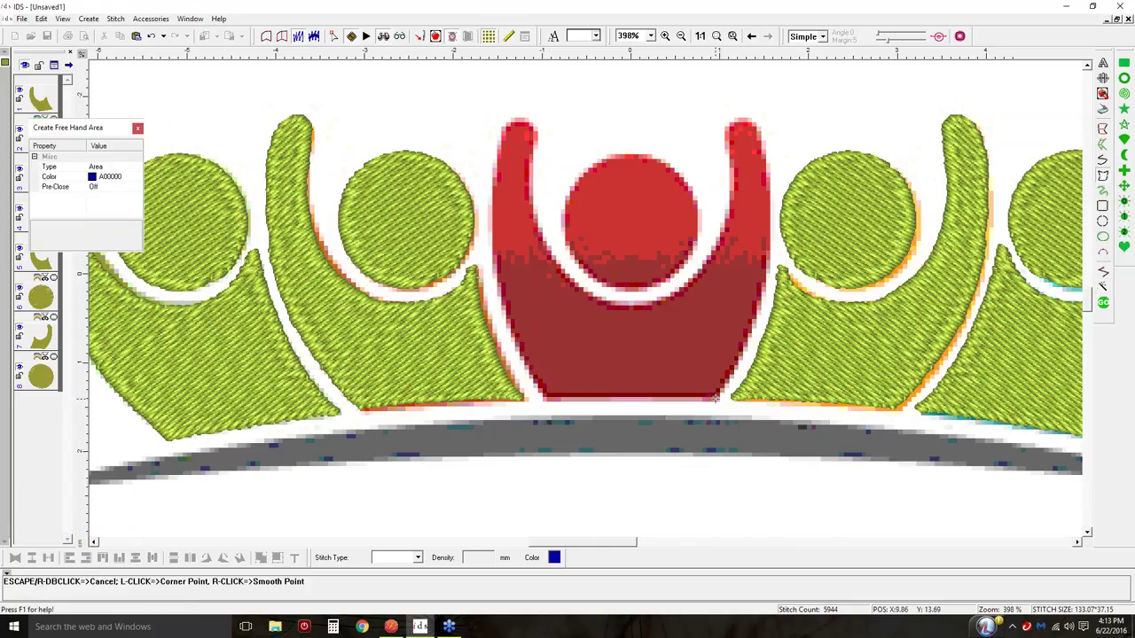
pyautogui.click(714, 399)
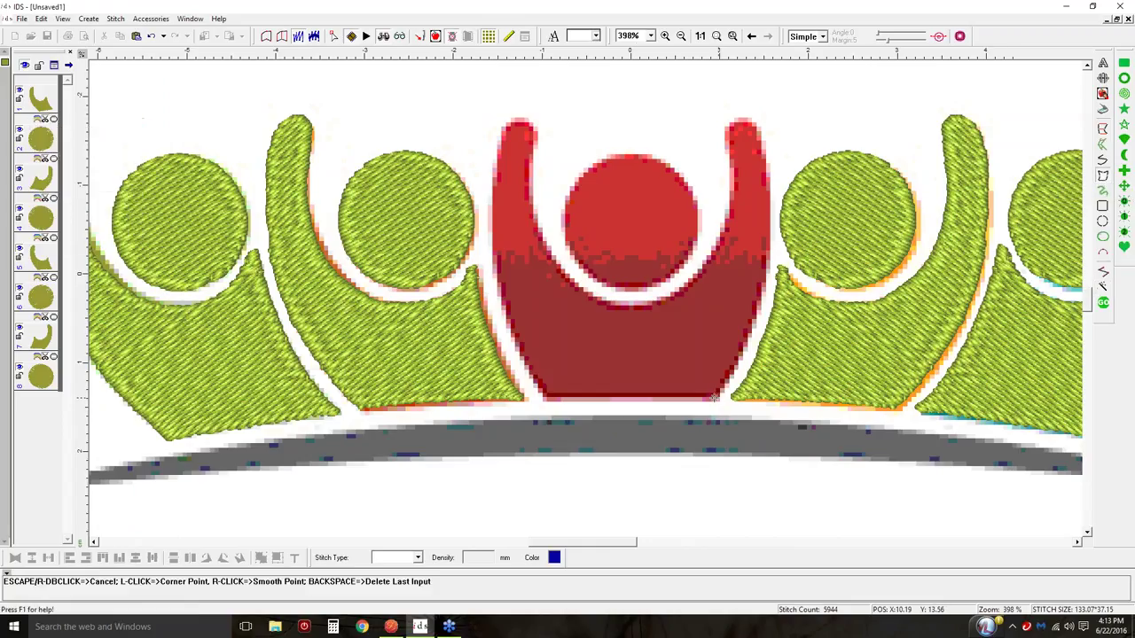
pyautogui.click(546, 396)
pyautogui.click(508, 324)
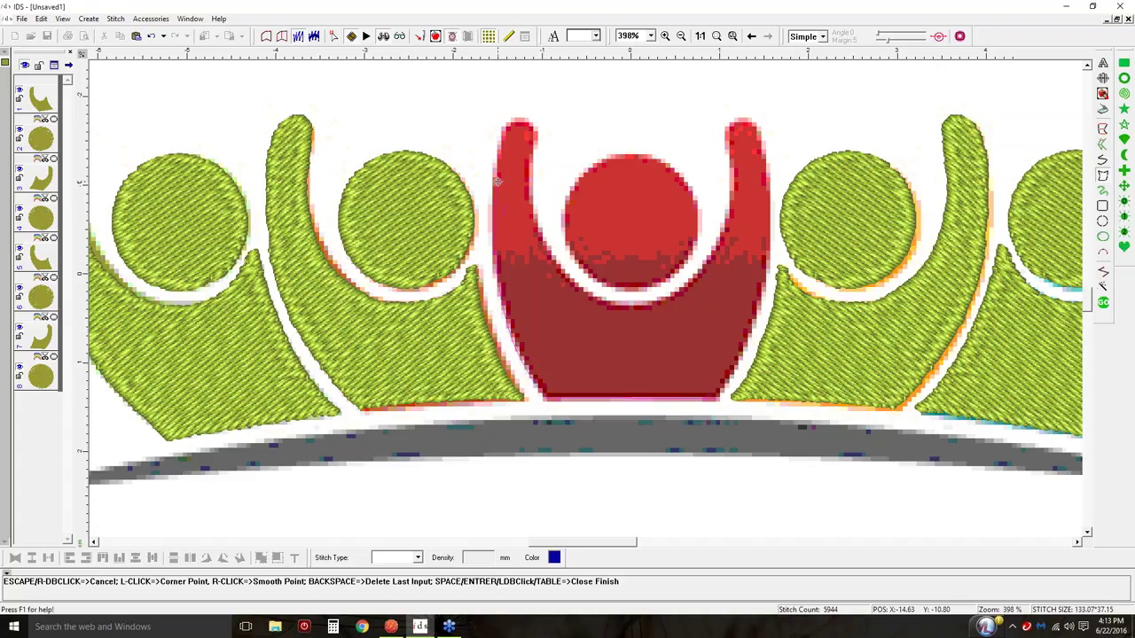
pyautogui.rightClick(522, 113)
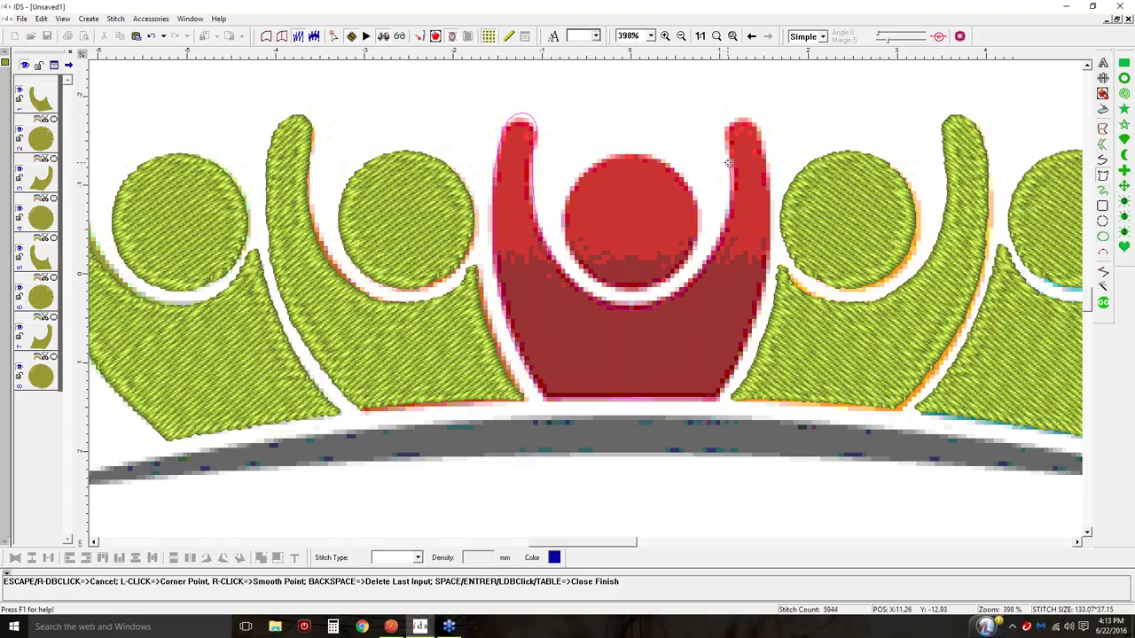
pyautogui.rightClick(741, 114)
pyautogui.click(755, 126)
pyautogui.click(766, 292)
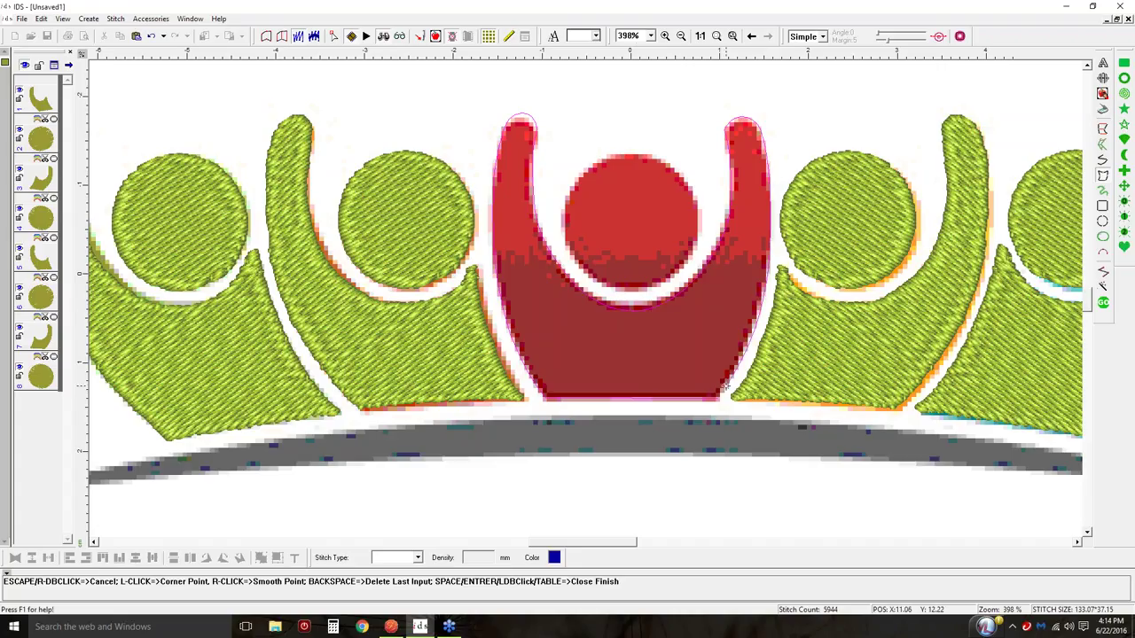
pyautogui.doubleClick(726, 388)
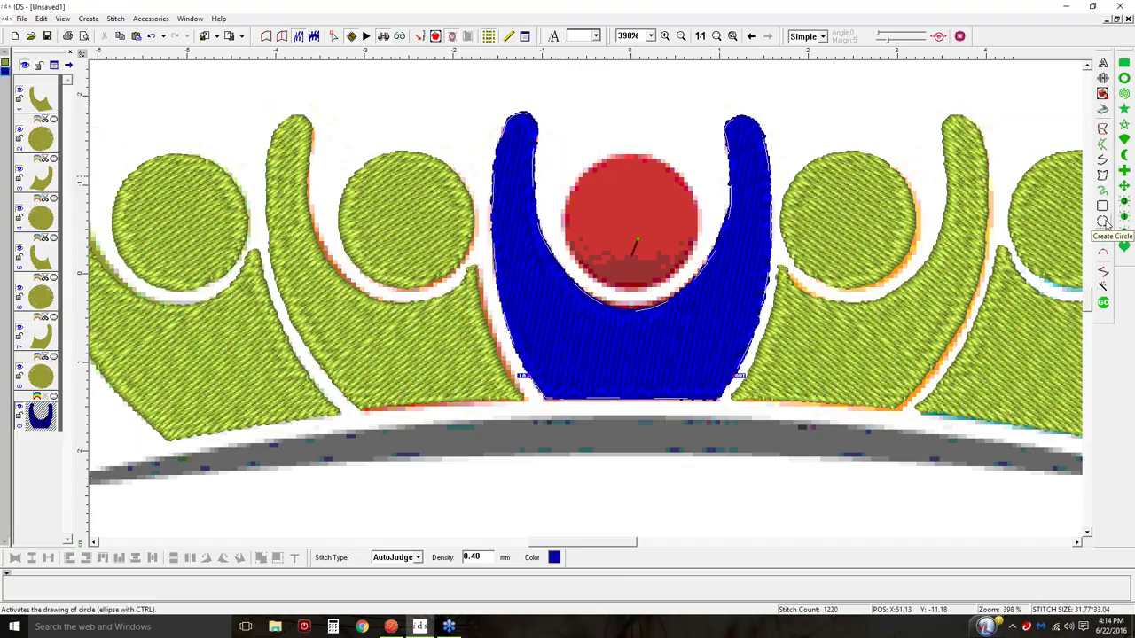
# Copy the second figure's head circle and place the pasted copy over the central figure's red head
pyautogui.click(400, 218)
pyautogui.click(399, 218)
pyautogui.click(120, 37)
pyautogui.hotkey('ctrl', 'v')
pyautogui.moveTo(397, 197); pyautogui.dragTo(625, 210)
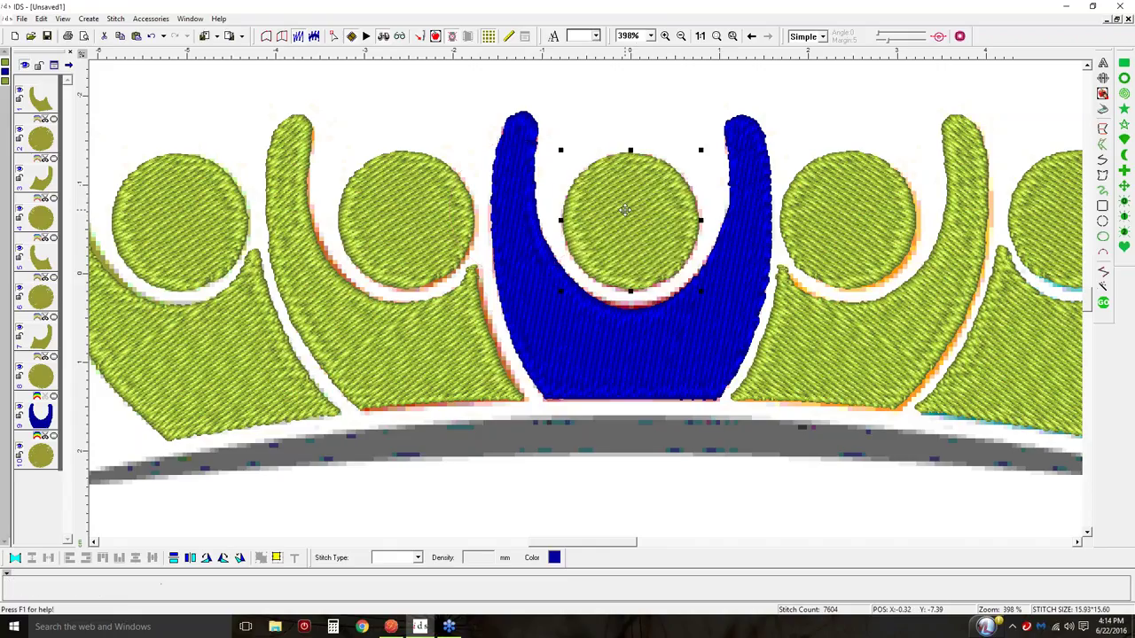
# Set the central figure's body to the Complex Fill stitch type
pyautogui.click(538, 271)
pyautogui.click(417, 556)
pyautogui.click(399, 470)
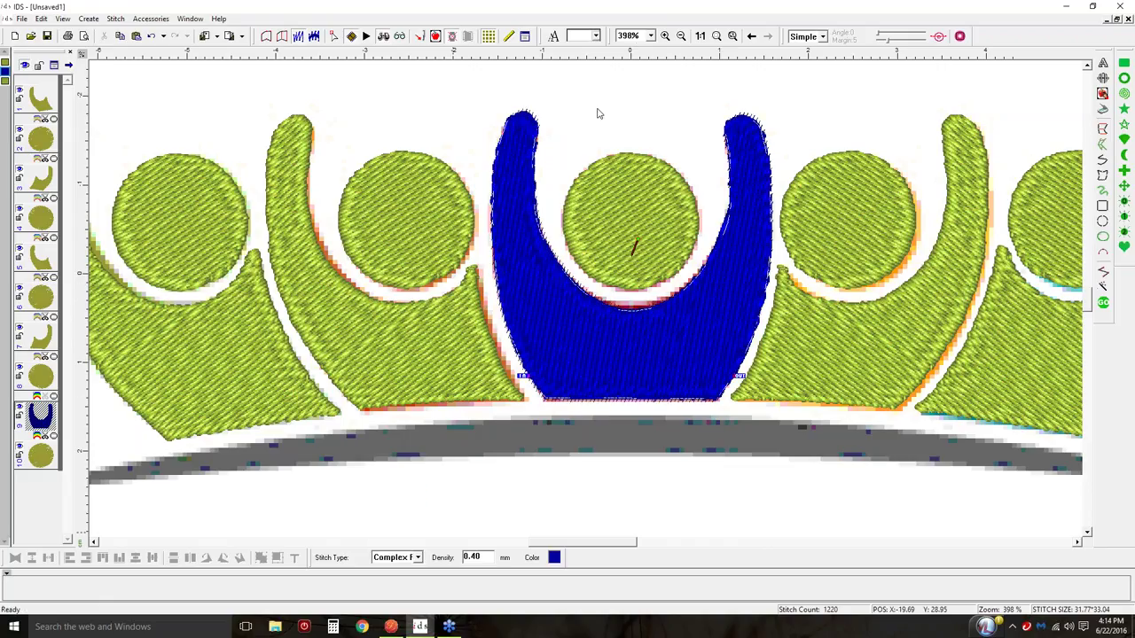
pyautogui.click(699, 35)
pyautogui.click(614, 167)
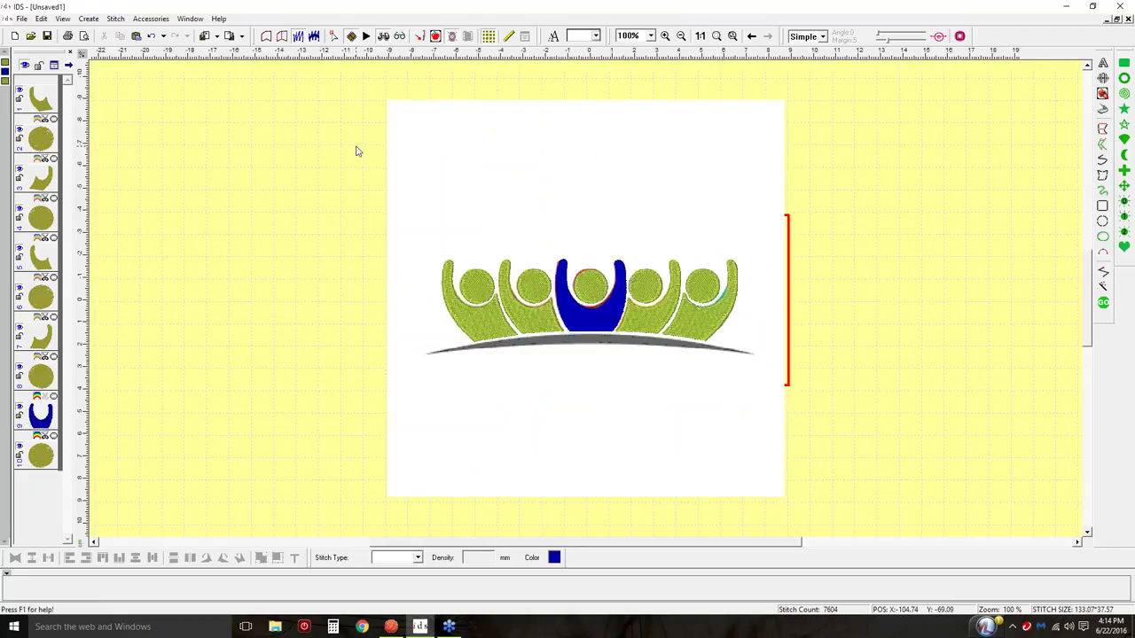
# Recolour the body and head of the rightmost figure bright blue
pyautogui.click(265, 37)
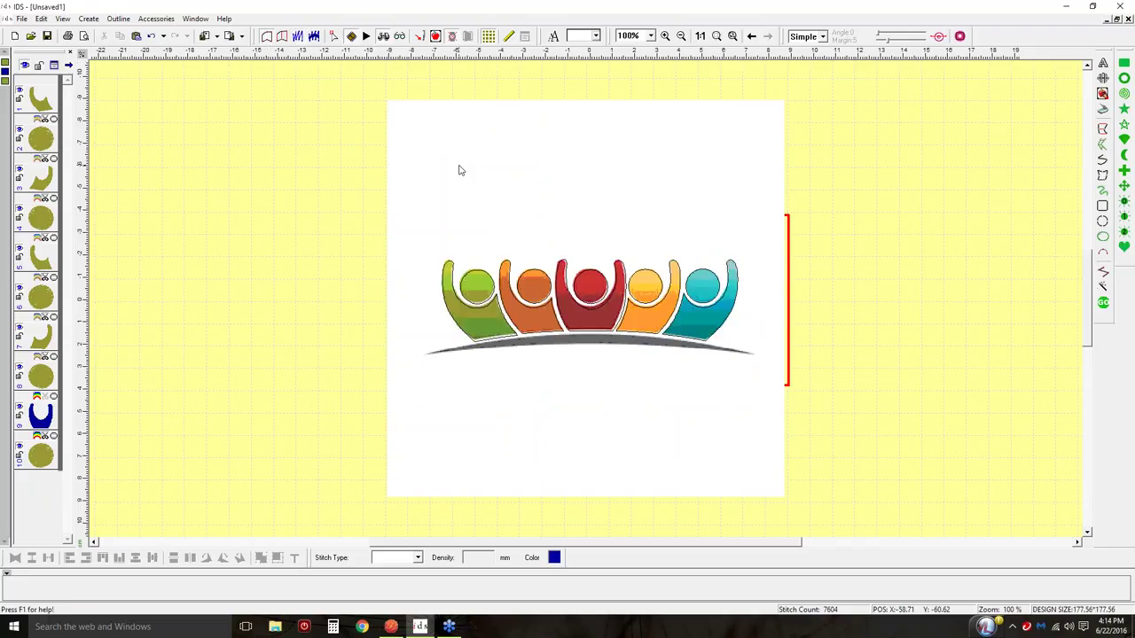
pyautogui.click(27, 102)
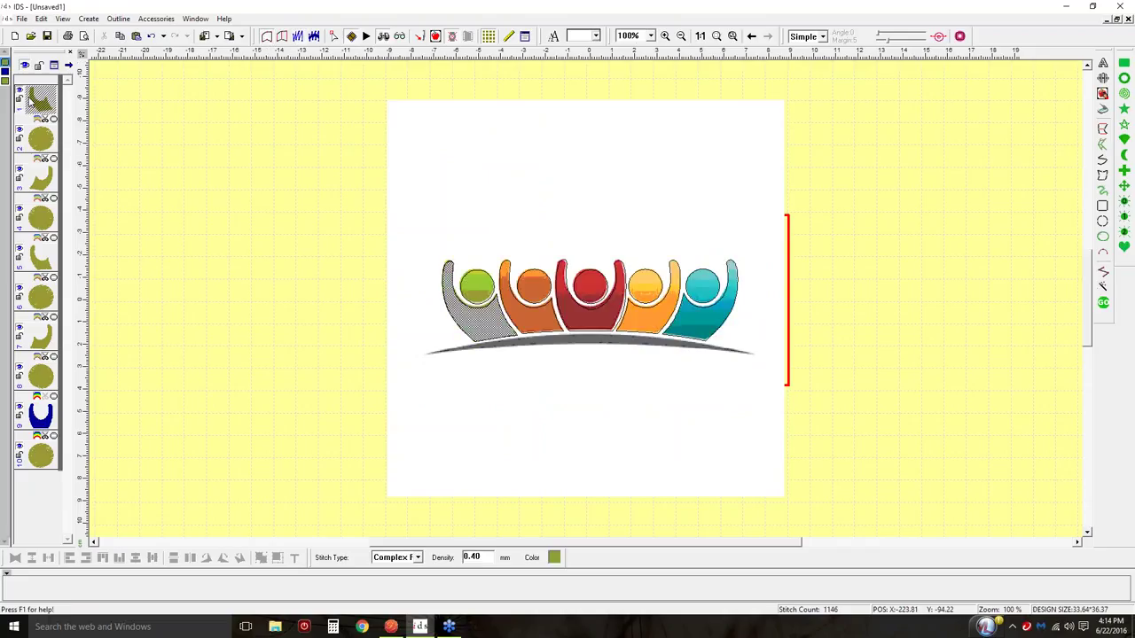
pyautogui.click(31, 135)
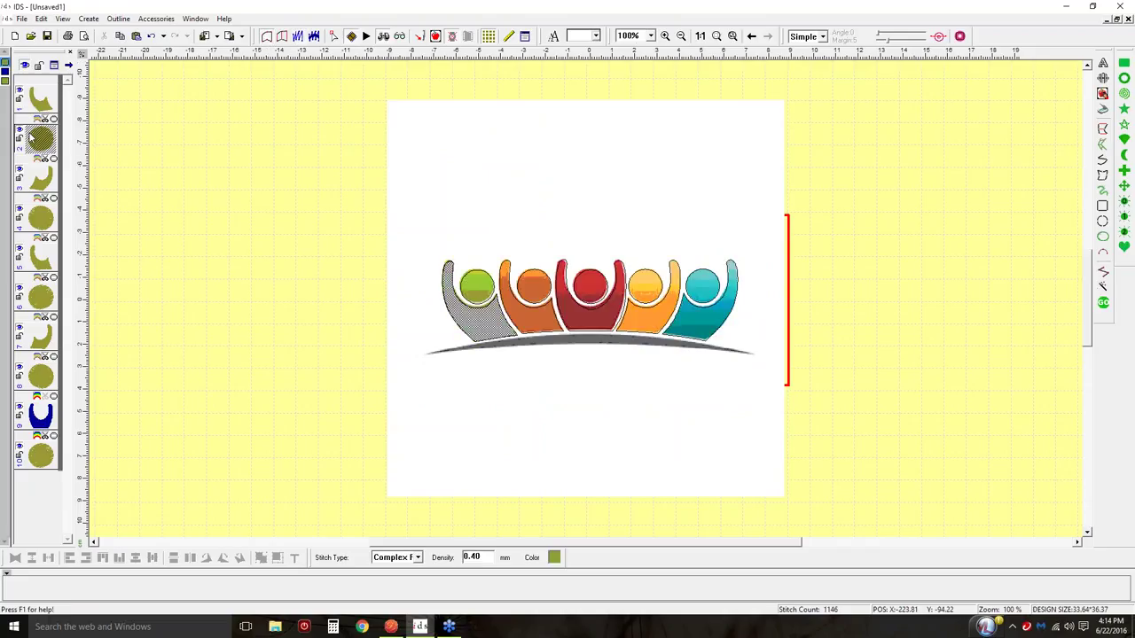
pyautogui.click(42, 179)
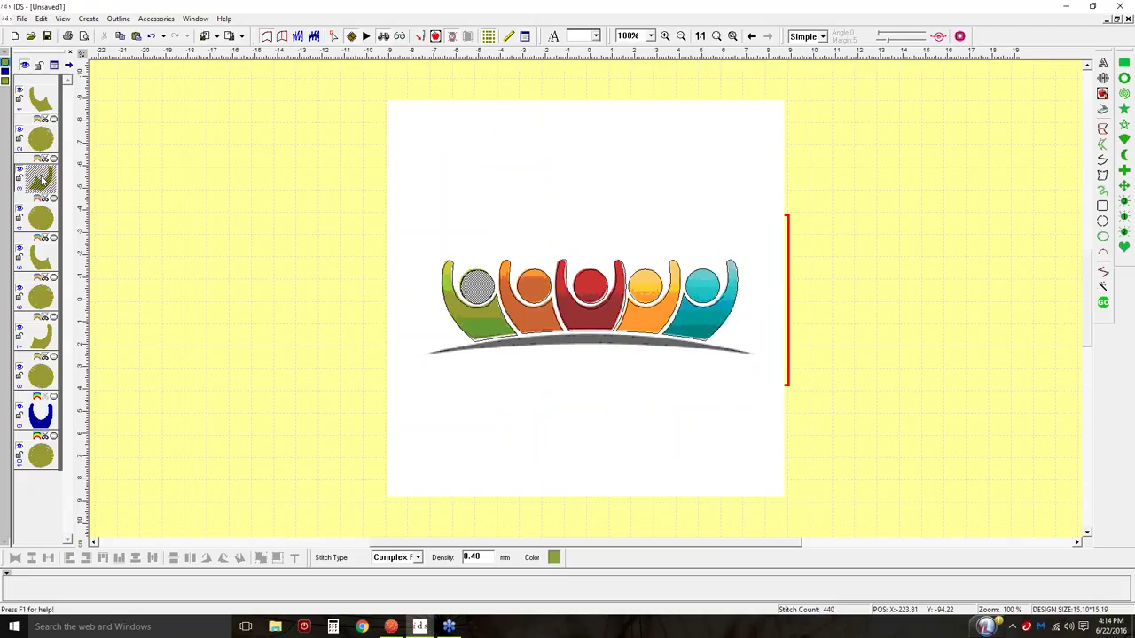
pyautogui.click(554, 557)
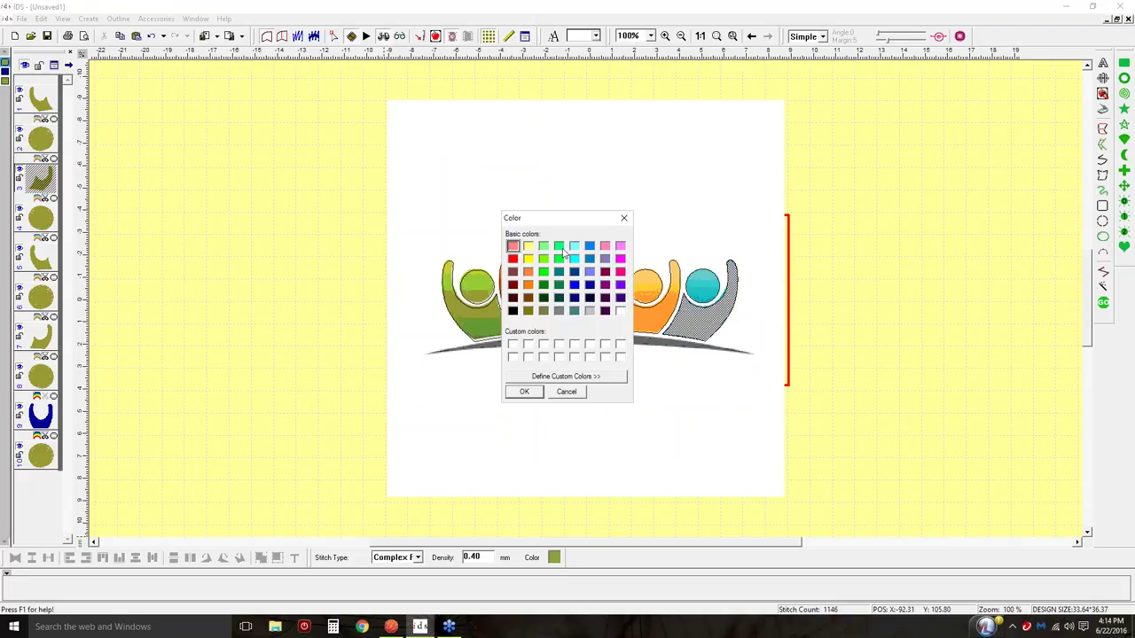
pyautogui.click(589, 247)
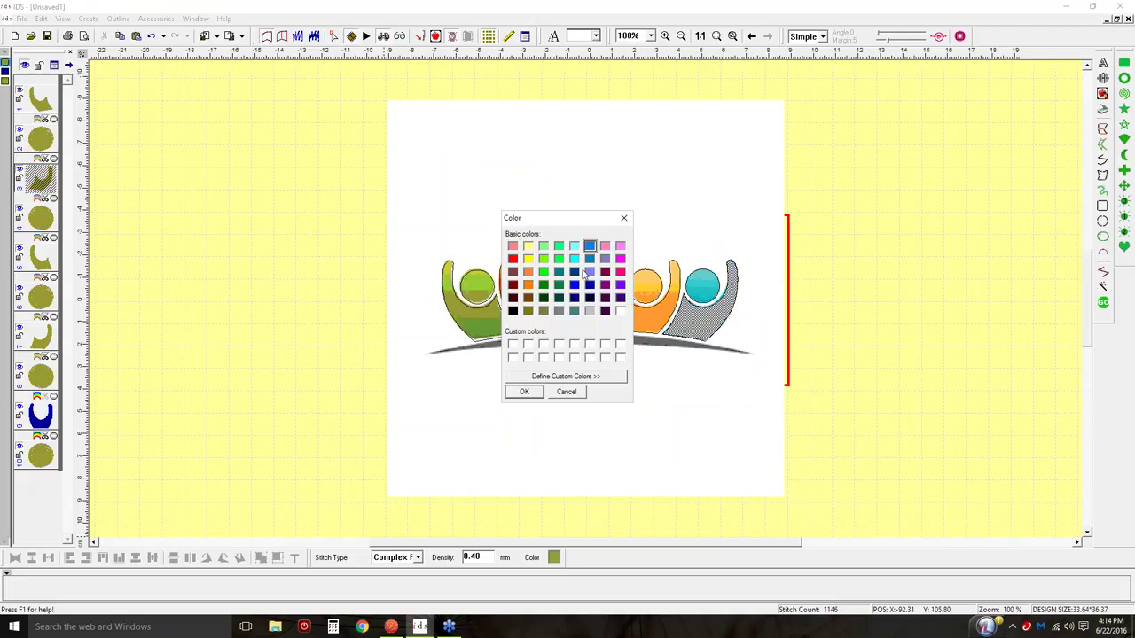
pyautogui.click(524, 392)
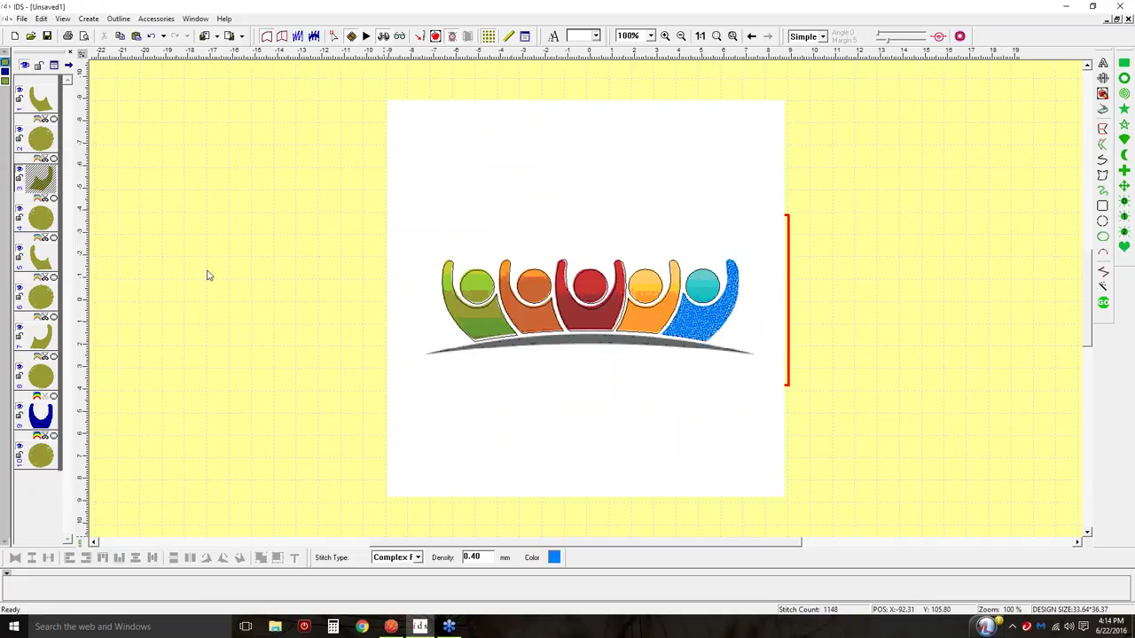
pyautogui.click(44, 217)
pyautogui.click(4, 76)
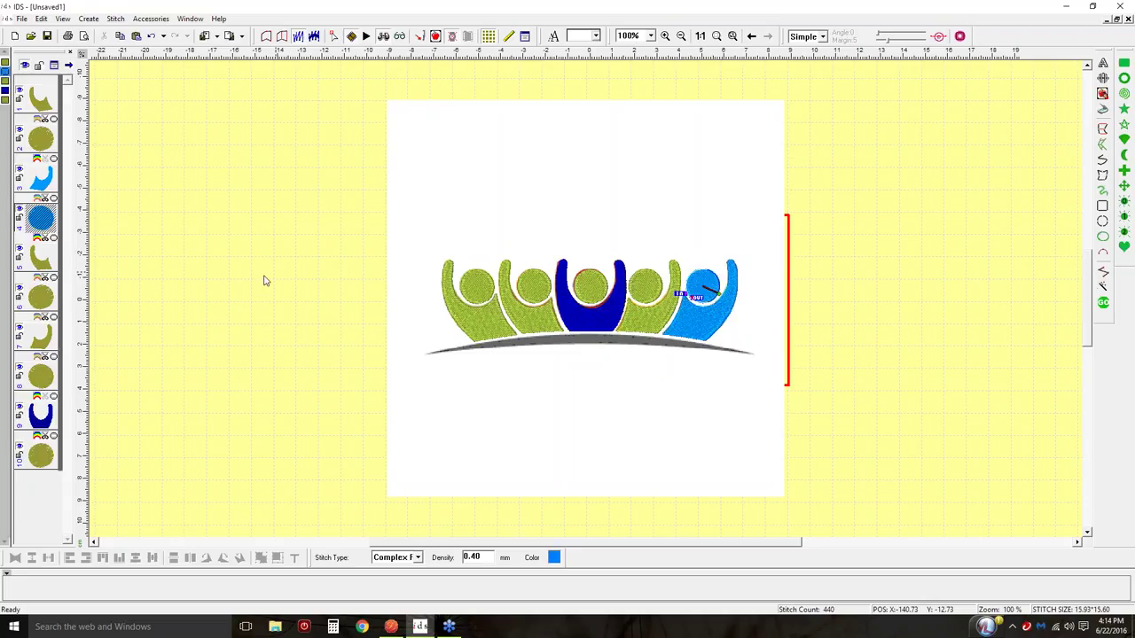
# Recolour the body and head of the second figure from the left orange
pyautogui.click(40, 259)
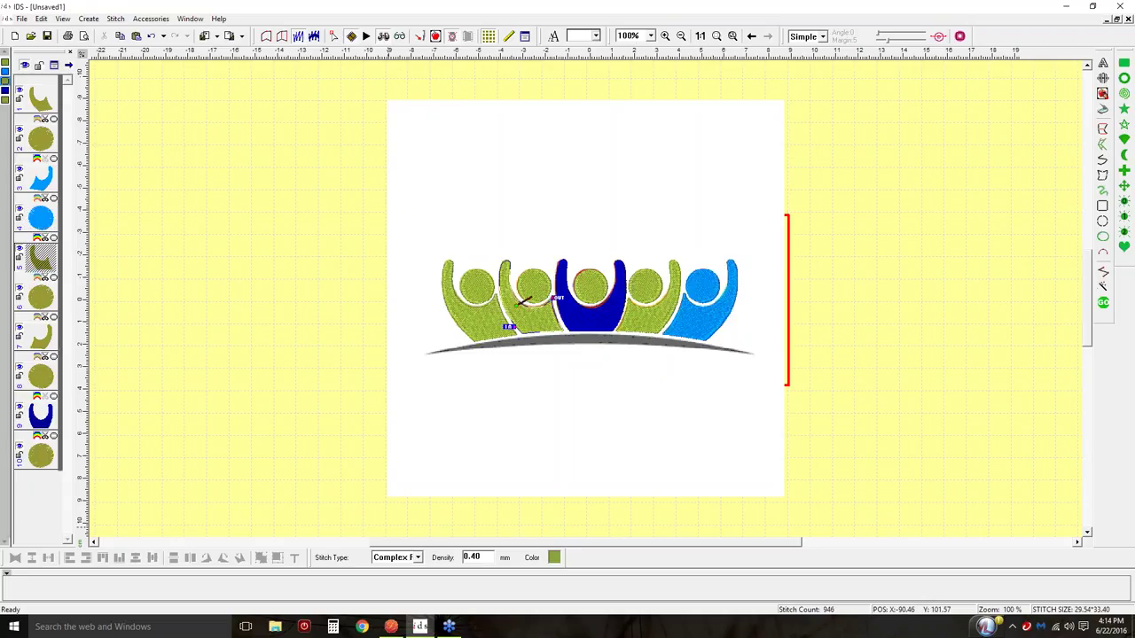
pyautogui.click(554, 556)
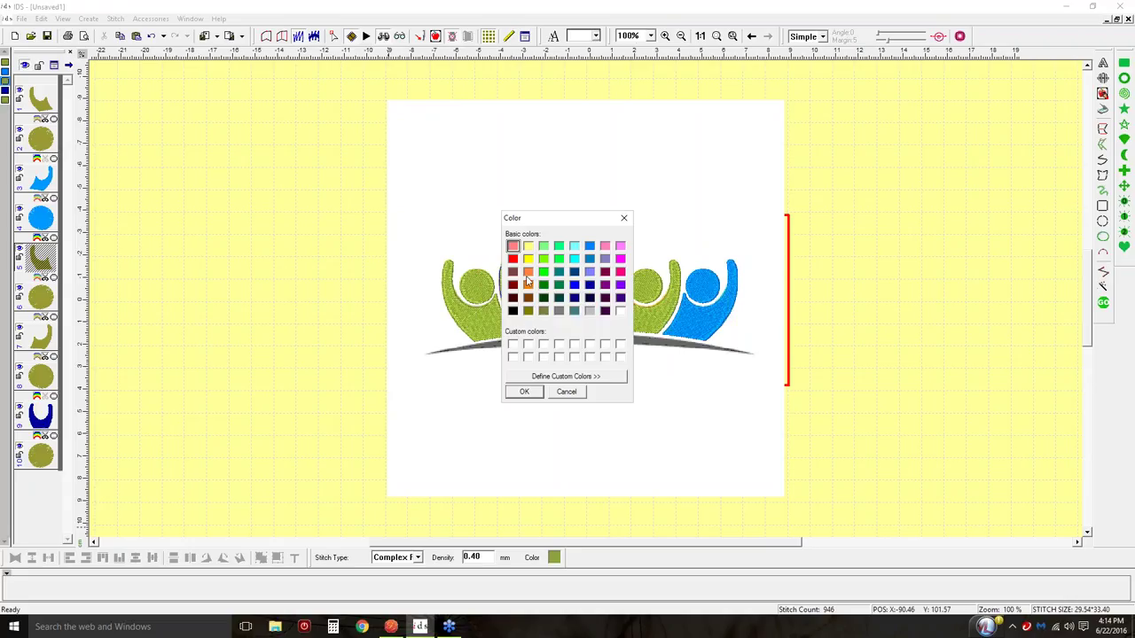
pyautogui.click(523, 391)
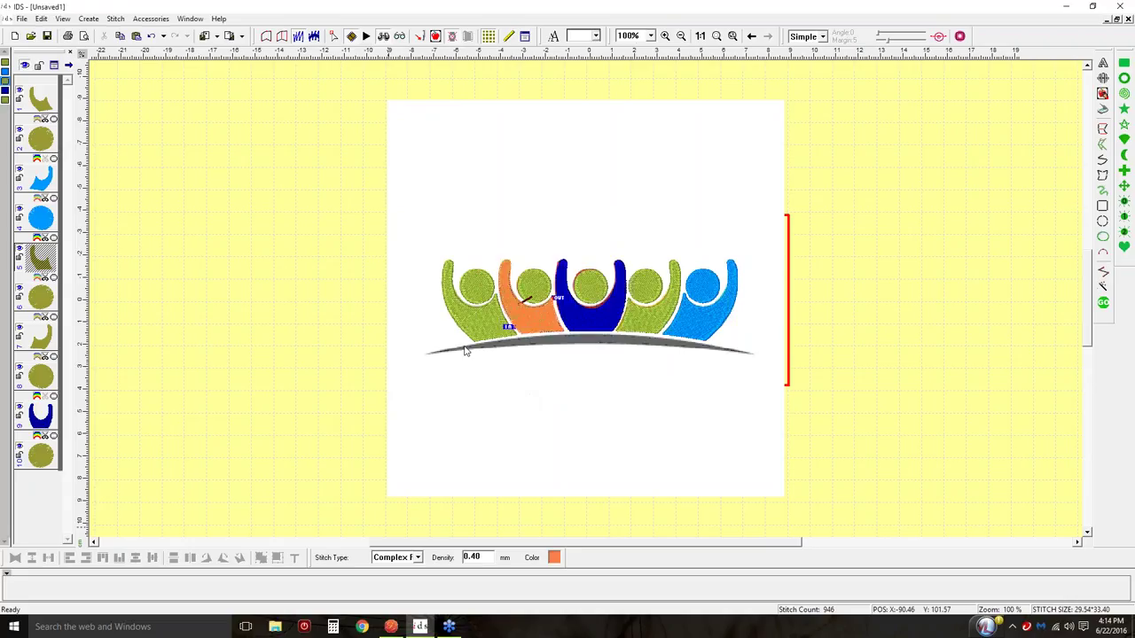
pyautogui.click(46, 296)
pyautogui.click(4, 81)
# Recolour the body and head of the fourth figure from the left yellow
pyautogui.click(46, 341)
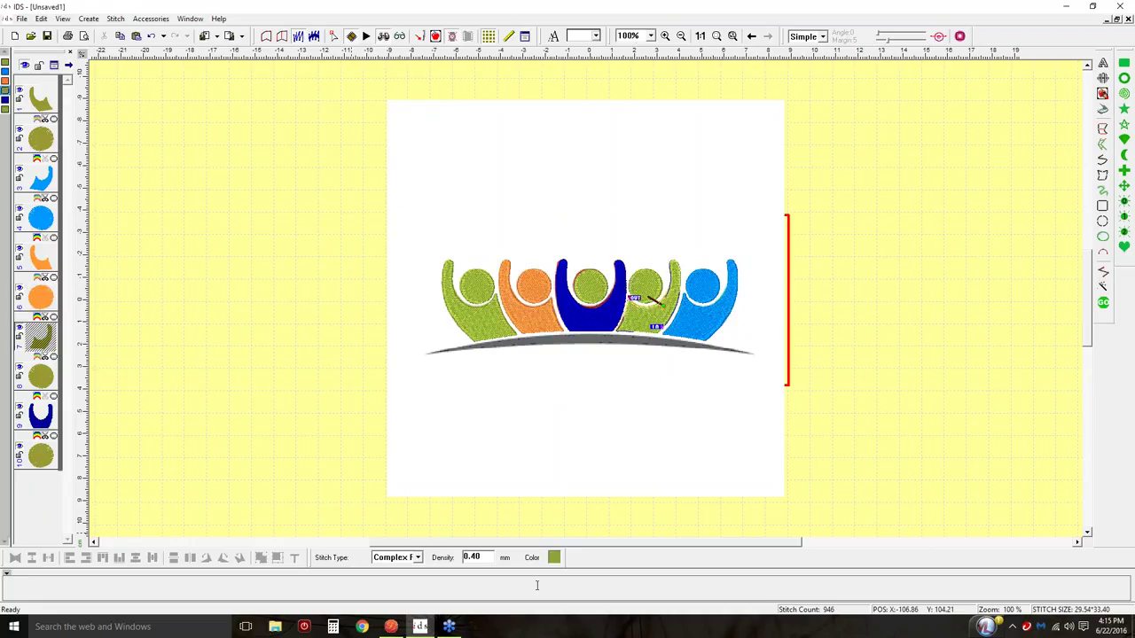
pyautogui.click(555, 559)
pyautogui.click(528, 258)
pyautogui.click(524, 391)
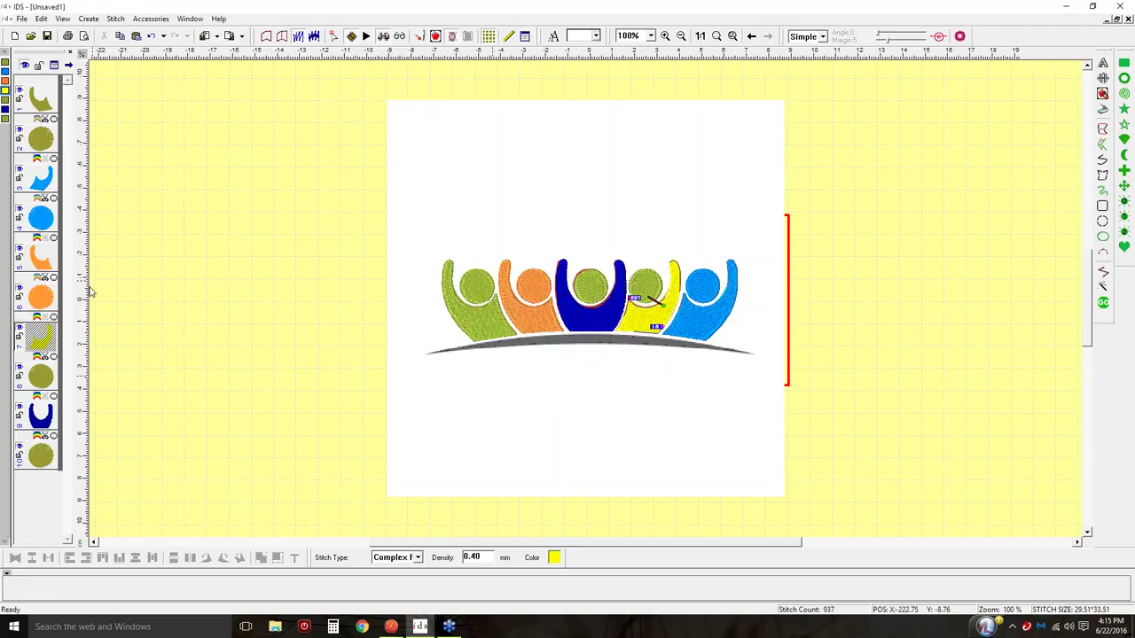
pyautogui.click(46, 377)
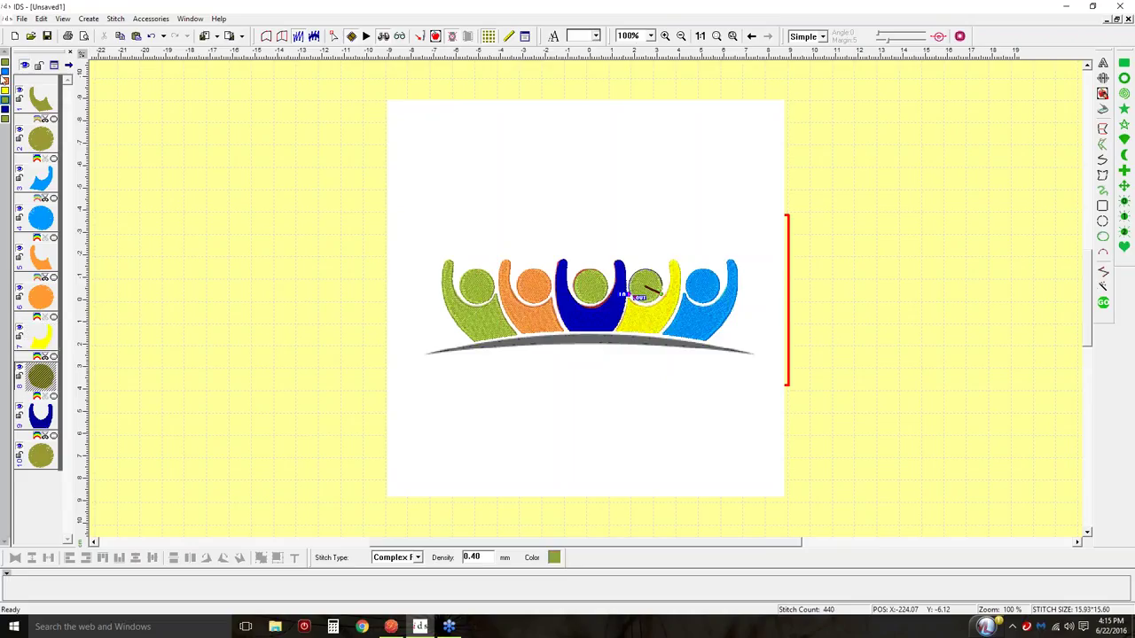
pyautogui.click(5, 90)
# Recolour the central figure's body and head red
pyautogui.click(40, 415)
pyautogui.click(555, 558)
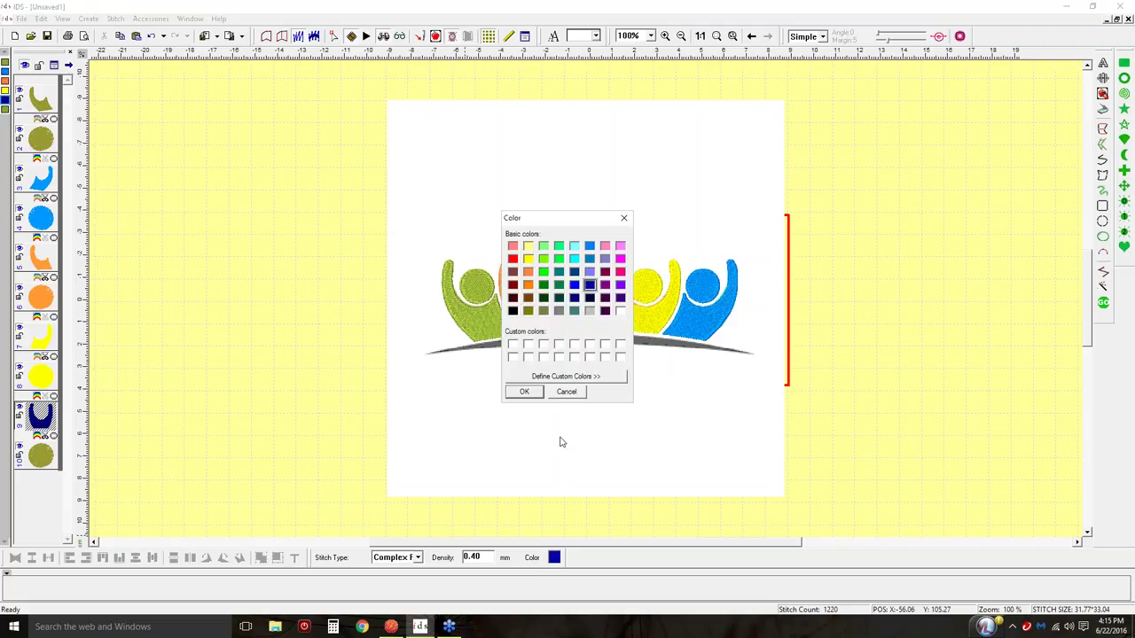
pyautogui.click(513, 258)
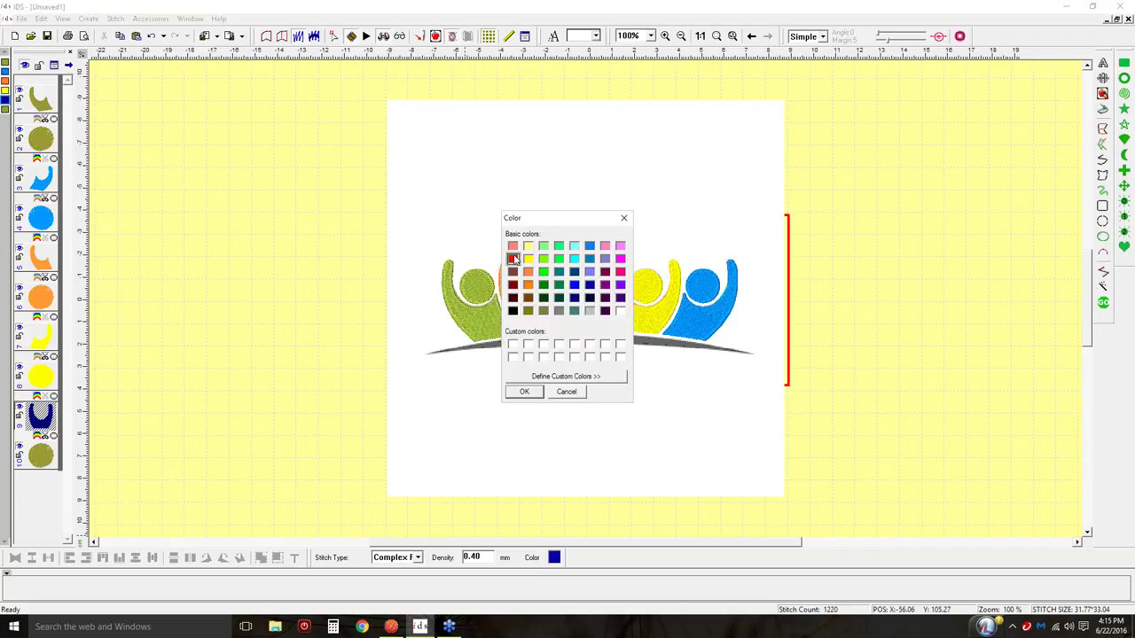
pyautogui.click(523, 392)
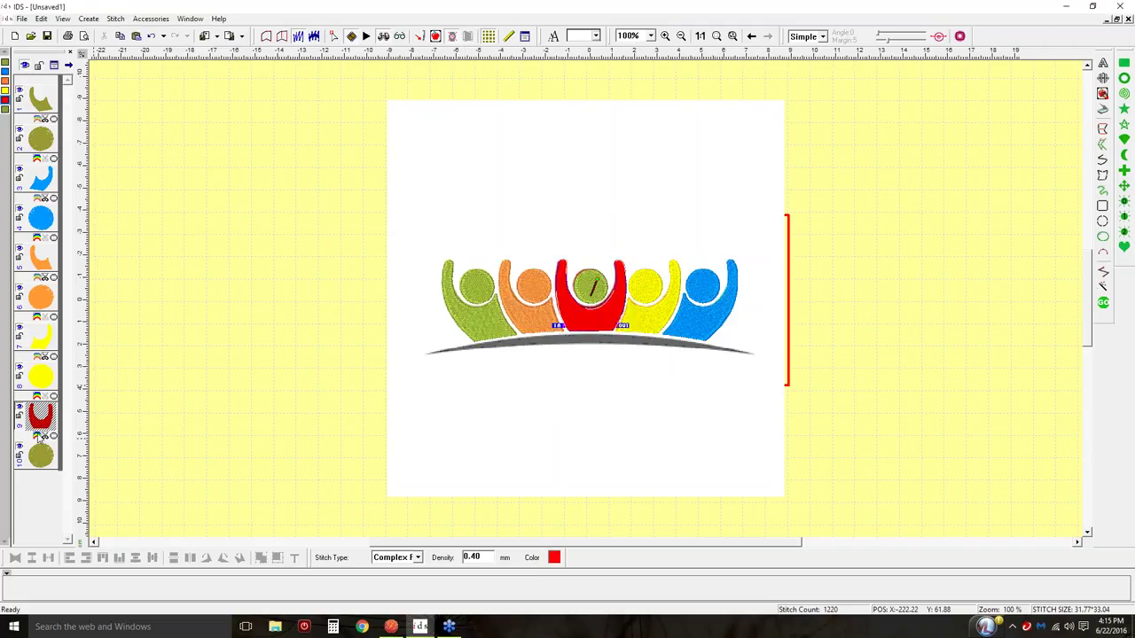
pyautogui.click(39, 437)
pyautogui.click(213, 413)
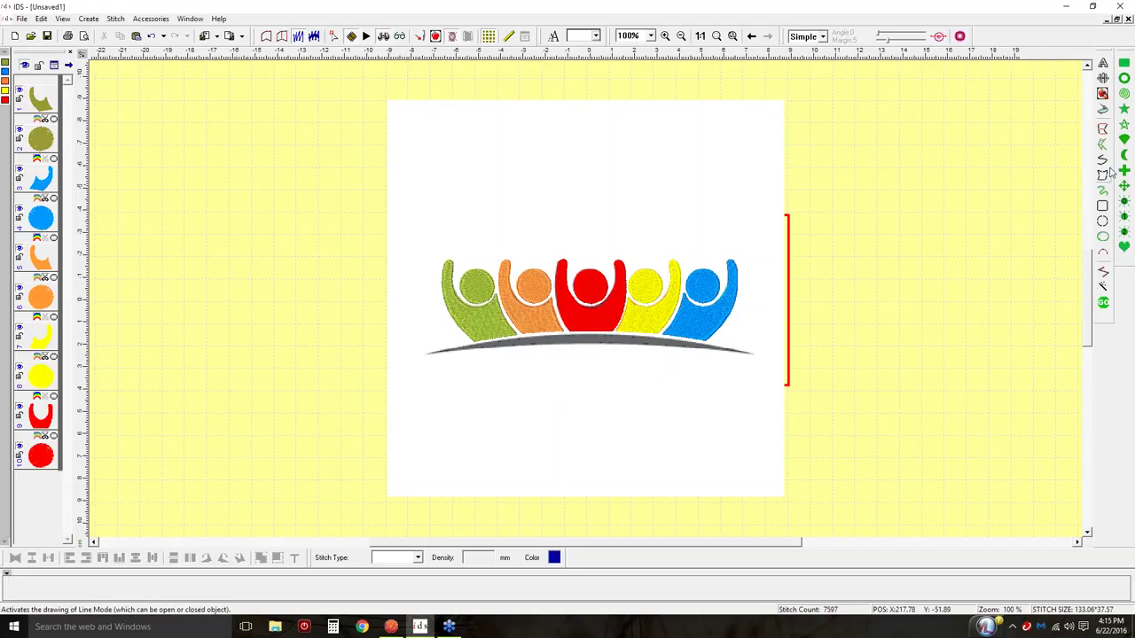
# Trace the grey arc beneath the figures as an area at 32% color tolerance and give it a Satin stitch type
pyautogui.click(1103, 288)
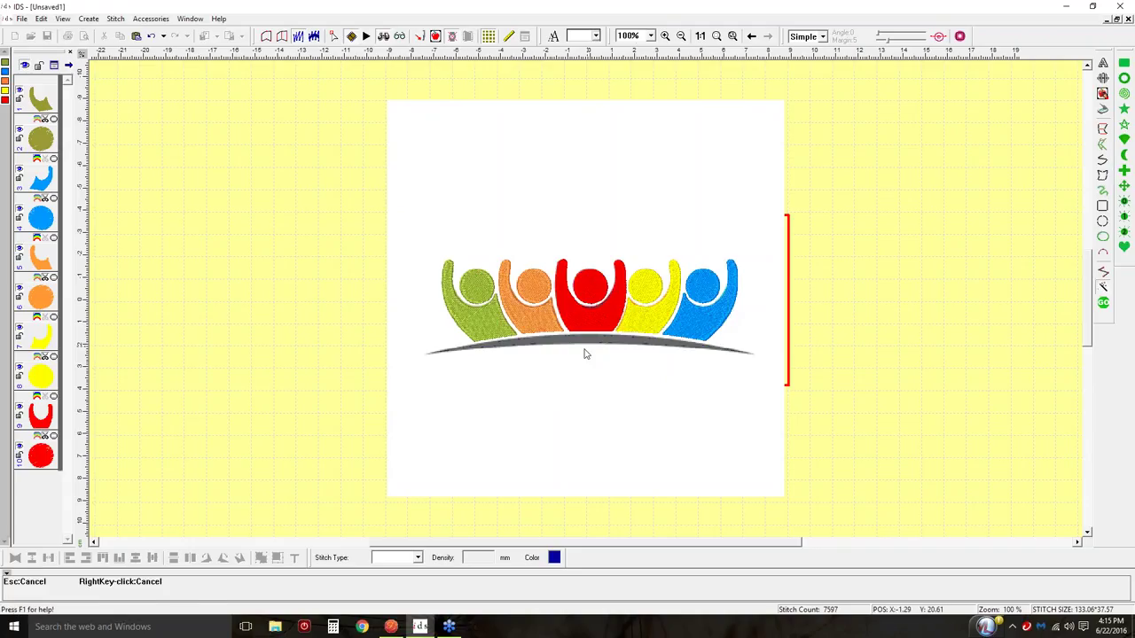
pyautogui.click(586, 348)
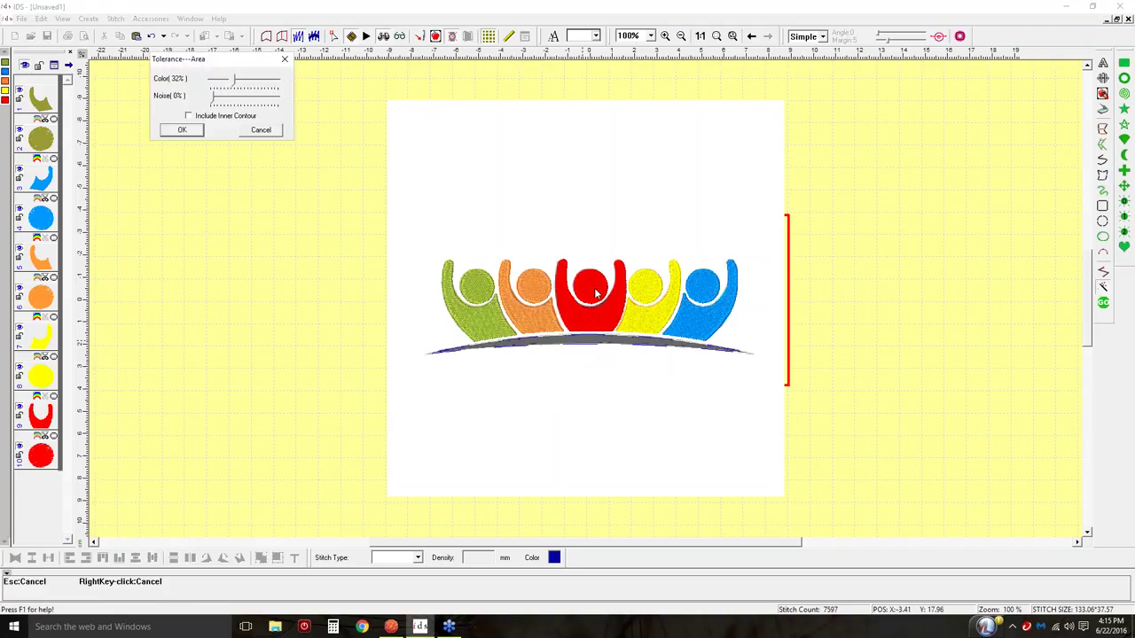
pyautogui.click(181, 129)
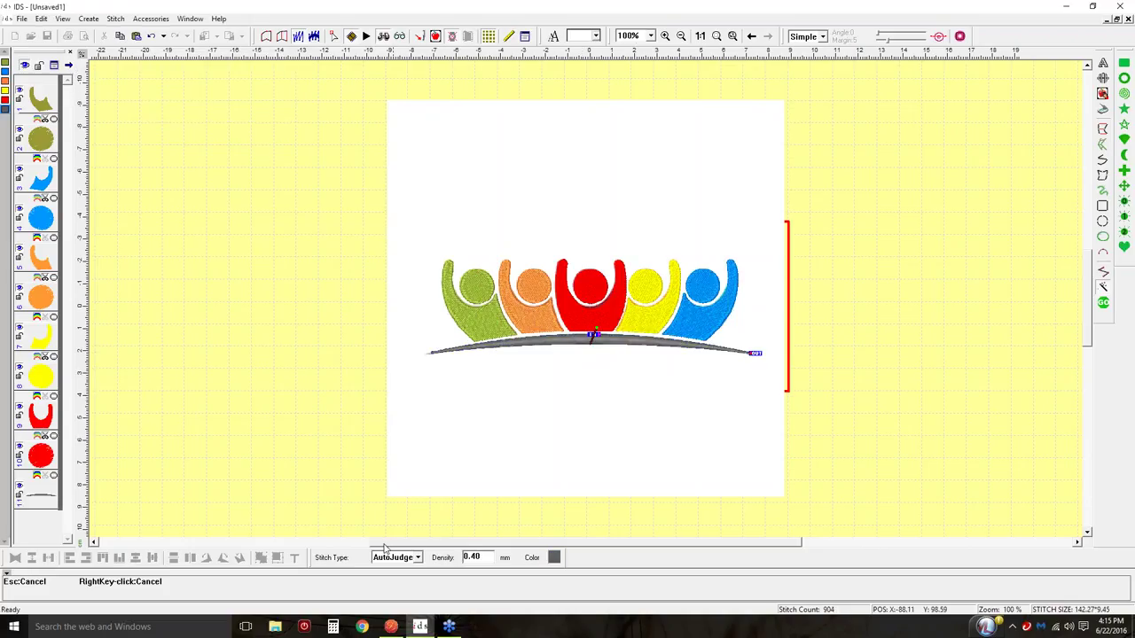
pyautogui.click(418, 558)
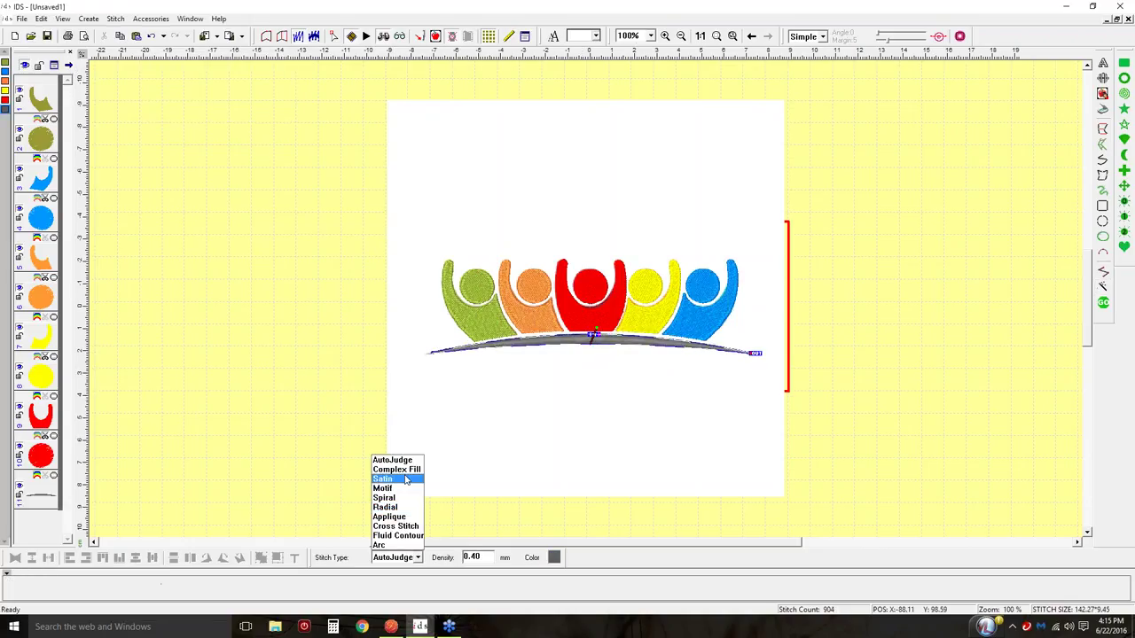
pyautogui.click(390, 476)
pyautogui.click(858, 410)
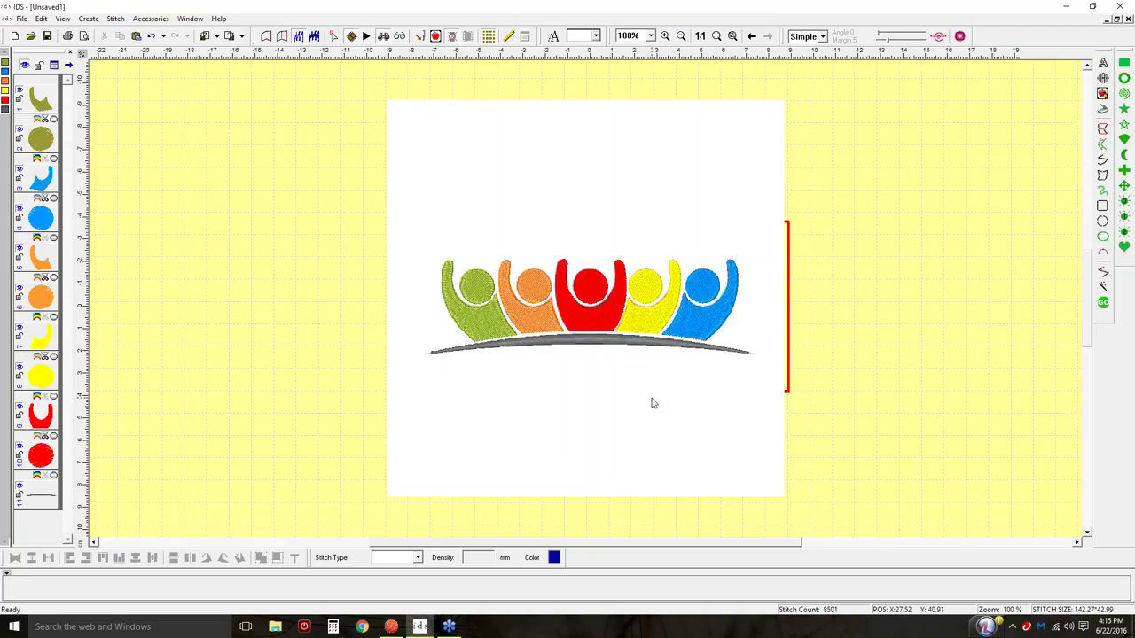
# Delete the traced grey arc object from the design
pyautogui.click(435, 35)
pyautogui.click(633, 341)
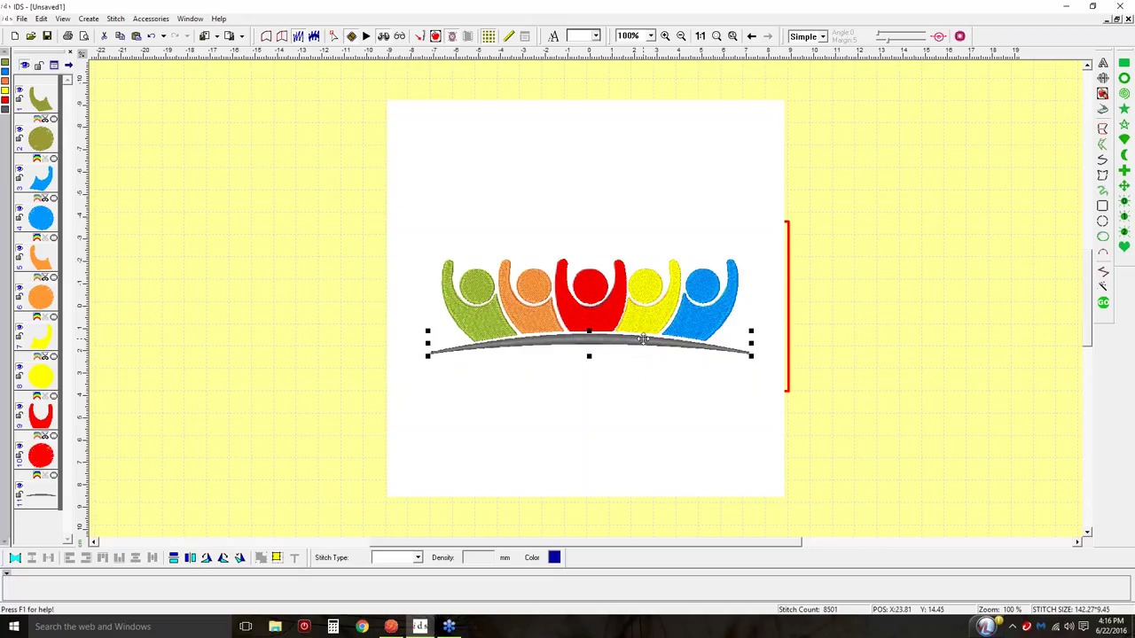
pyautogui.press('Delete')
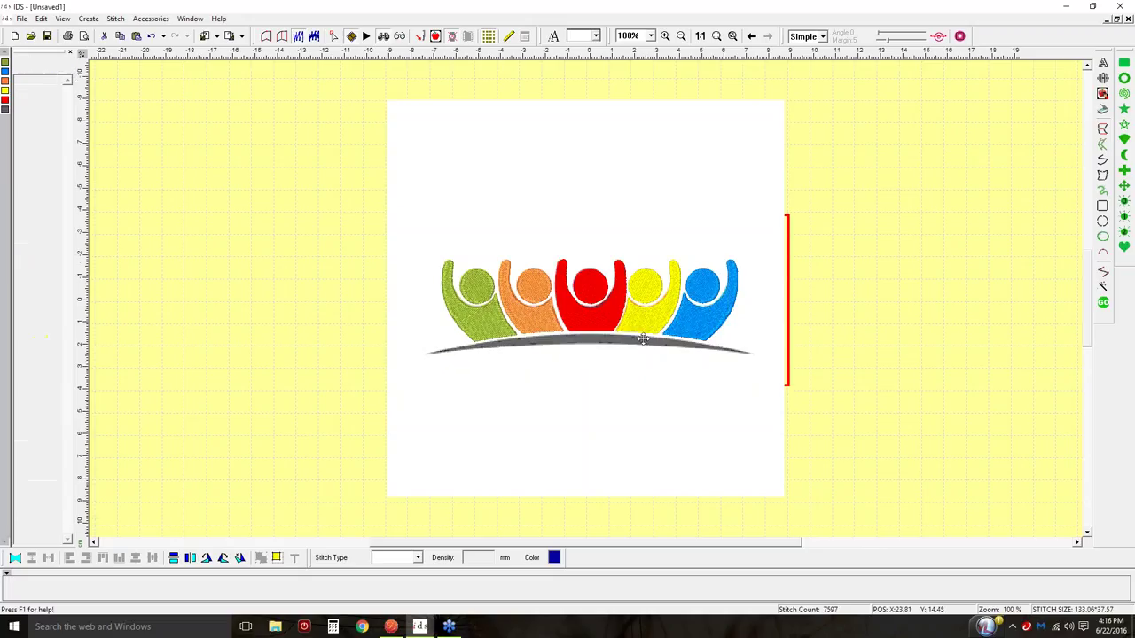
# Trace the grey arc as an area with the color tolerance adjusted to 39% and the noise at 0%
pyautogui.click(1103, 288)
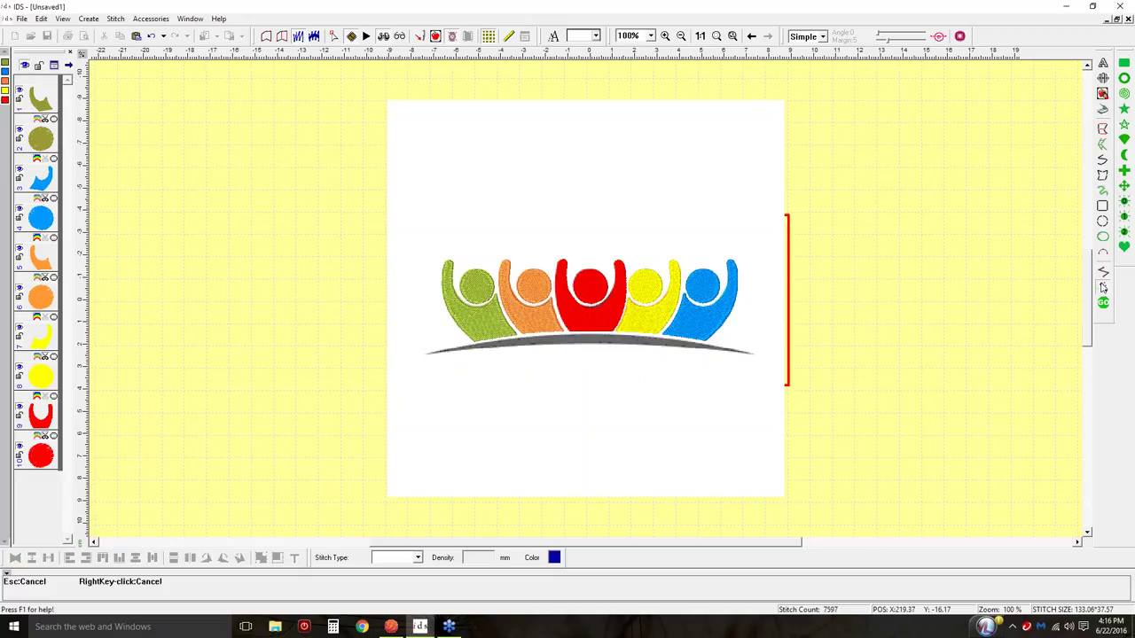
pyautogui.click(577, 343)
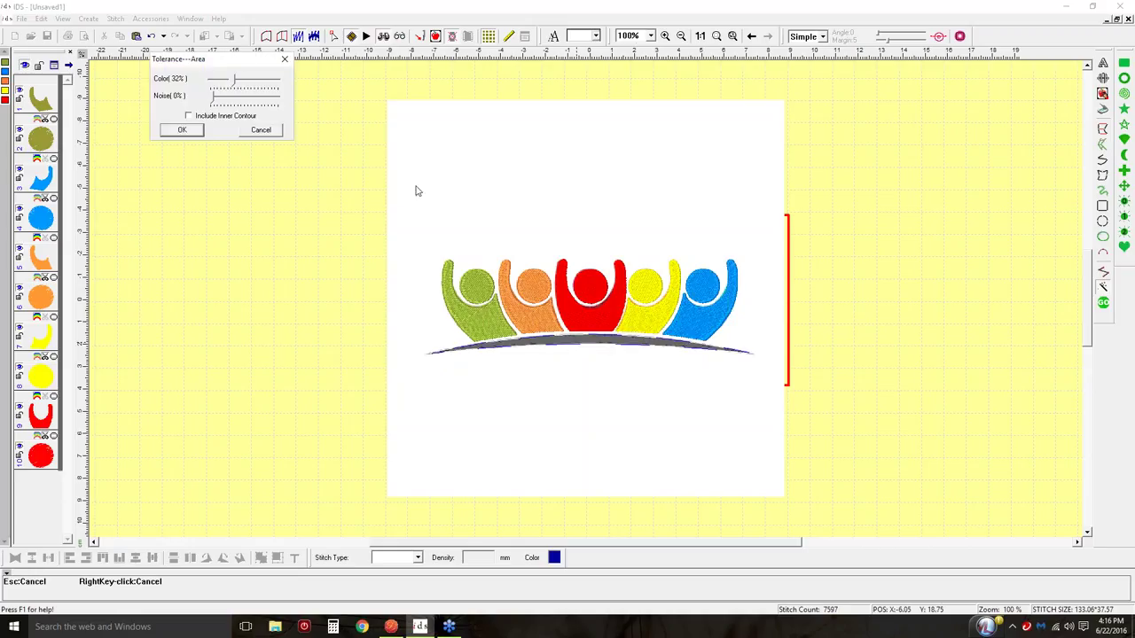
pyautogui.moveTo(236, 81); pyautogui.dragTo(213, 81)
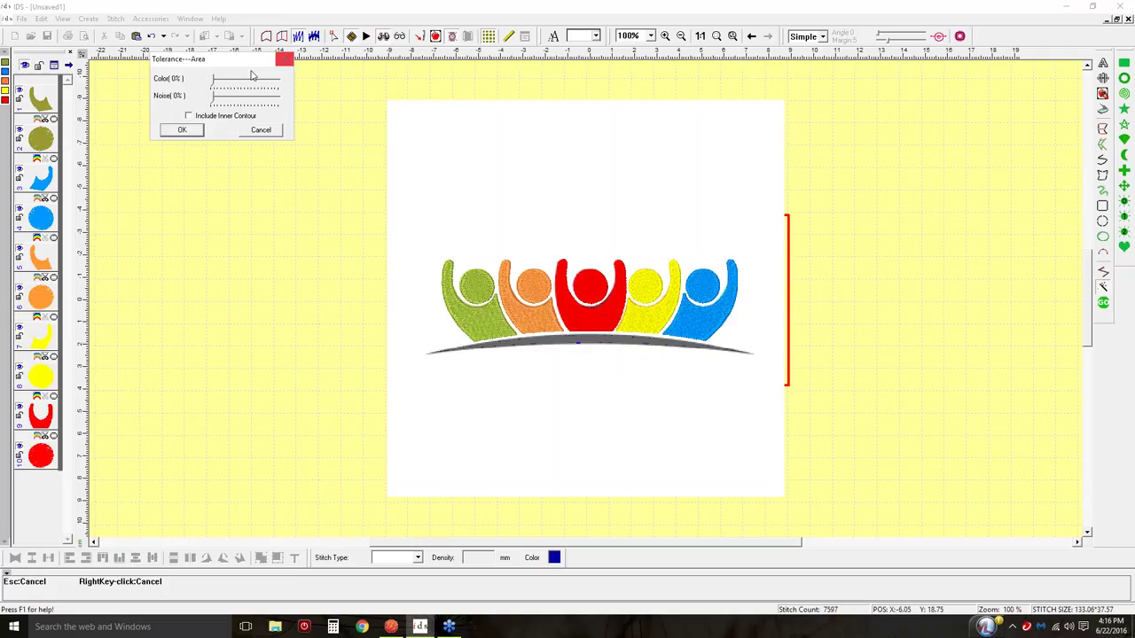
pyautogui.moveTo(213, 82); pyautogui.dragTo(237, 83)
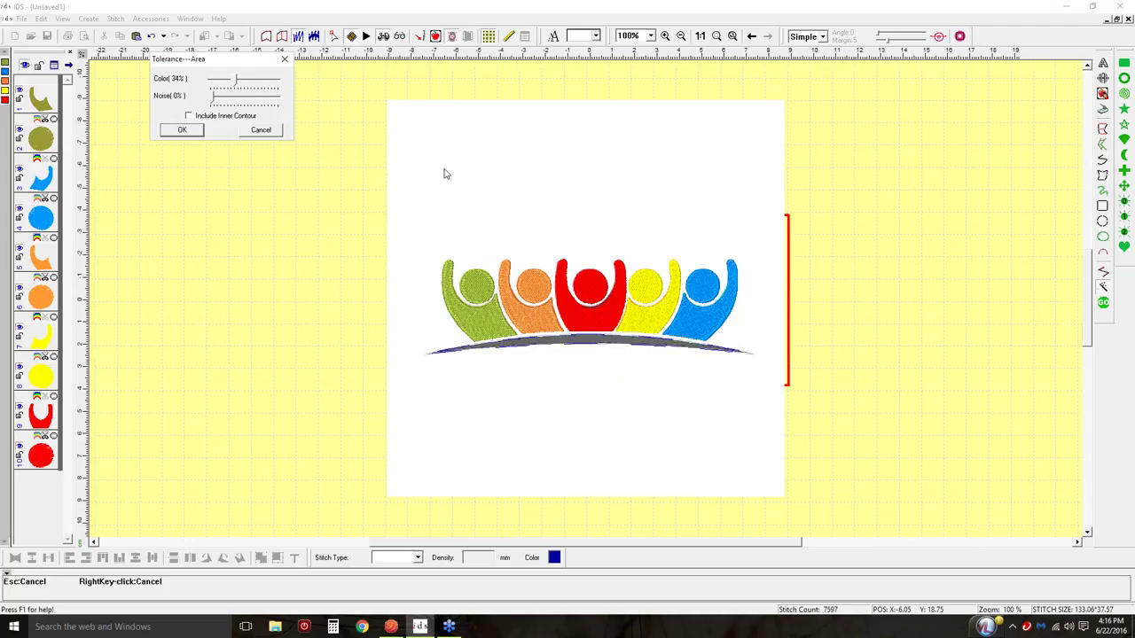
pyautogui.moveTo(237, 82); pyautogui.dragTo(256, 85)
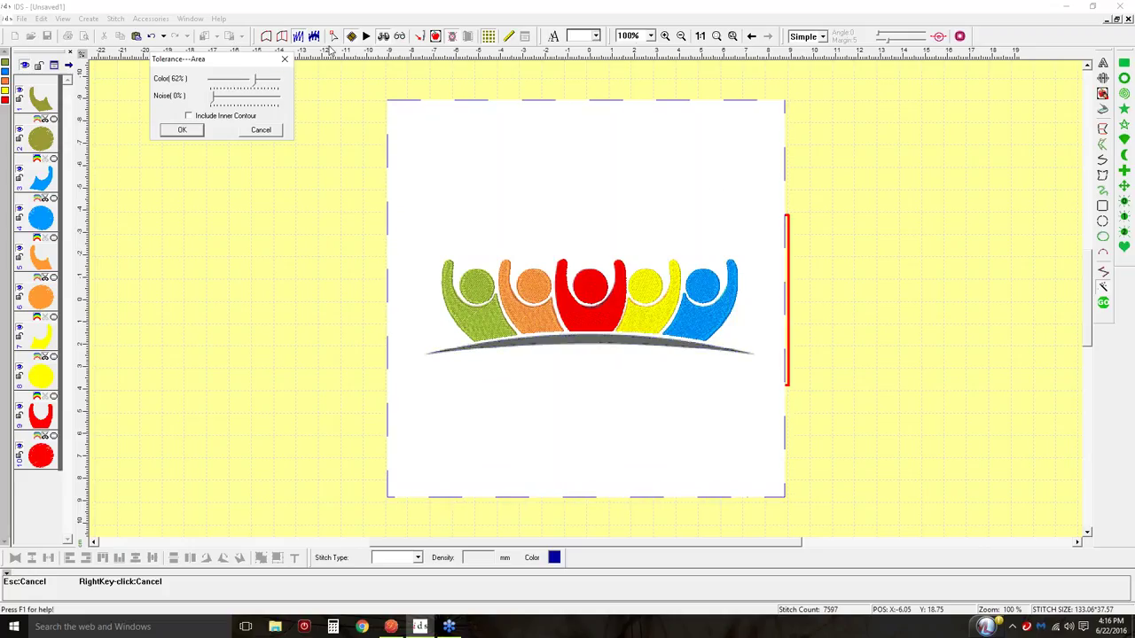
pyautogui.moveTo(256, 83); pyautogui.dragTo(242, 82)
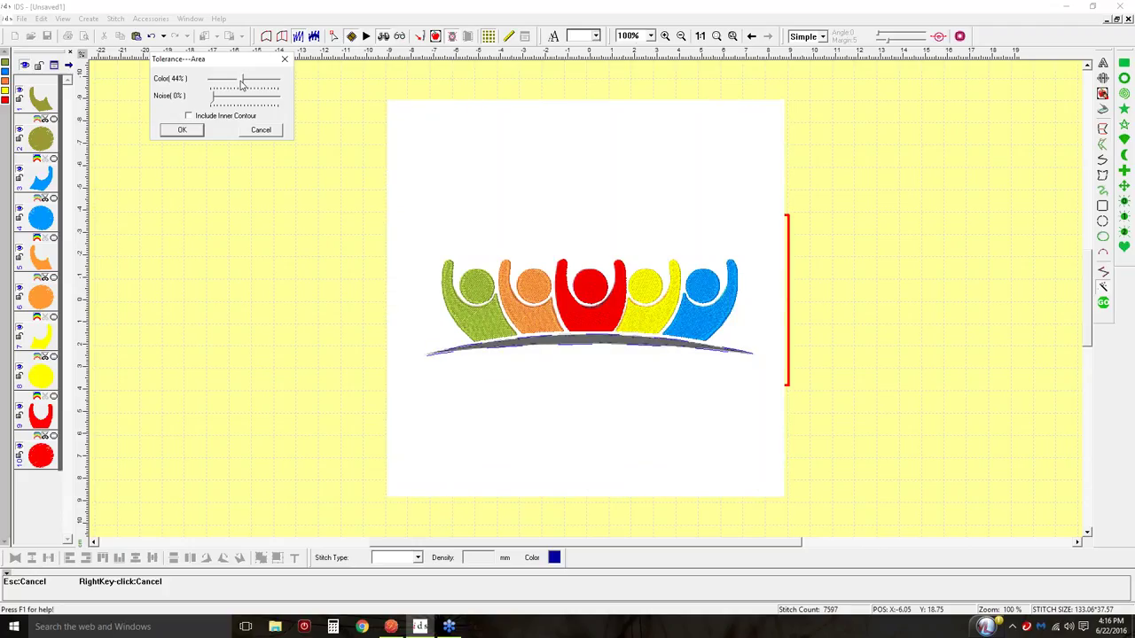
pyautogui.moveTo(239, 82); pyautogui.dragTo(237, 82)
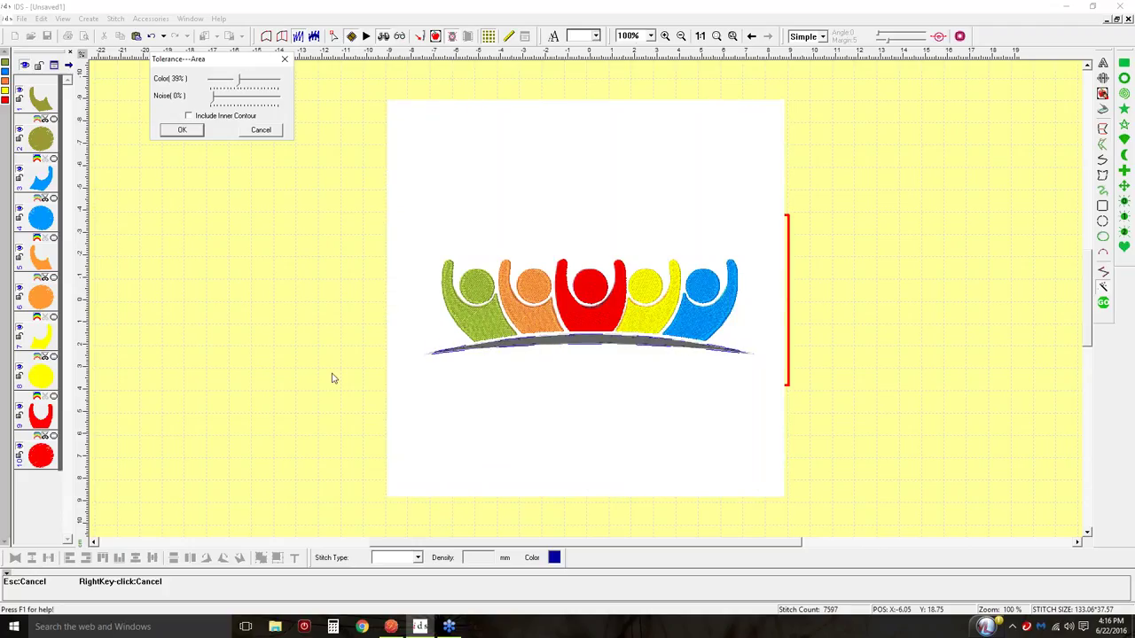
pyautogui.click(180, 131)
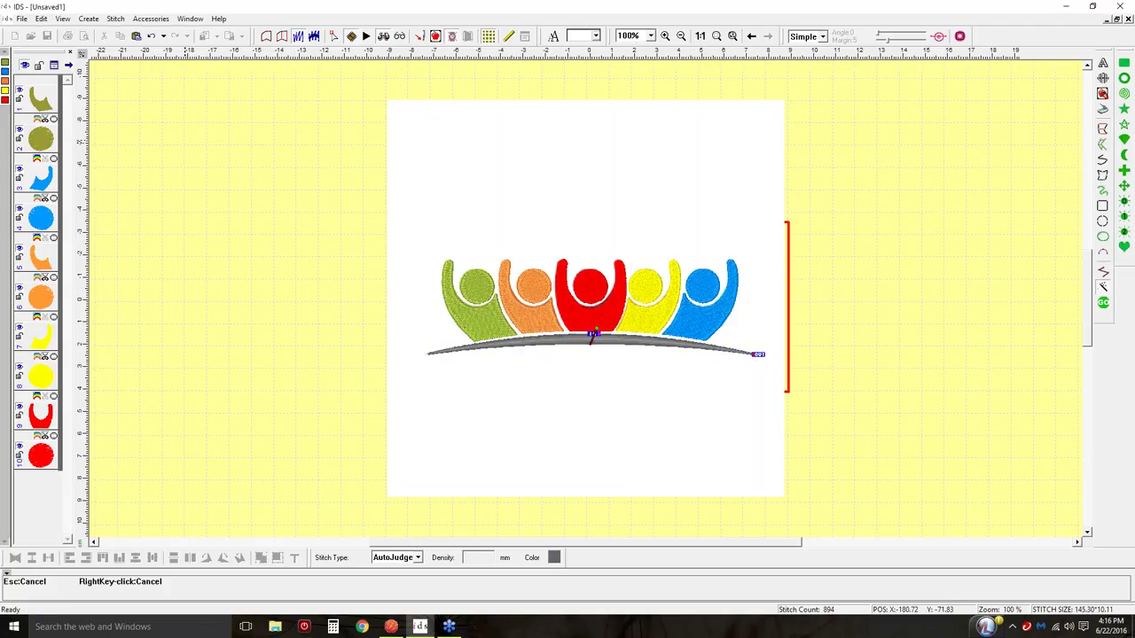
# Set the stitch type of the grey arc to Satin
pyautogui.click(418, 558)
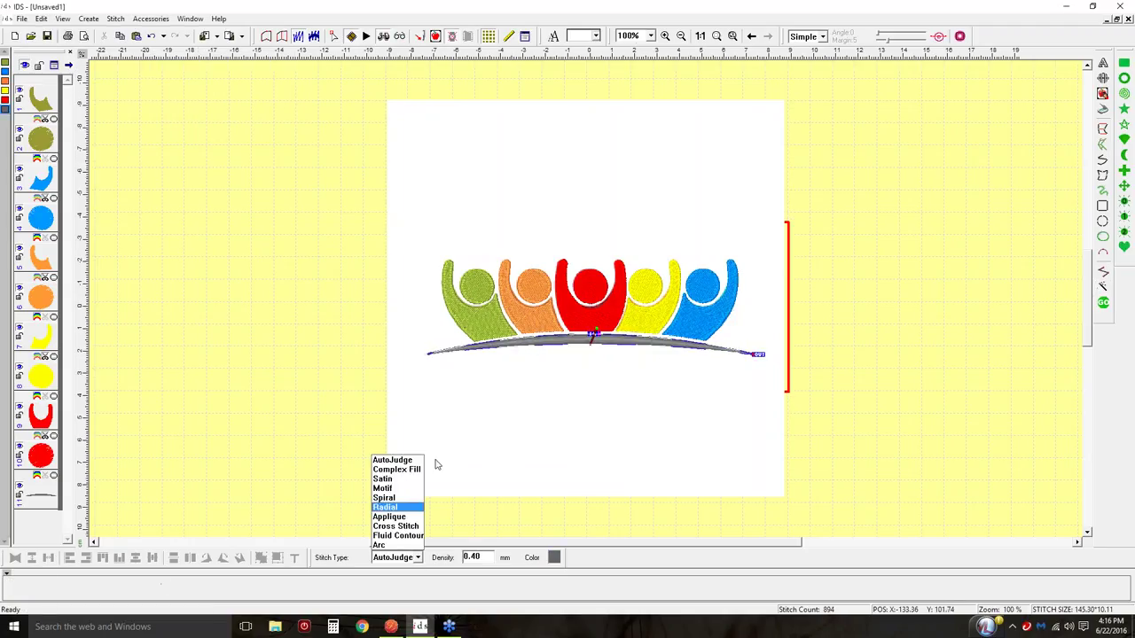
pyautogui.click(395, 479)
pyautogui.click(396, 479)
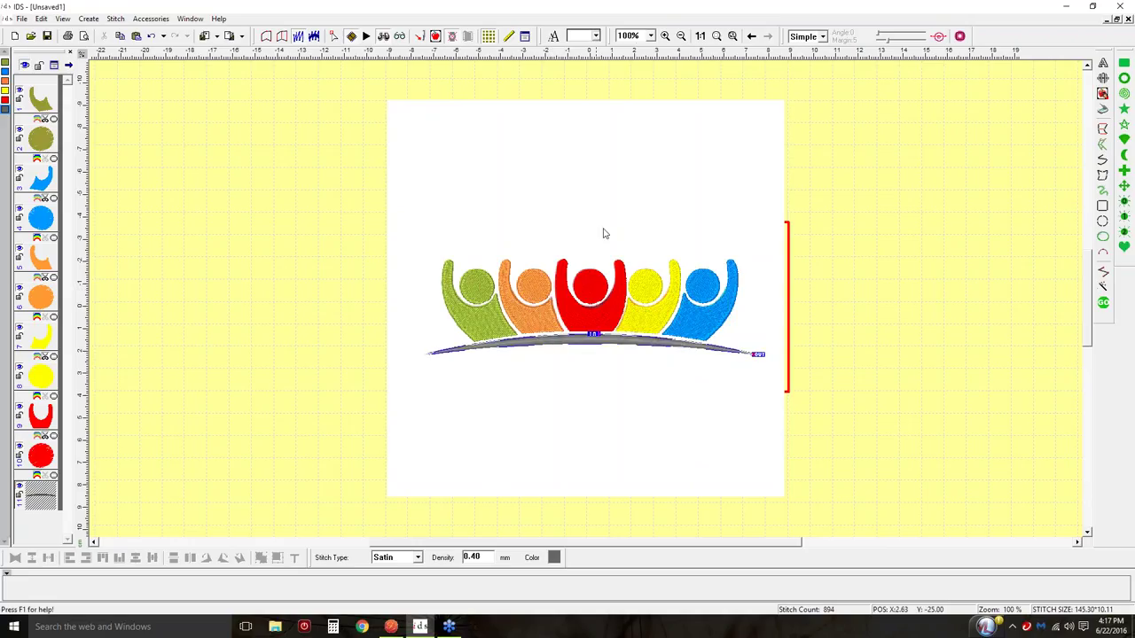
# Replace the grey arc's ZigZag underlay with an Edge underlay in its stitch properties
pyautogui.click(525, 37)
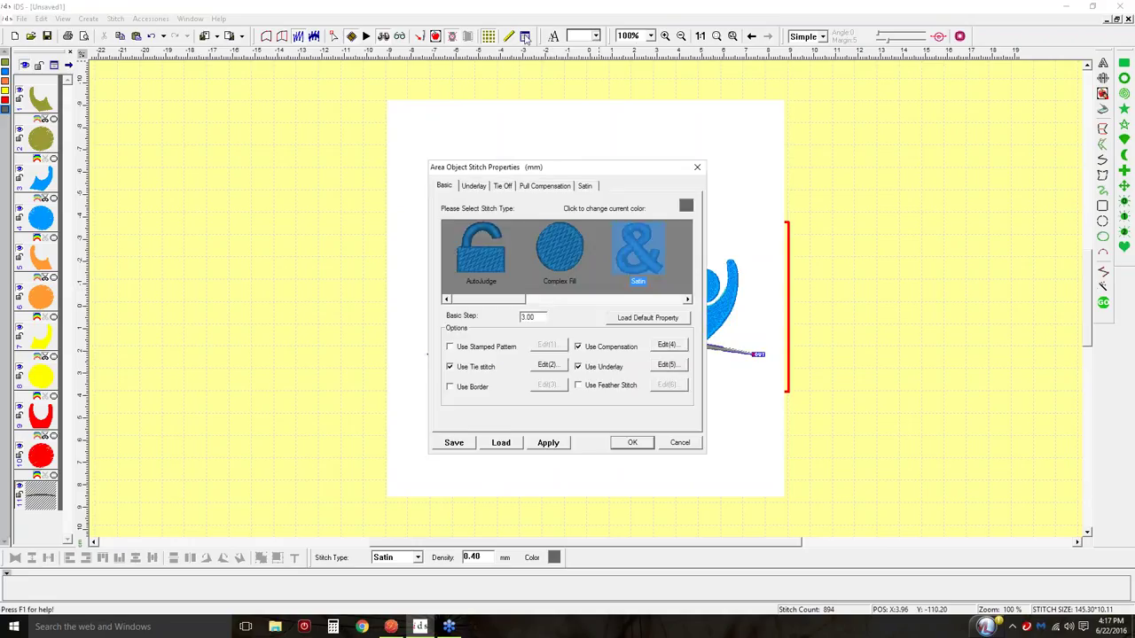
pyautogui.moveTo(592, 167); pyautogui.dragTo(262, 95)
pyautogui.click(142, 106)
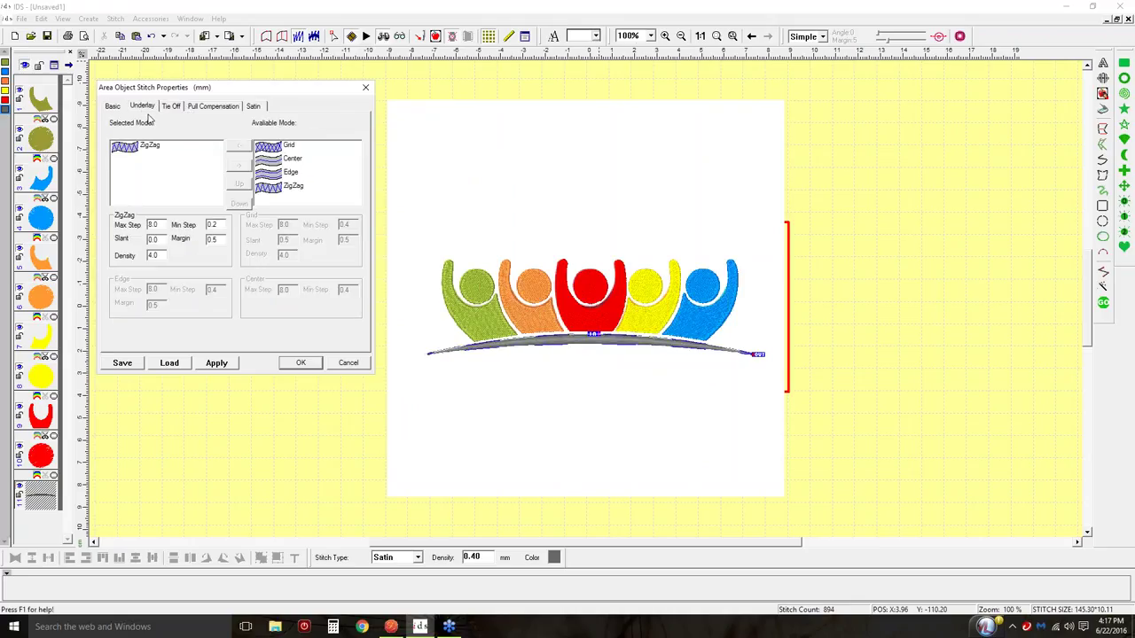
pyautogui.click(129, 150)
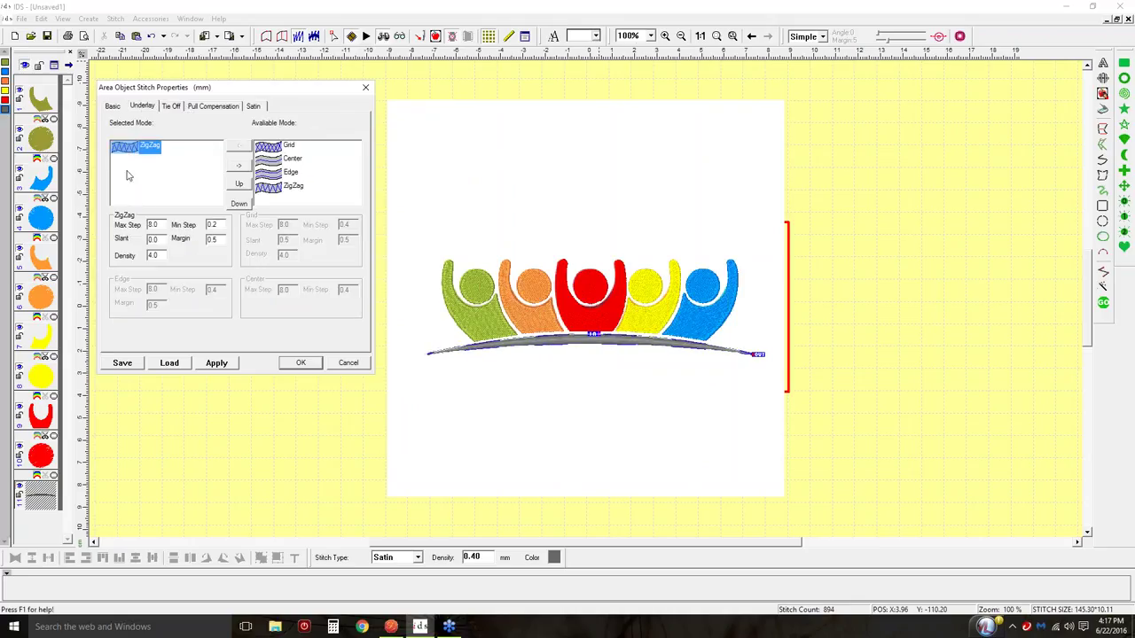
pyautogui.click(238, 166)
pyautogui.click(270, 172)
pyautogui.click(240, 147)
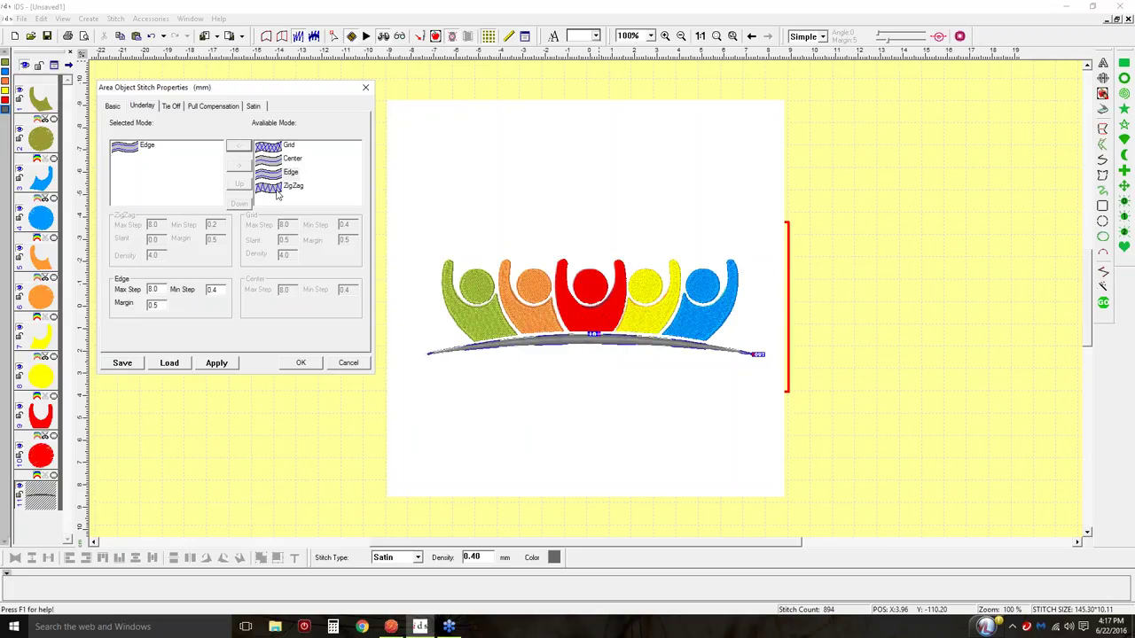
pyautogui.click(276, 149)
pyautogui.click(238, 146)
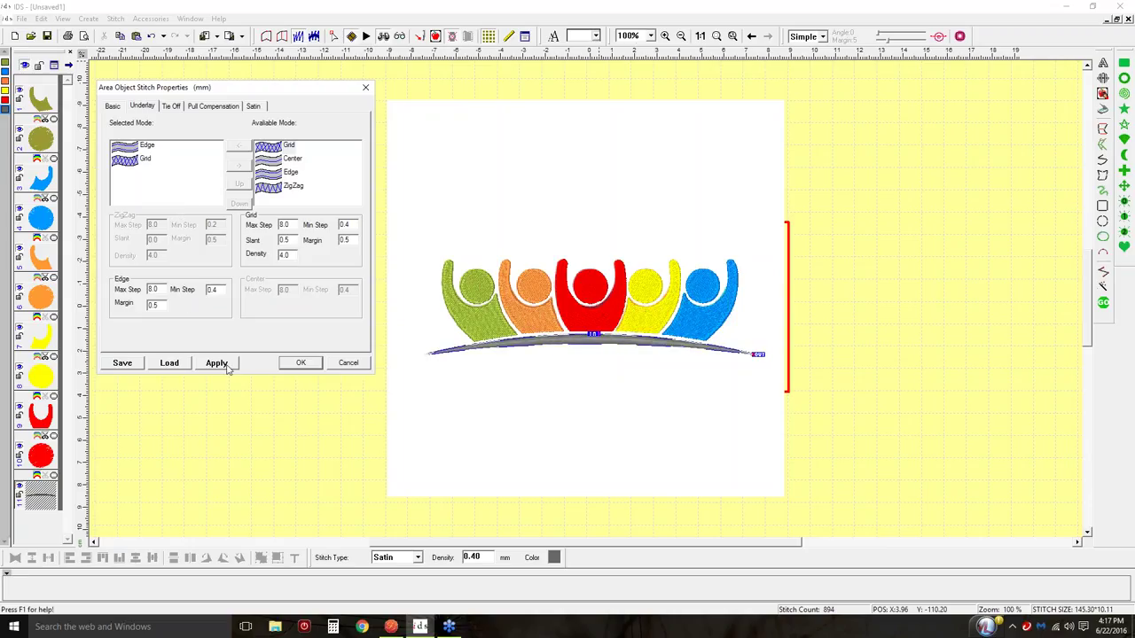
pyautogui.click(133, 160)
pyautogui.click(238, 165)
# Add a ZigZag underlay after the arc's Edge underlay and set its standard pull compensation to 0.6 mm
pyautogui.click(268, 187)
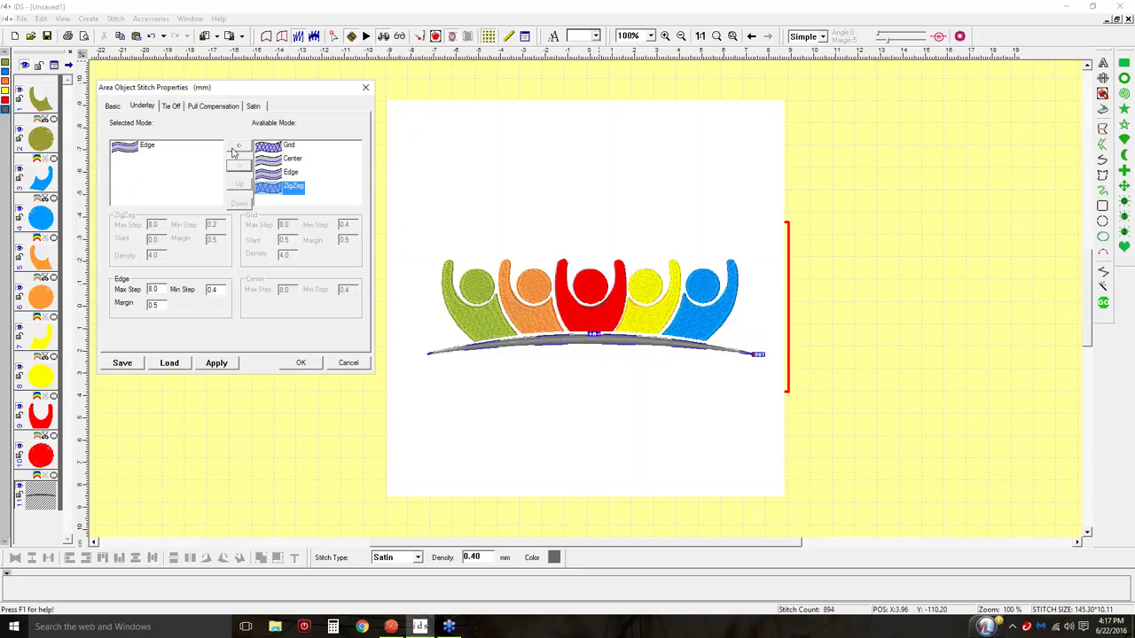
pyautogui.click(237, 147)
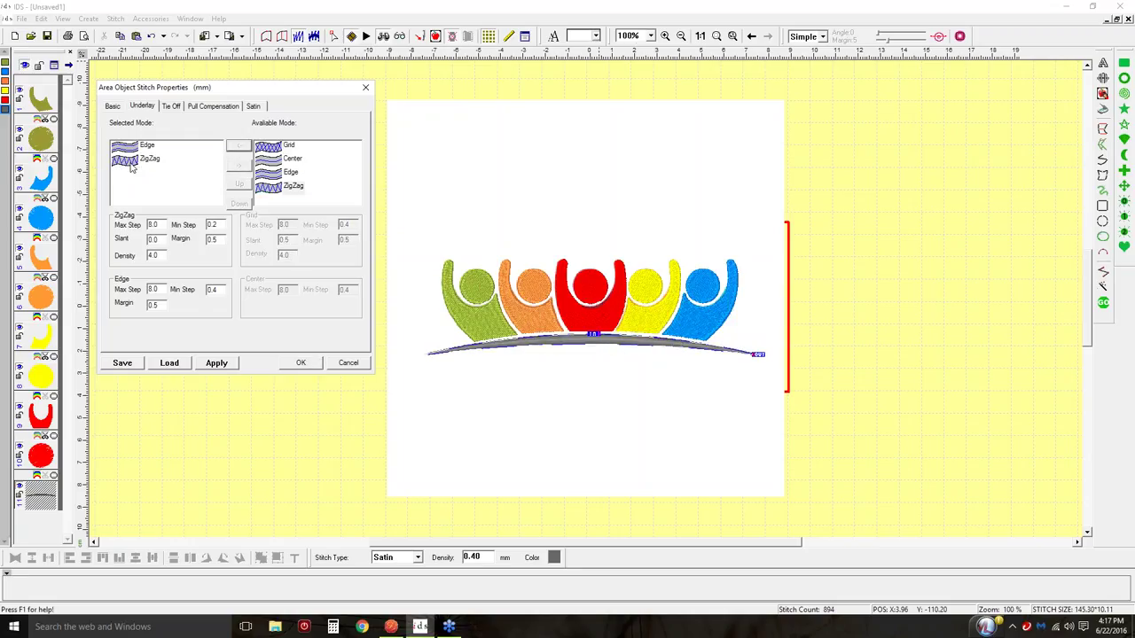
pyautogui.click(204, 107)
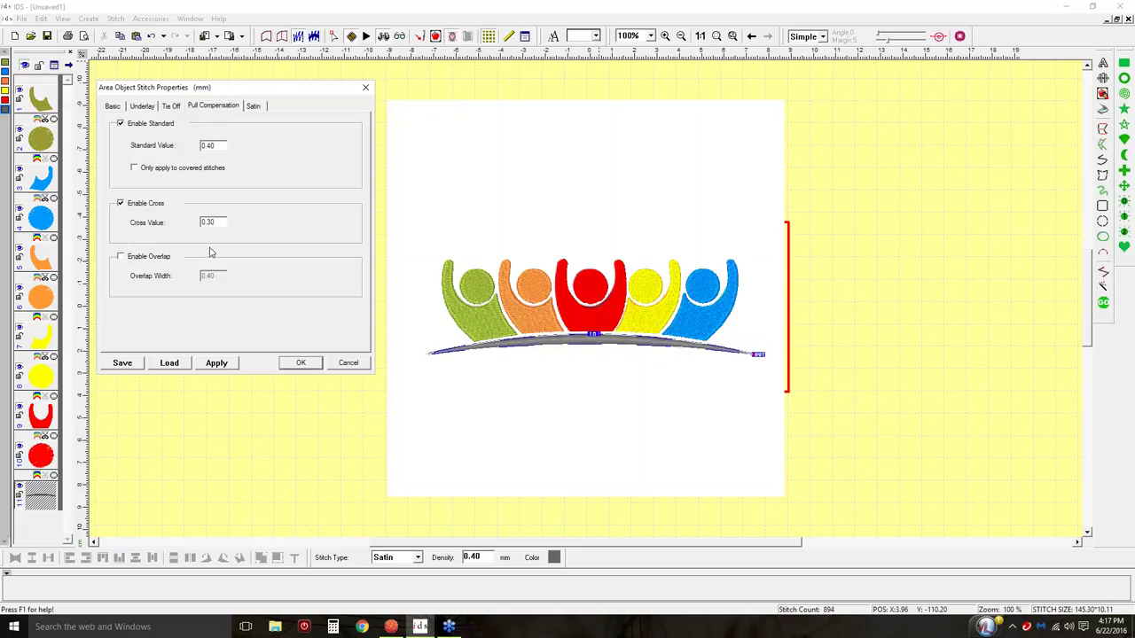
pyautogui.doubleClick(224, 144)
pyautogui.write('6')
pyautogui.click(300, 364)
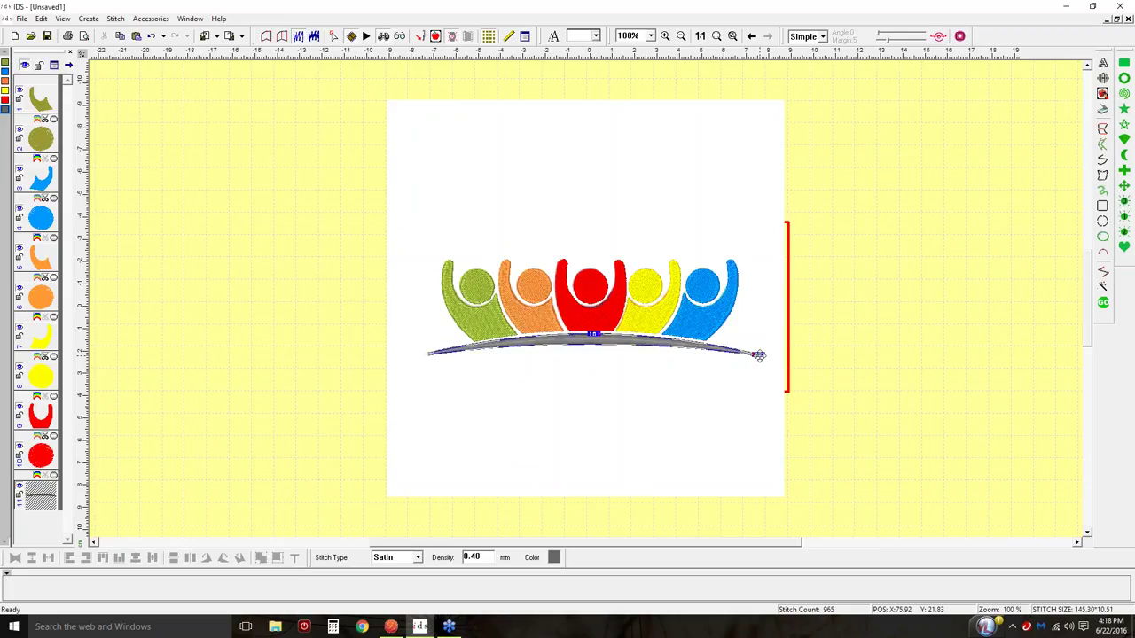
# Move the arc's start and end points to the middle of its lower edge and generate its stitches
pyautogui.moveTo(592, 334); pyautogui.dragTo(592, 351)
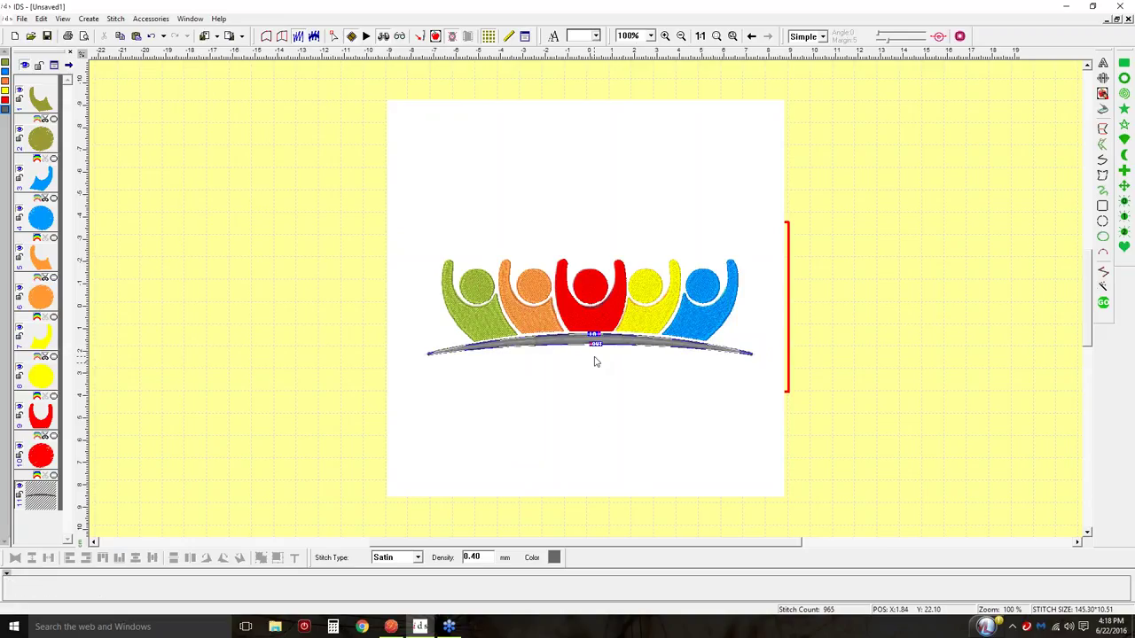
pyautogui.moveTo(593, 333); pyautogui.dragTo(592, 353)
pyautogui.click(1103, 302)
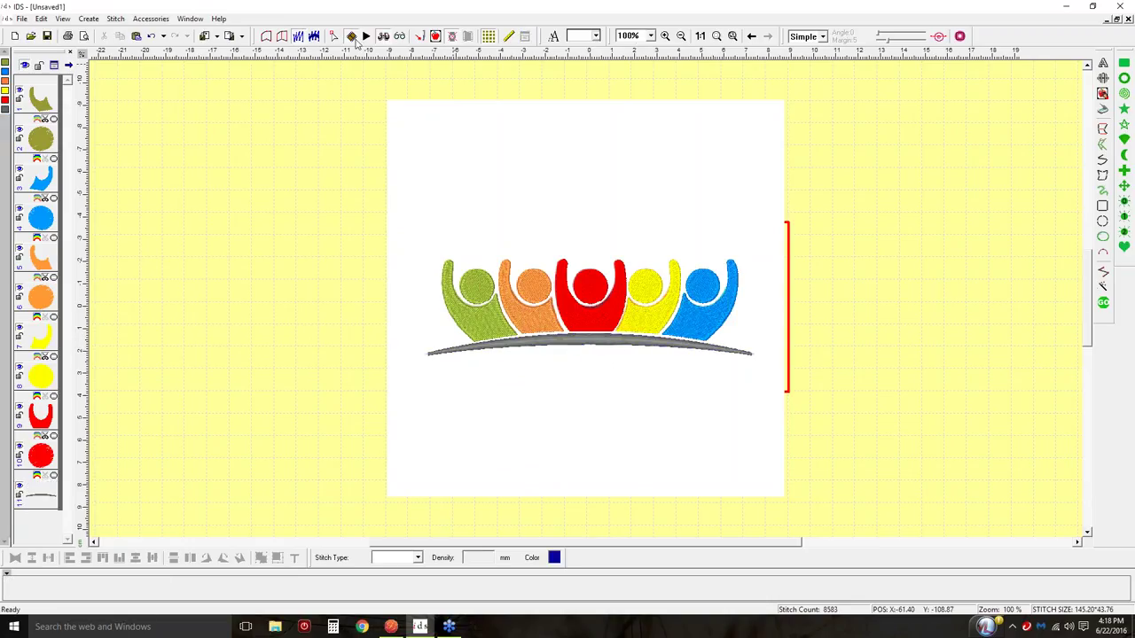
# Play back the design's stitch-out in the Stitch Player to check the sewing order, and close the player
pyautogui.click(367, 35)
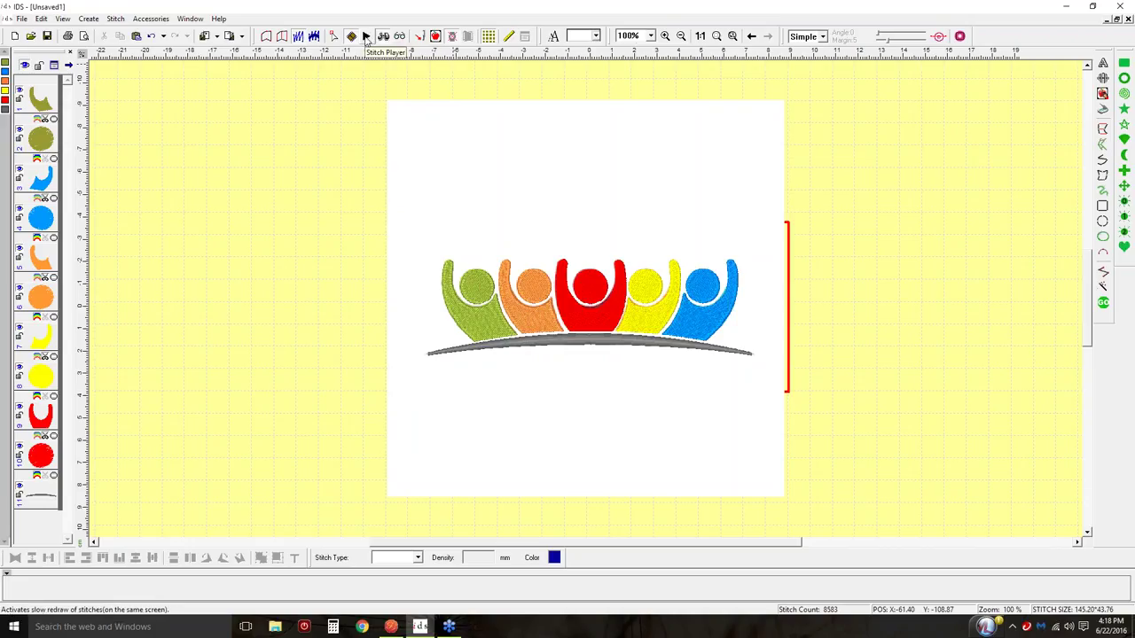
pyautogui.click(367, 37)
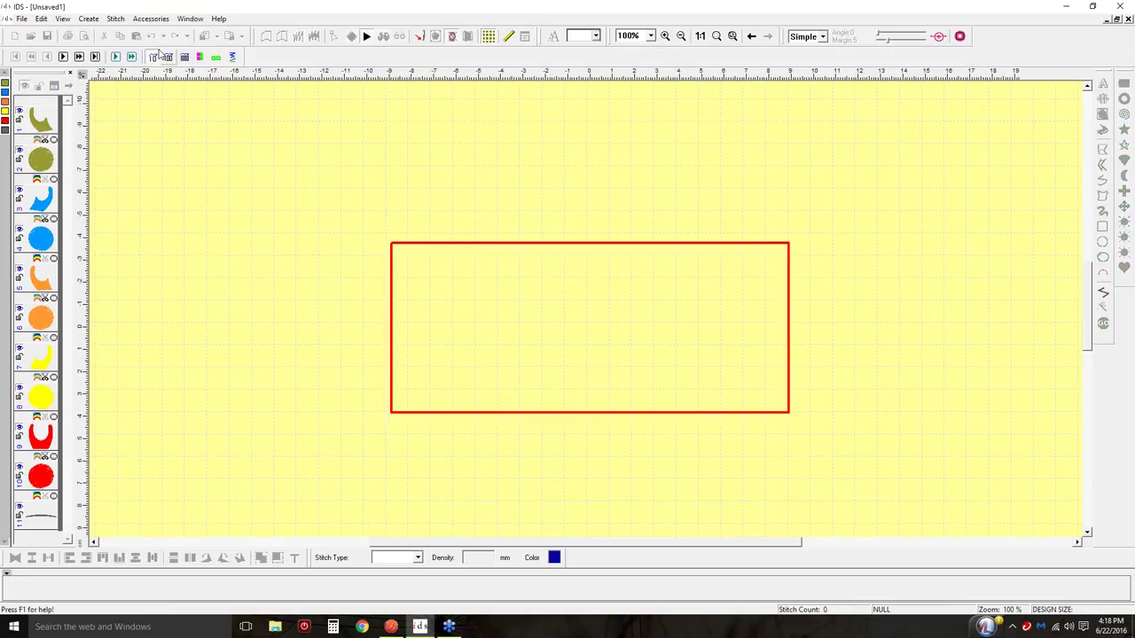
pyautogui.click(115, 58)
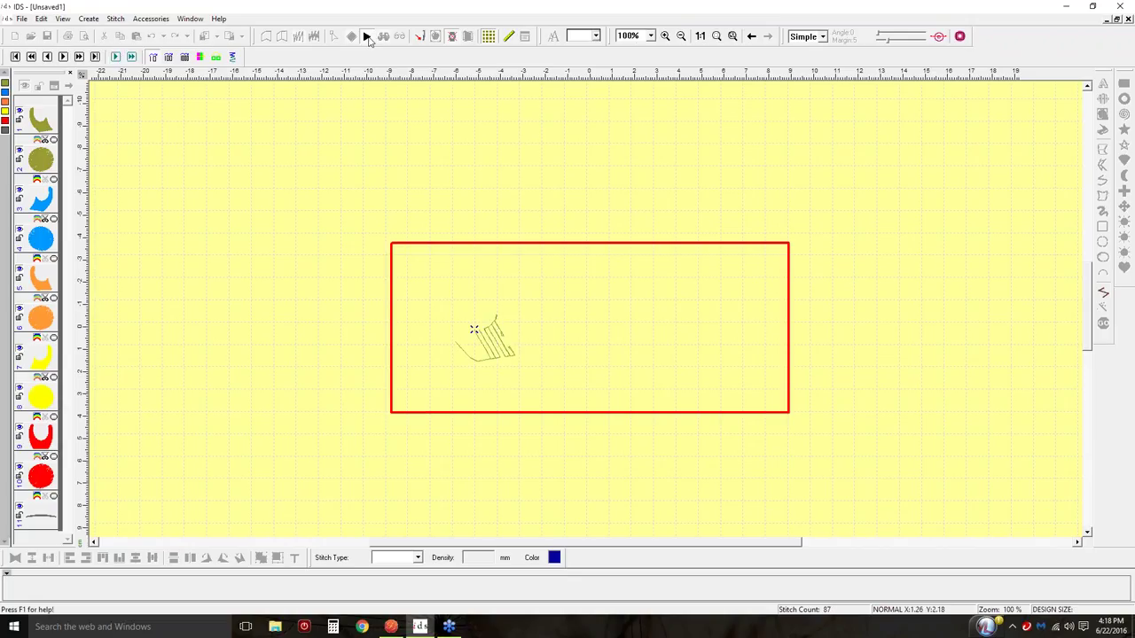
pyautogui.click(367, 37)
# Move the grey arc to the top of the object sequence so that it sews first
pyautogui.click(38, 501)
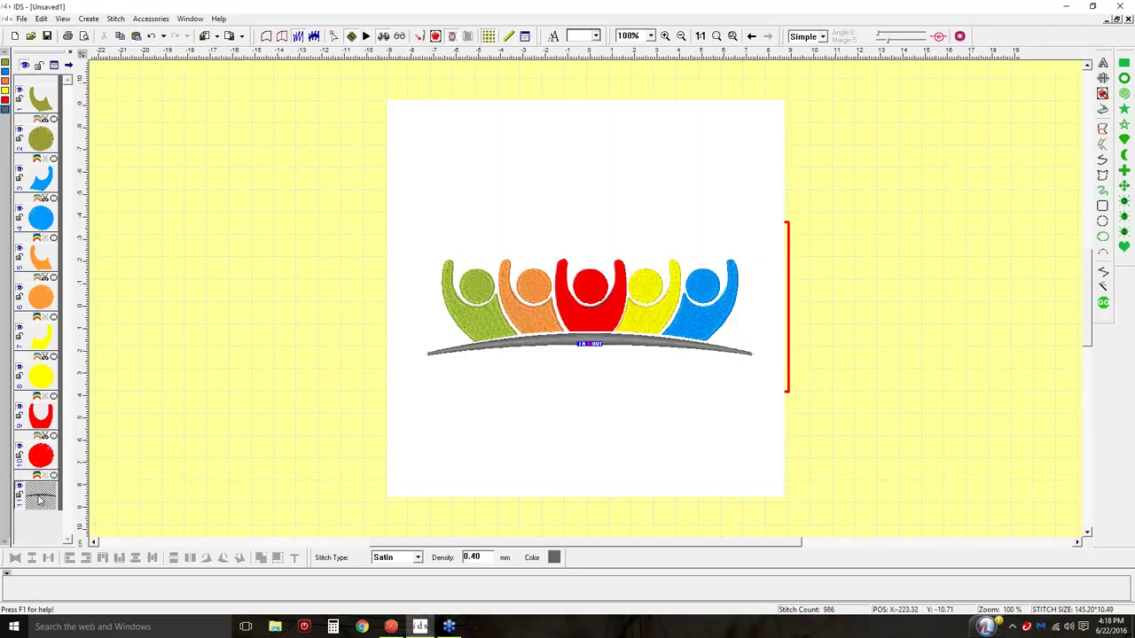
pyautogui.rightClick(38, 501)
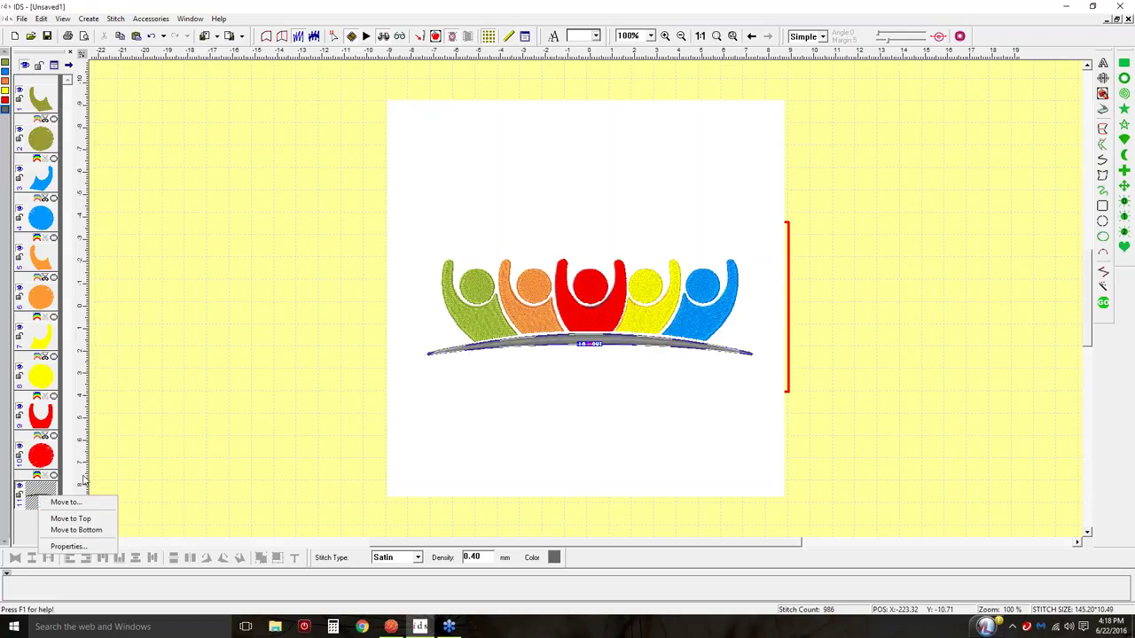
pyautogui.click(203, 431)
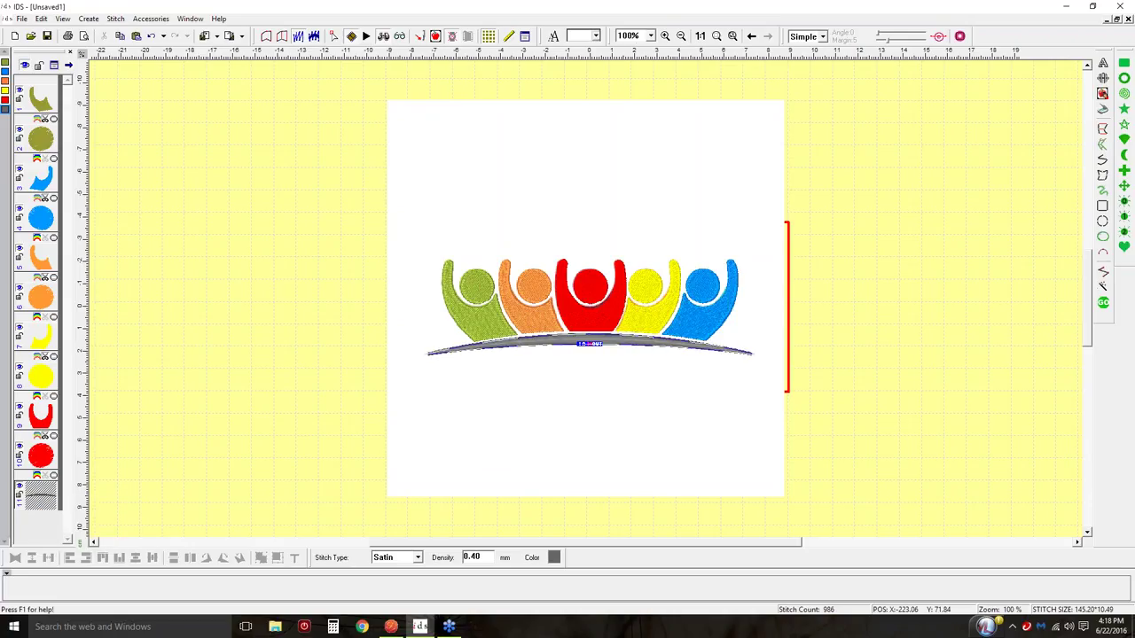
pyautogui.rightClick(40, 494)
pyautogui.click(64, 517)
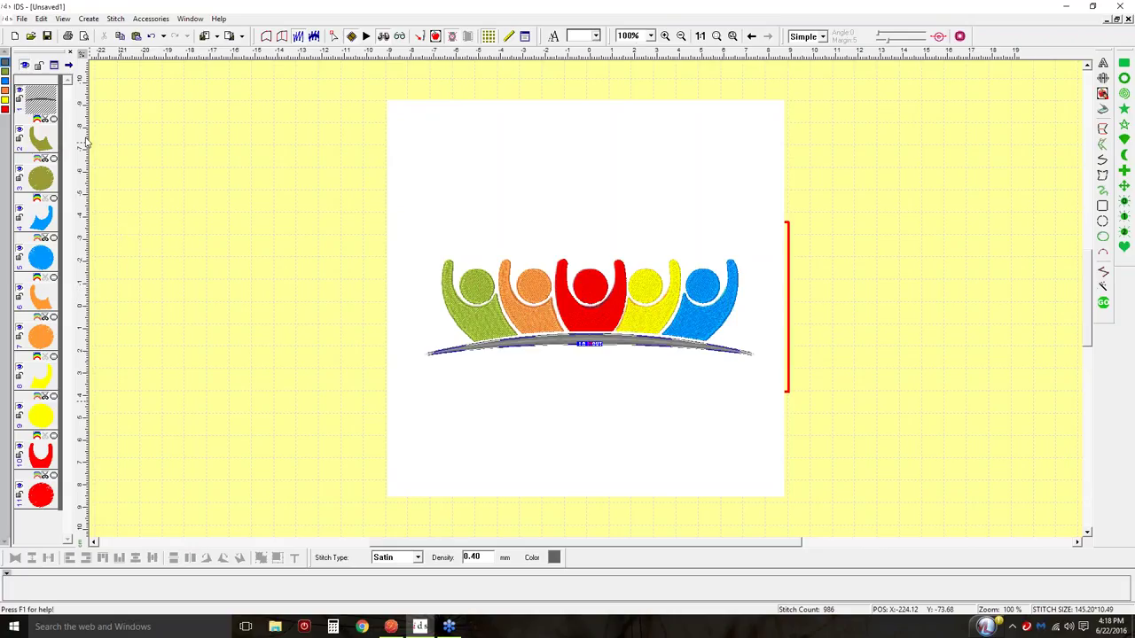
# Play back the reordered design in the Stitch Player to check that the grey arc sews first, and close the player
pyautogui.click(222, 112)
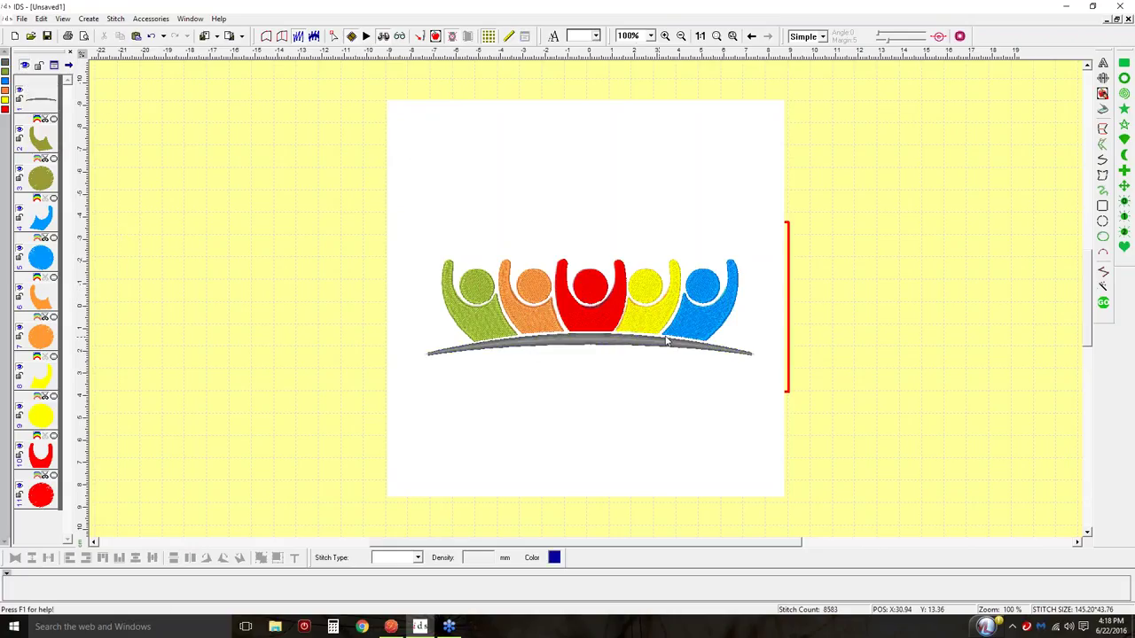
pyautogui.click(366, 36)
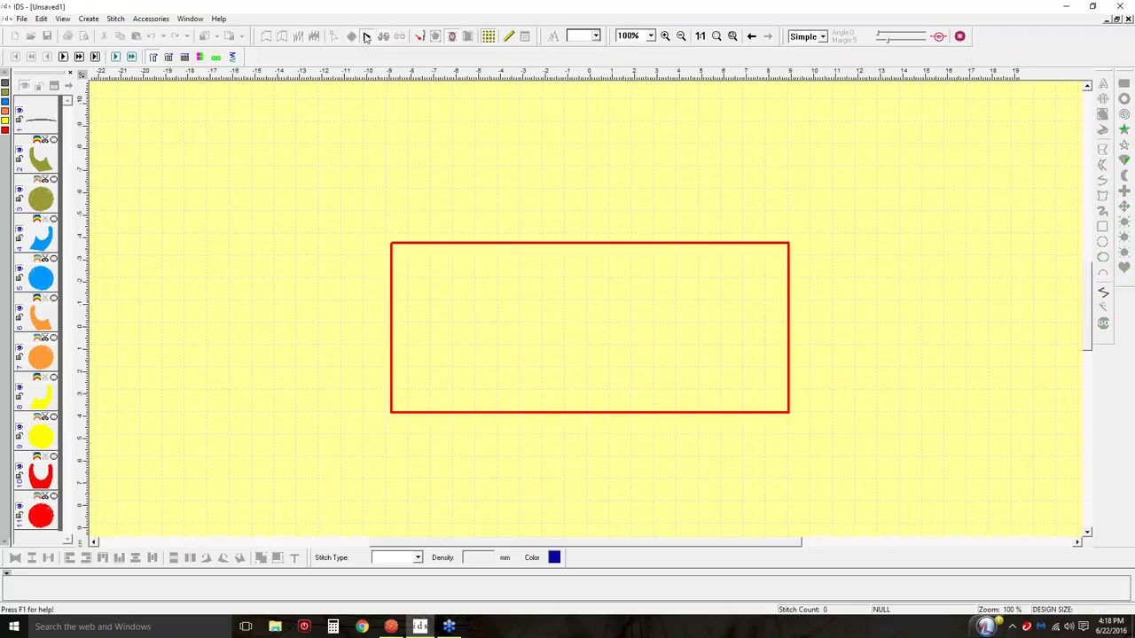
pyautogui.click(114, 57)
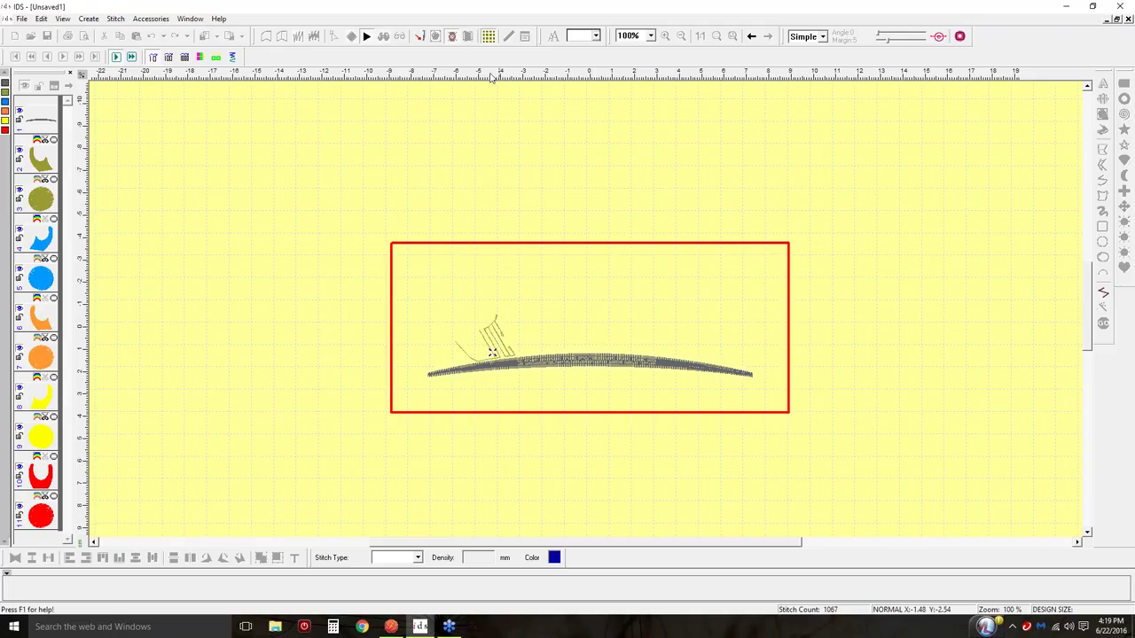
pyautogui.click(366, 36)
# Move the arc's start point to the middle of its upper edge and its end point to its left tip, and start the Stitch Player
pyautogui.click(603, 348)
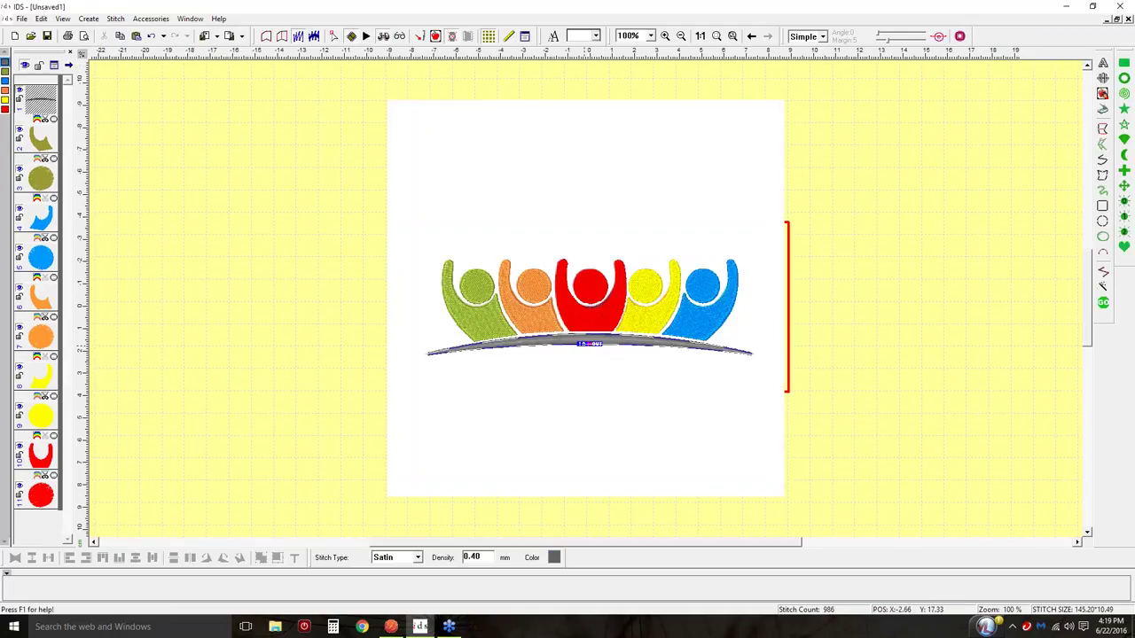
pyautogui.moveTo(583, 343); pyautogui.dragTo(576, 334)
pyautogui.click(393, 352)
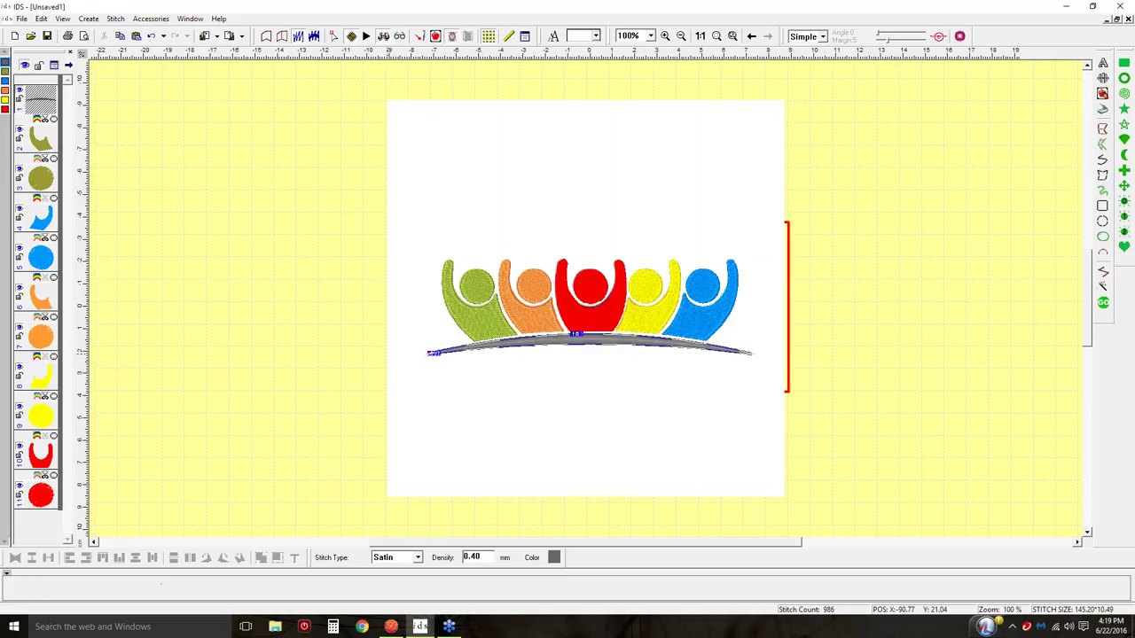
pyautogui.click(367, 37)
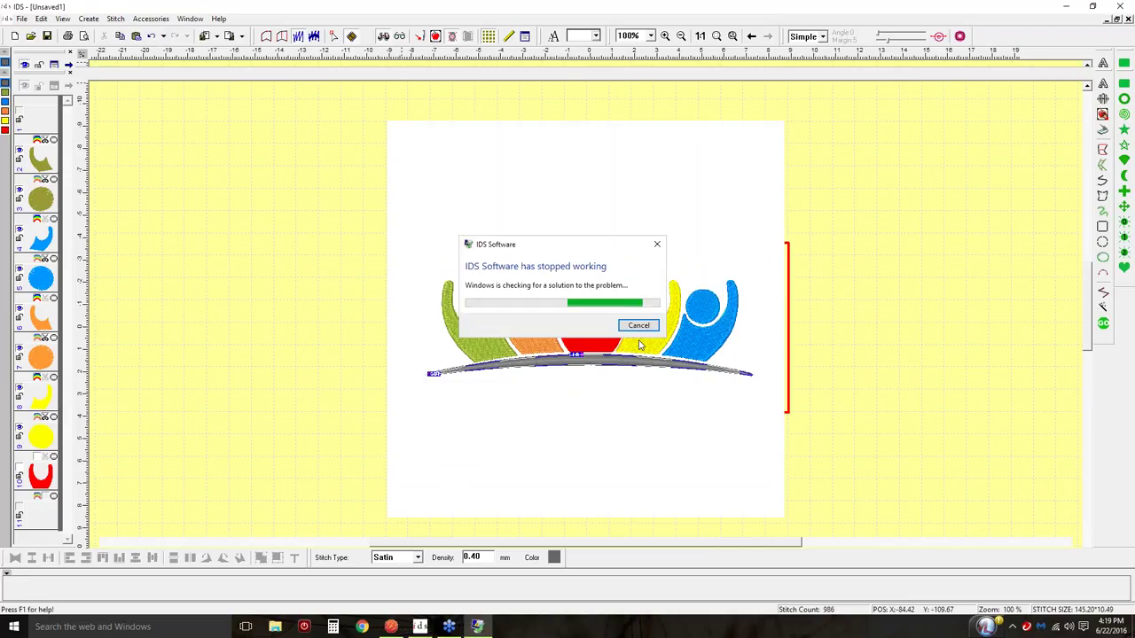
# Dismiss the crash dialogs, relaunch IDS and load the backup design
pyautogui.click(640, 328)
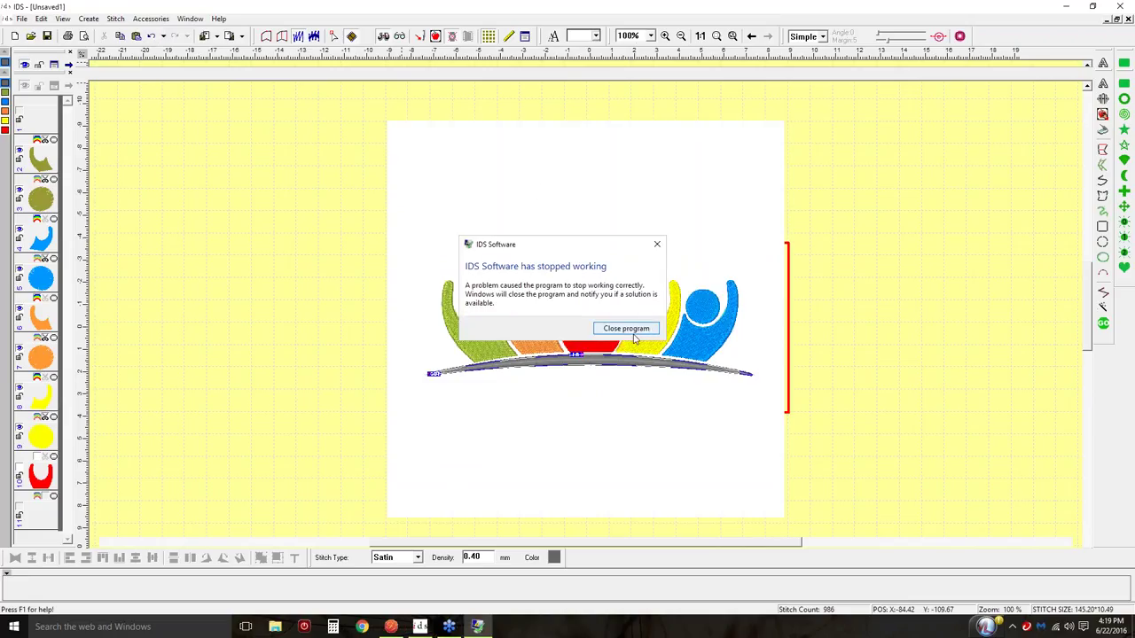
pyautogui.click(631, 329)
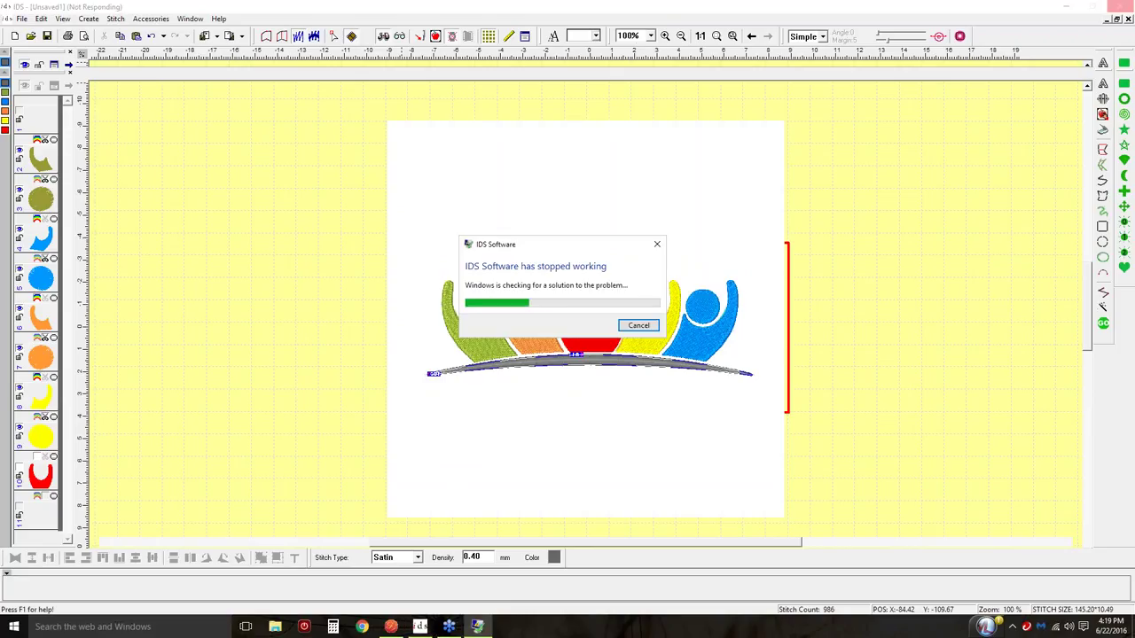
pyautogui.click(638, 325)
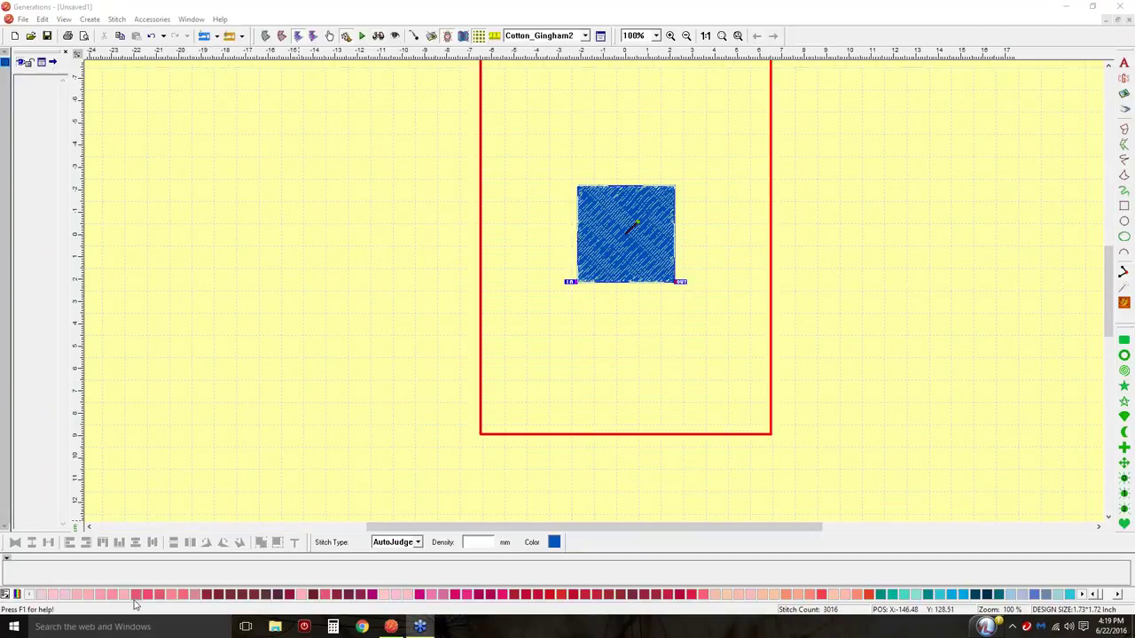
pyautogui.click(117, 629)
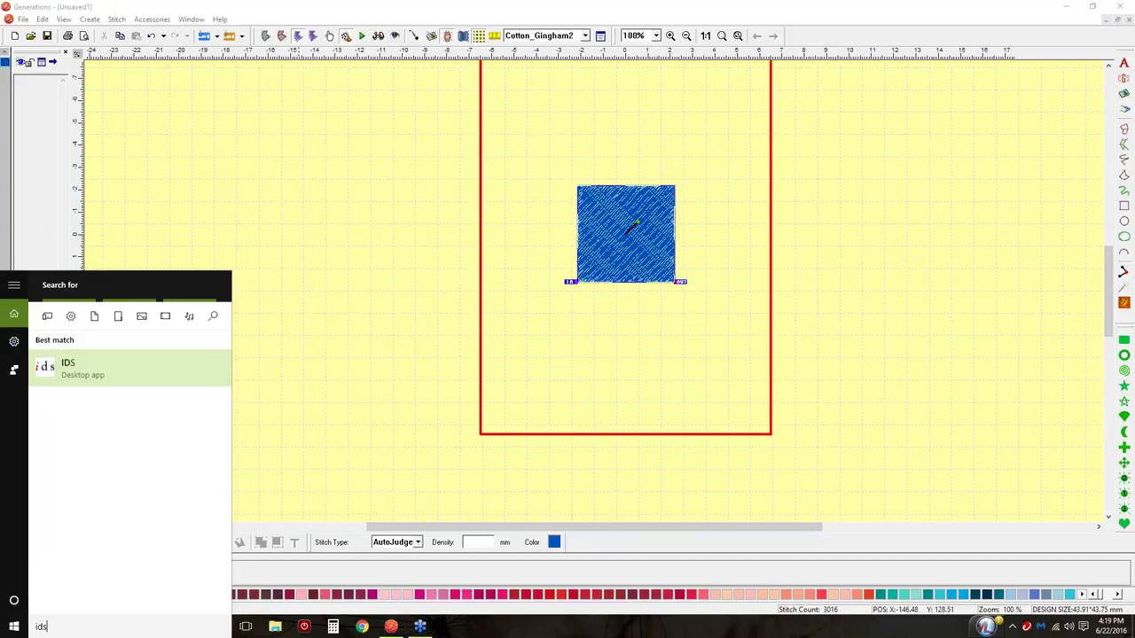
pyautogui.press('Escape')
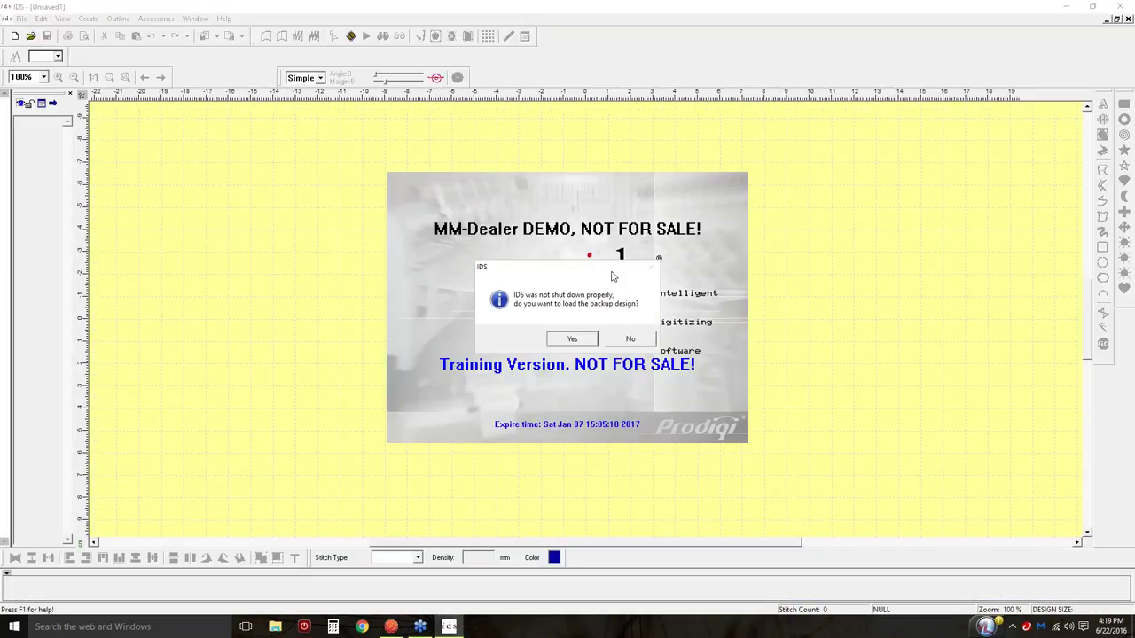
pyautogui.click(577, 340)
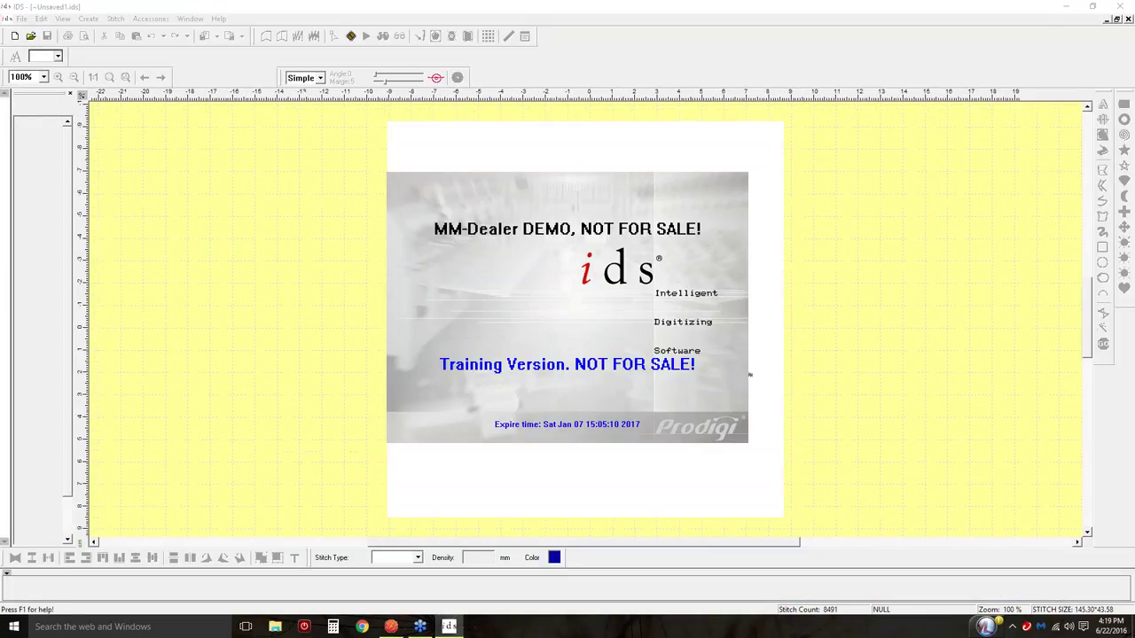
pyautogui.click(578, 365)
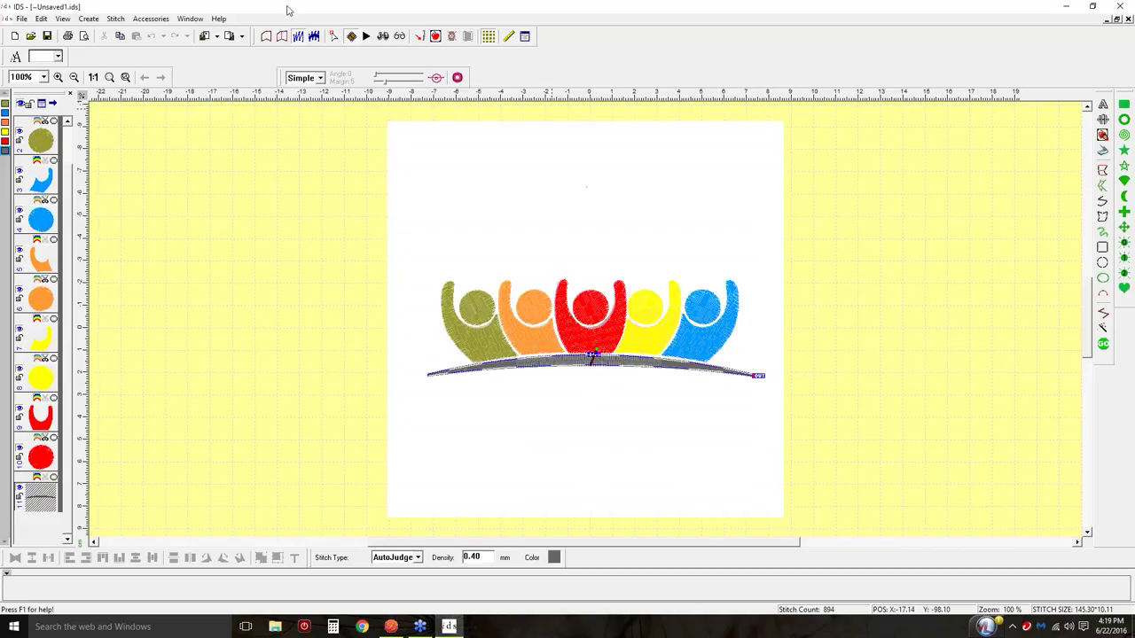
# Play back the recovered design briefly in the Stitch Player to check its sewing order, and close the player
pyautogui.click(366, 36)
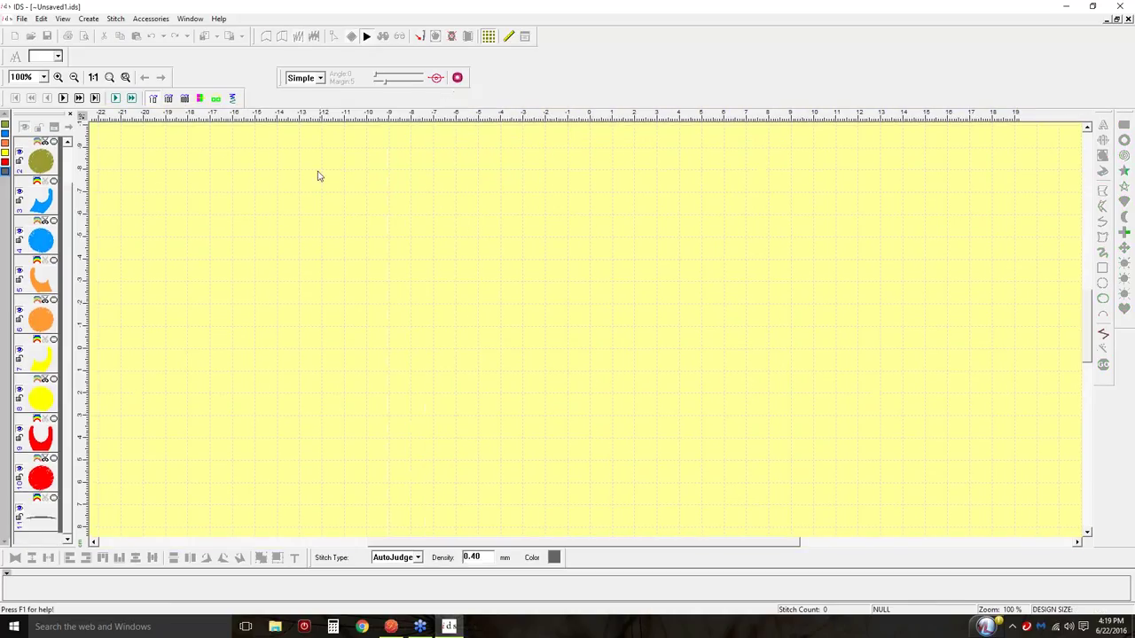
pyautogui.click(115, 98)
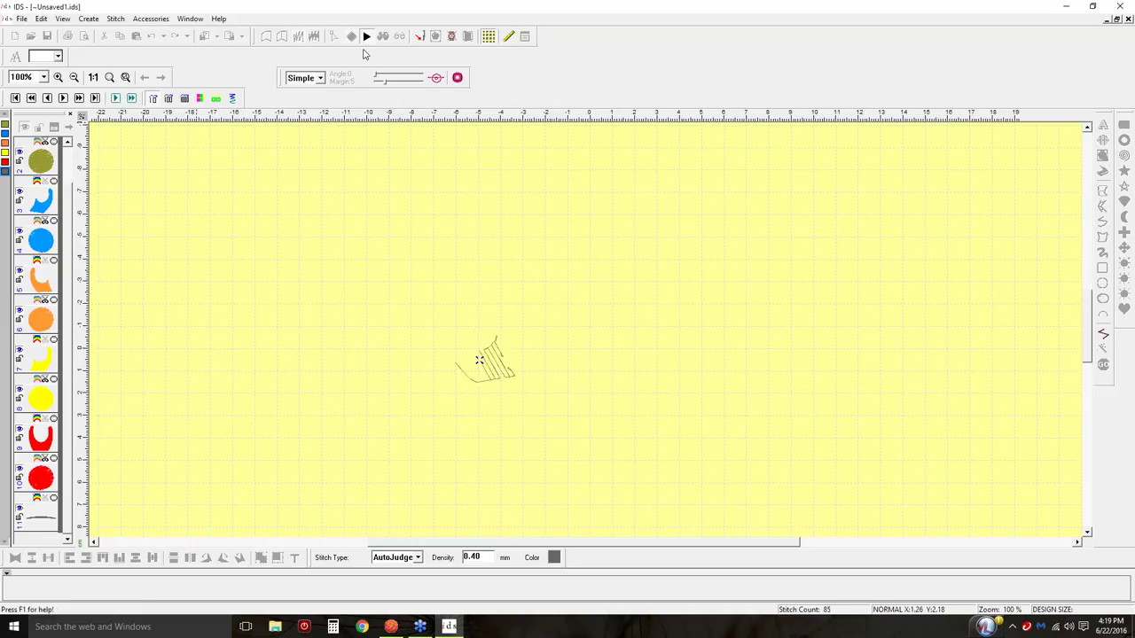
pyautogui.click(366, 36)
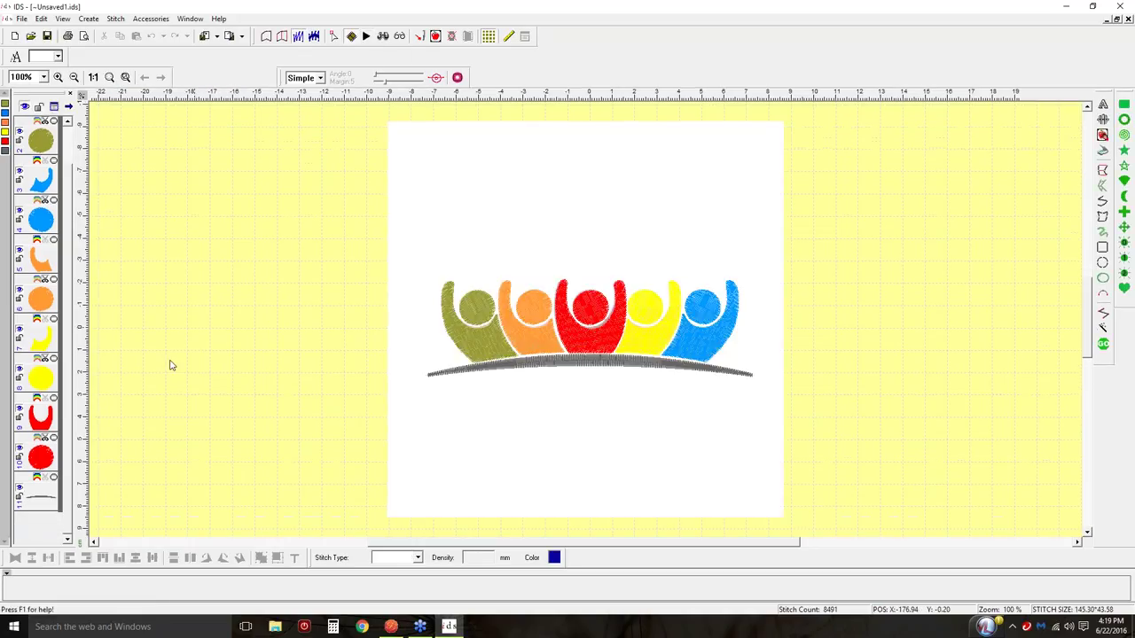
# Move the grey arc from the end of the object sequence to the first position
pyautogui.click(51, 483)
pyautogui.rightClick(50, 483)
pyautogui.click(88, 506)
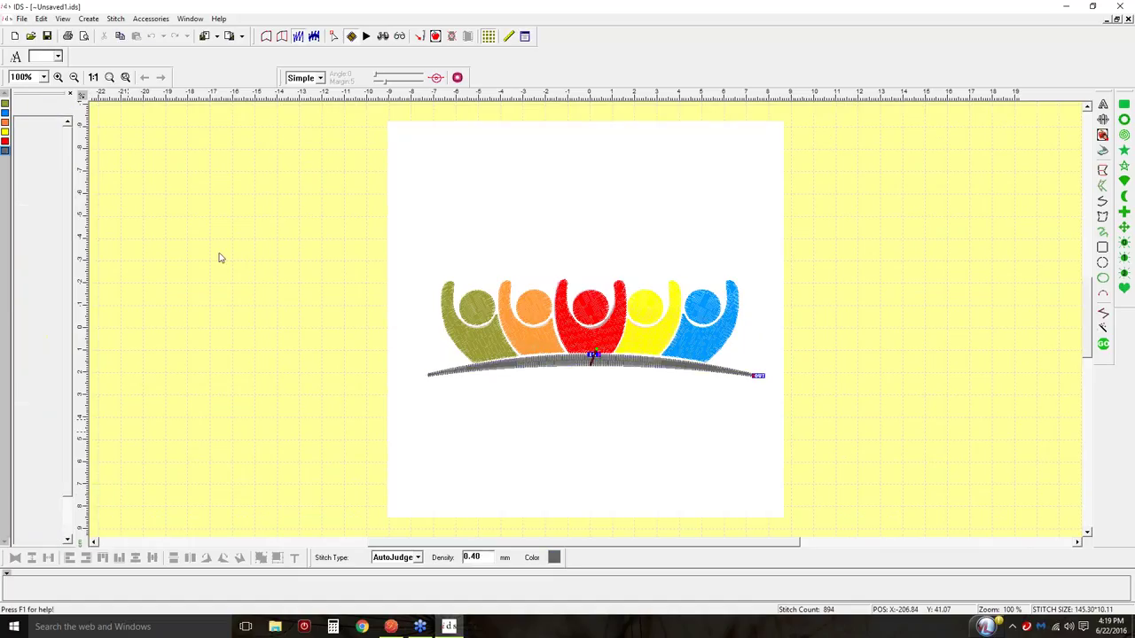
# Play back the grey arc's stitch-out in the Stitch Player to examine its stitch path, and close the player
pyautogui.click(366, 36)
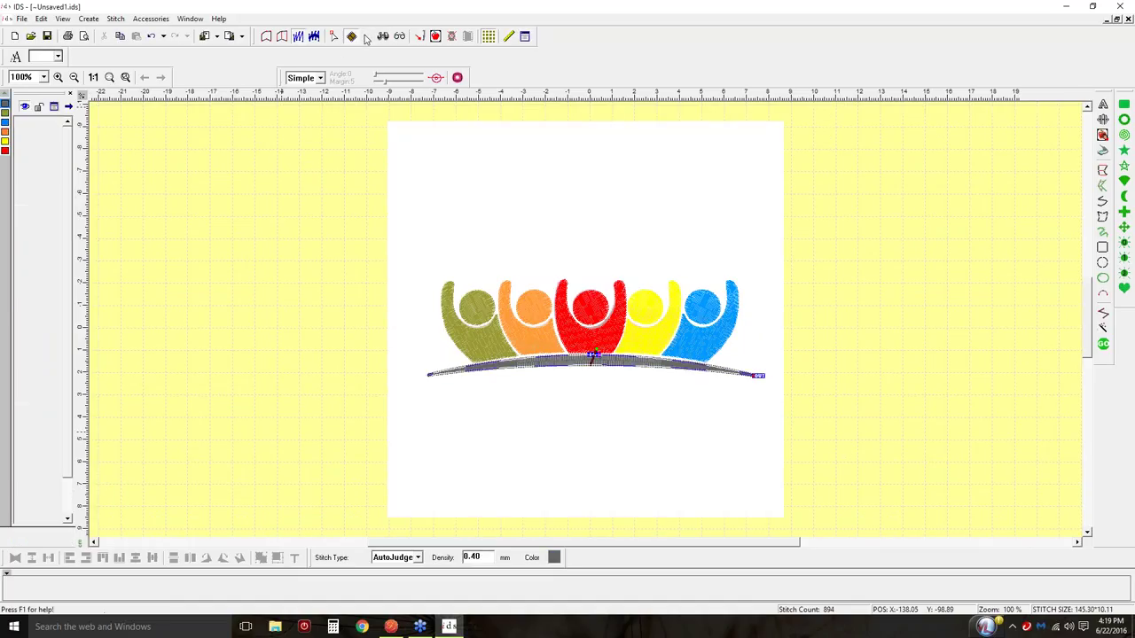
pyautogui.click(116, 98)
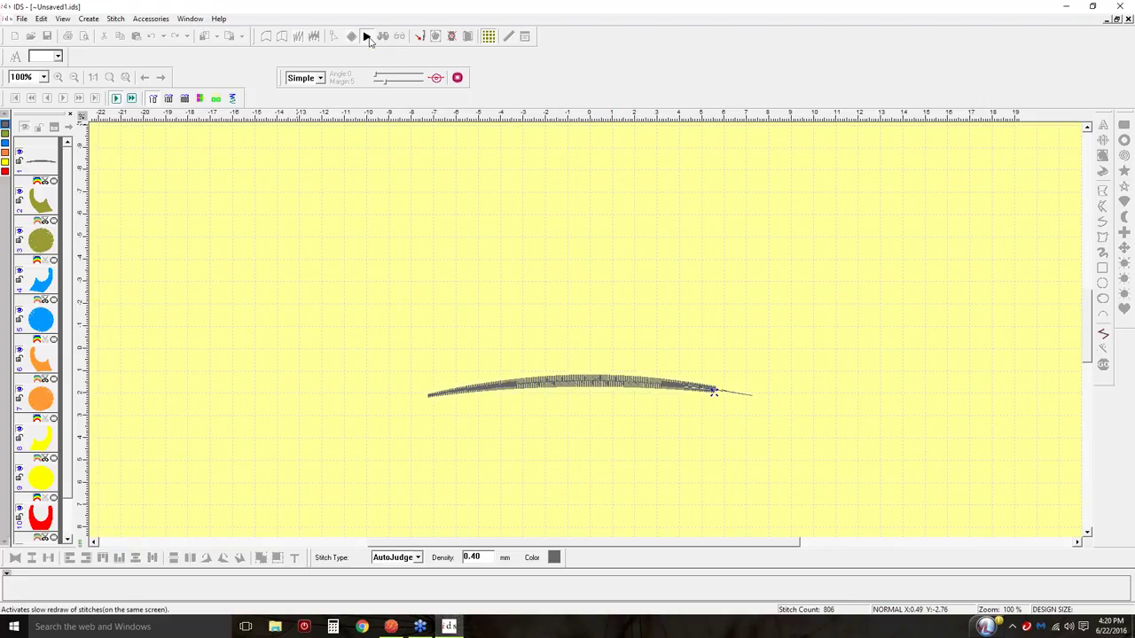
pyautogui.click(494, 340)
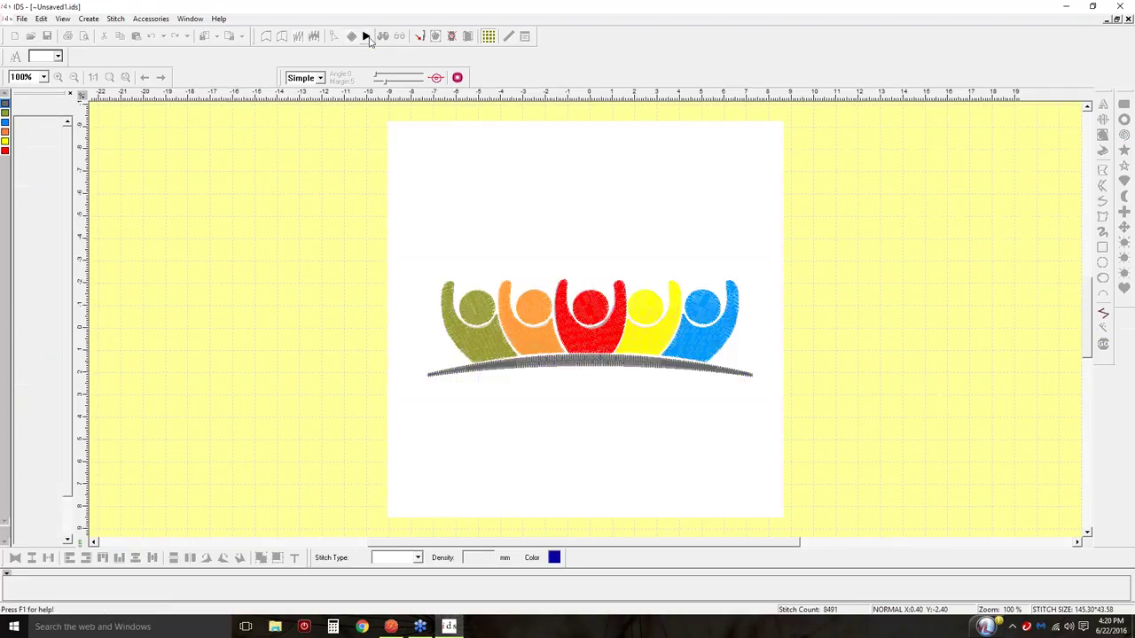
# Change the grey arc's stitch type to Satin in its stitch properties
pyautogui.click(592, 368)
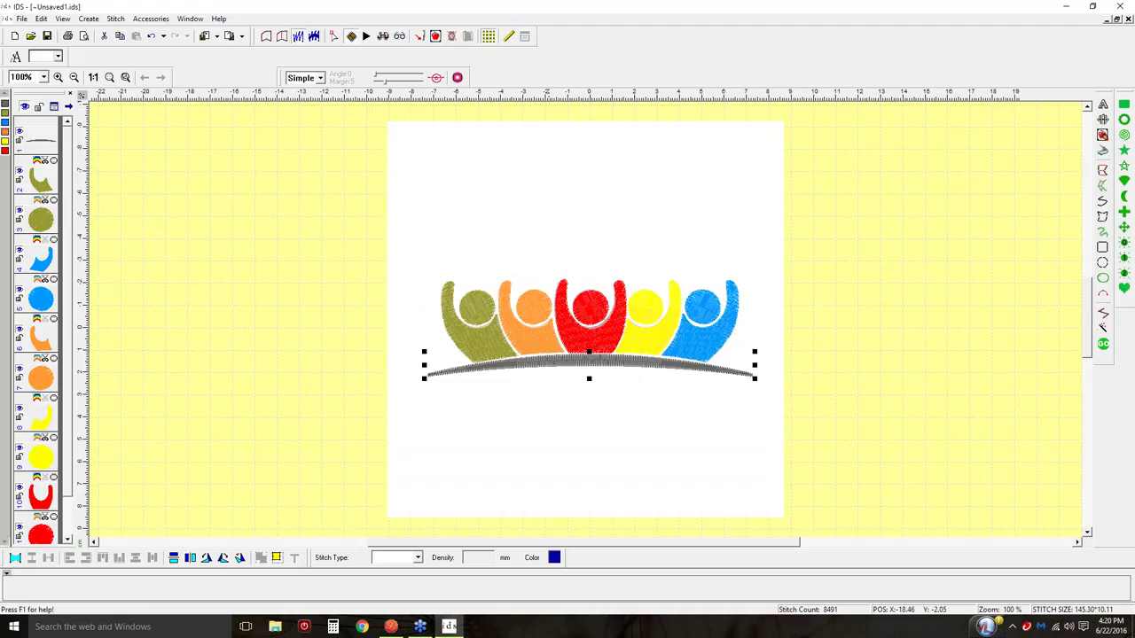
pyautogui.click(334, 37)
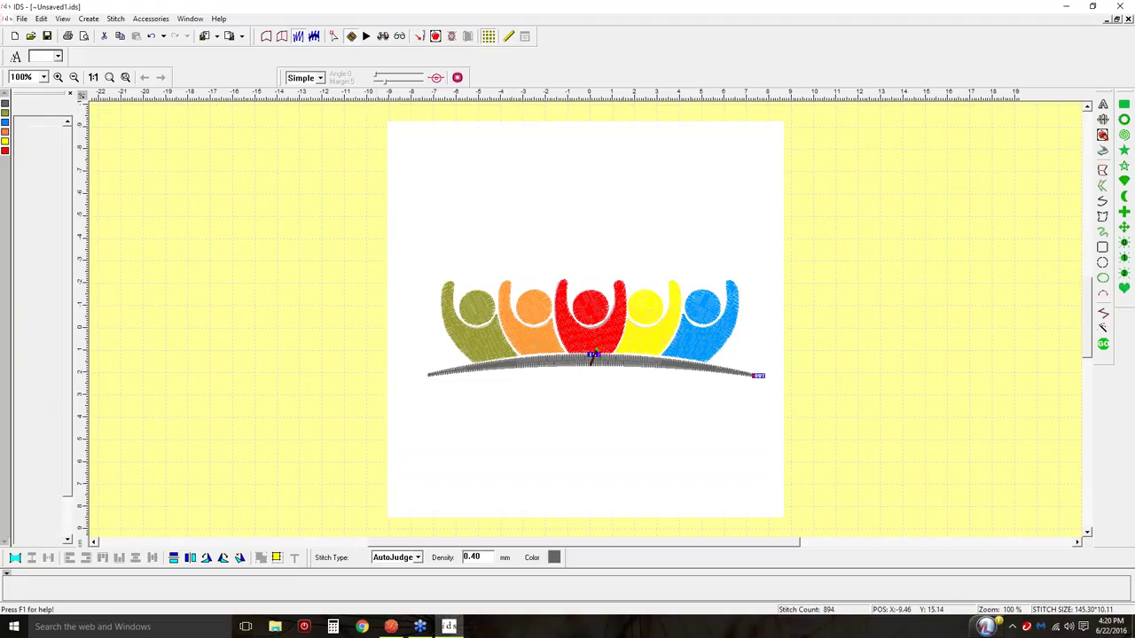
pyautogui.click(525, 36)
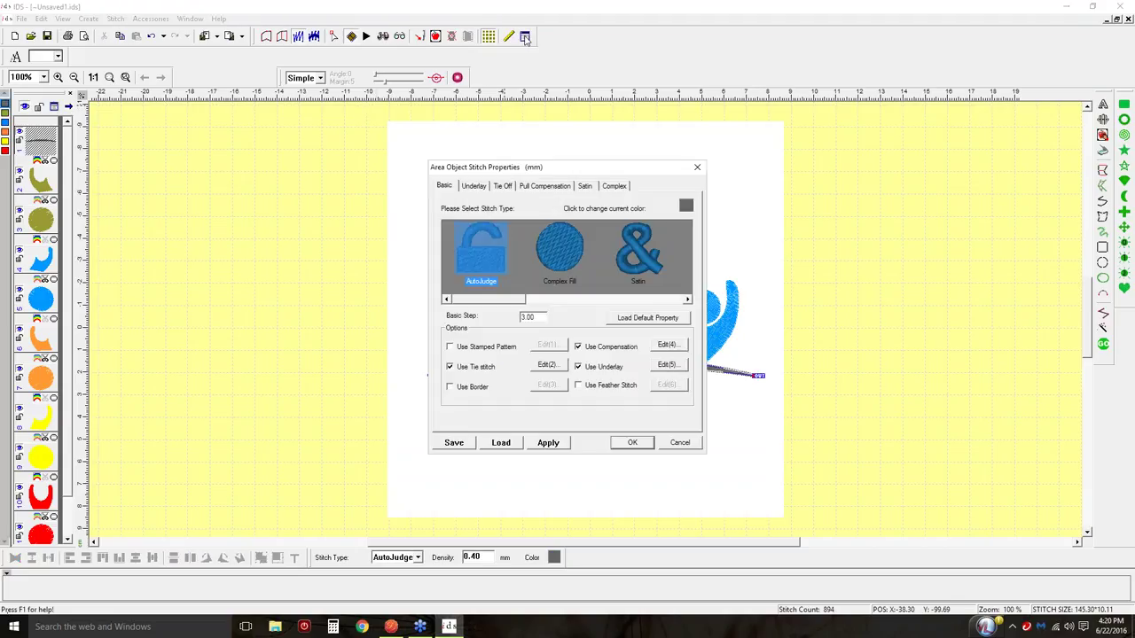
pyautogui.click(627, 256)
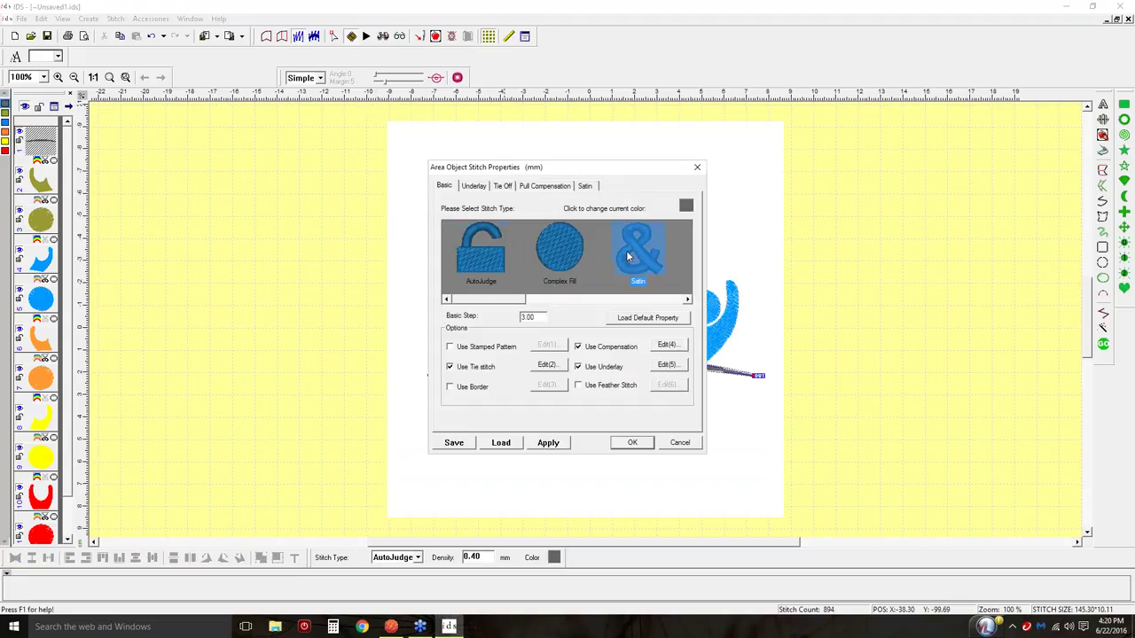
# Replace the arc's ZigZag underlay with an Edge underlay and apply the stitch properties
pyautogui.click(474, 187)
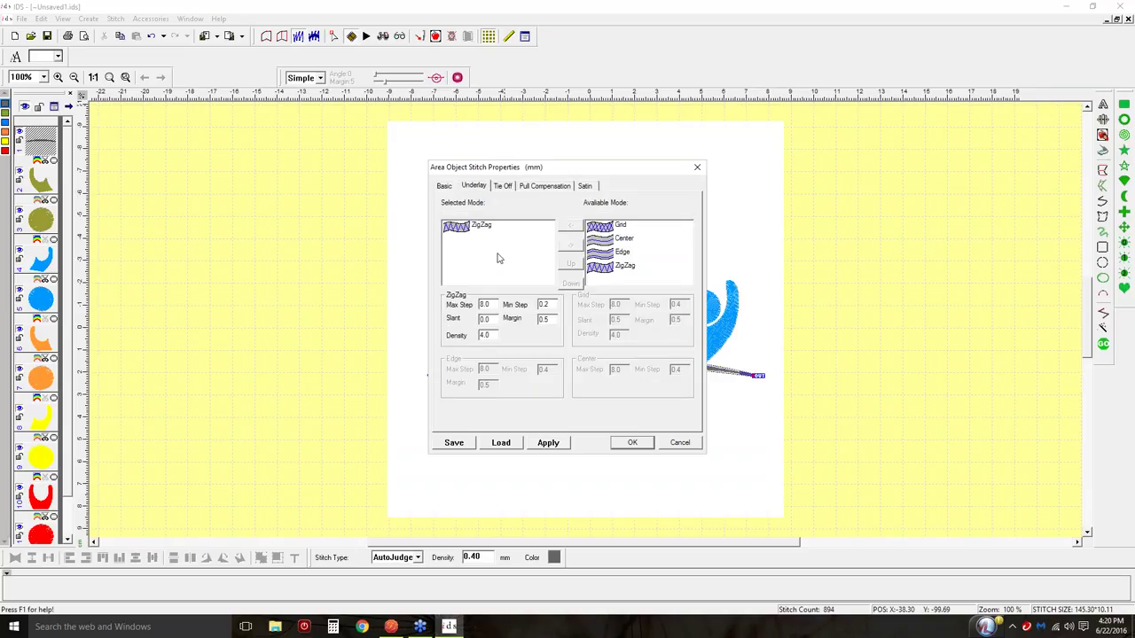
pyautogui.click(463, 229)
pyautogui.click(593, 239)
pyautogui.click(608, 256)
pyautogui.click(568, 225)
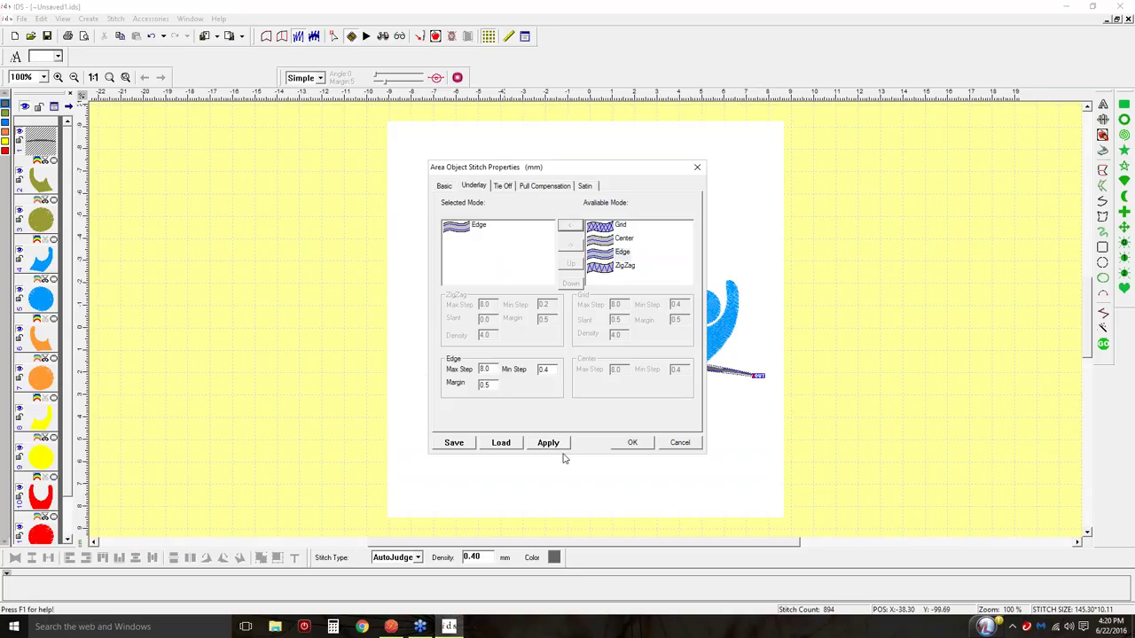
pyautogui.click(555, 441)
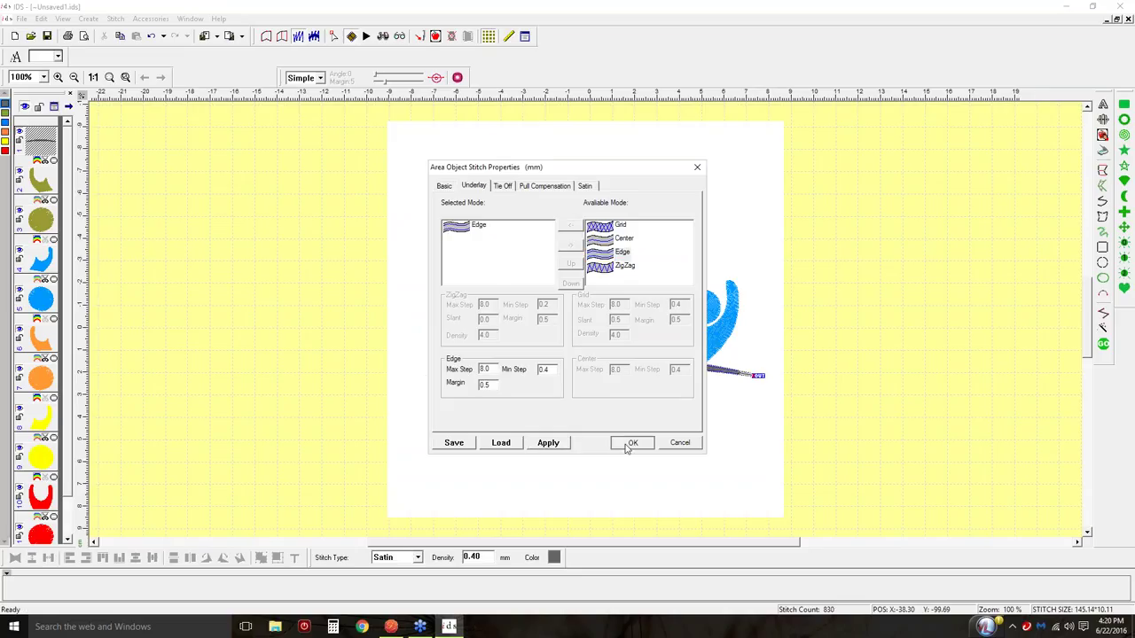
pyautogui.click(629, 443)
# Move the arc's start point to its left tip and its end point to its right tip, and play back the stitch-out
pyautogui.moveTo(582, 364)
pyautogui.mouseDown()
pyautogui.moveTo(599, 356)
pyautogui.moveTo(400, 386)
pyautogui.moveTo(416, 376)
pyautogui.mouseUp()
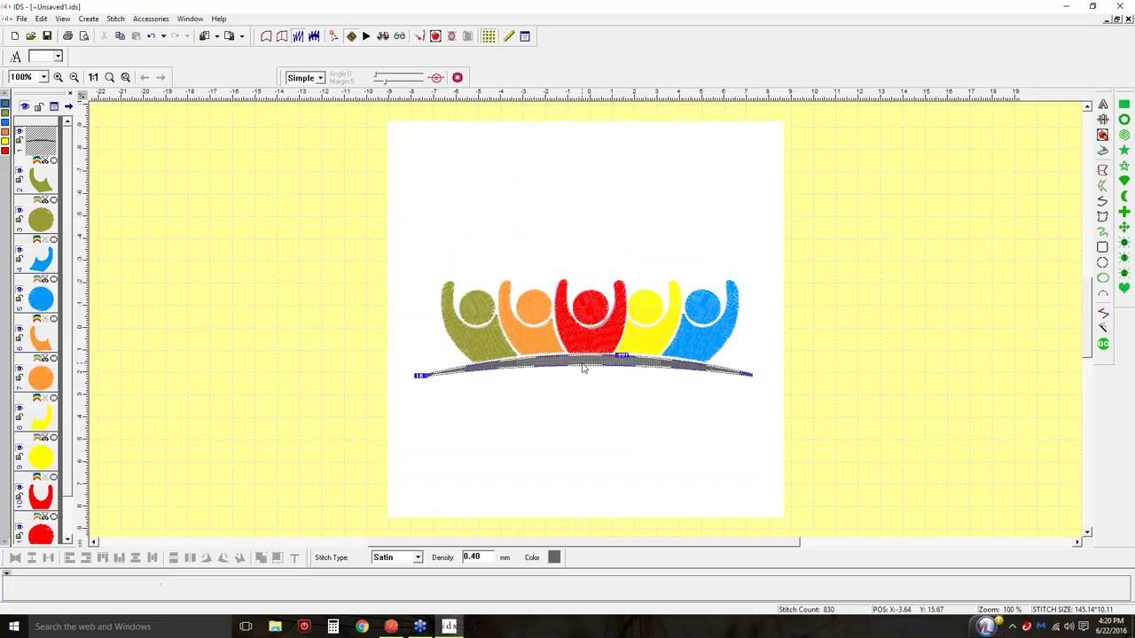
pyautogui.moveTo(620, 355); pyautogui.dragTo(775, 387)
pyautogui.click(366, 36)
pyautogui.click(116, 99)
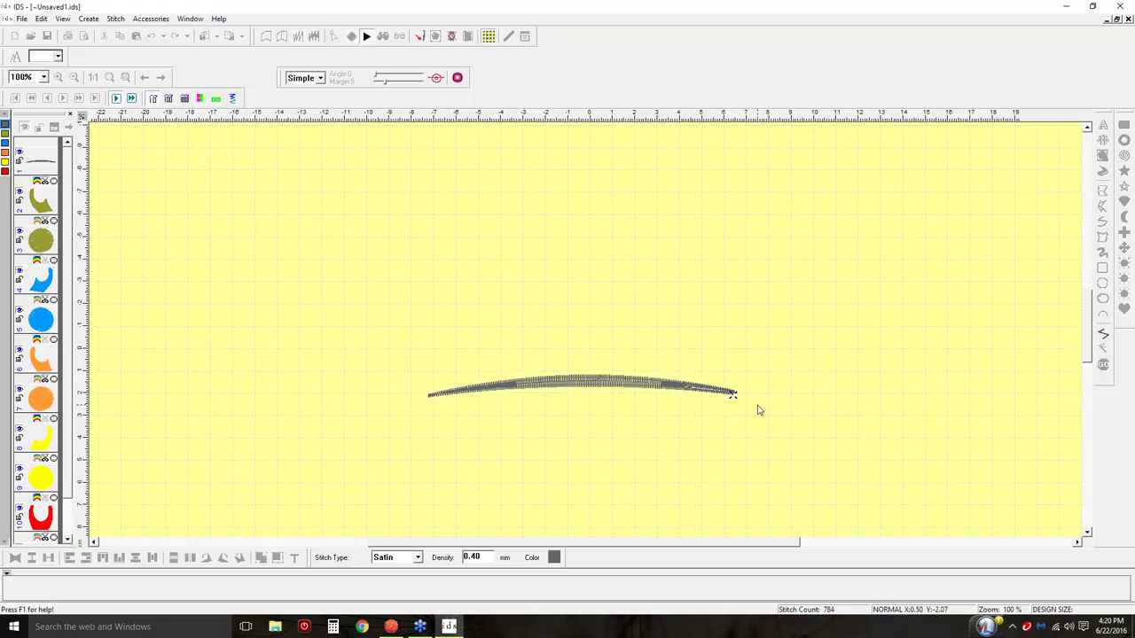
pyautogui.click(382, 36)
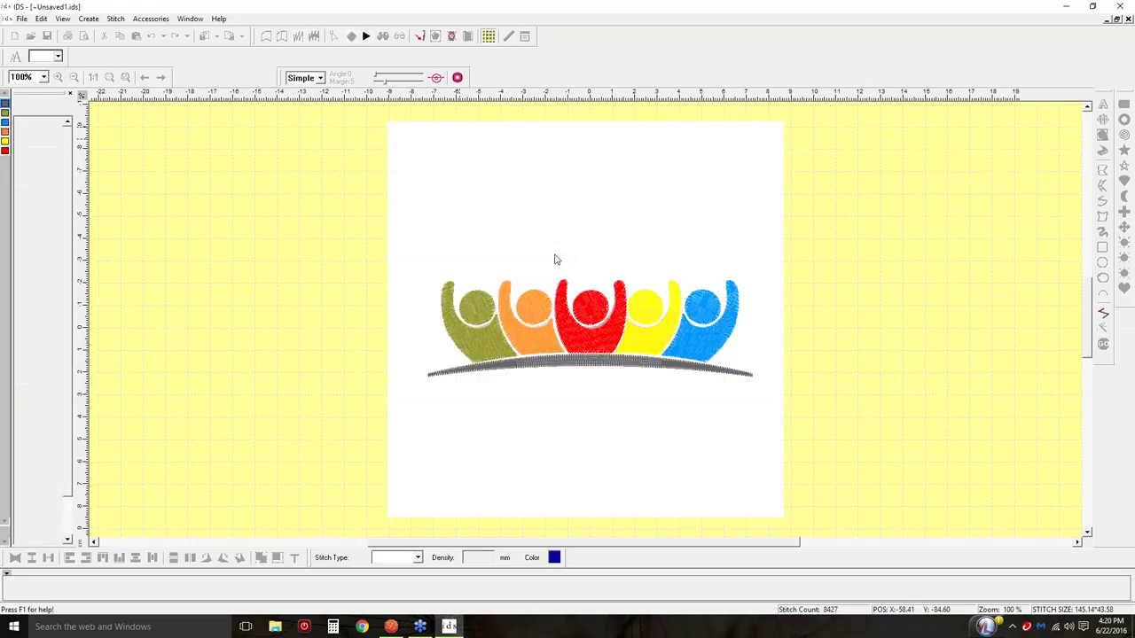
pyautogui.click(594, 364)
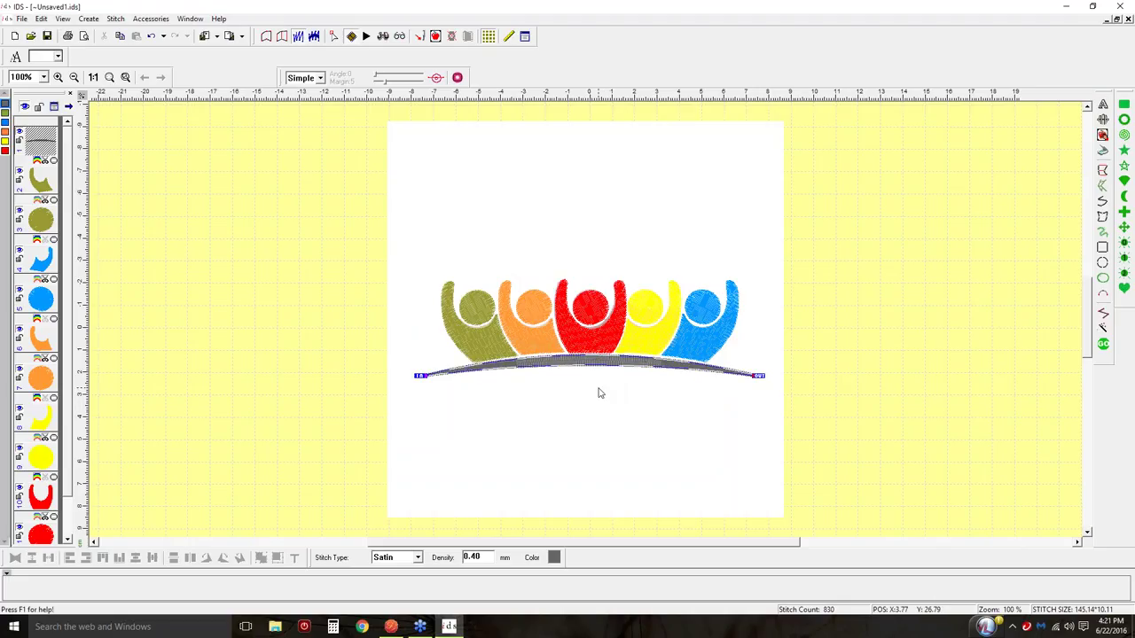
pyautogui.rightClick(594, 358)
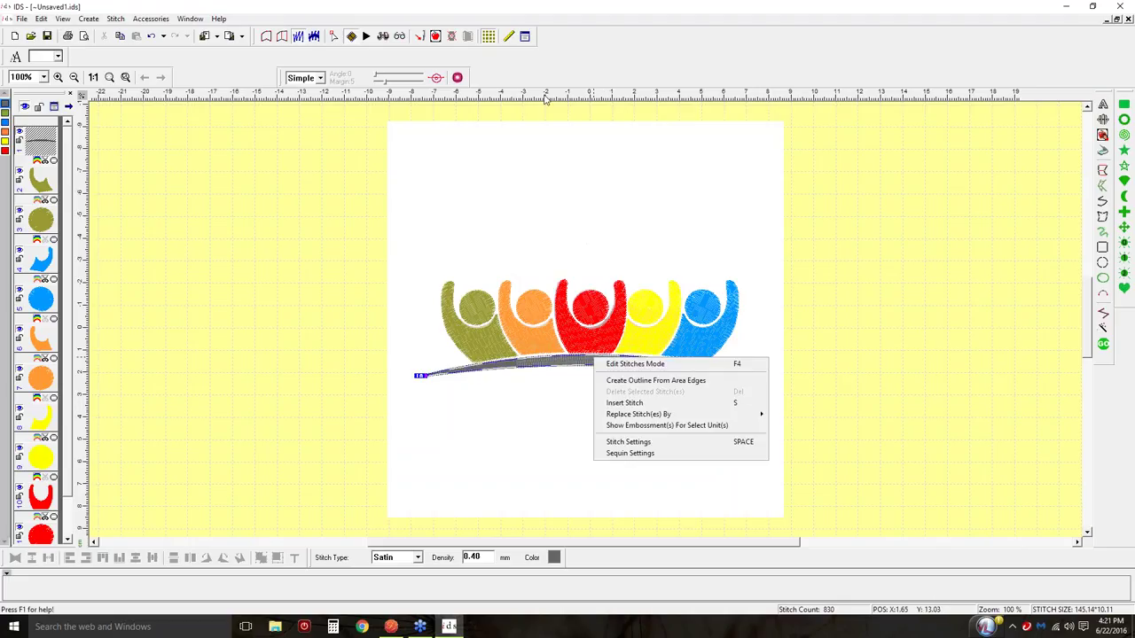
pyautogui.click(340, 207)
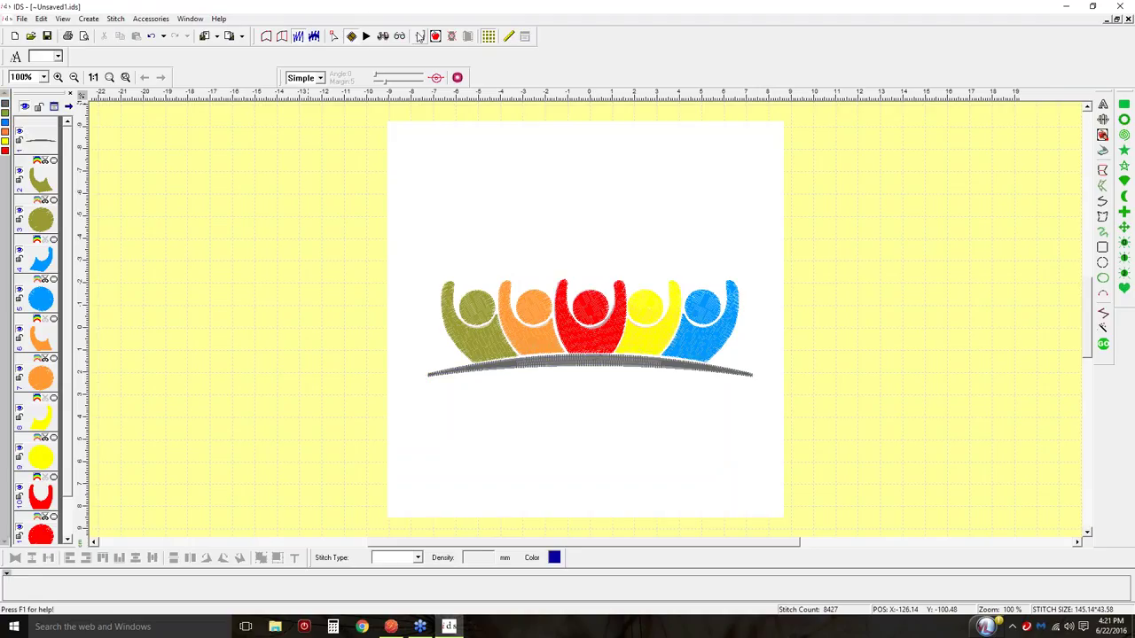
# Hide the background image and display the SWF Semi-wide Cap Frame (178x76) as the machine hoop around the design
pyautogui.click(435, 35)
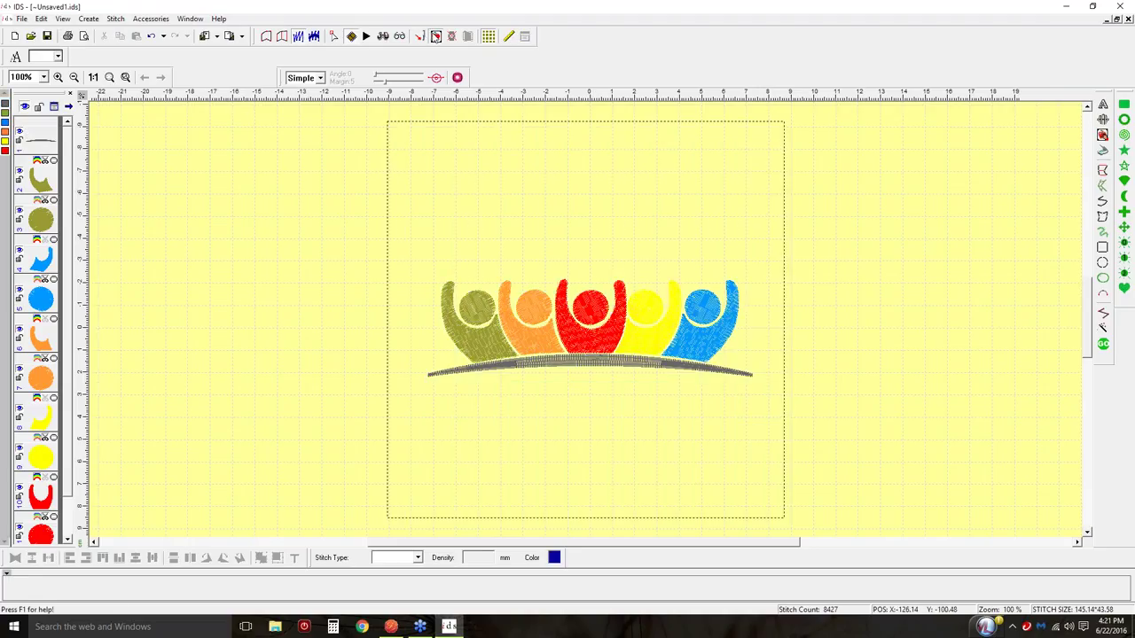
pyautogui.click(63, 18)
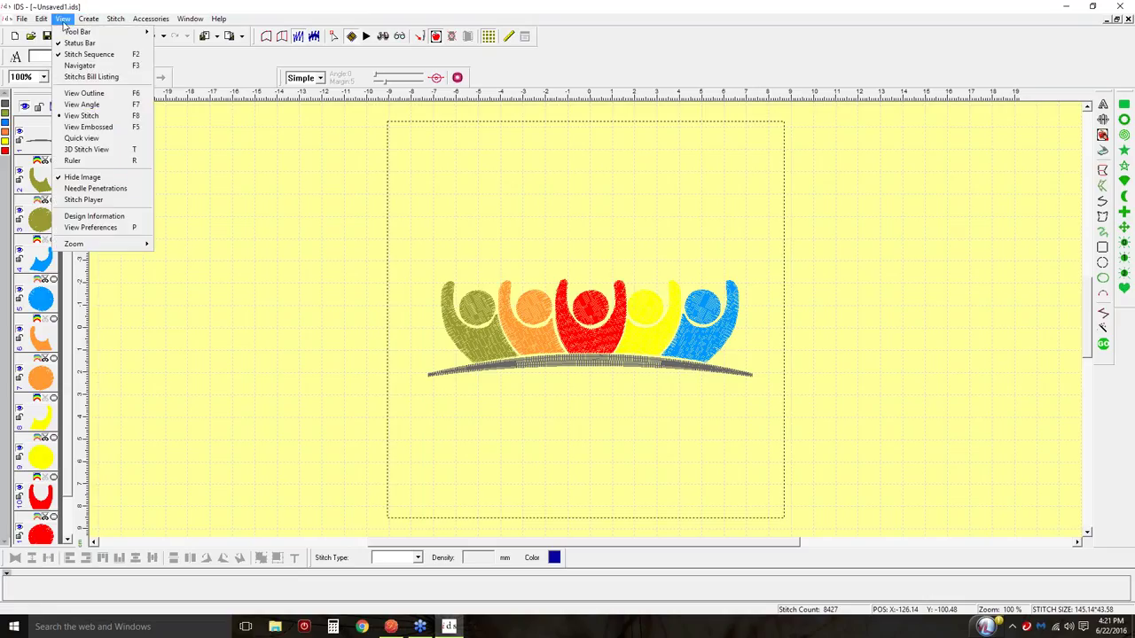
pyautogui.click(111, 227)
pyautogui.click(490, 163)
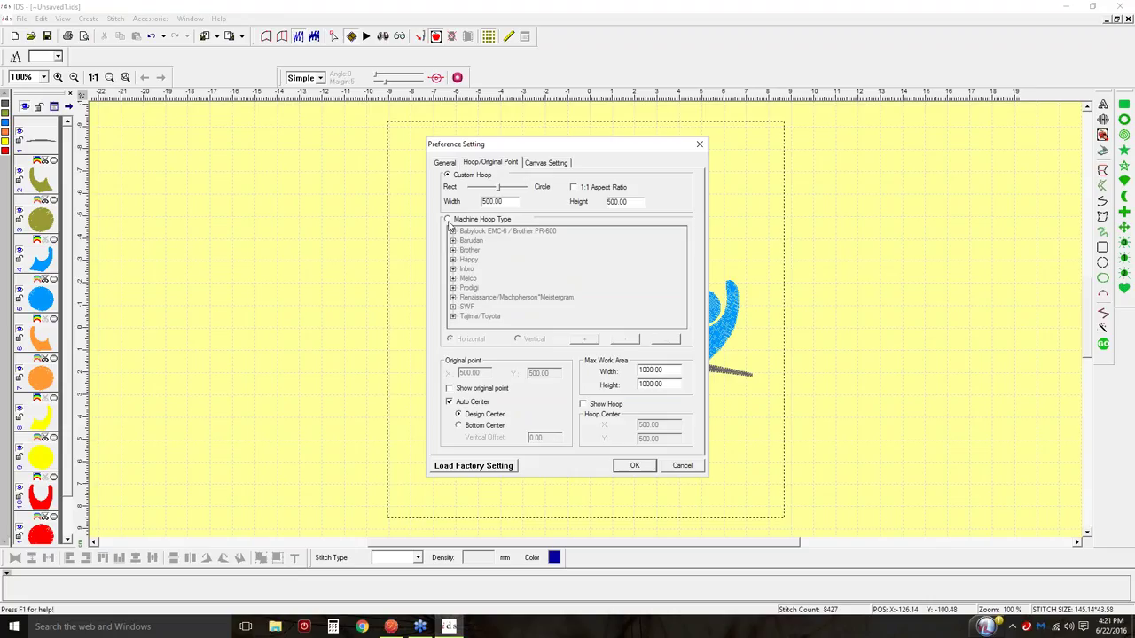
pyautogui.click(447, 220)
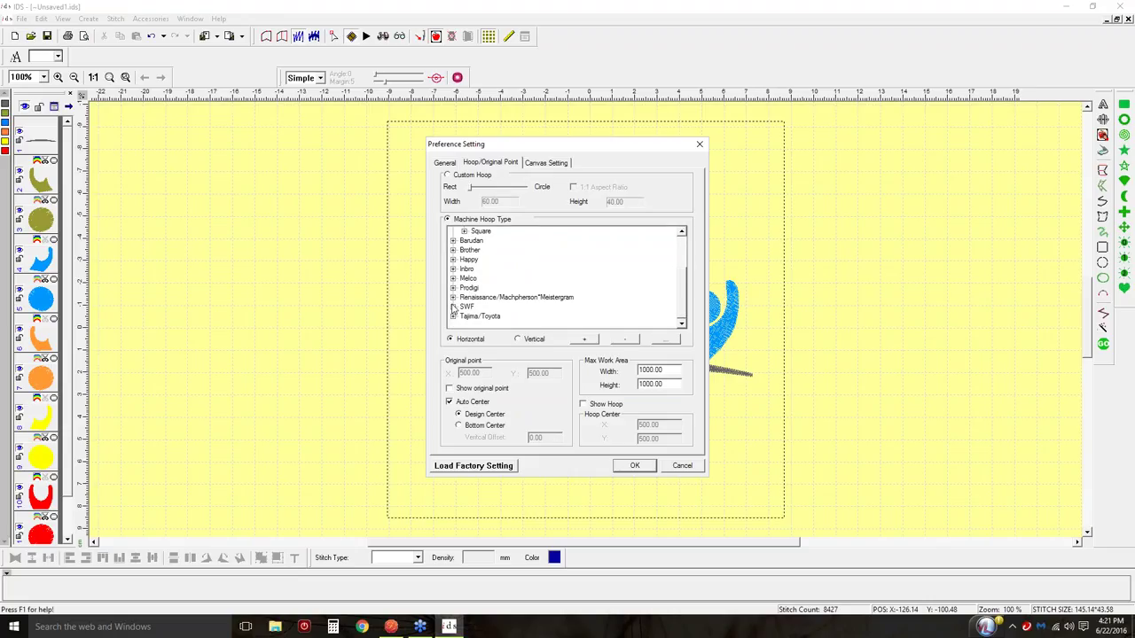
pyautogui.click(453, 307)
pyautogui.click(465, 317)
pyautogui.click(464, 297)
pyautogui.click(489, 308)
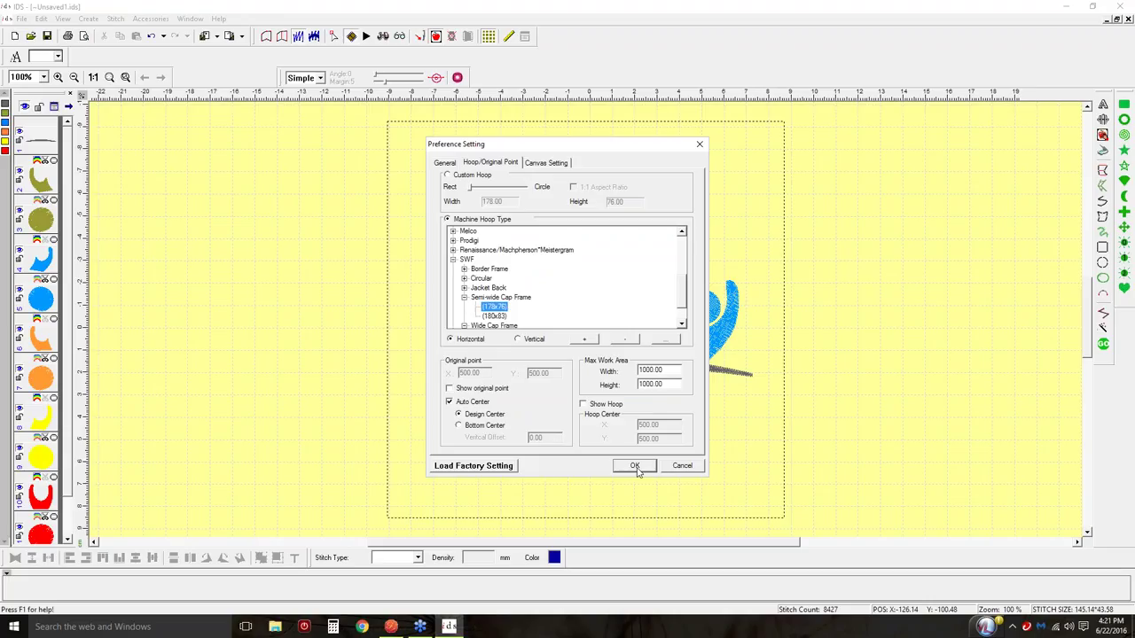
pyautogui.click(583, 405)
pyautogui.click(635, 467)
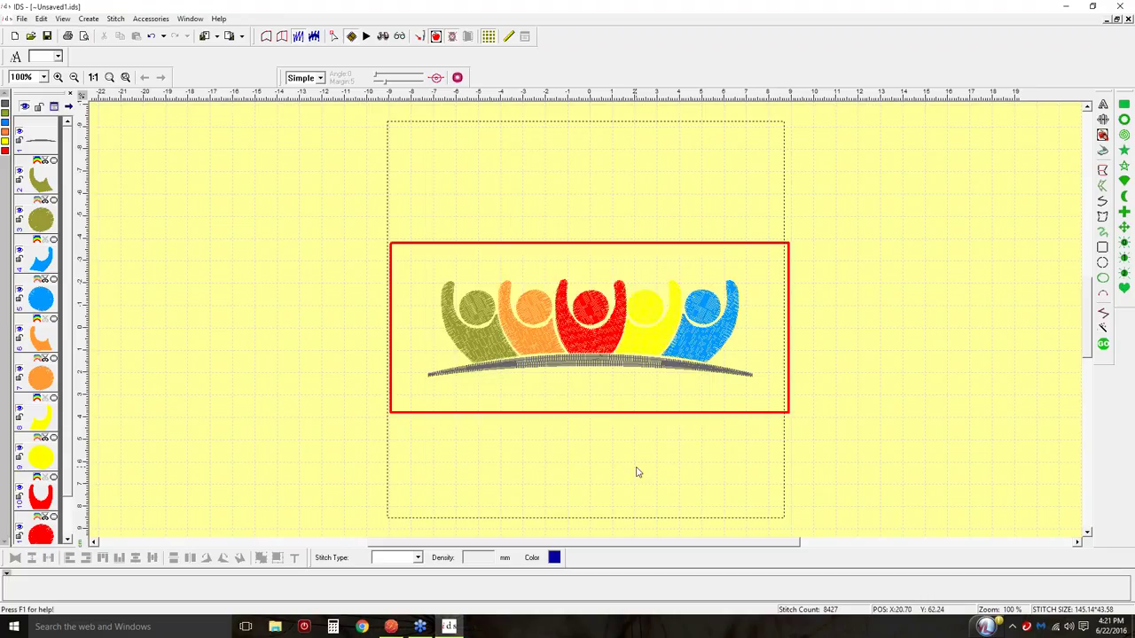
# Divide the grey arc's outline into two halves with a vertical line through its middle
pyautogui.click(587, 364)
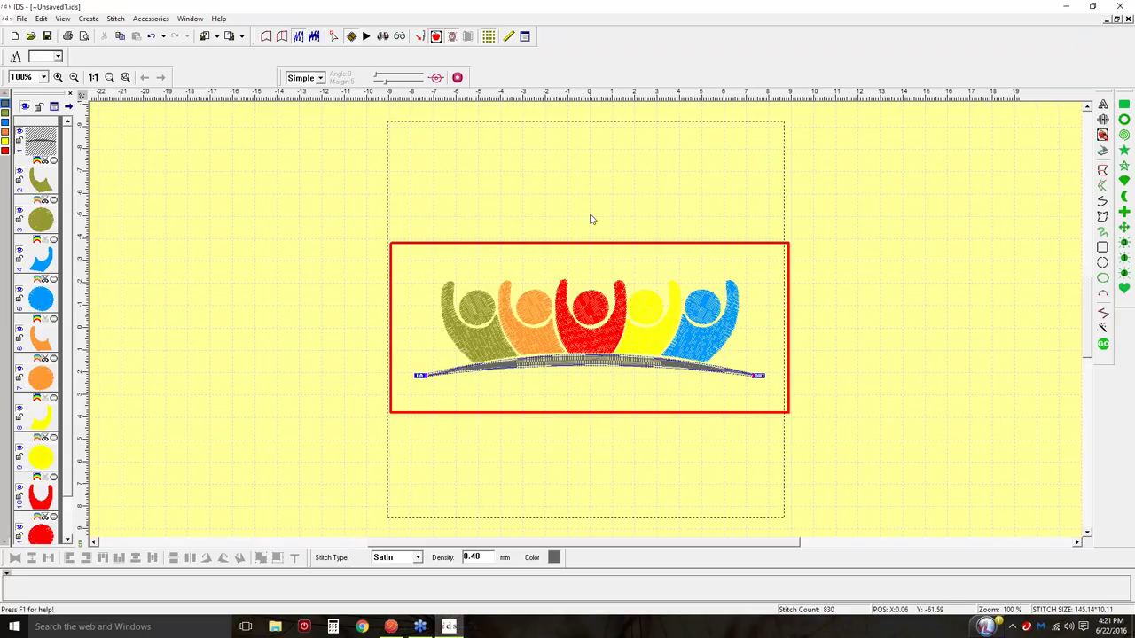
pyautogui.click(267, 39)
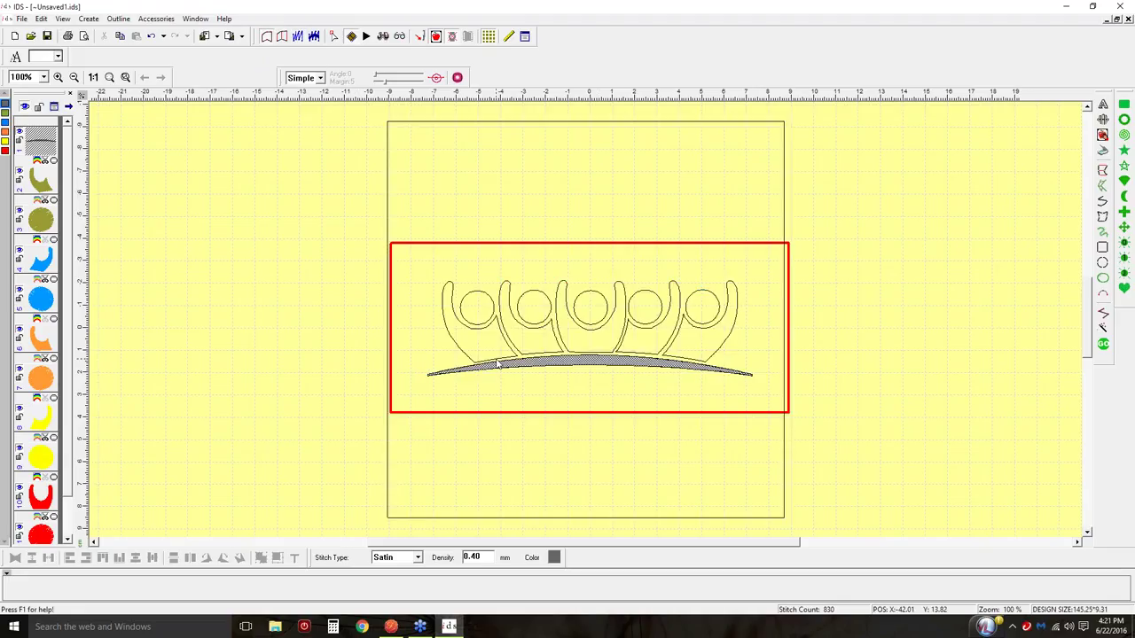
pyautogui.rightClick(592, 364)
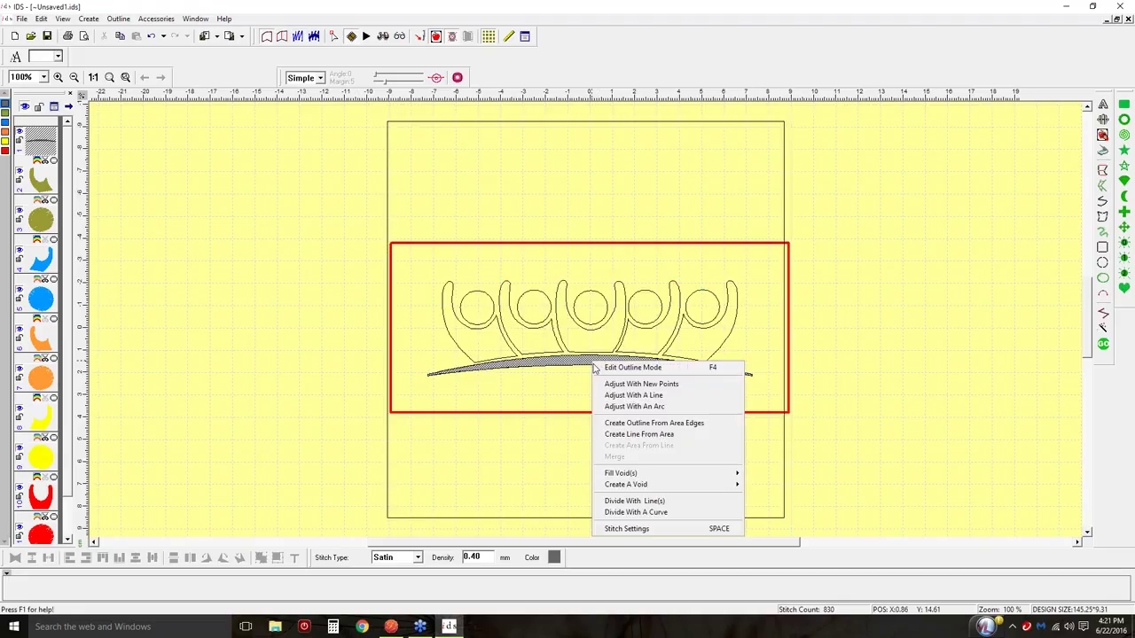
pyautogui.click(638, 497)
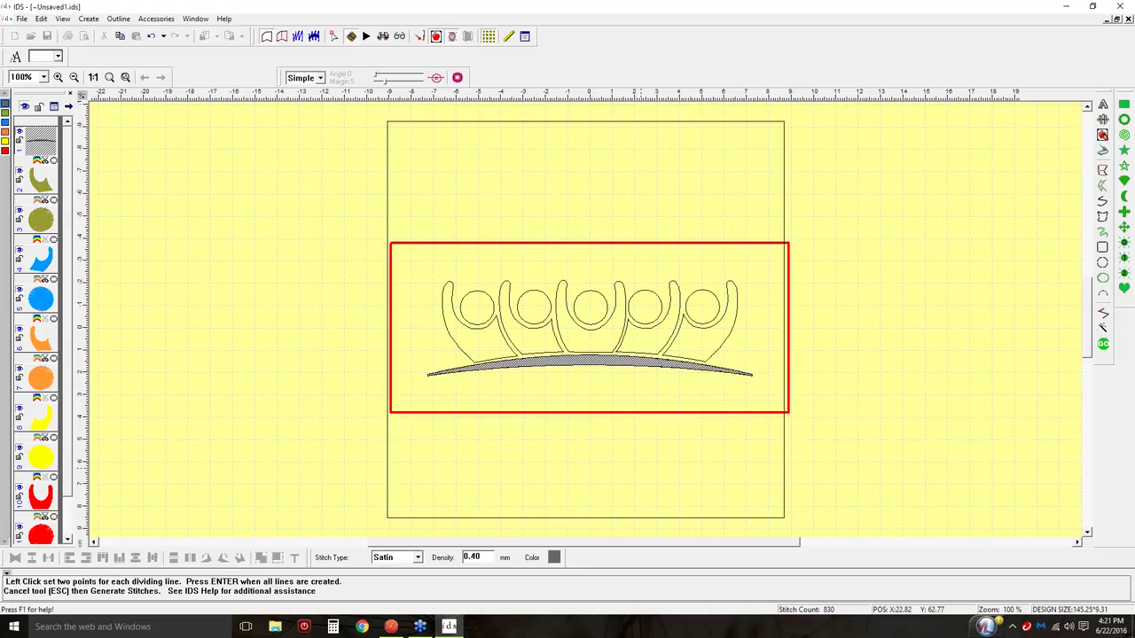
pyautogui.click(589, 107)
pyautogui.click(589, 448)
pyautogui.press('Escape')
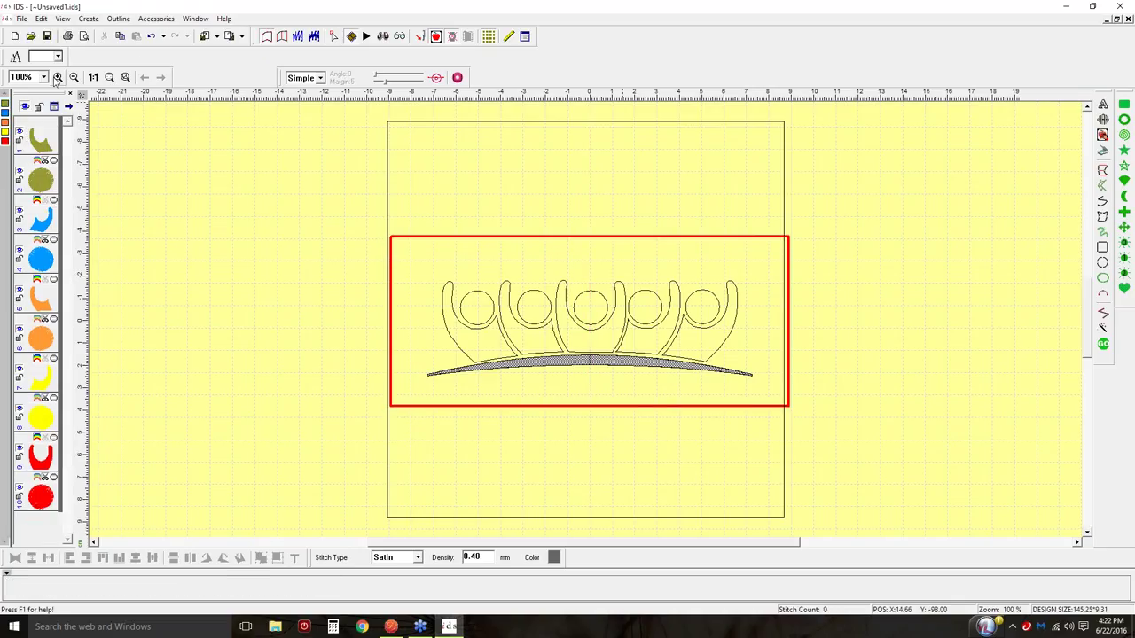
# Extend the arc's right half about 2 mm over the left half by moving both outline nodes at the dividing line
pyautogui.moveTo(516, 316); pyautogui.dragTo(625, 400)
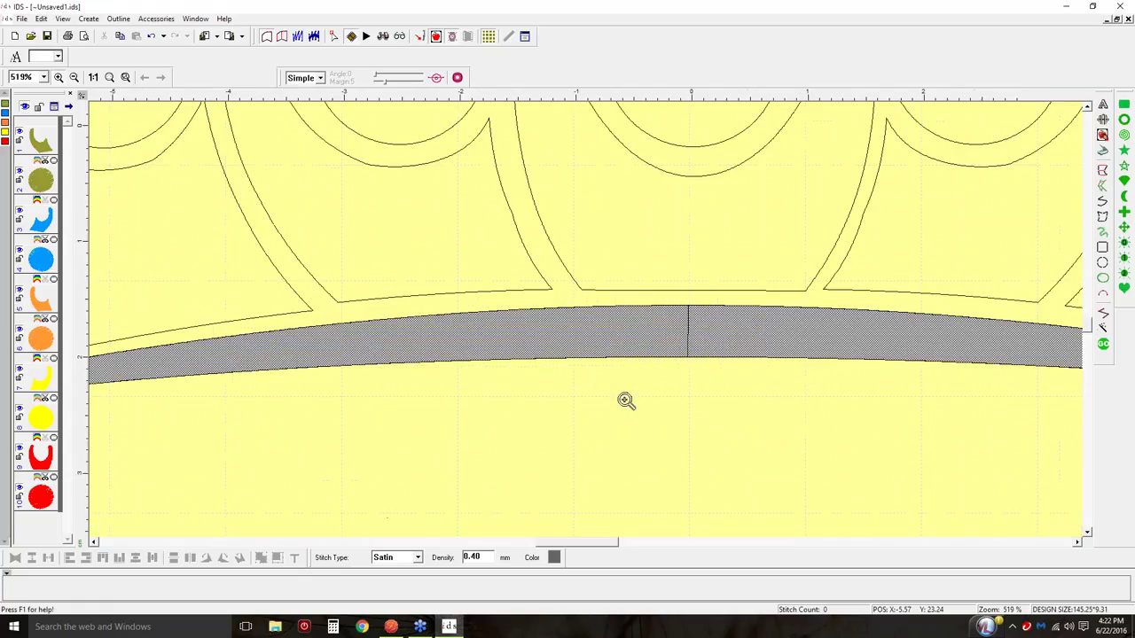
pyautogui.click(711, 390)
pyautogui.click(729, 334)
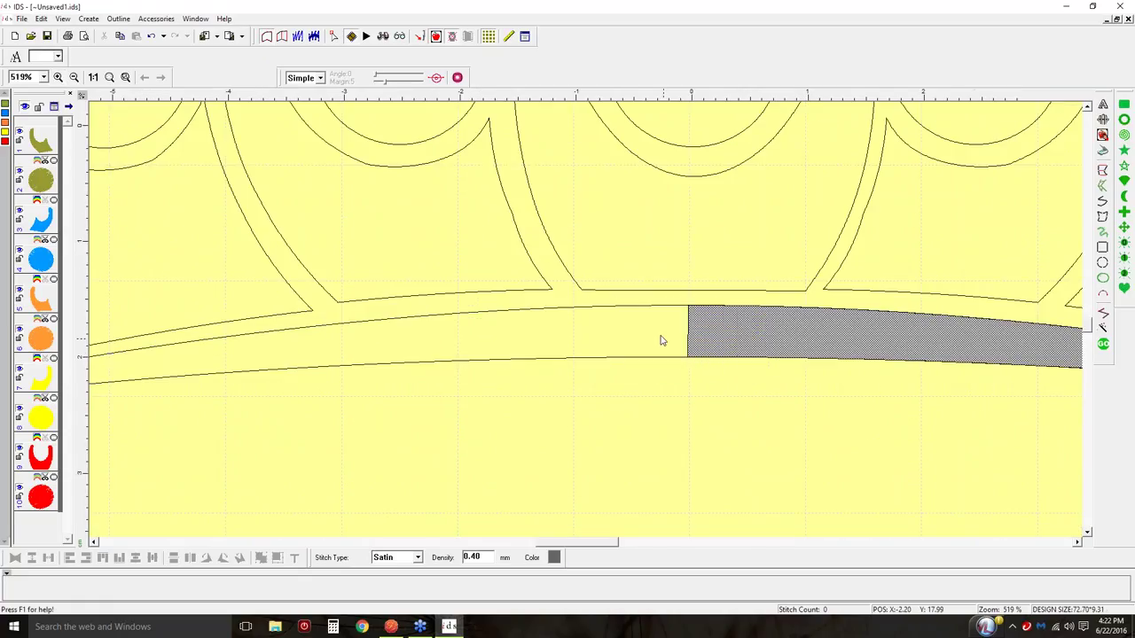
pyautogui.click(661, 336)
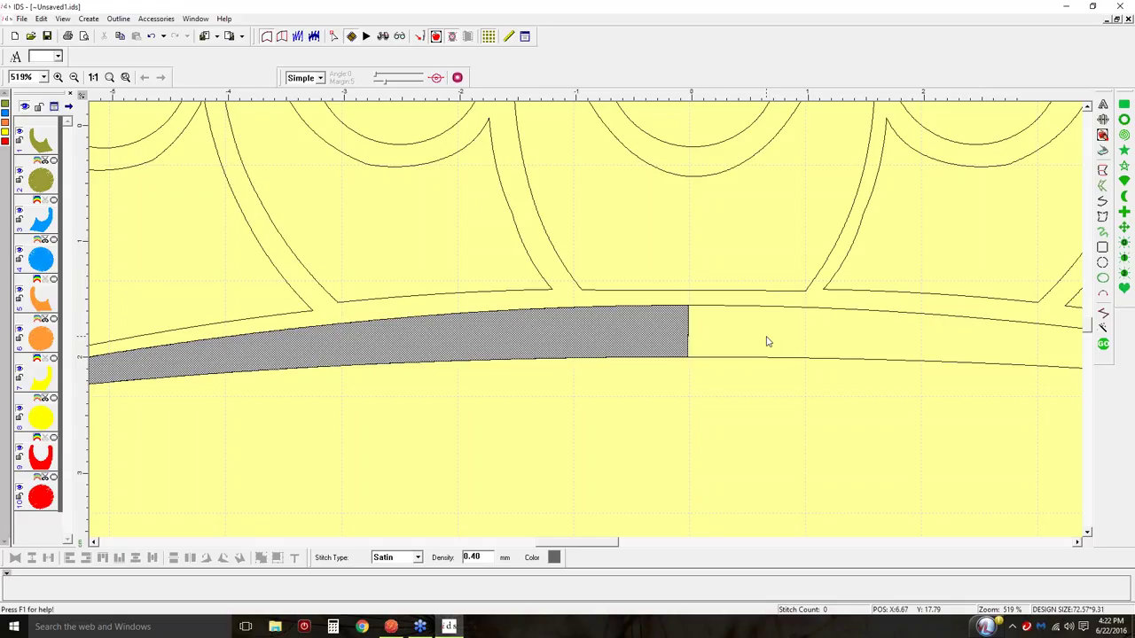
pyautogui.click(766, 337)
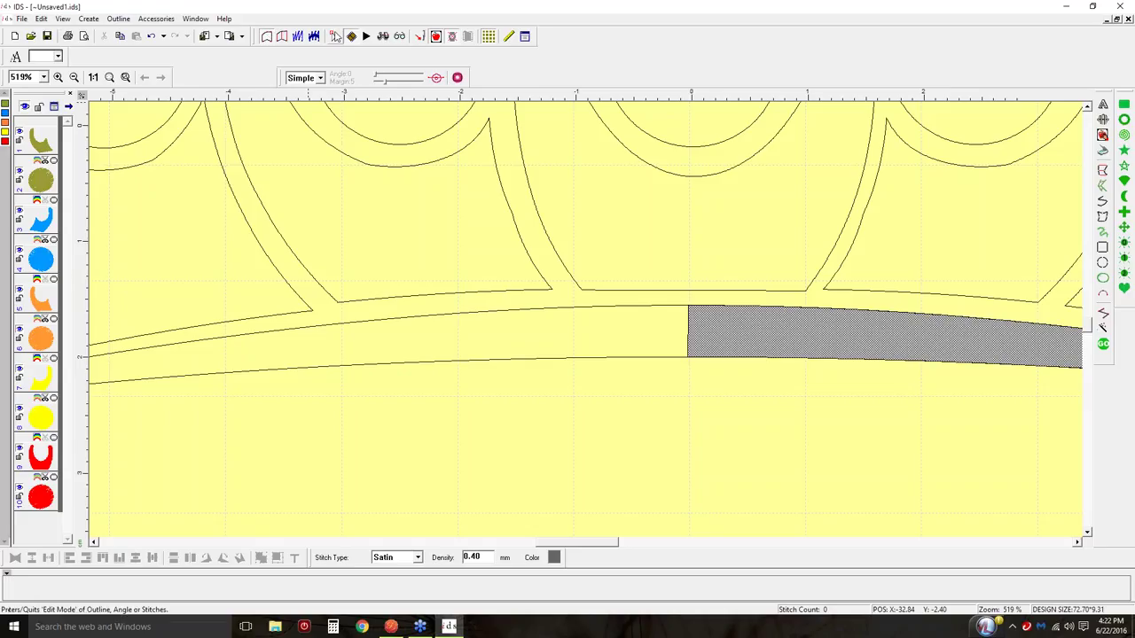
pyautogui.click(335, 35)
pyautogui.moveTo(687, 306); pyautogui.dragTo(663, 306)
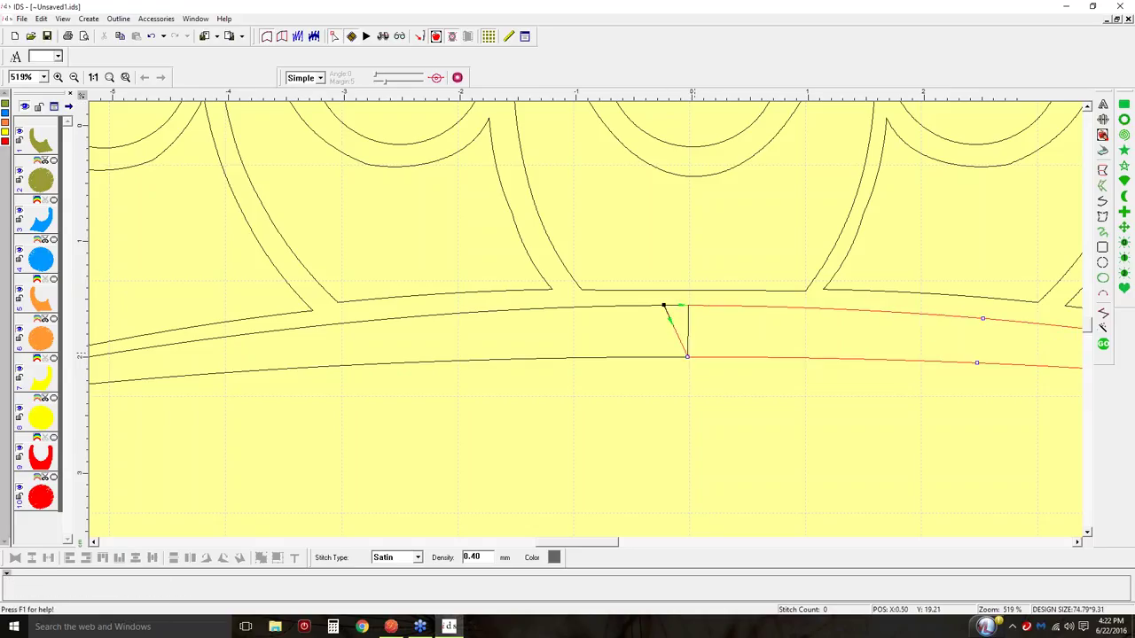
pyautogui.moveTo(688, 357); pyautogui.dragTo(664, 358)
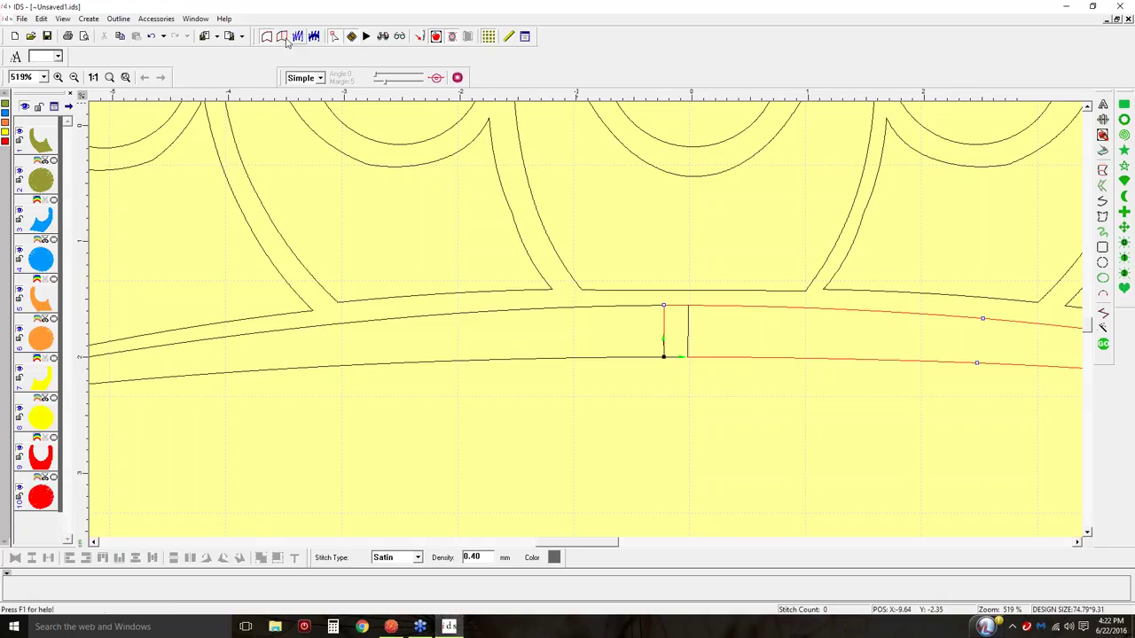
# Dock the zoom toolbar and the Simple fill toolbar in the same row as the main toolbar
pyautogui.click(93, 77)
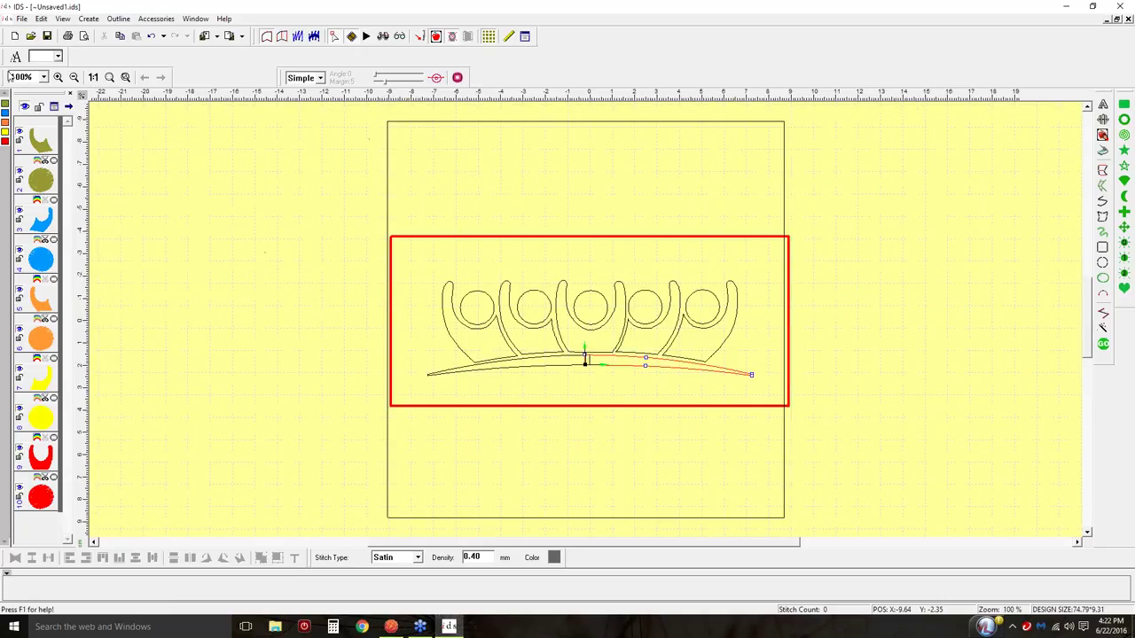
pyautogui.moveTo(549, 33); pyautogui.dragTo(550, 35)
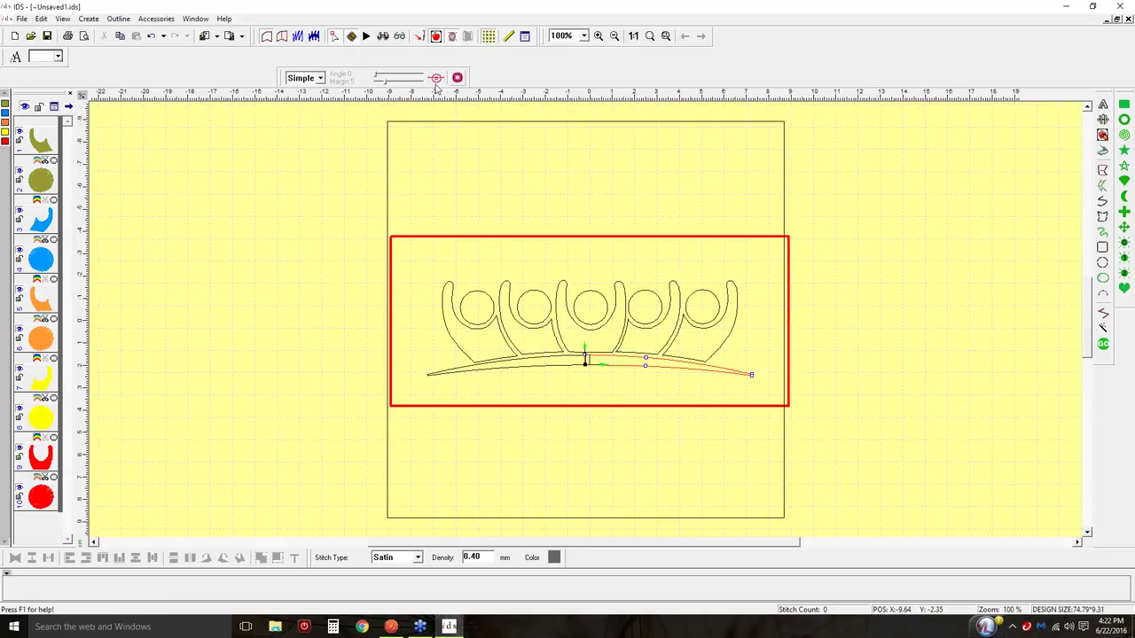
pyautogui.click(320, 78)
pyautogui.click(325, 78)
pyautogui.moveTo(718, 37); pyautogui.dragTo(719, 37)
pyautogui.click(906, 279)
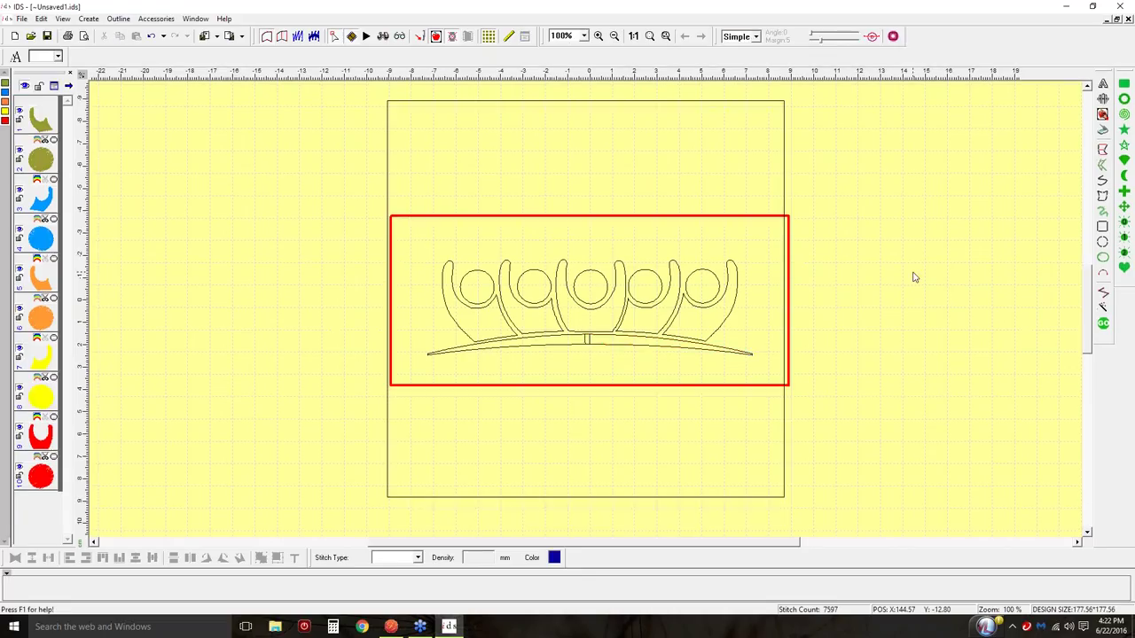
# Generate stitches for the outlined design and check the entry and exit points of the two gray arc halves
pyautogui.click(1104, 326)
pyautogui.click(37, 122)
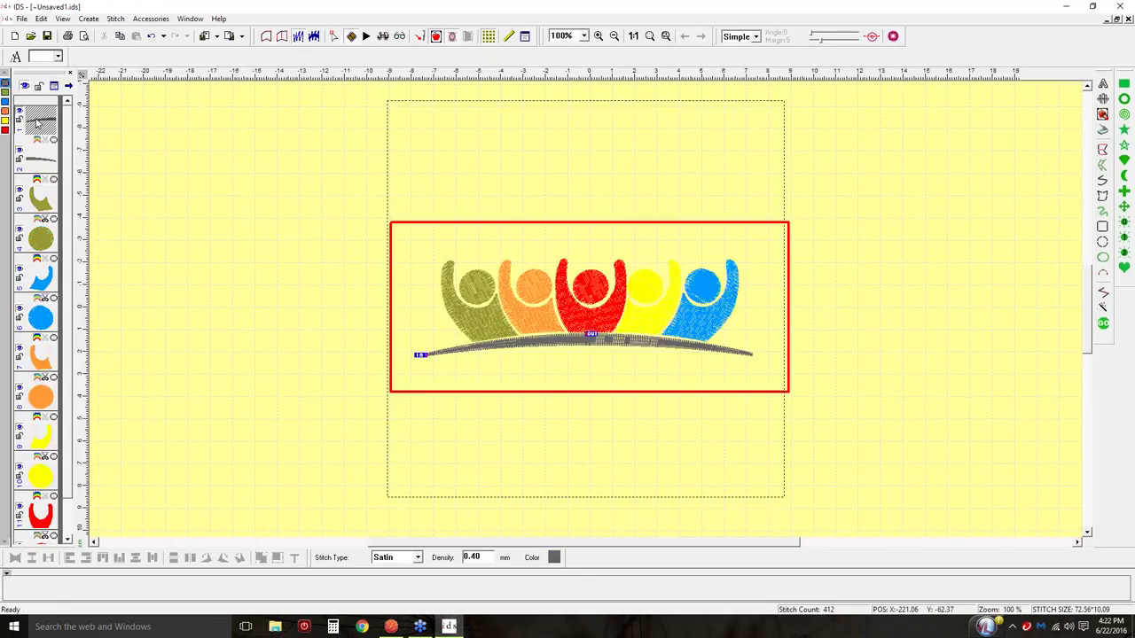
pyautogui.click(38, 159)
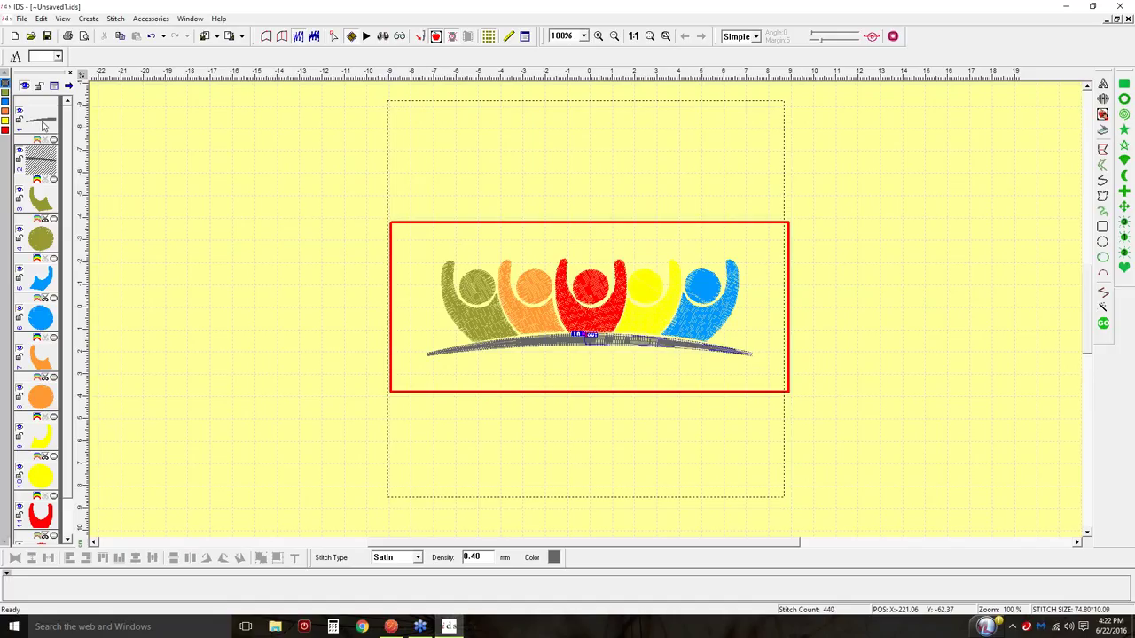
pyautogui.click(43, 123)
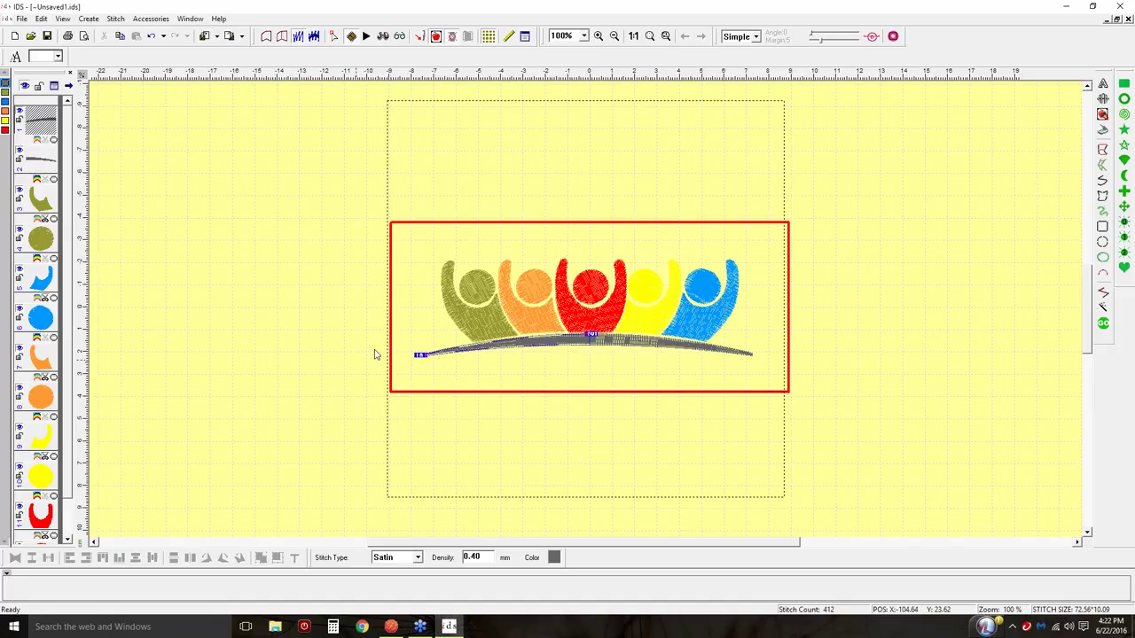
pyautogui.hotkey('ctrl', 'a')
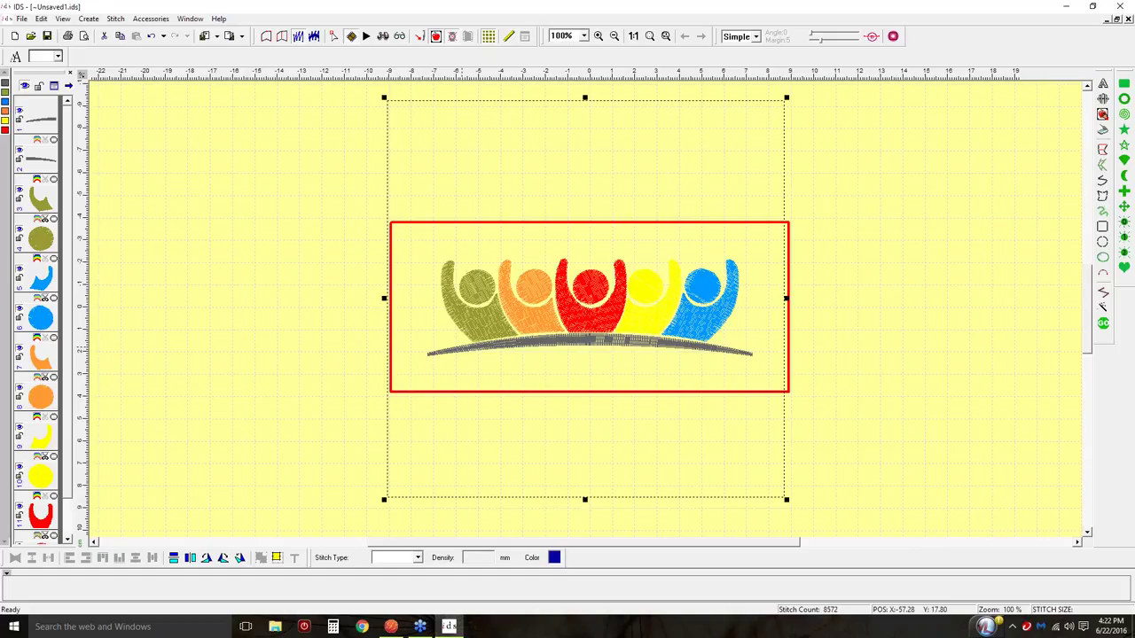
# Move the gray arc halves' entry points to the arc's center and their exit points to its outer tips
pyautogui.click(507, 353)
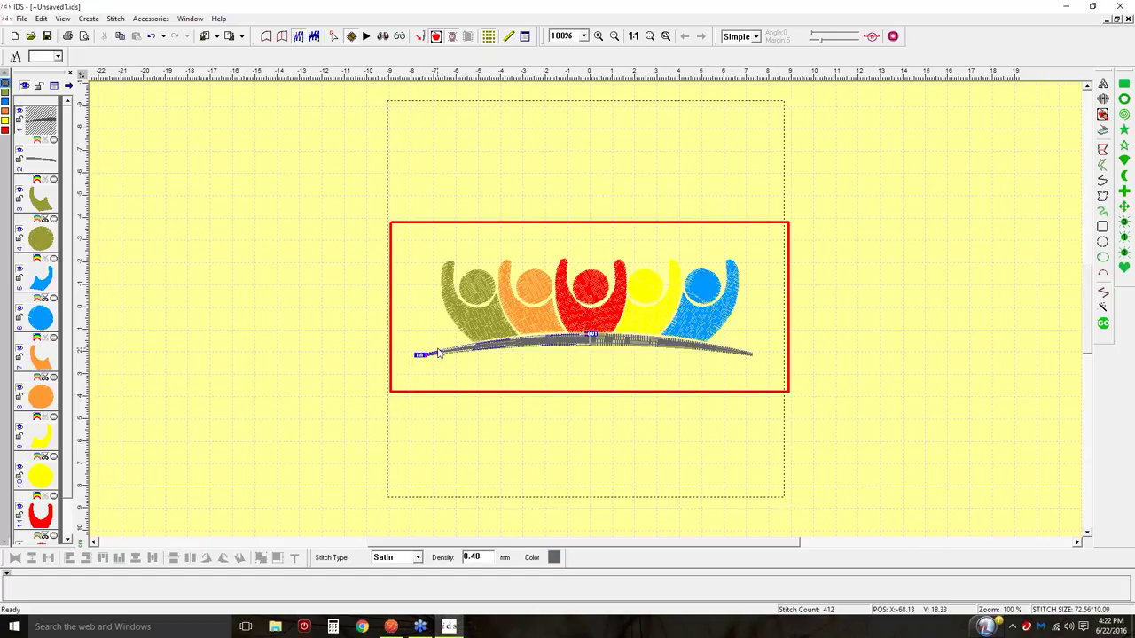
pyautogui.moveTo(422, 355)
pyautogui.mouseDown()
pyautogui.moveTo(608, 332)
pyautogui.moveTo(393, 339)
pyautogui.moveTo(378, 354)
pyautogui.mouseUp()
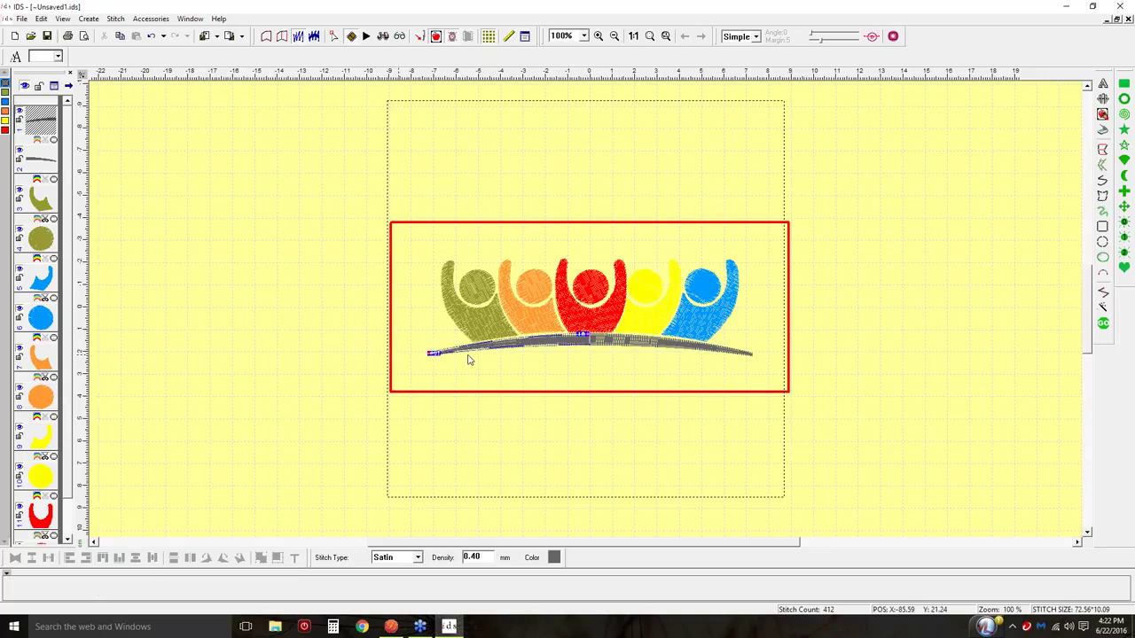
pyautogui.moveTo(581, 341); pyautogui.dragTo(792, 371)
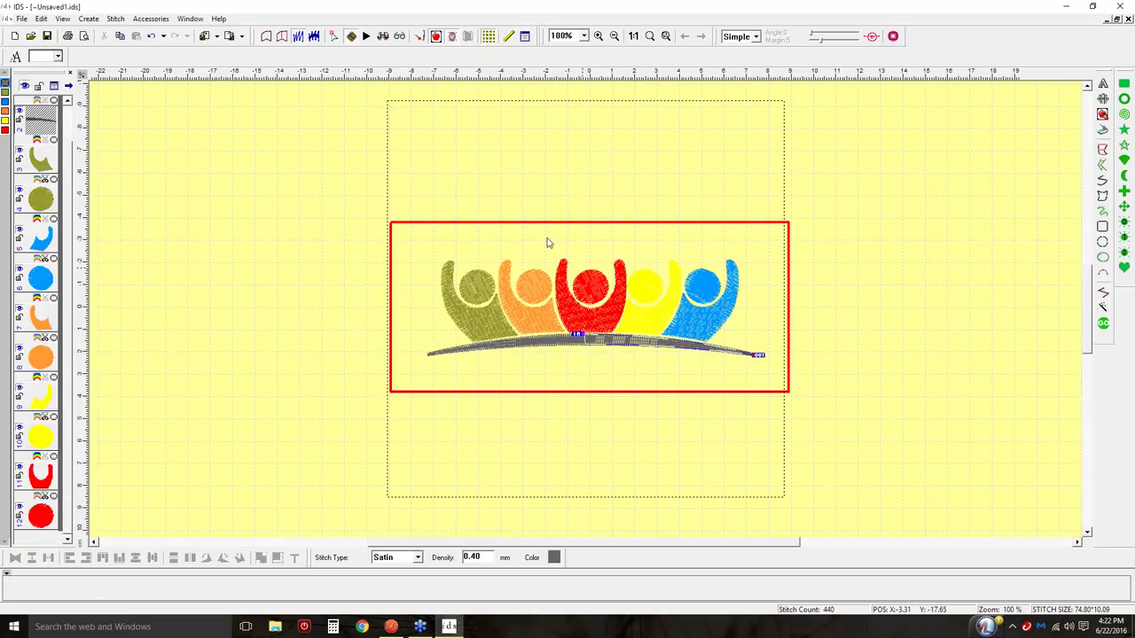
pyautogui.click(342, 187)
# Run the sewing simulation to examine how the gray arc's first half stitches out
pyautogui.click(367, 37)
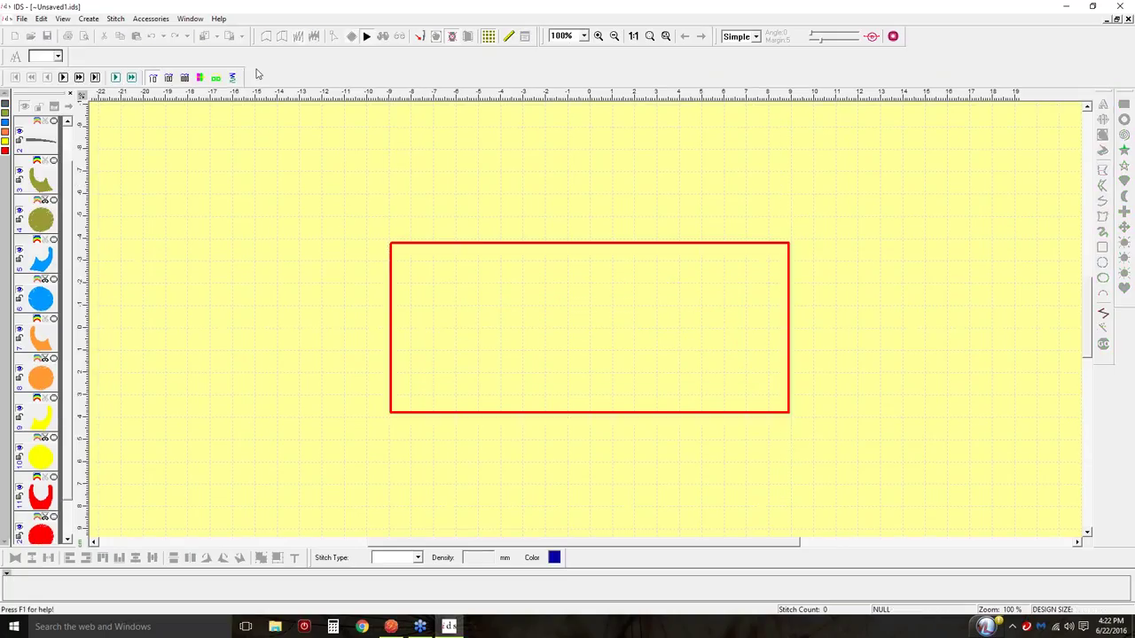
pyautogui.click(116, 78)
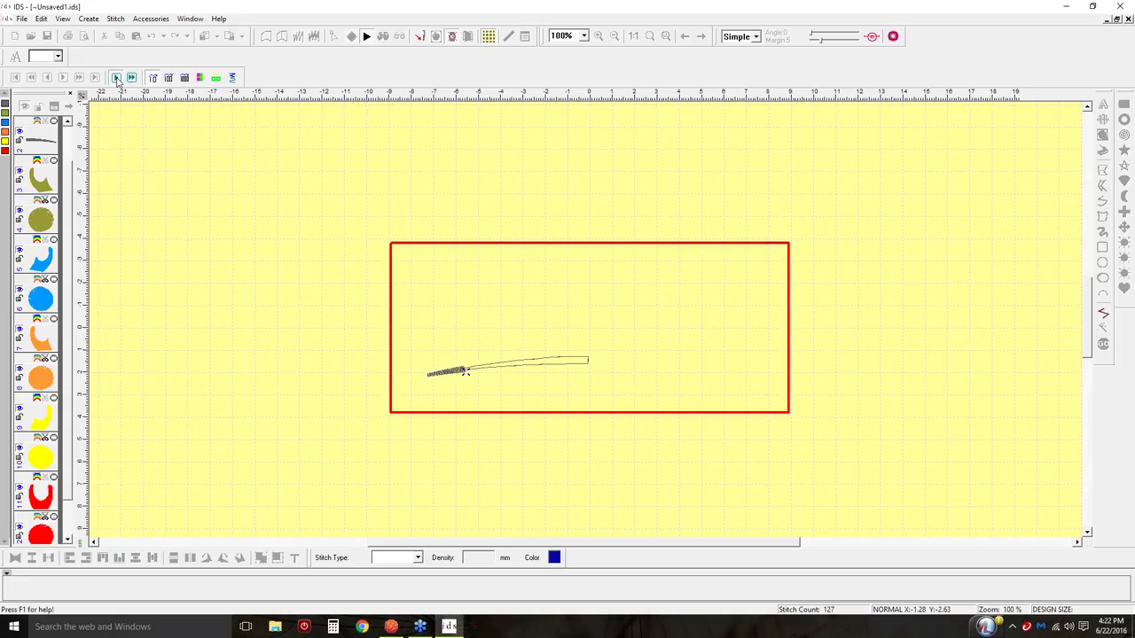
pyautogui.click(117, 78)
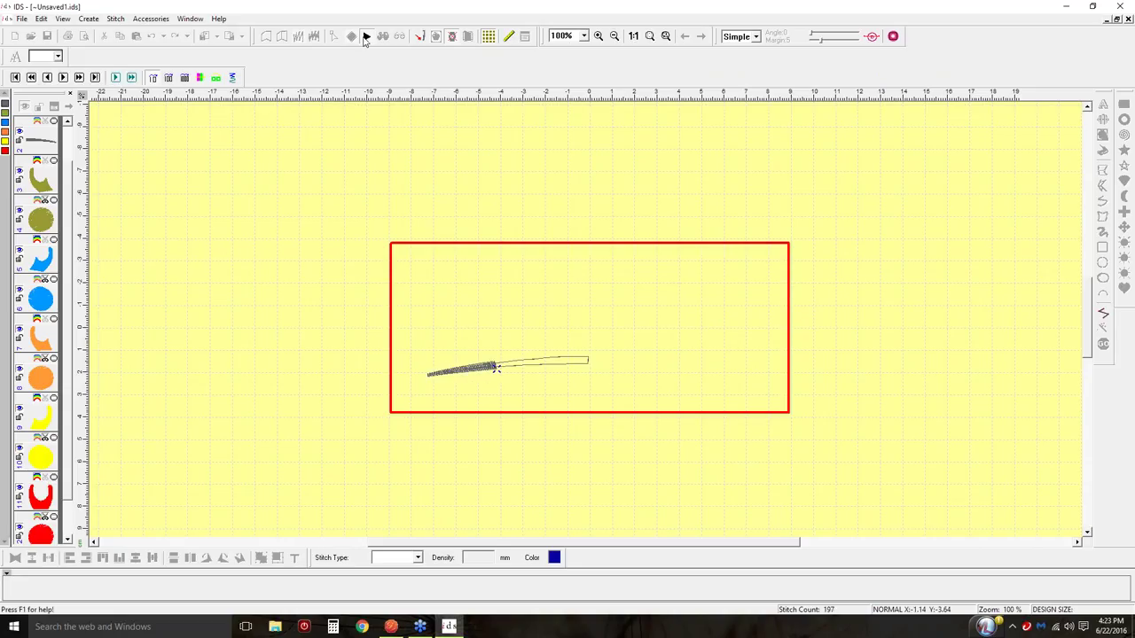
pyautogui.click(366, 36)
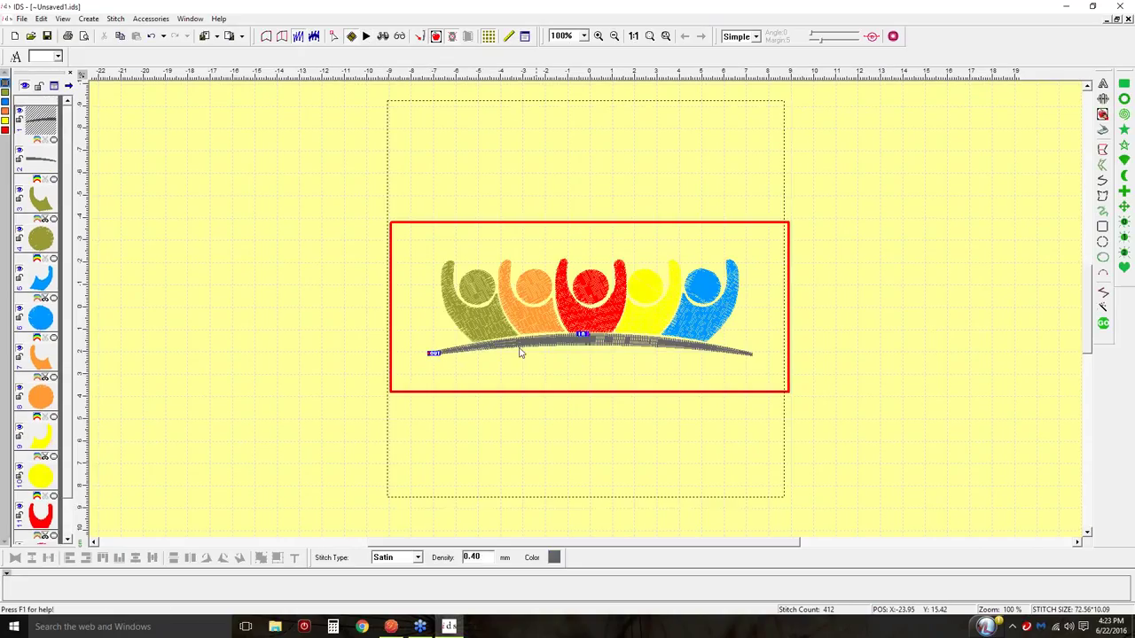
# Reverse both gray arc halves so they enter at the outer tips and exit at the arc's center
pyautogui.moveTo(591, 350); pyautogui.dragTo(608, 355)
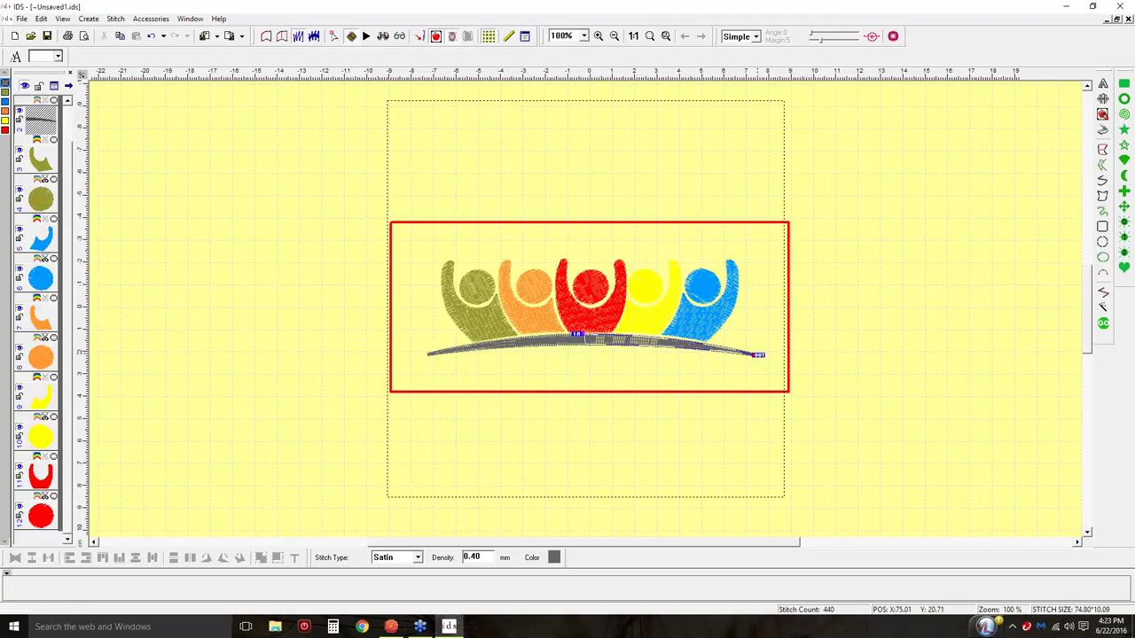
pyautogui.click(570, 358)
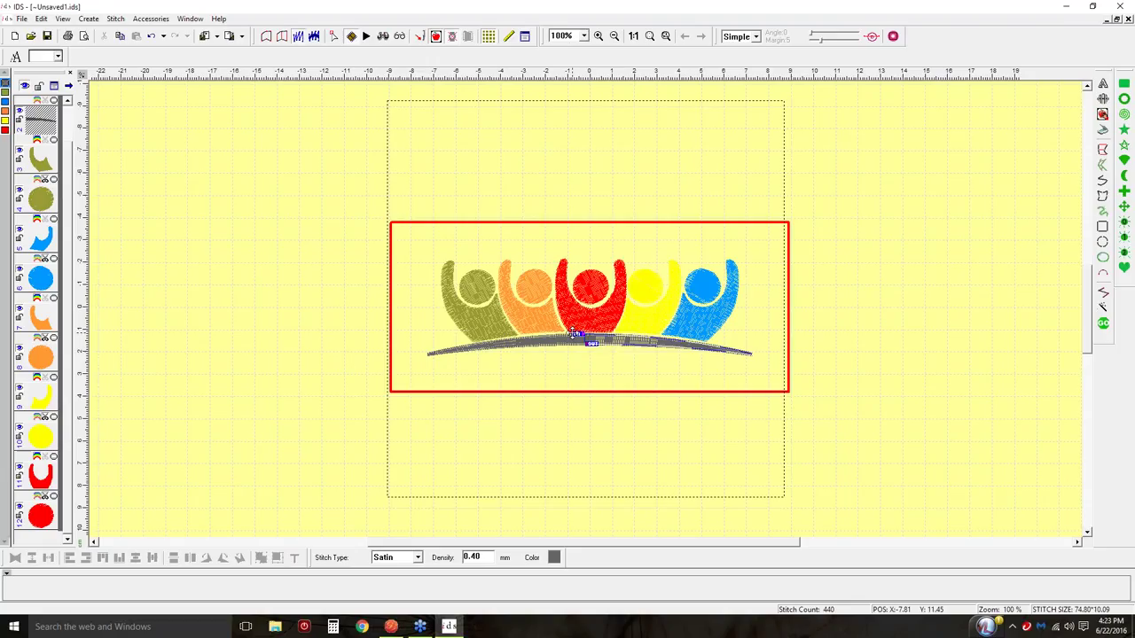
pyautogui.moveTo(587, 343); pyautogui.dragTo(758, 364)
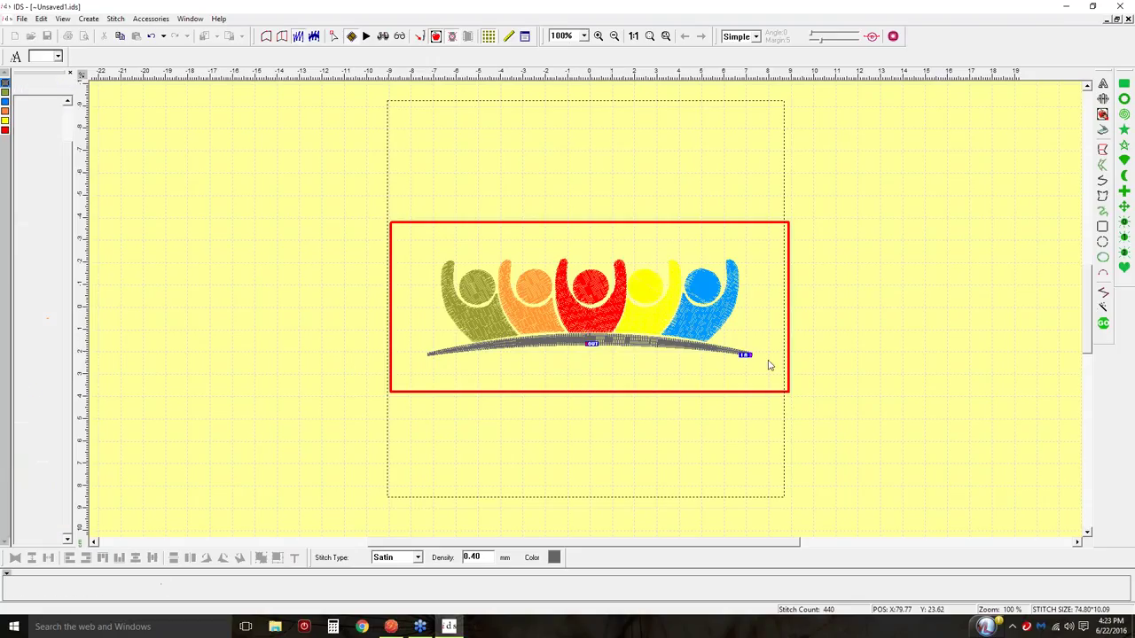
pyautogui.click(535, 354)
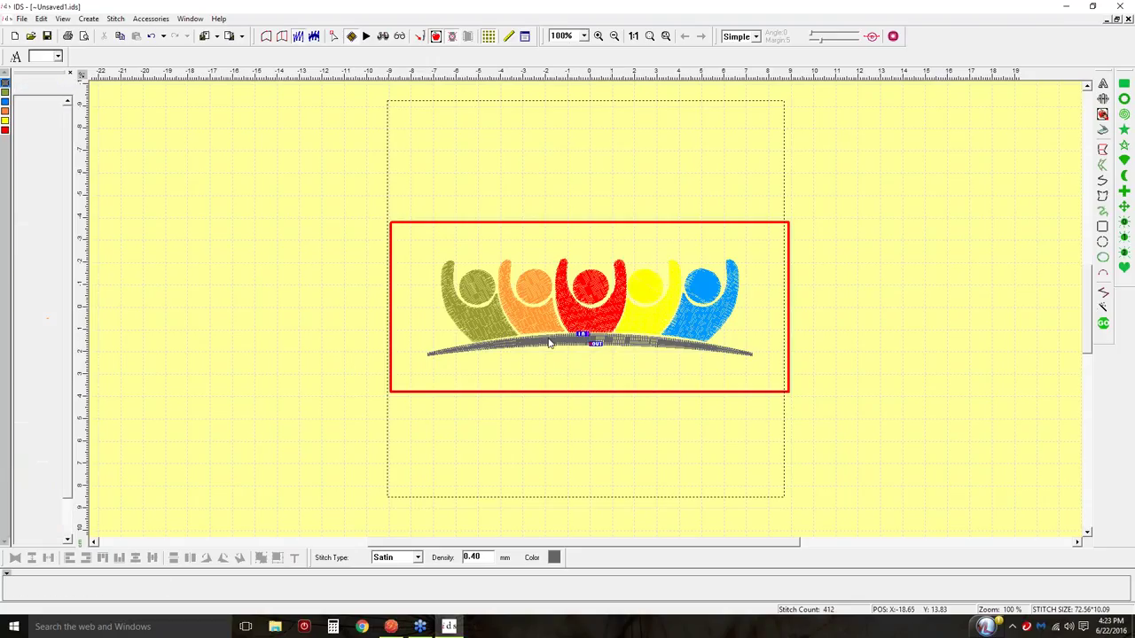
pyautogui.click(376, 351)
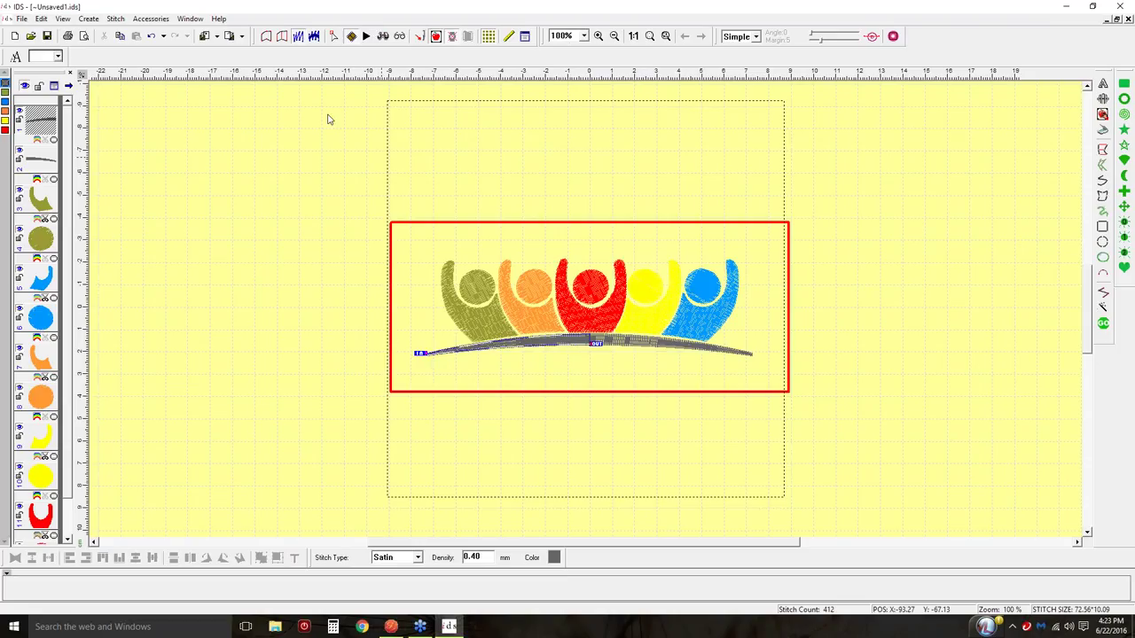
# Simulate the sewing again to examine both arc halves and the start of the olive figure
pyautogui.click(366, 35)
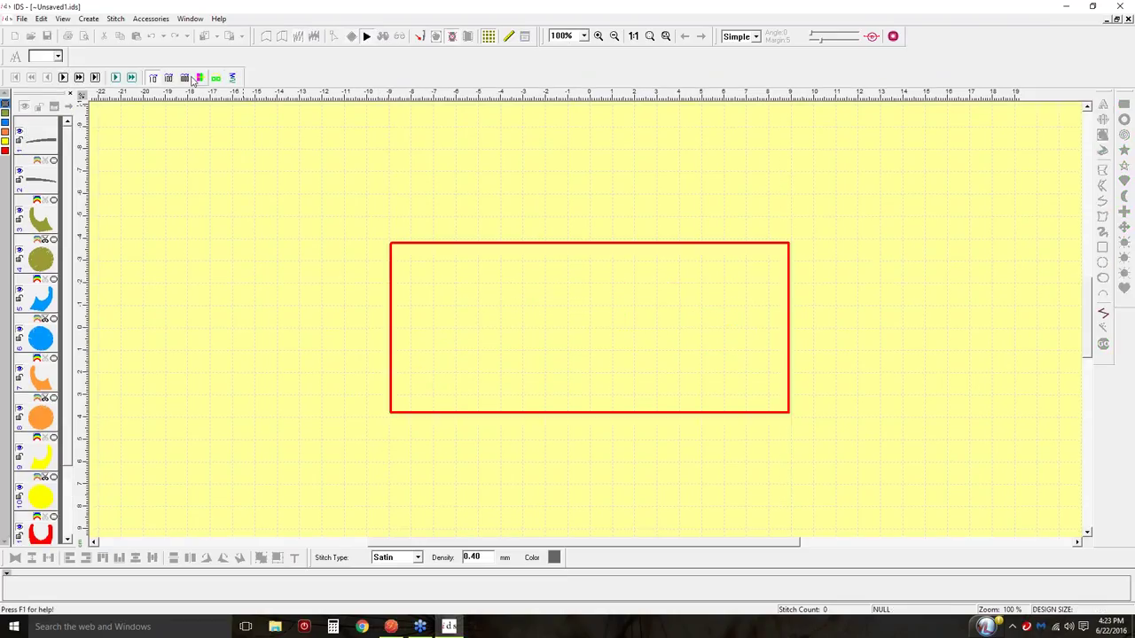
pyautogui.click(117, 78)
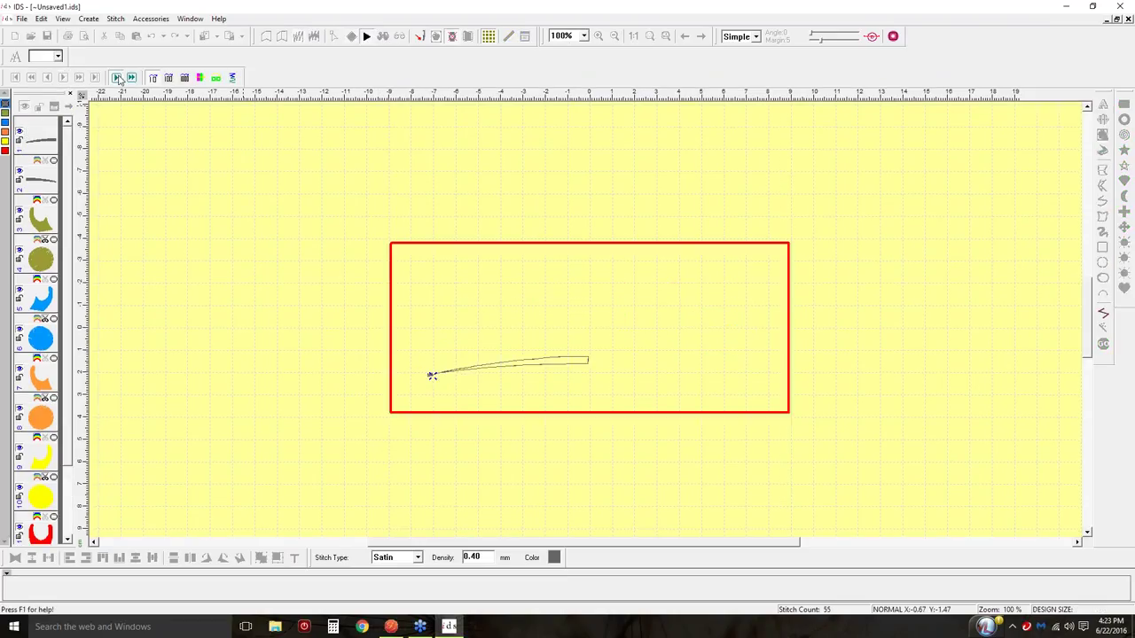
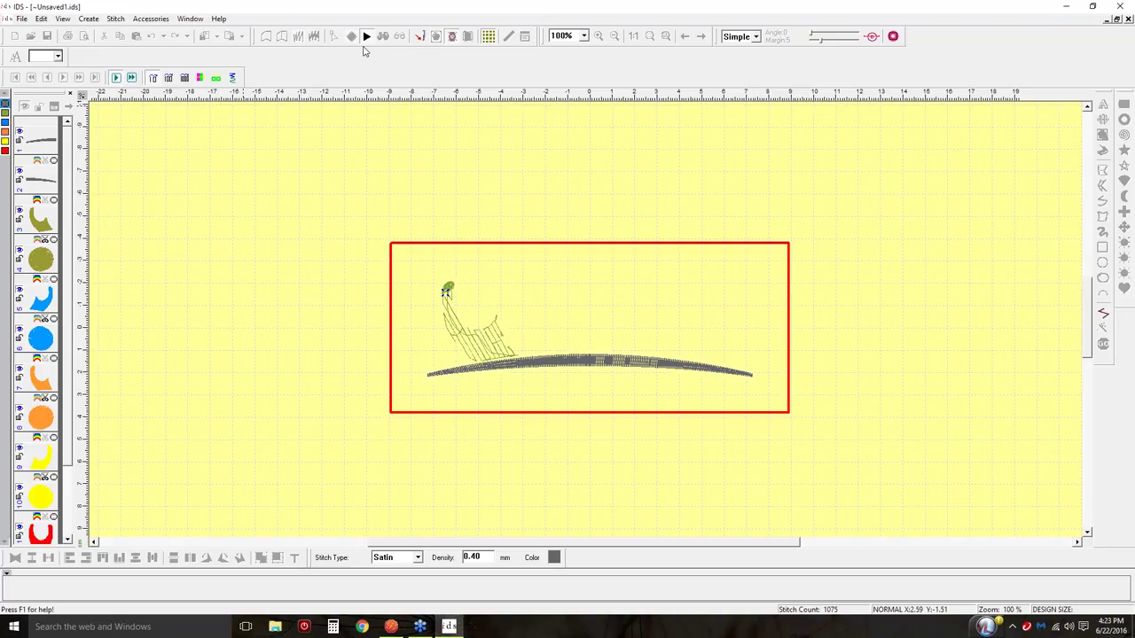
pyautogui.click(366, 36)
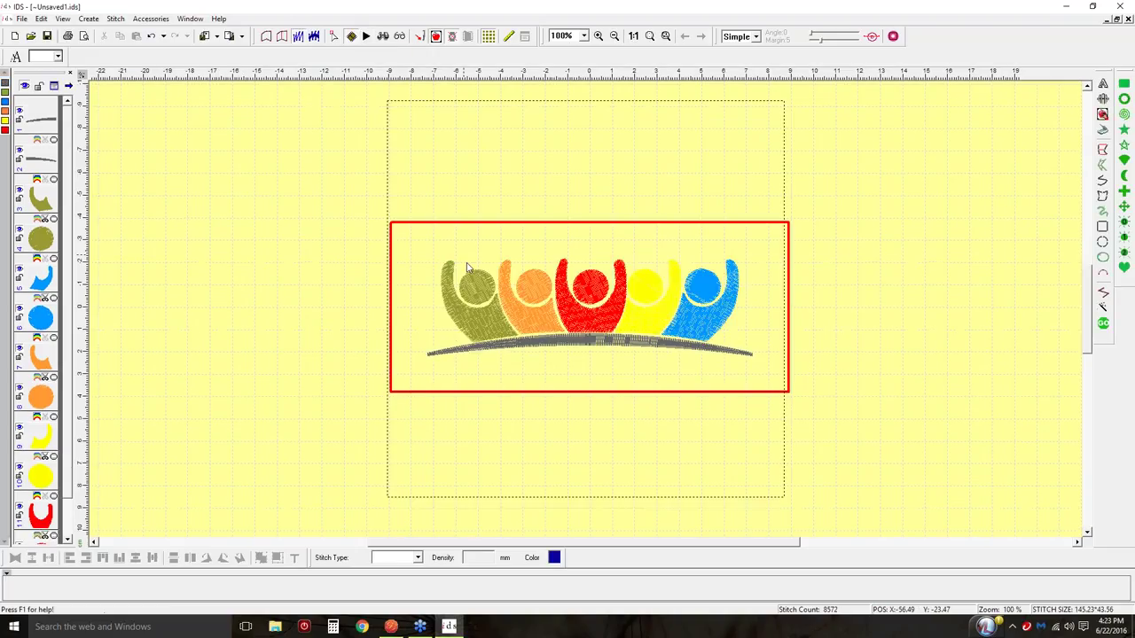
# Set the standard pull compensation of both gray arc halves to 0.6 mm in their stitch properties
pyautogui.click(634, 346)
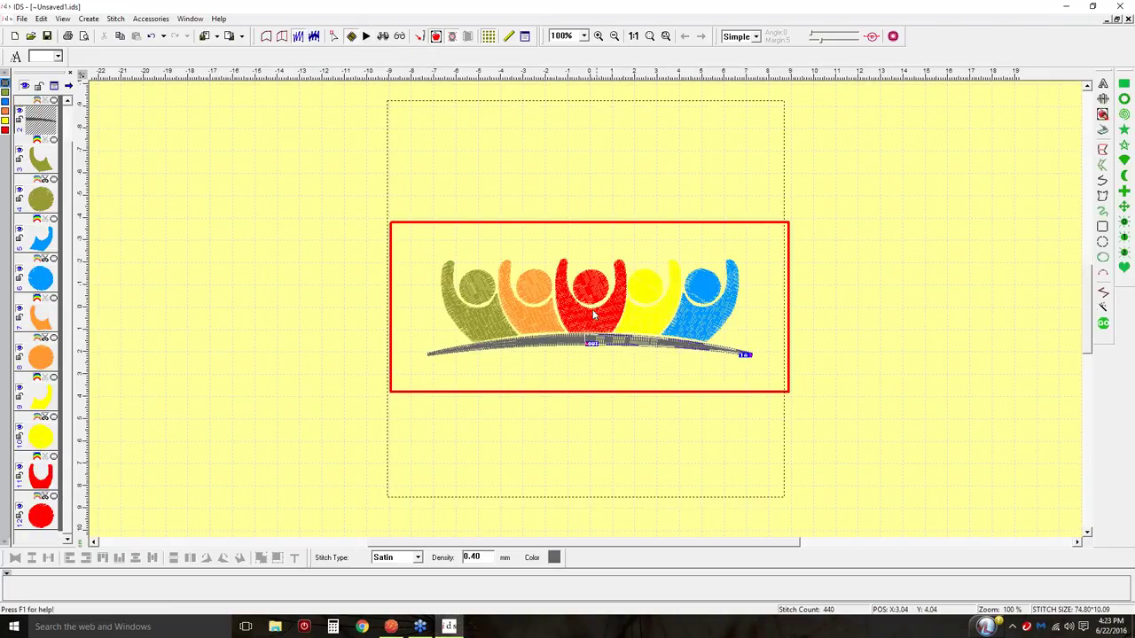
pyautogui.click(156, 129)
pyautogui.click(8, 81)
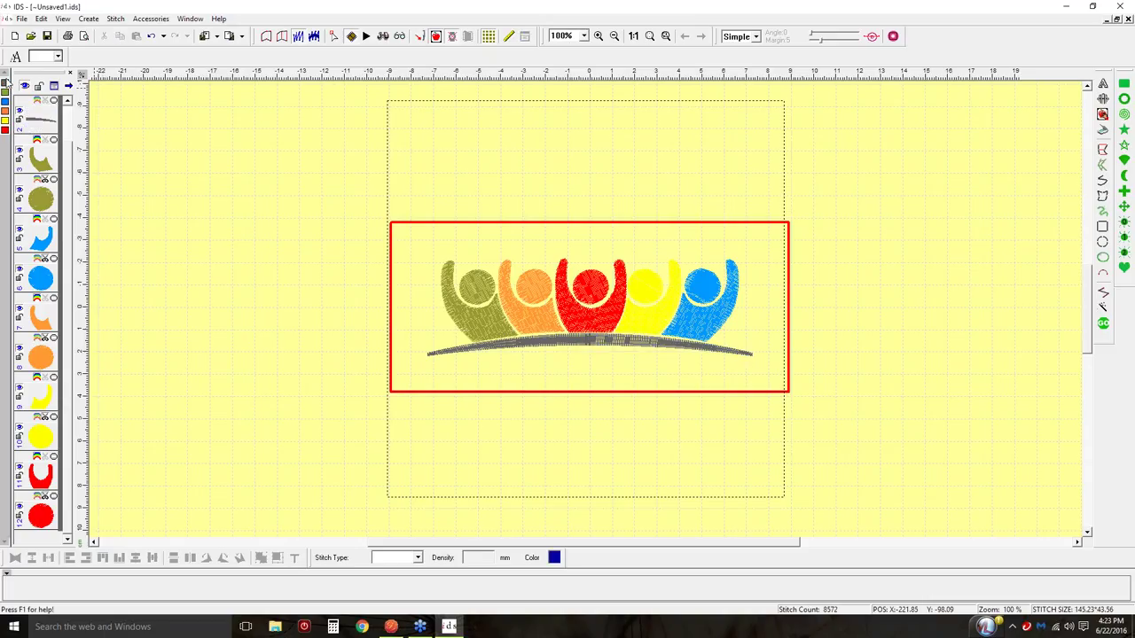
pyautogui.click(524, 36)
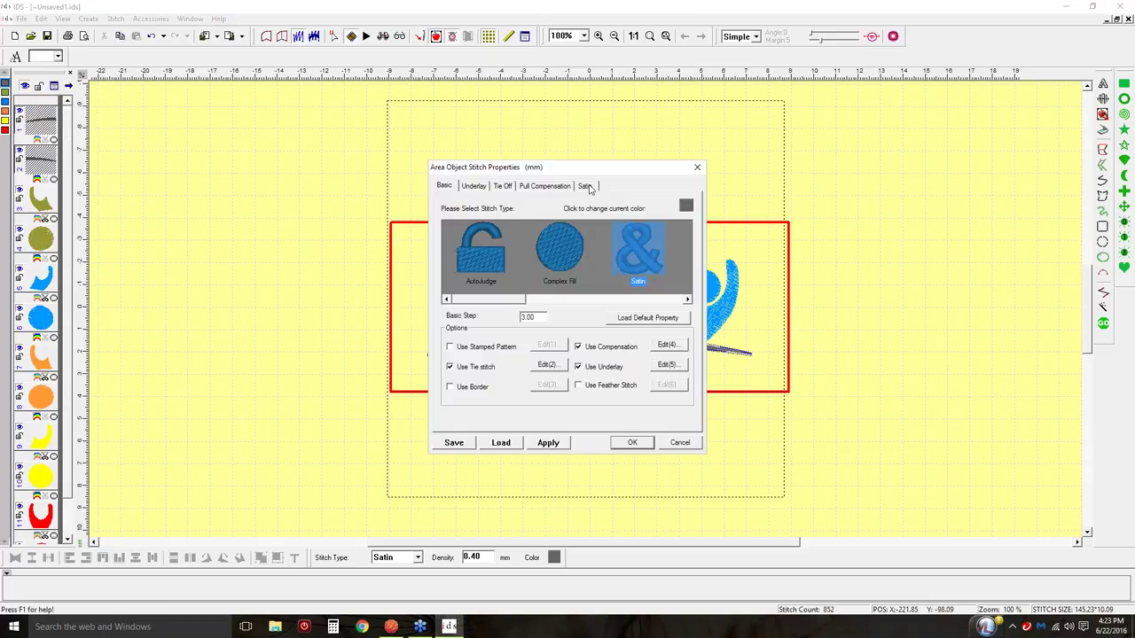
pyautogui.moveTo(550, 226); pyautogui.dragTo(505, 223)
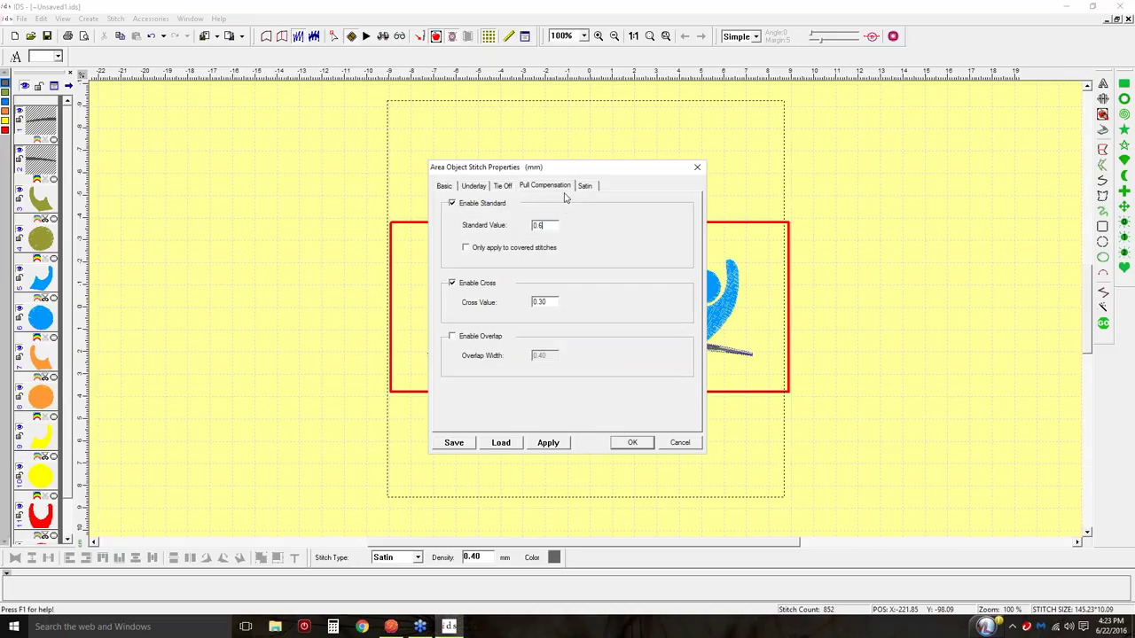
# Remove the Edge underlay from both gray arc halves and apply the stitch properties
pyautogui.click(468, 187)
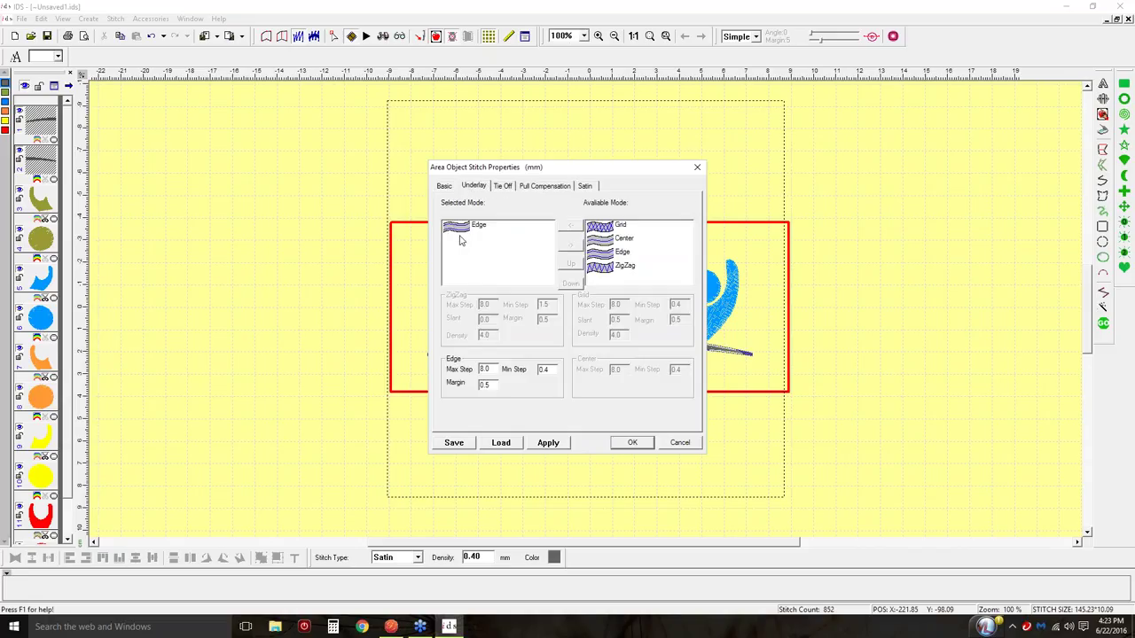
pyautogui.click(465, 228)
pyautogui.click(570, 246)
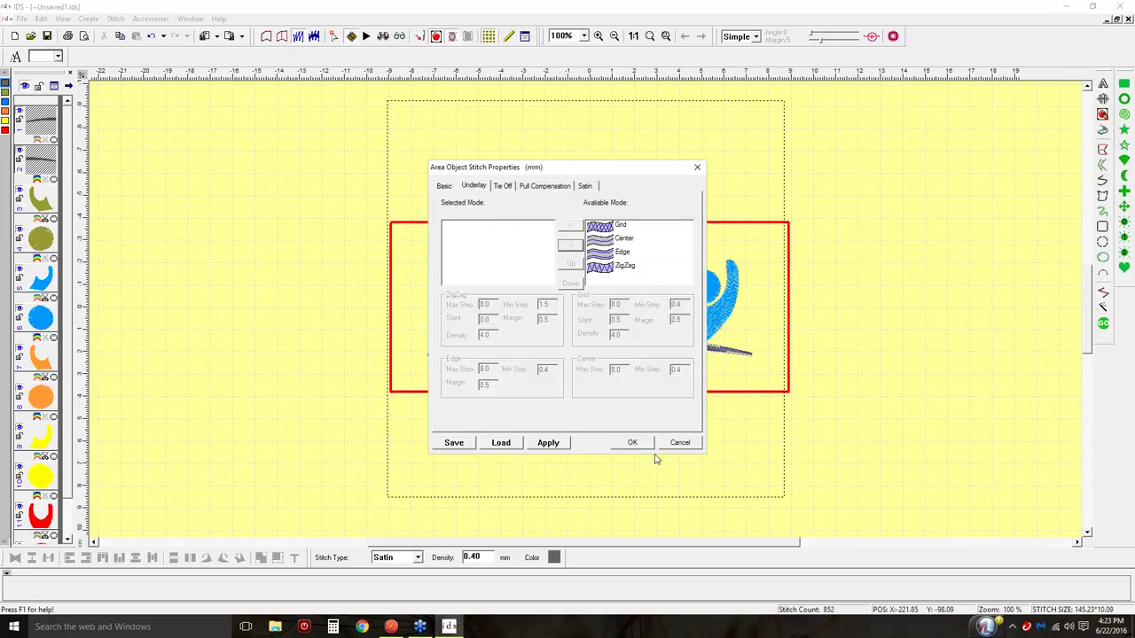
pyautogui.click(540, 443)
pyautogui.click(630, 443)
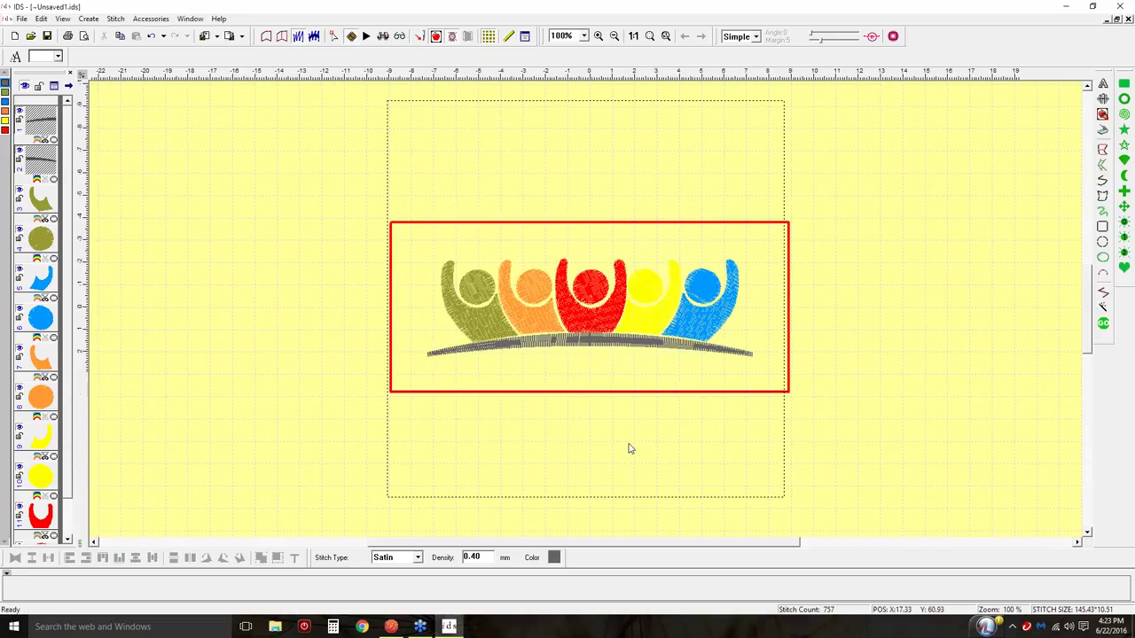
# Place both arc halves' entry points at the arc's center and their exit points at the outer tips
pyautogui.click(558, 339)
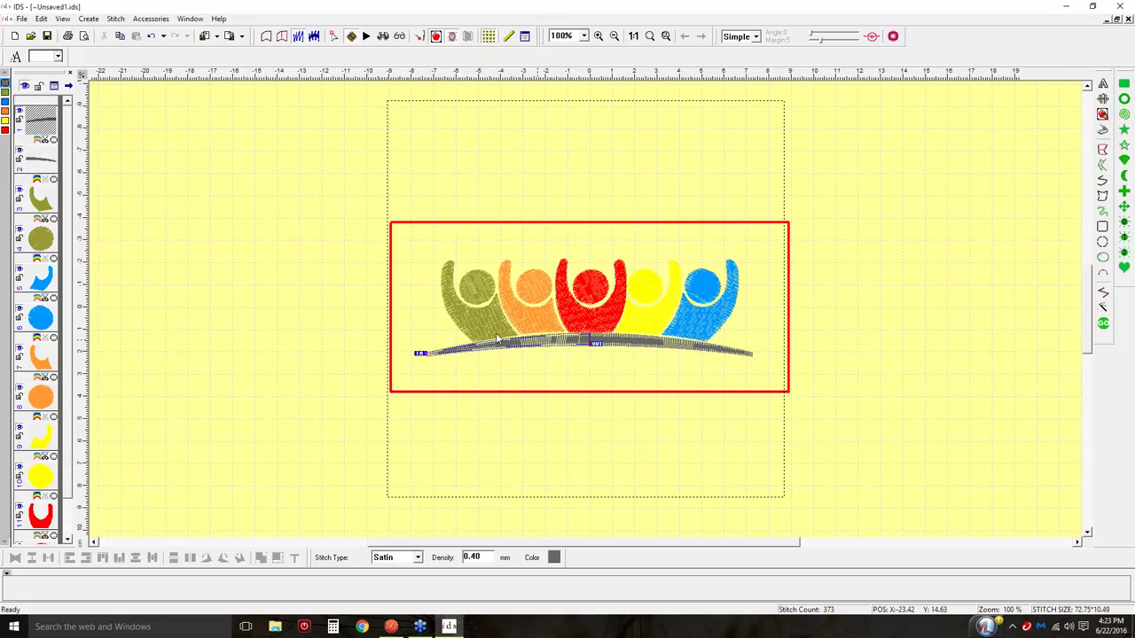
pyautogui.moveTo(417, 352)
pyautogui.mouseDown()
pyautogui.moveTo(581, 342)
pyautogui.moveTo(337, 374)
pyautogui.mouseUp()
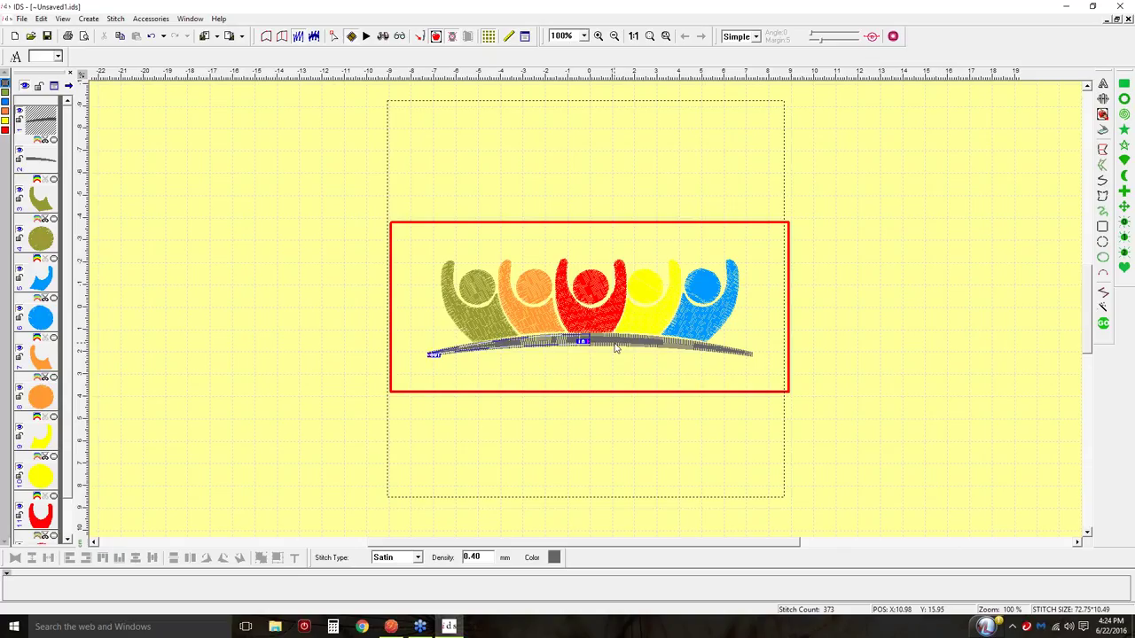
pyautogui.moveTo(746, 355)
pyautogui.mouseDown()
pyautogui.moveTo(783, 372)
pyautogui.moveTo(597, 348)
pyautogui.mouseUp()
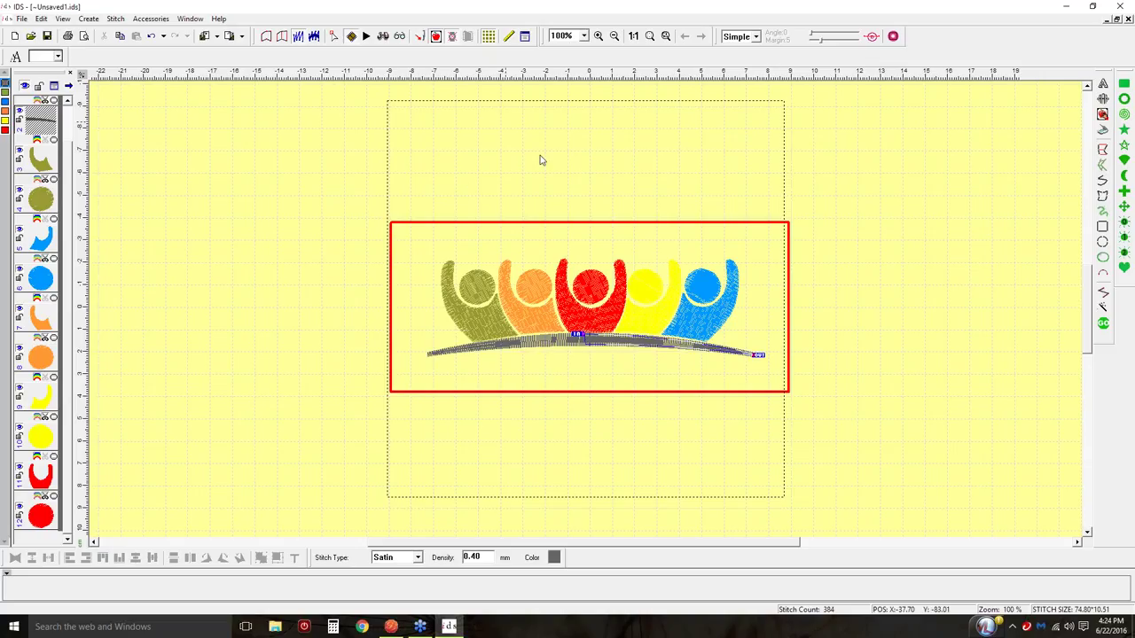
# Simulate the sewing of the gray arc to examine its stitching without edge underlay
pyautogui.click(368, 37)
pyautogui.click(118, 78)
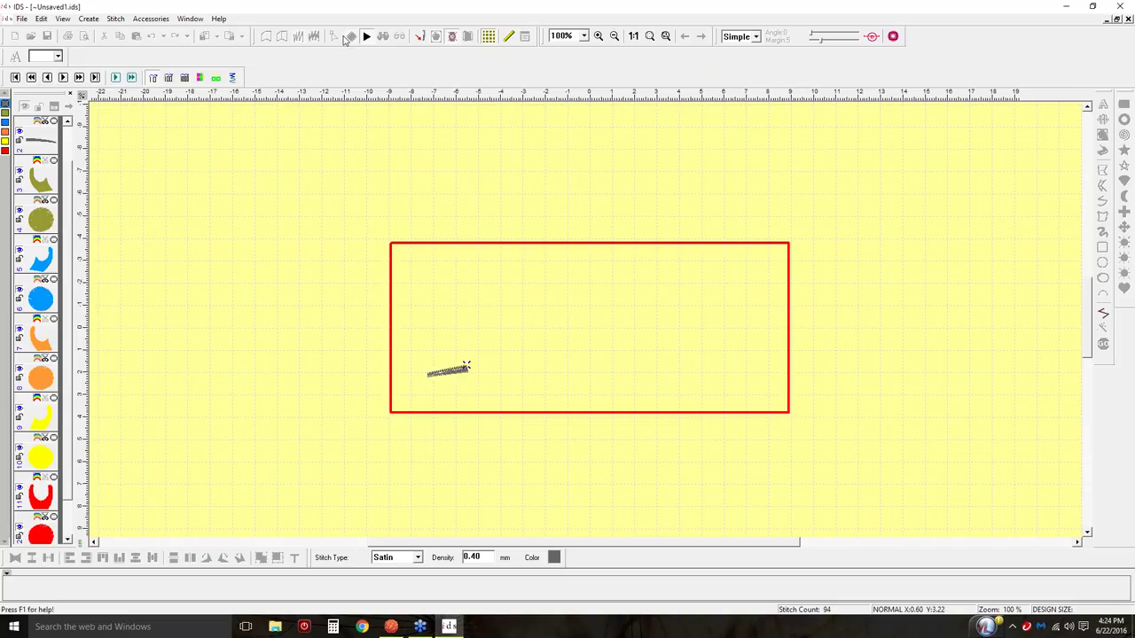
pyautogui.click(368, 35)
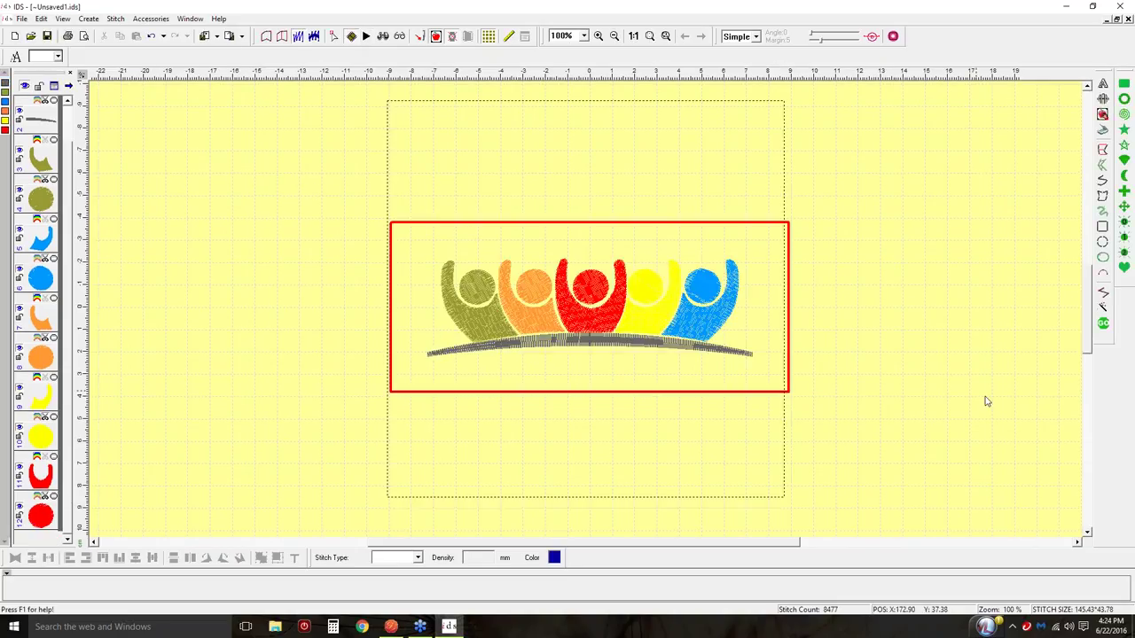
# Regenerate the design's stitches and simulate the sewing of the gray arc through the start of the olive figure
pyautogui.click(1103, 324)
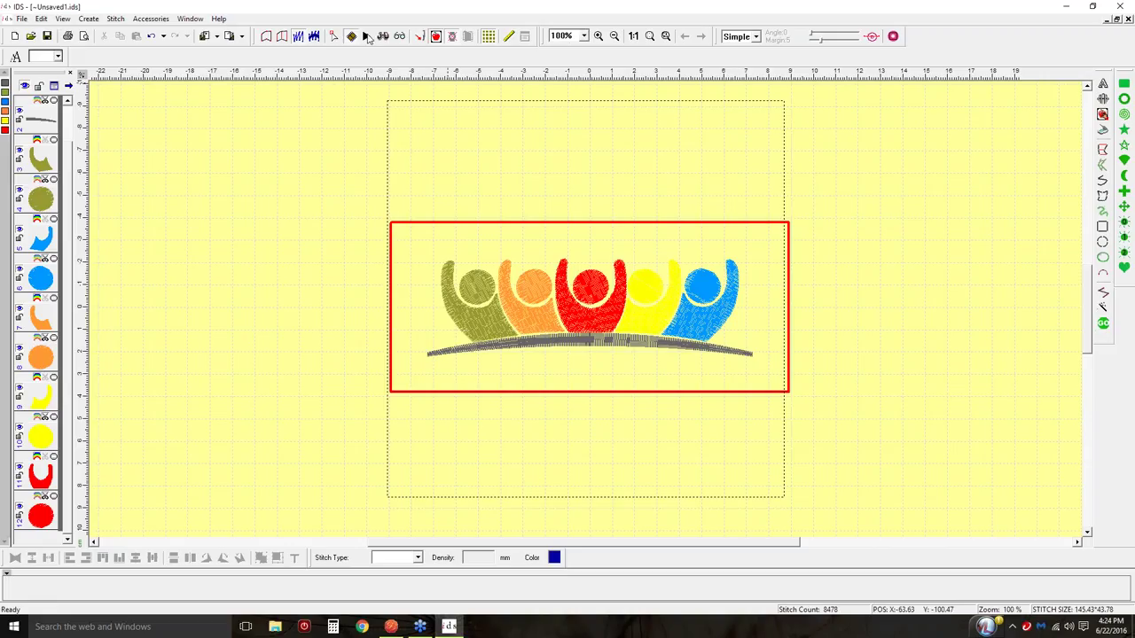
pyautogui.click(367, 37)
pyautogui.click(116, 78)
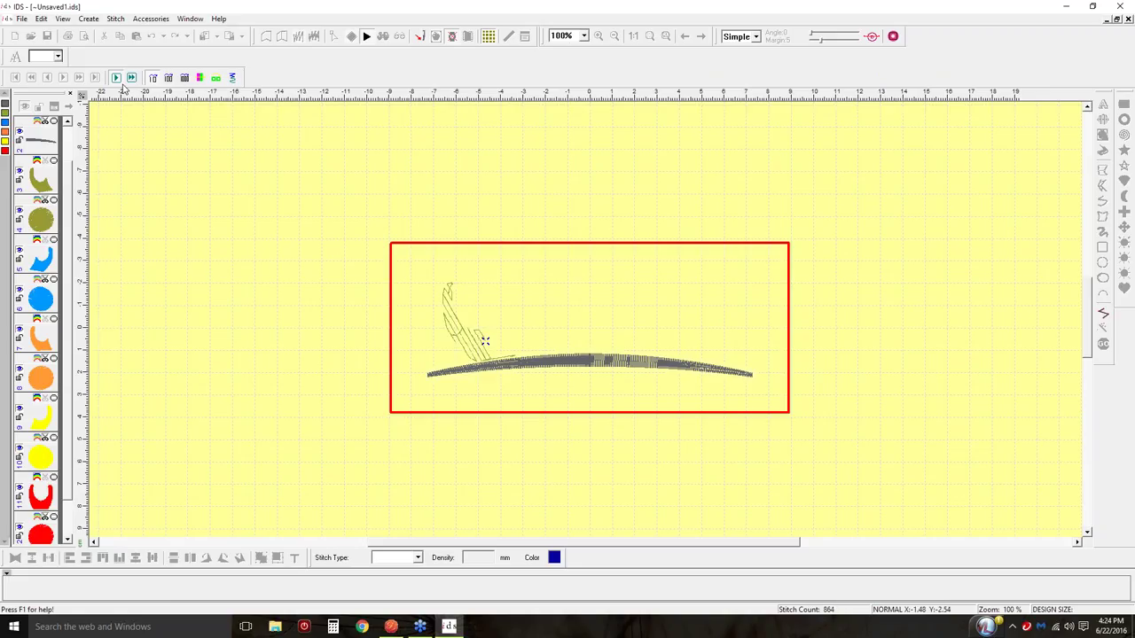
pyautogui.click(367, 36)
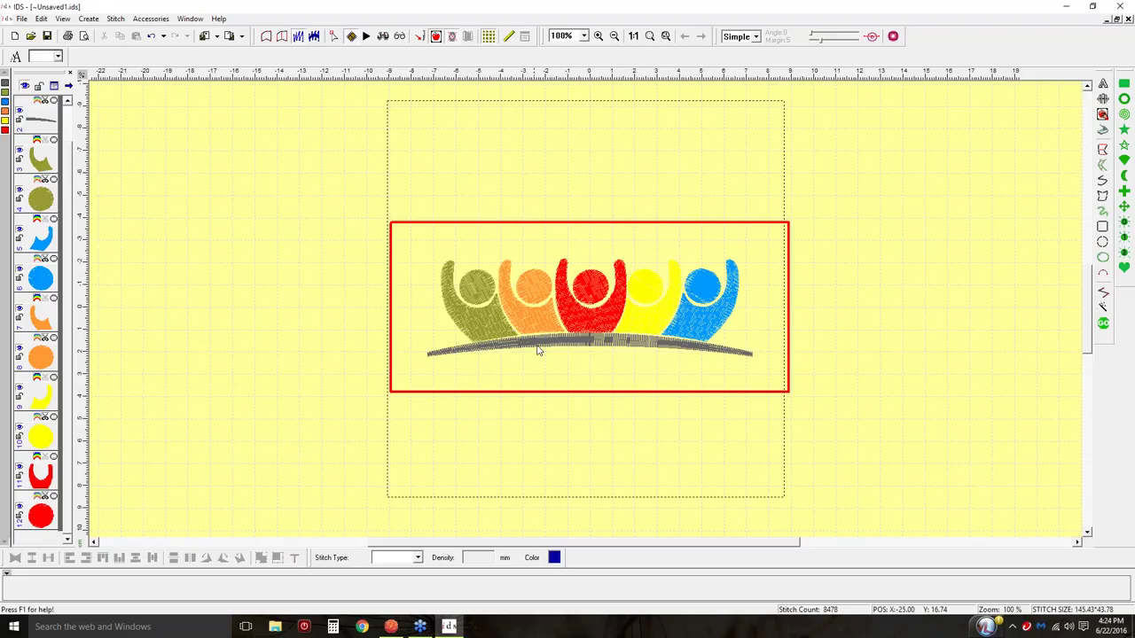
# Examine the entry and exit points of the gray arc's left half and the central red figure up close
pyautogui.click(579, 342)
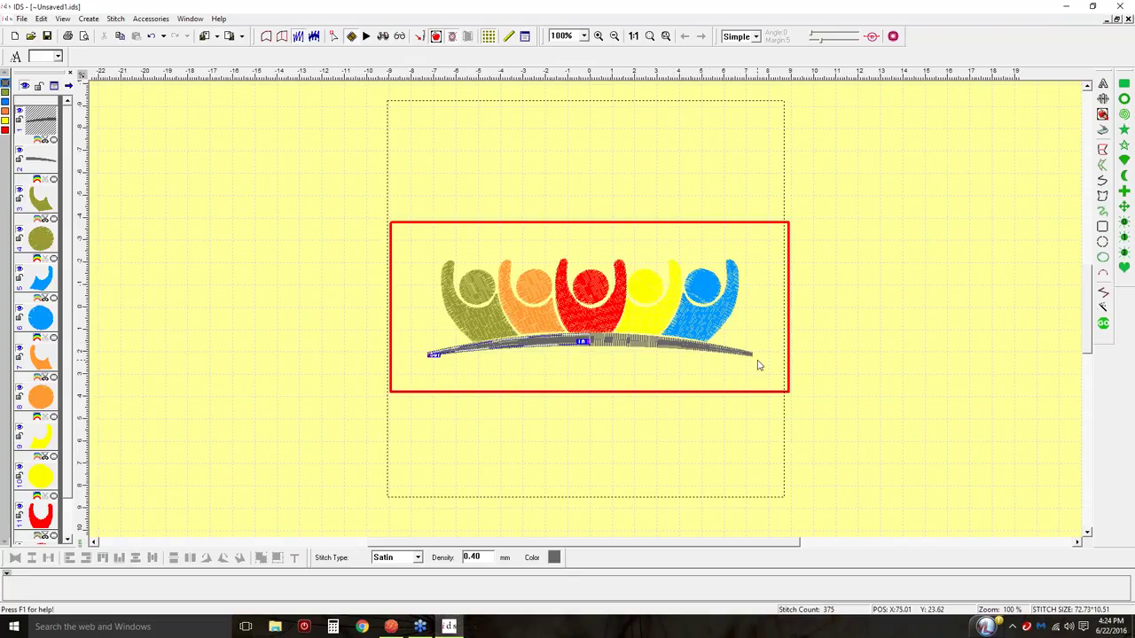
pyautogui.click(816, 323)
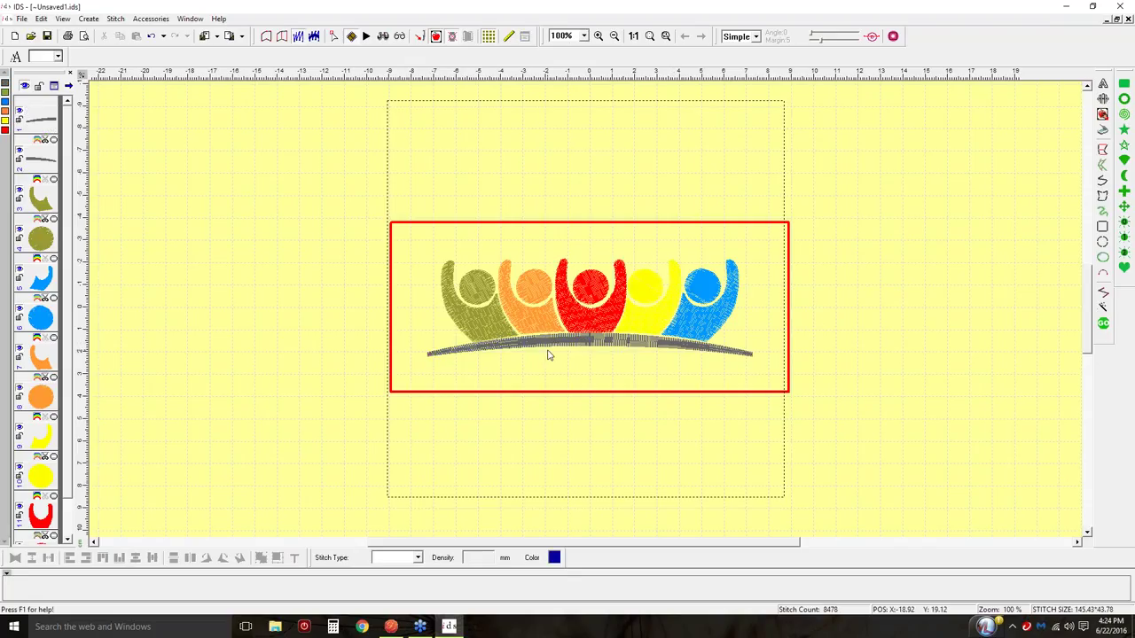
pyautogui.click(598, 321)
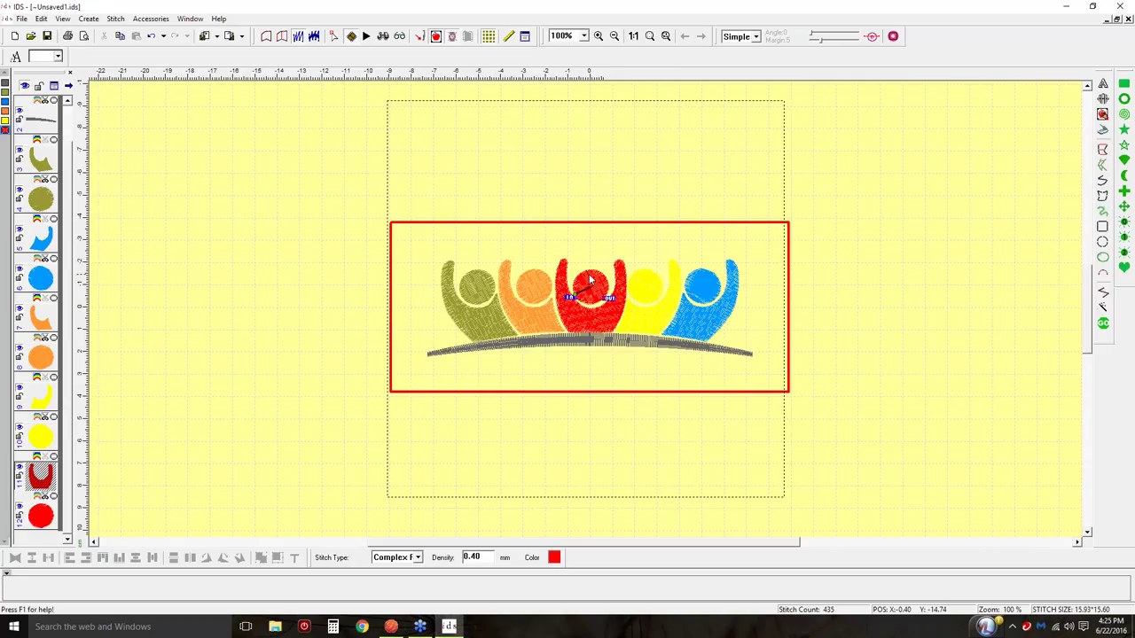
pyautogui.click(589, 281)
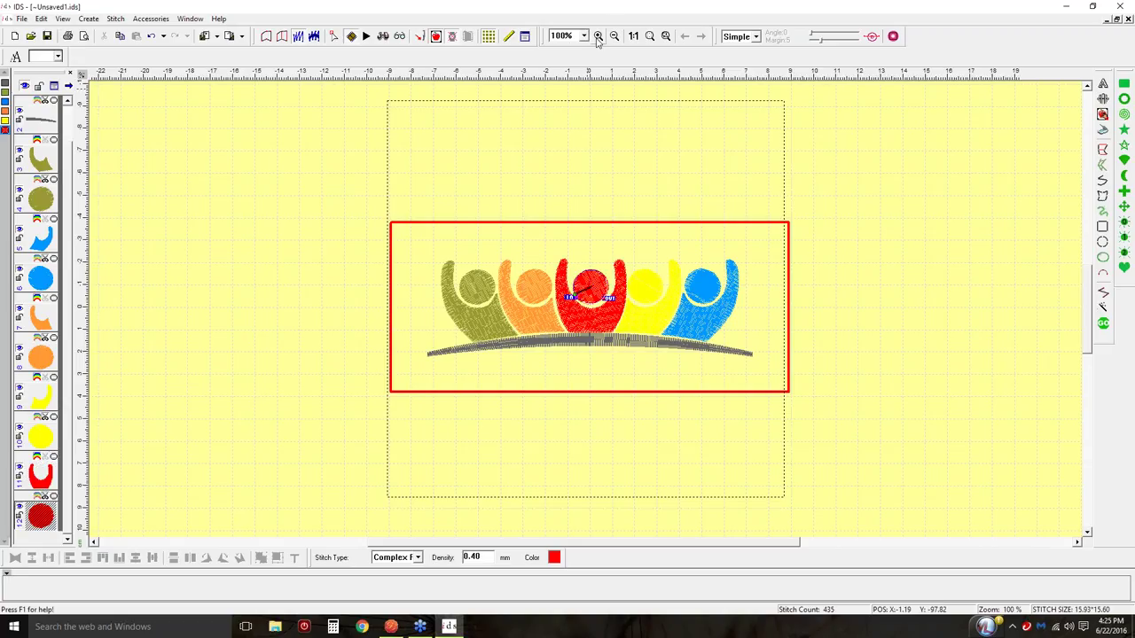
pyautogui.moveTo(387, 196); pyautogui.dragTo(821, 410)
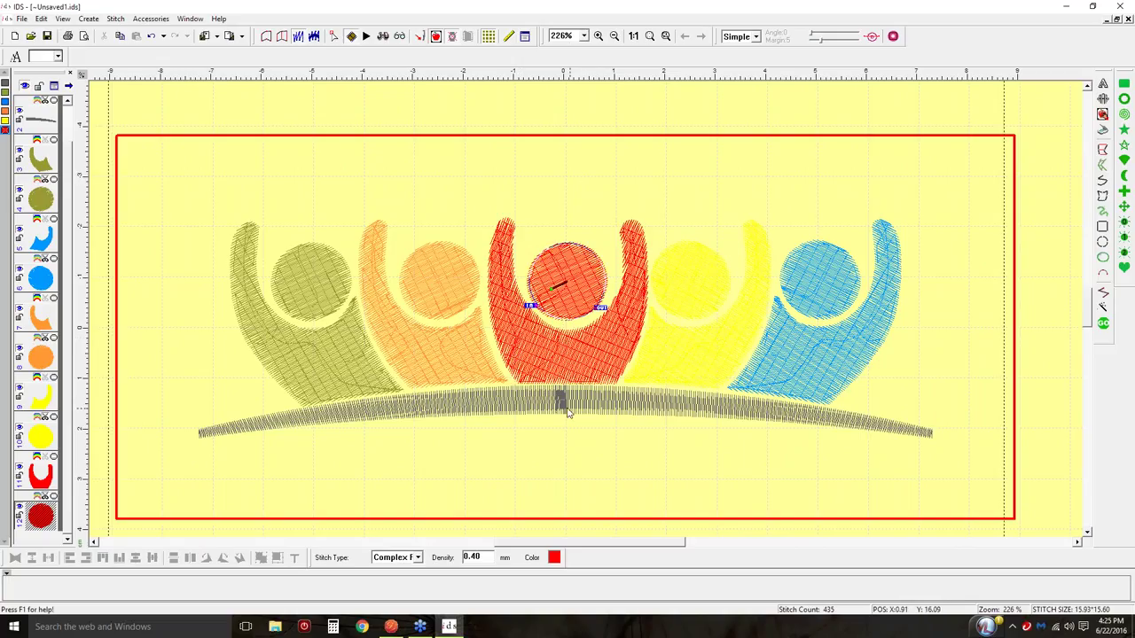
pyautogui.click(545, 173)
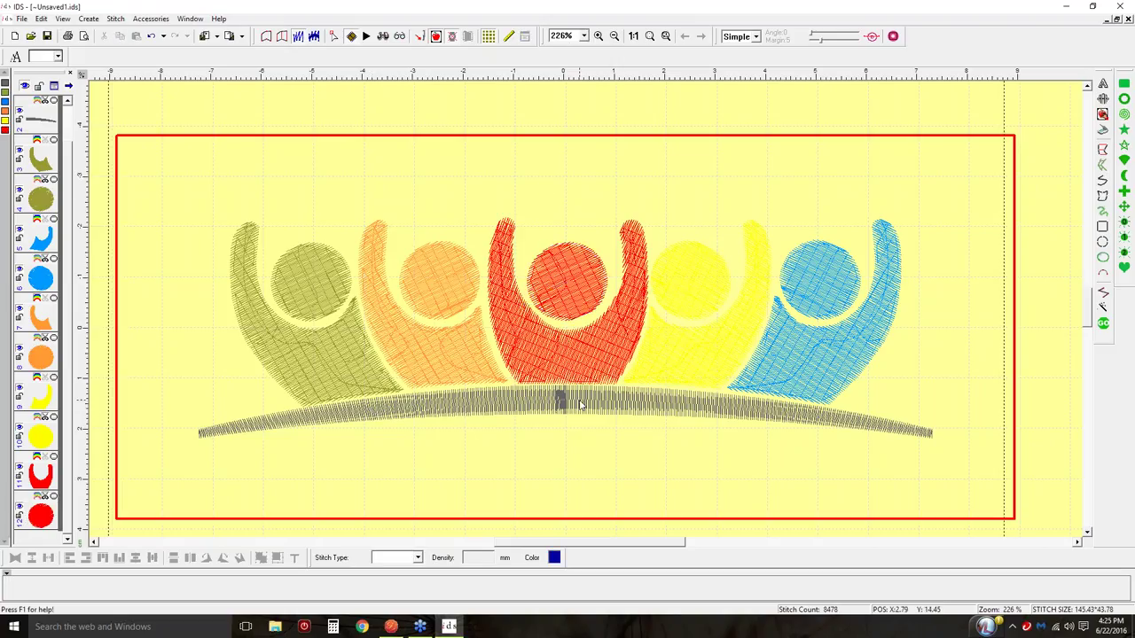
# Adjust the stitch angles of the red body and the red head
pyautogui.click(547, 348)
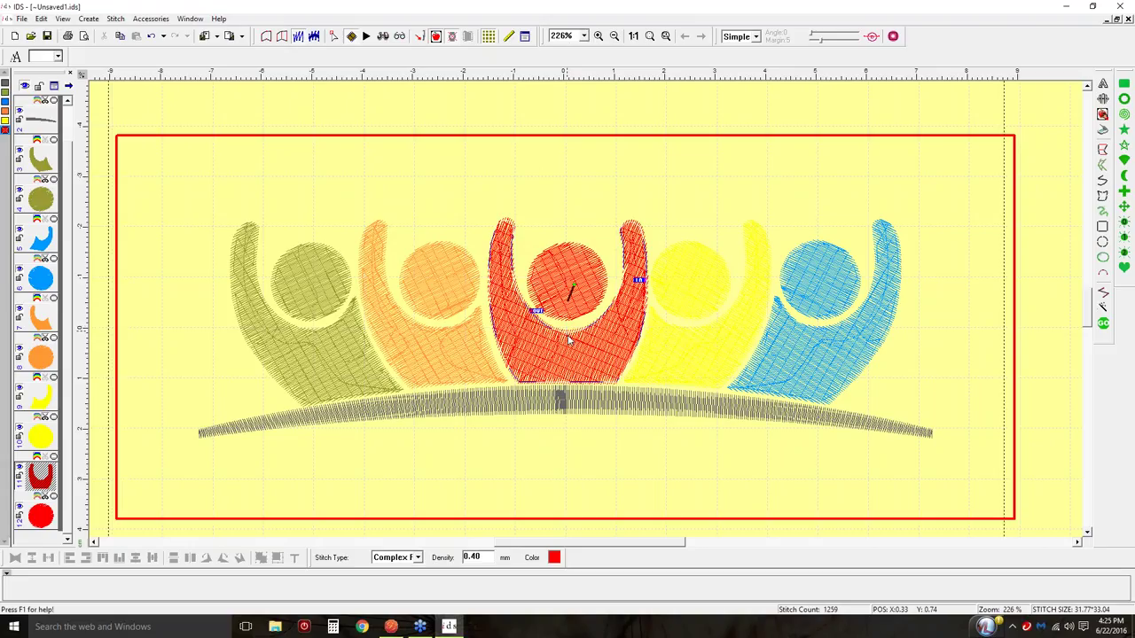
pyautogui.moveTo(561, 285); pyautogui.dragTo(553, 295)
pyautogui.click(570, 282)
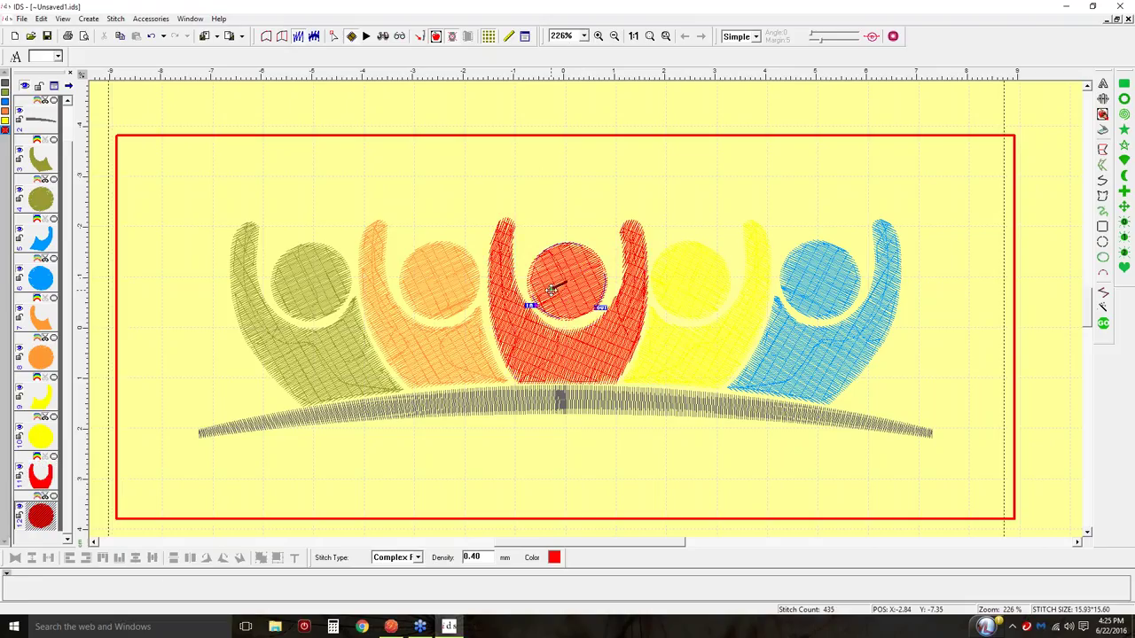
pyautogui.moveTo(552, 291)
pyautogui.mouseDown()
pyautogui.moveTo(551, 271)
pyautogui.moveTo(556, 293)
pyautogui.moveTo(558, 276)
pyautogui.mouseUp()
pyautogui.click(571, 335)
pyautogui.click(558, 264)
pyautogui.press('Escape')
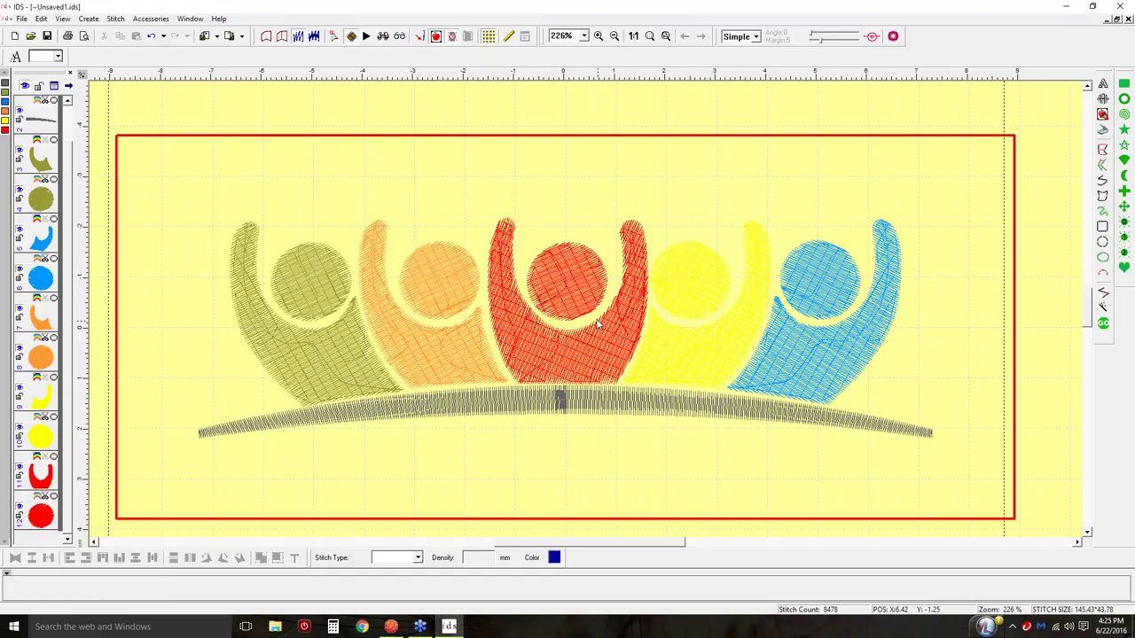
# Try to move the red body's entry point to its lower-left corner, and dismiss the crash dialog
pyautogui.click(625, 284)
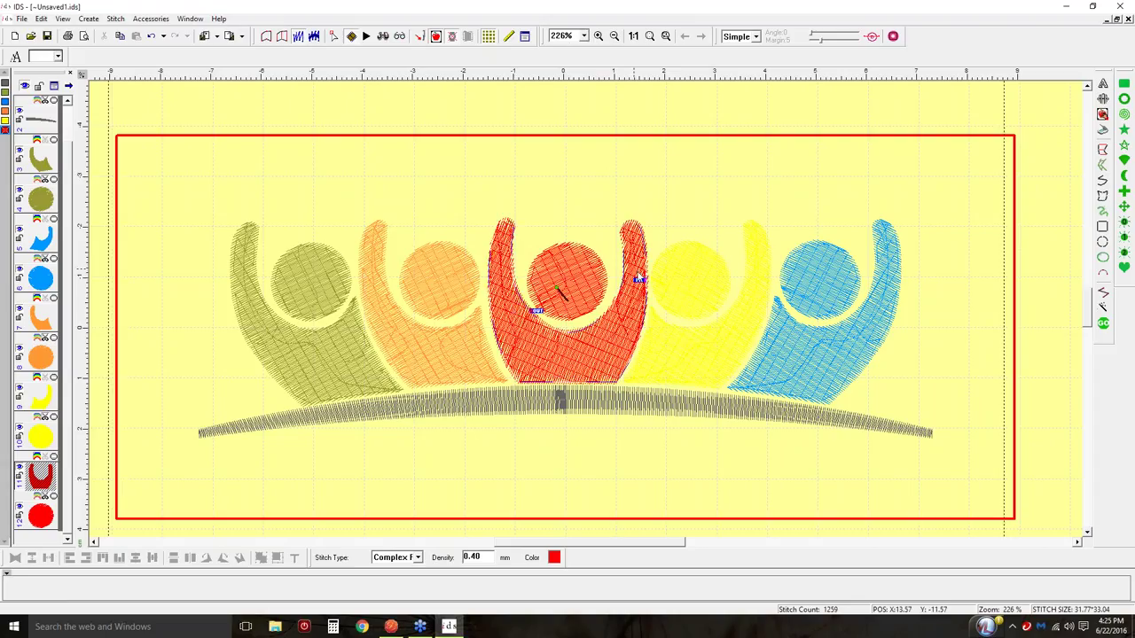
pyautogui.moveTo(638, 279); pyautogui.dragTo(521, 384)
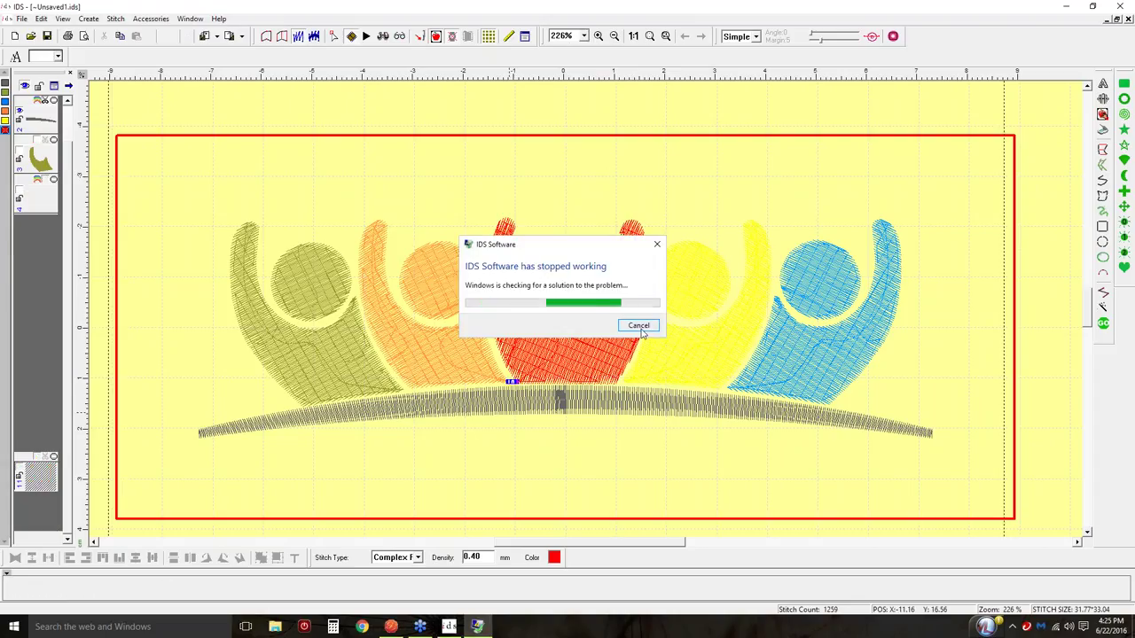
pyautogui.click(643, 328)
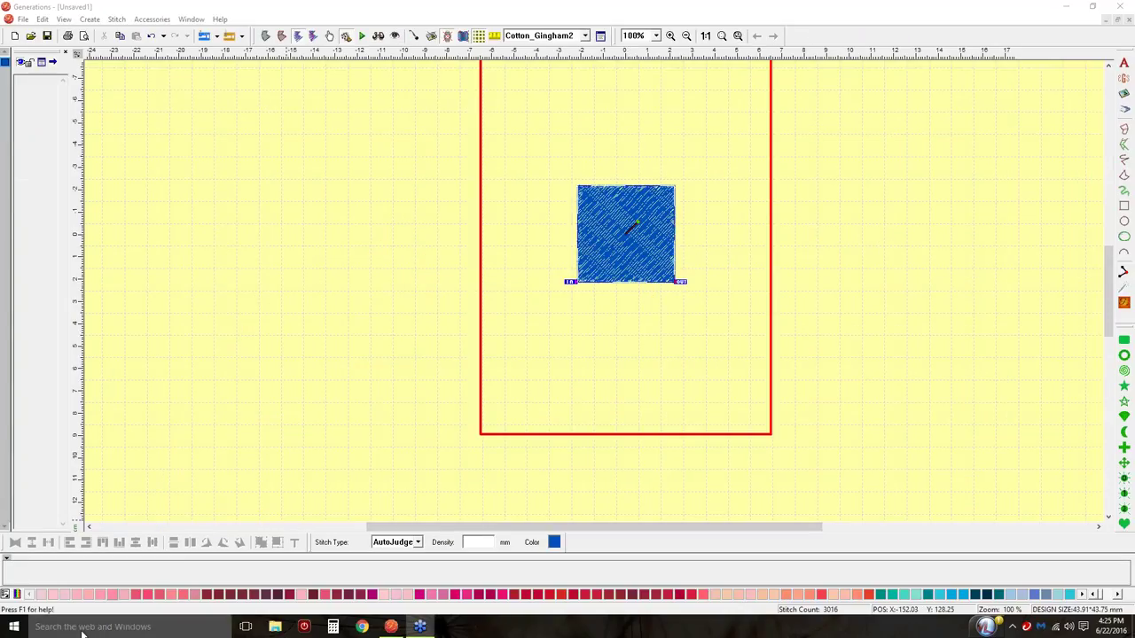
# Relaunch IDS, load the backup design, and hide the background artwork
pyautogui.click(82, 631)
pyautogui.write('IDS')
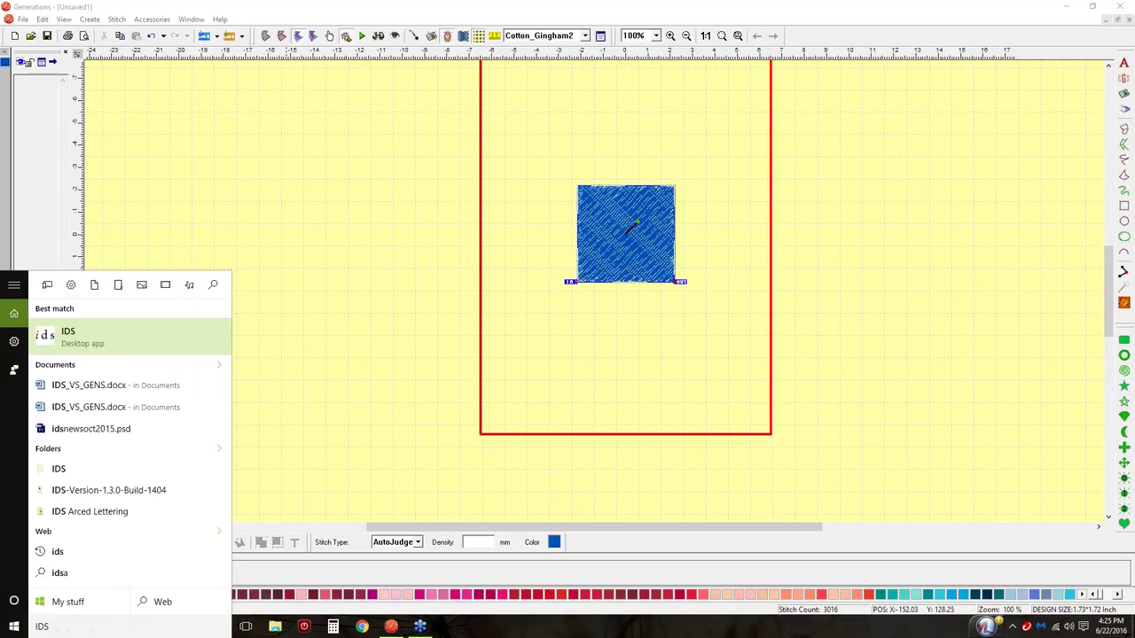
pyautogui.press('Return')
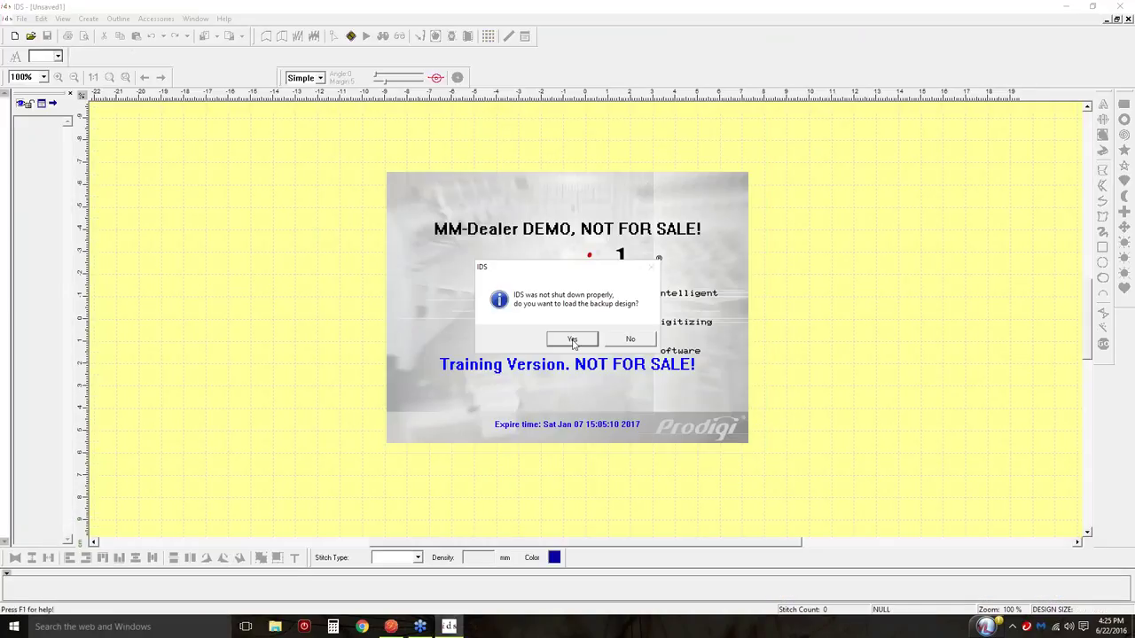
pyautogui.click(572, 341)
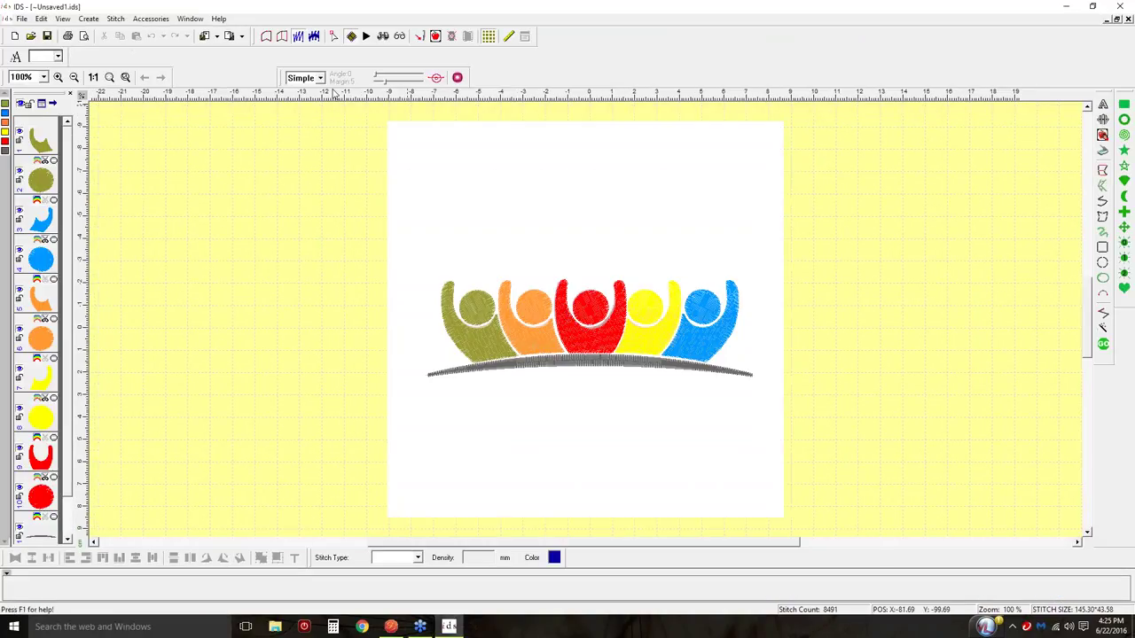
pyautogui.click(435, 36)
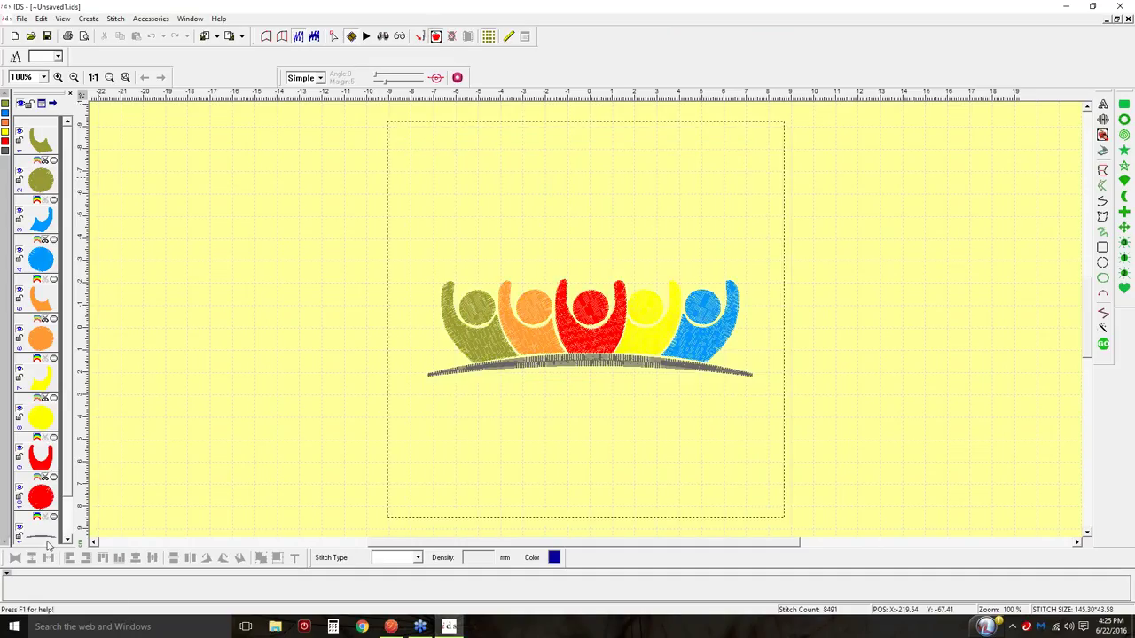
# Move the gray arc to the top of the sewing order
pyautogui.click(49, 543)
pyautogui.rightClick(44, 543)
pyautogui.rightClick(44, 498)
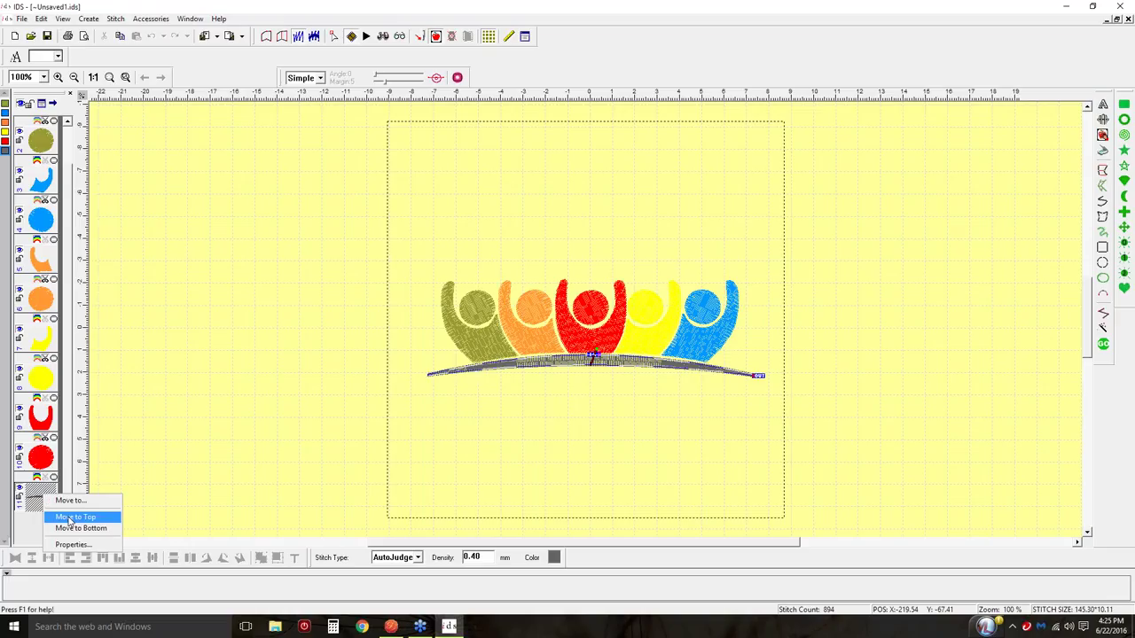
pyautogui.click(71, 517)
# Move the red body's exit point to its neckline and the red head's exit point to the head's top
pyautogui.click(585, 332)
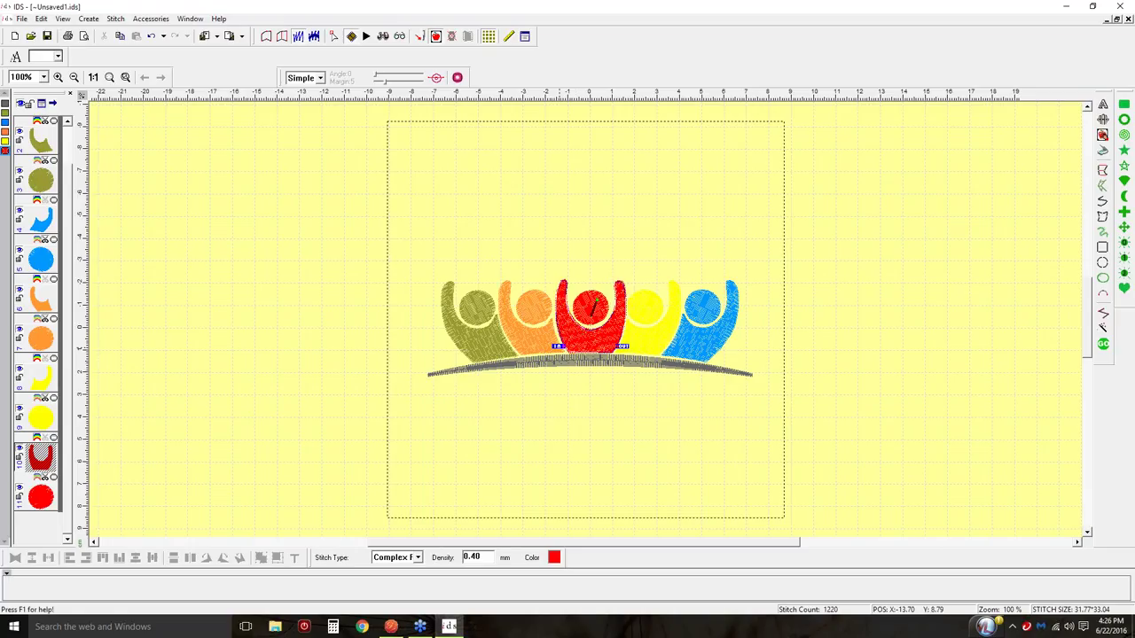
pyautogui.moveTo(624, 346); pyautogui.dragTo(597, 329)
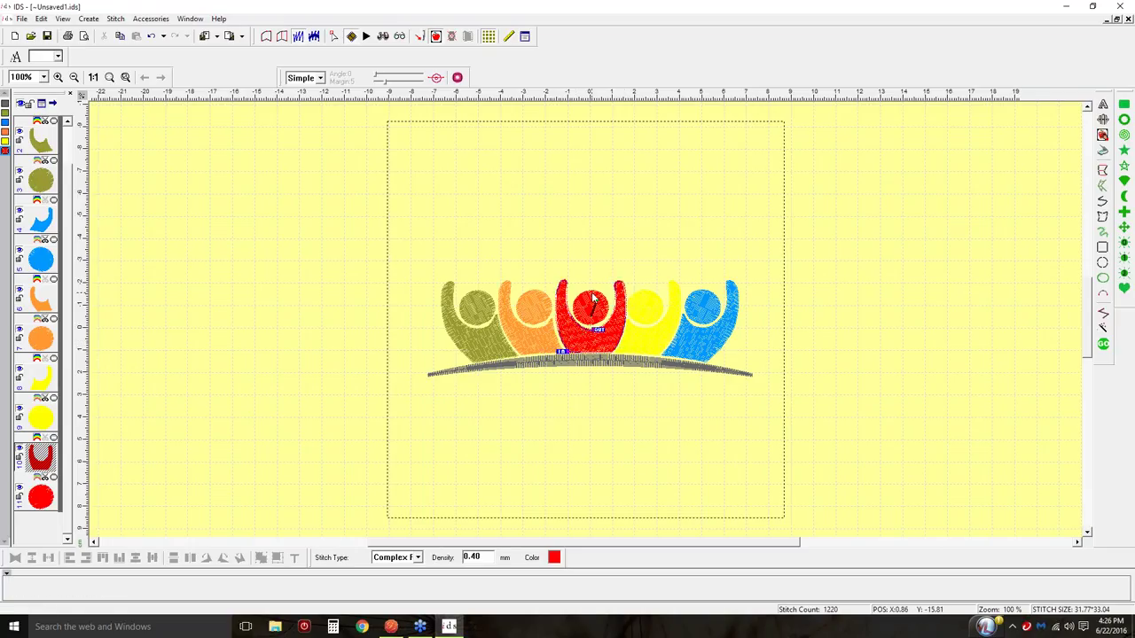
pyautogui.click(589, 308)
pyautogui.moveTo(593, 312)
pyautogui.mouseDown()
pyautogui.moveTo(579, 330)
pyautogui.moveTo(593, 290)
pyautogui.mouseUp()
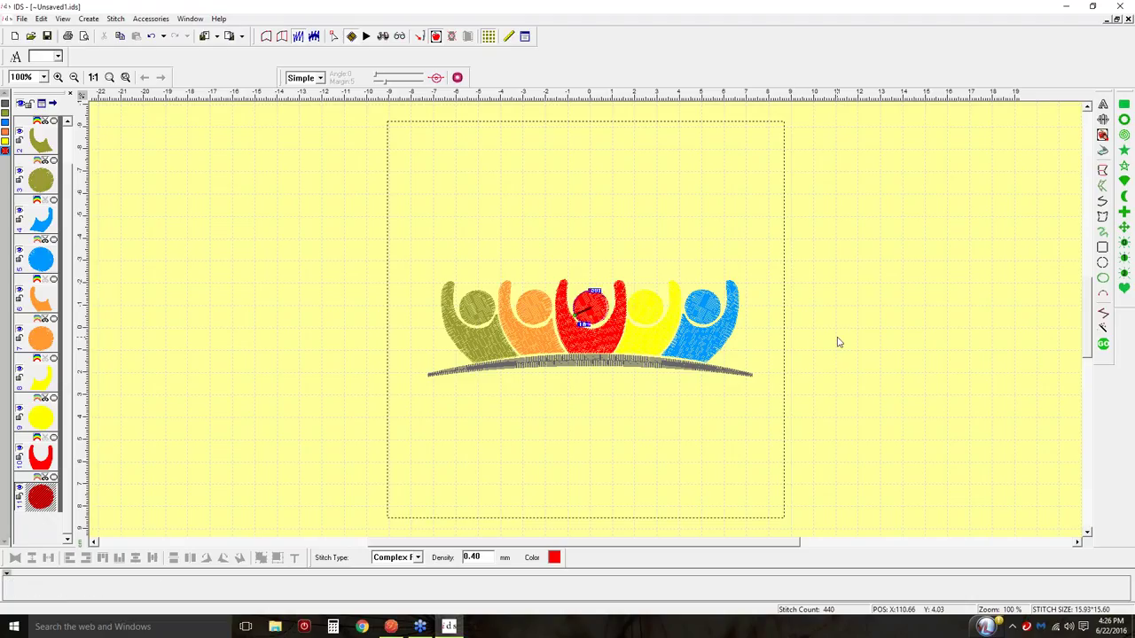
pyautogui.click(124, 341)
# Move the red body and red head together in the sewing order to directly after the gray arc
pyautogui.click(44, 470)
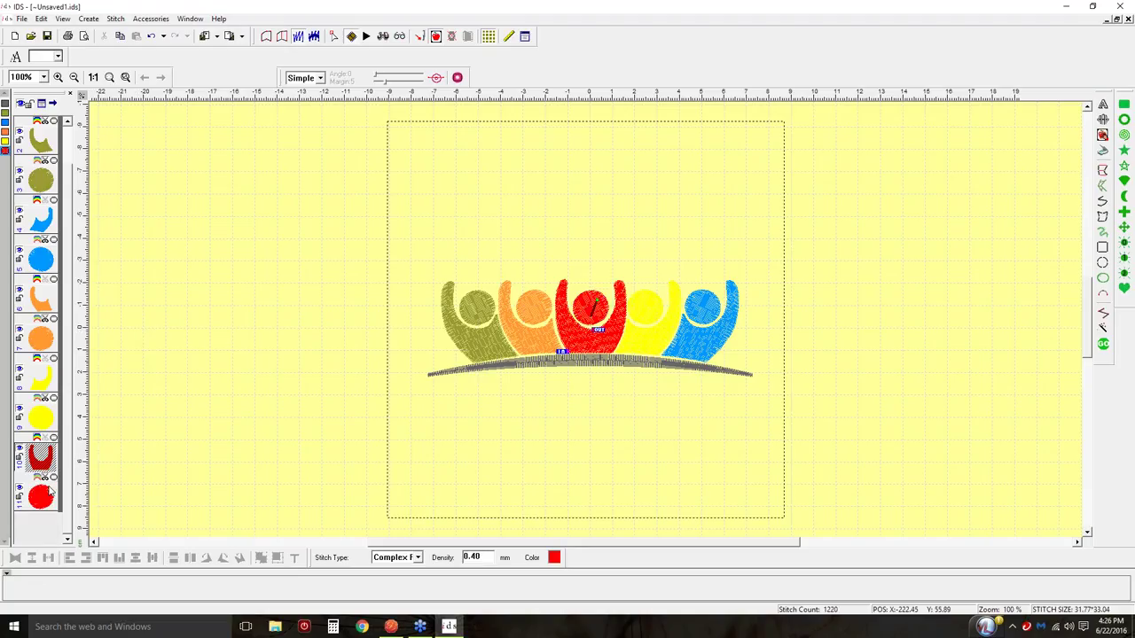
pyautogui.click(46, 460)
pyautogui.keyDown('ctrl'); pyautogui.click(45, 499); pyautogui.keyUp('ctrl')
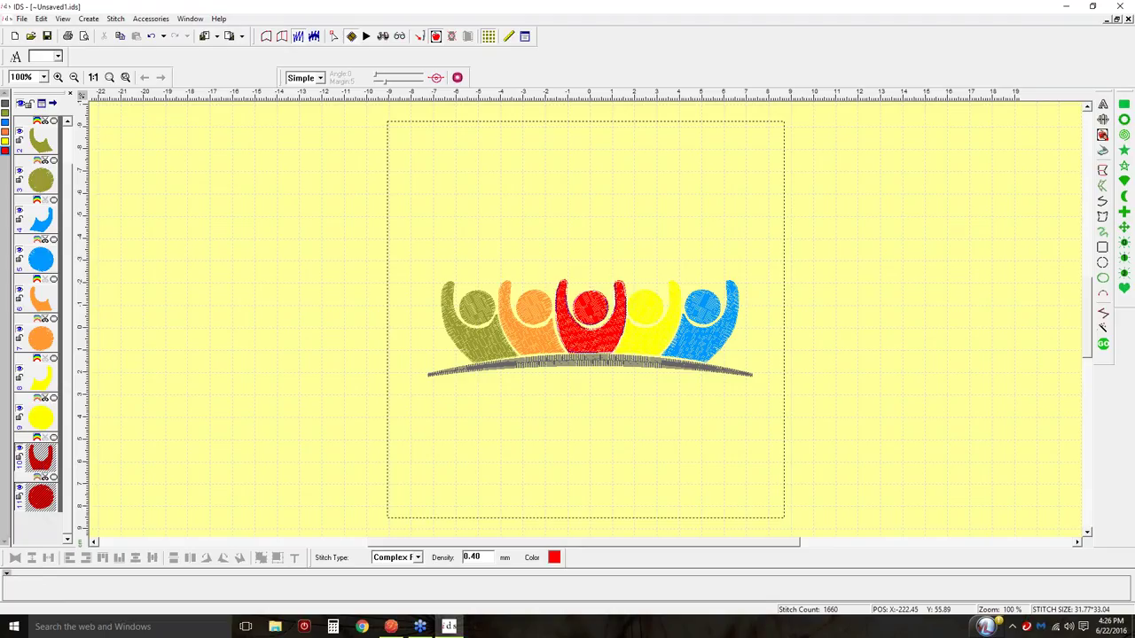
pyautogui.scroll(1, 43, 177)
pyautogui.hotkey('ctrl', 'Home')
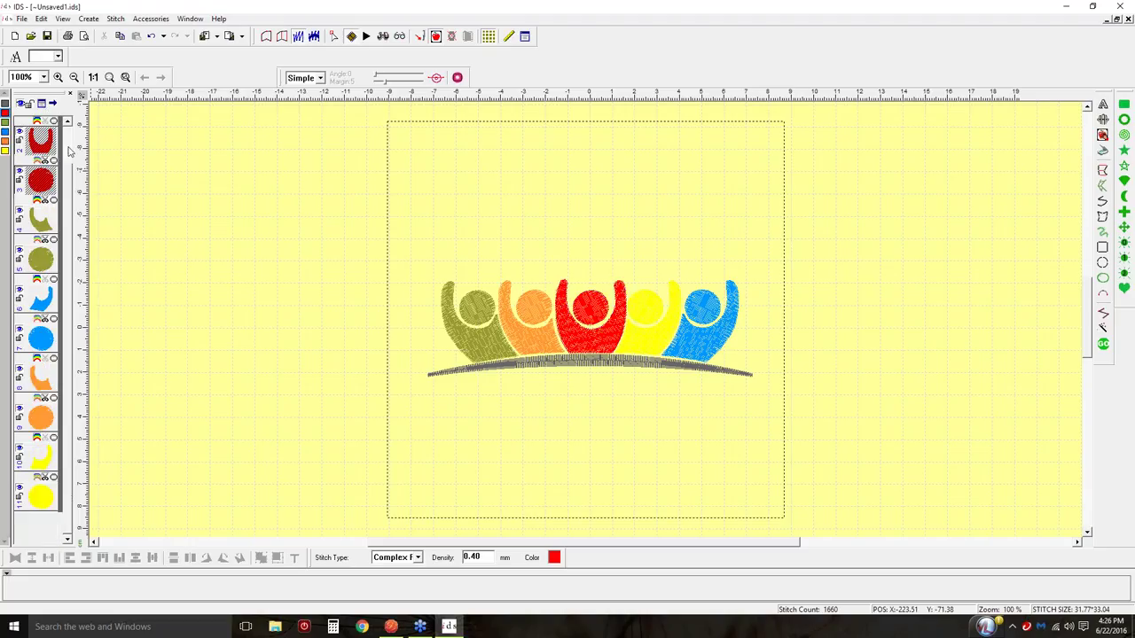
# Check the sewing sequence and the entry and exit points of the red body and head
pyautogui.scroll(1, 43, 177)
pyautogui.click(39, 140)
pyautogui.click(42, 220)
pyautogui.click(42, 219)
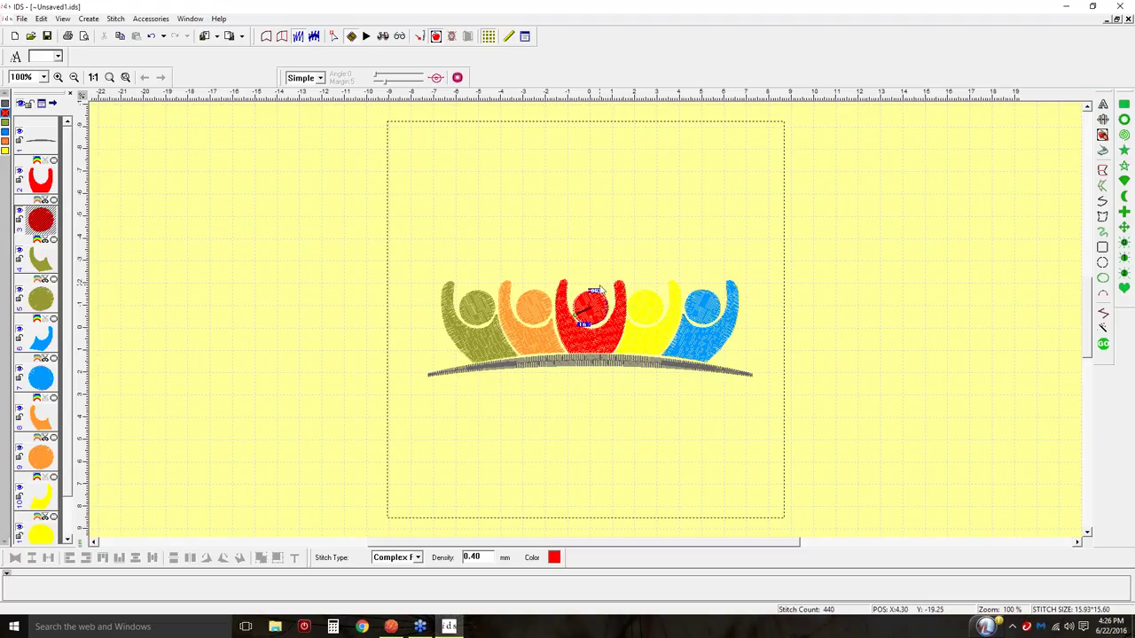
pyautogui.click(54, 195)
pyautogui.click(46, 218)
pyautogui.click(156, 172)
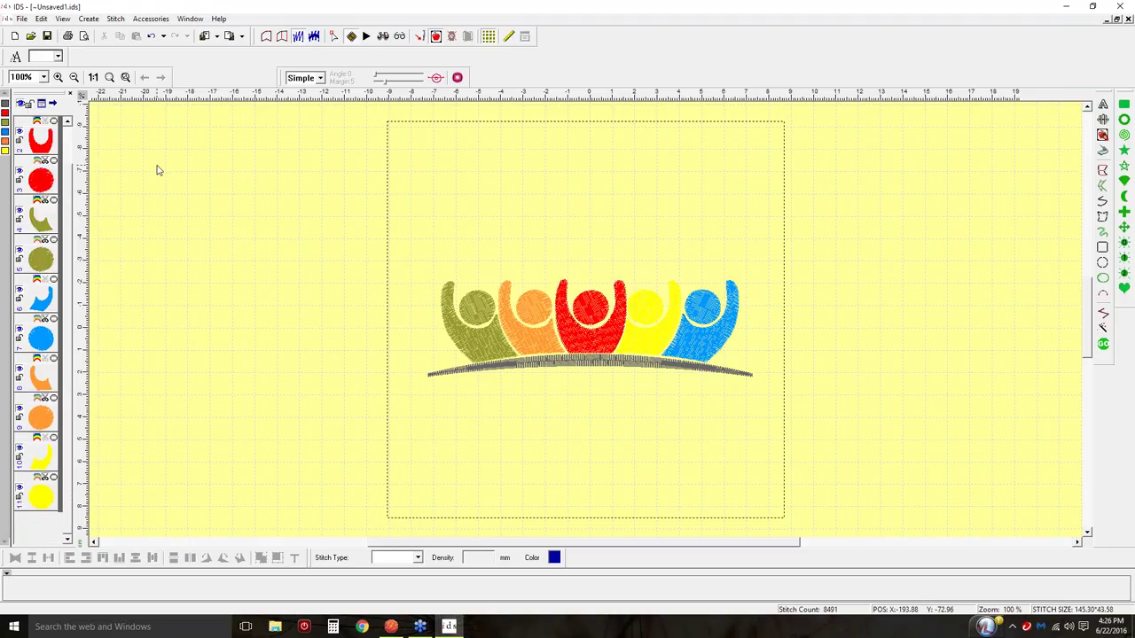
# Examine the stitching of the red figure and the neighboring yellow head up close
pyautogui.click(4, 113)
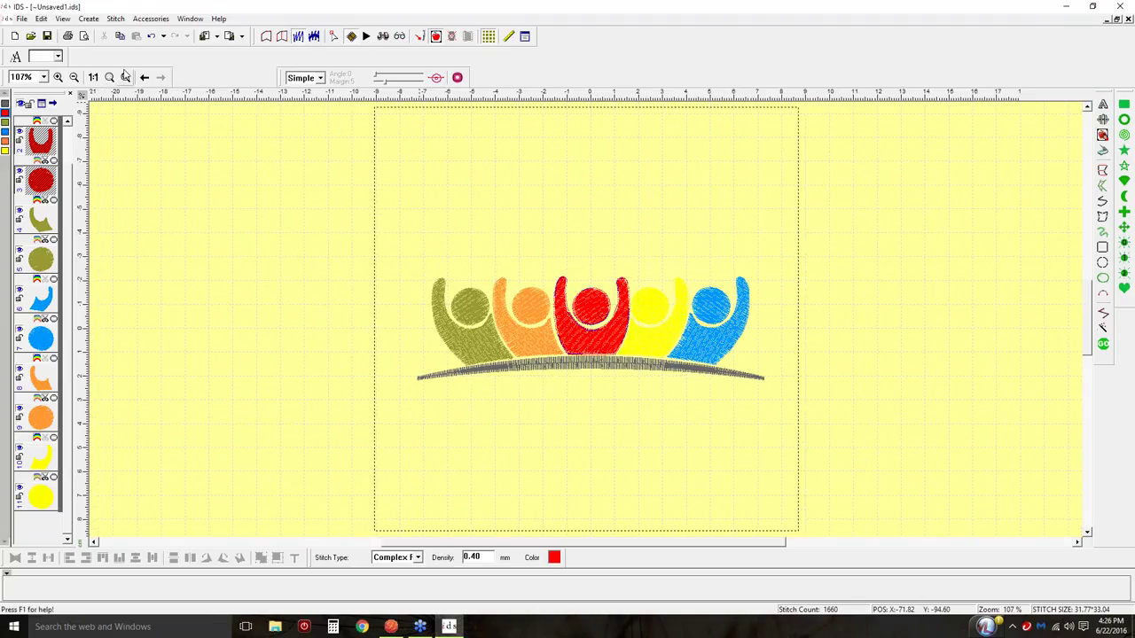
pyautogui.click(125, 78)
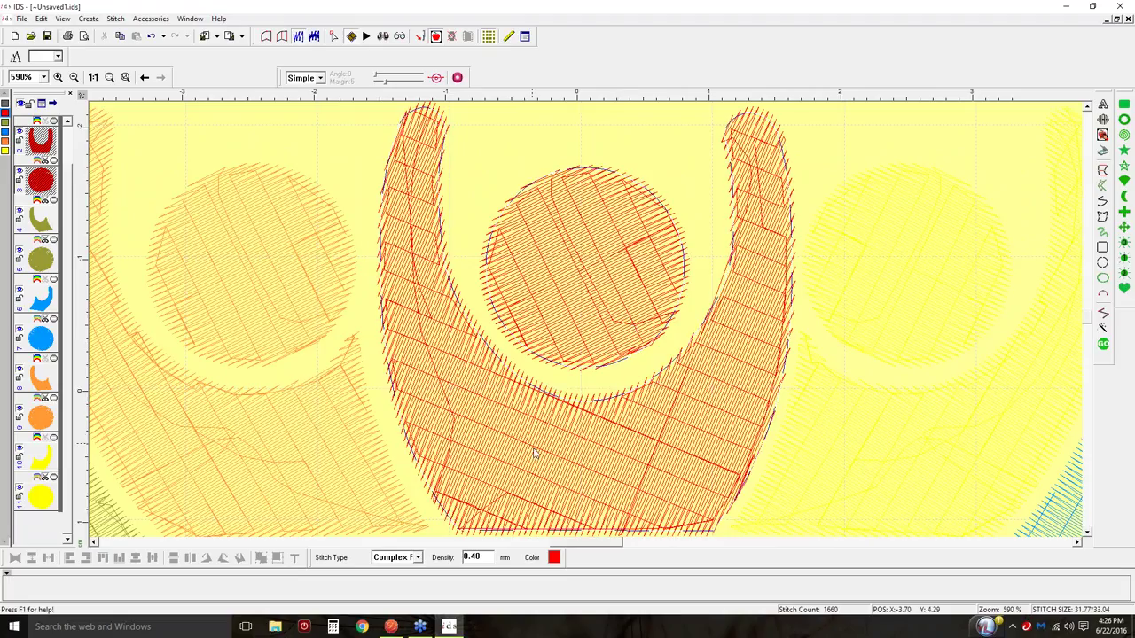
pyautogui.click(920, 274)
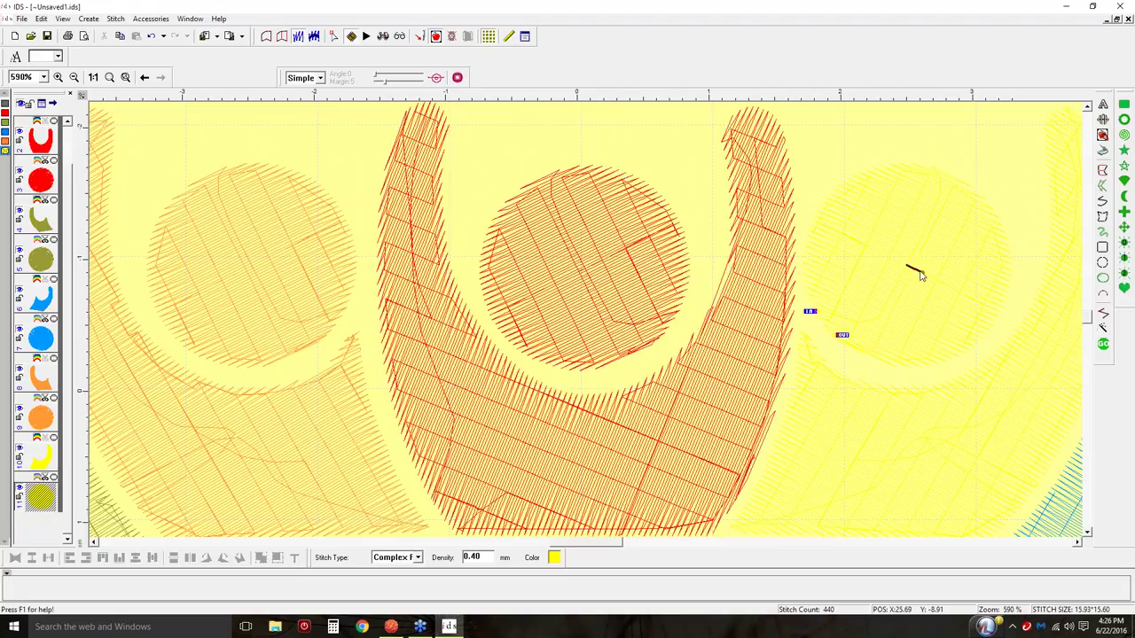
pyautogui.scroll(3, 940, 221)
pyautogui.click(916, 221)
# Turn on the realistic stitch preview, regenerate the stitches, and inspect the whole five-figure design
pyautogui.click(383, 36)
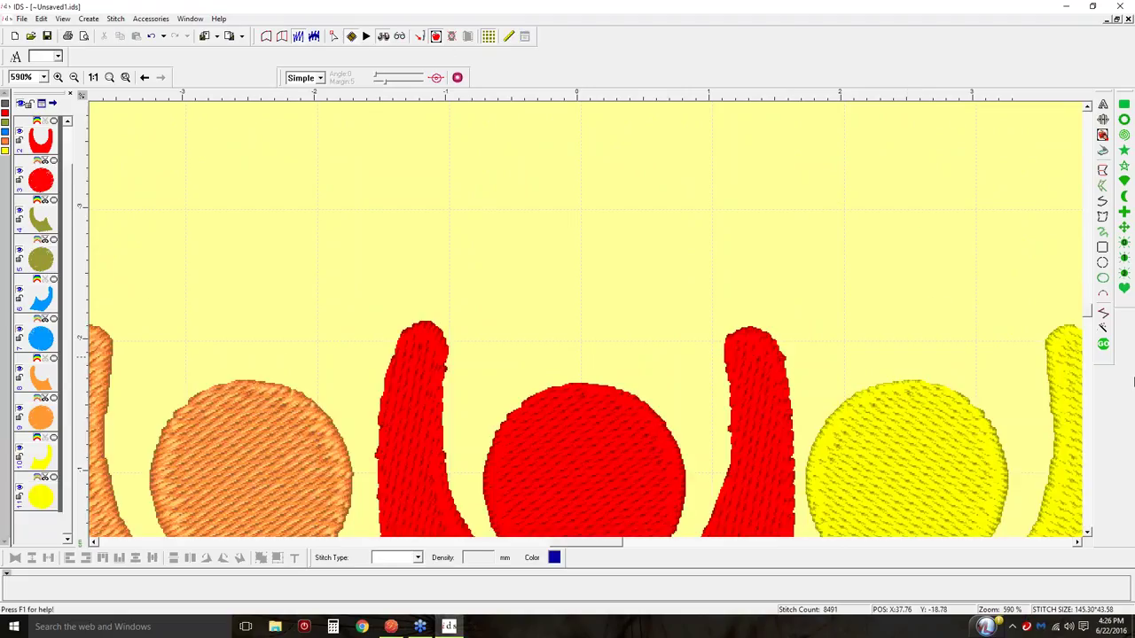
pyautogui.click(1103, 344)
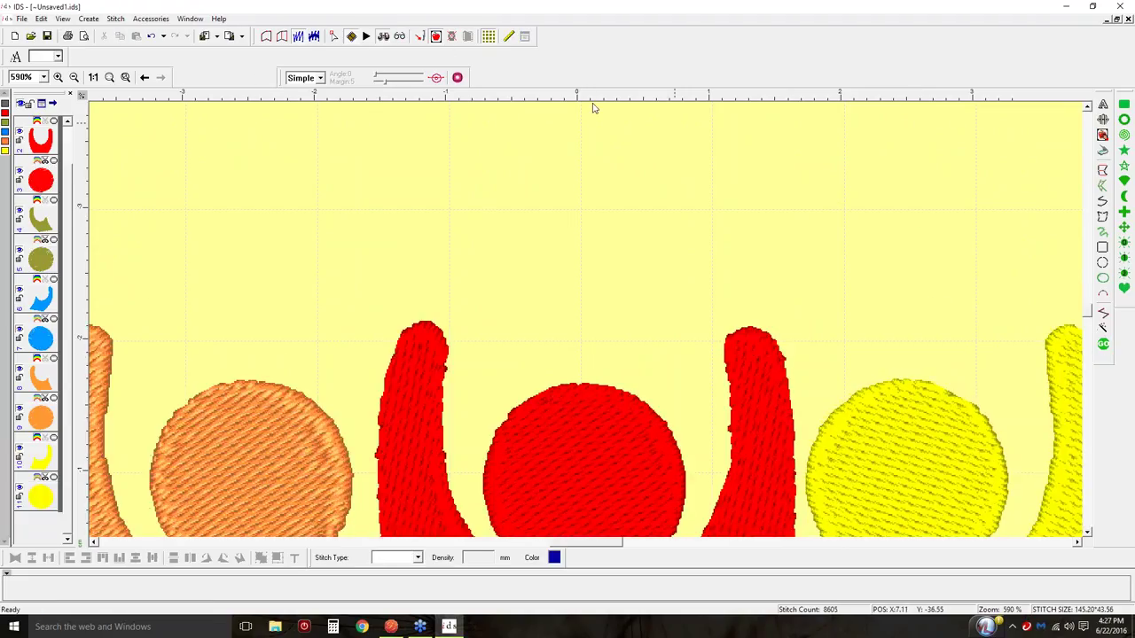
pyautogui.click(112, 78)
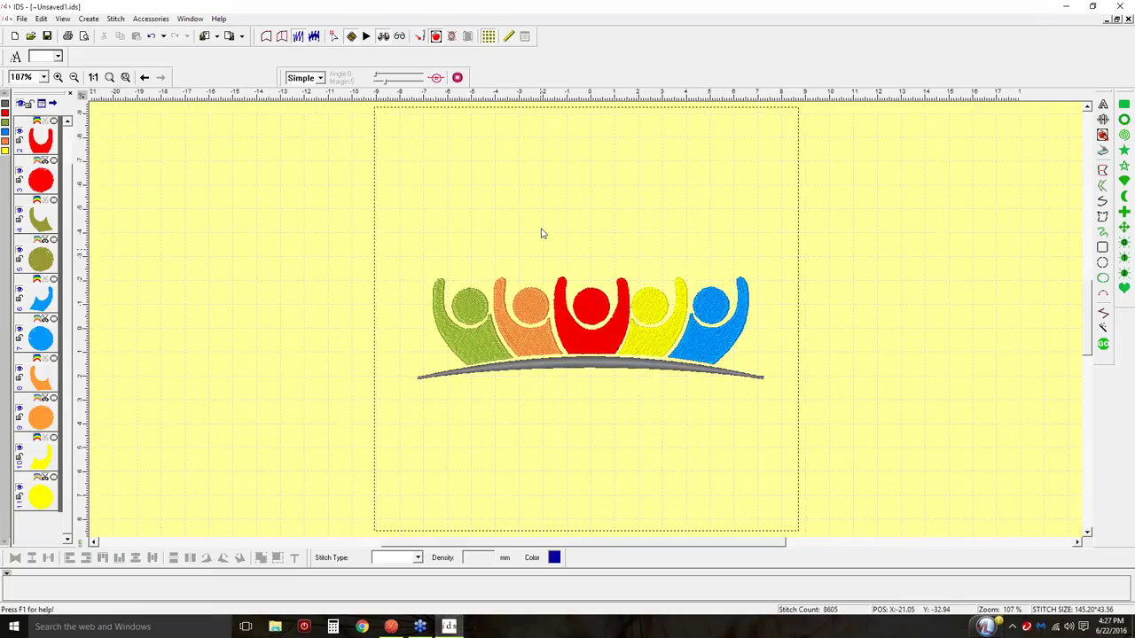
pyautogui.click(57, 77)
pyautogui.moveTo(671, 391); pyautogui.dragTo(671, 392)
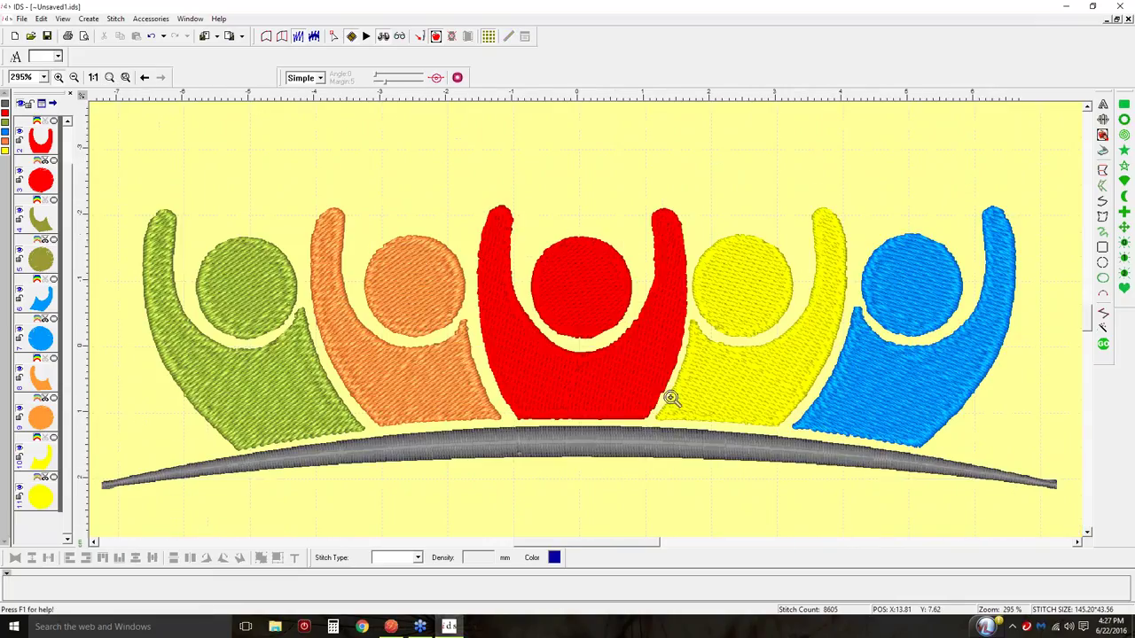
# Move the red body's entry point to the middle of its lower edge and deselect the body
pyautogui.click(578, 381)
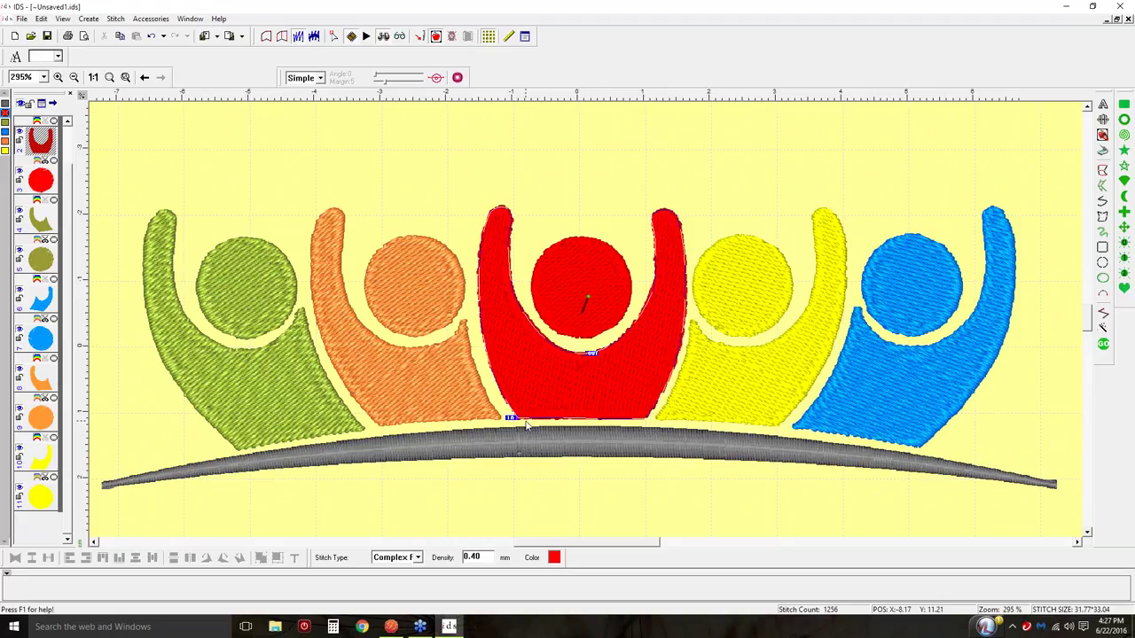
pyautogui.moveTo(509, 417); pyautogui.dragTo(576, 417)
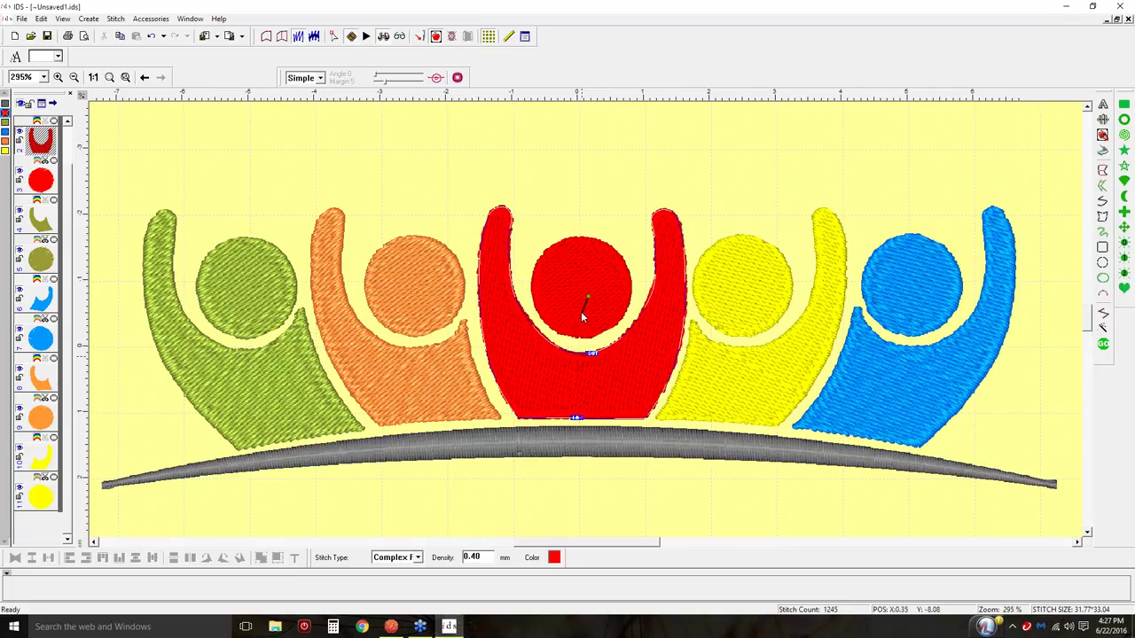
pyautogui.click(145, 114)
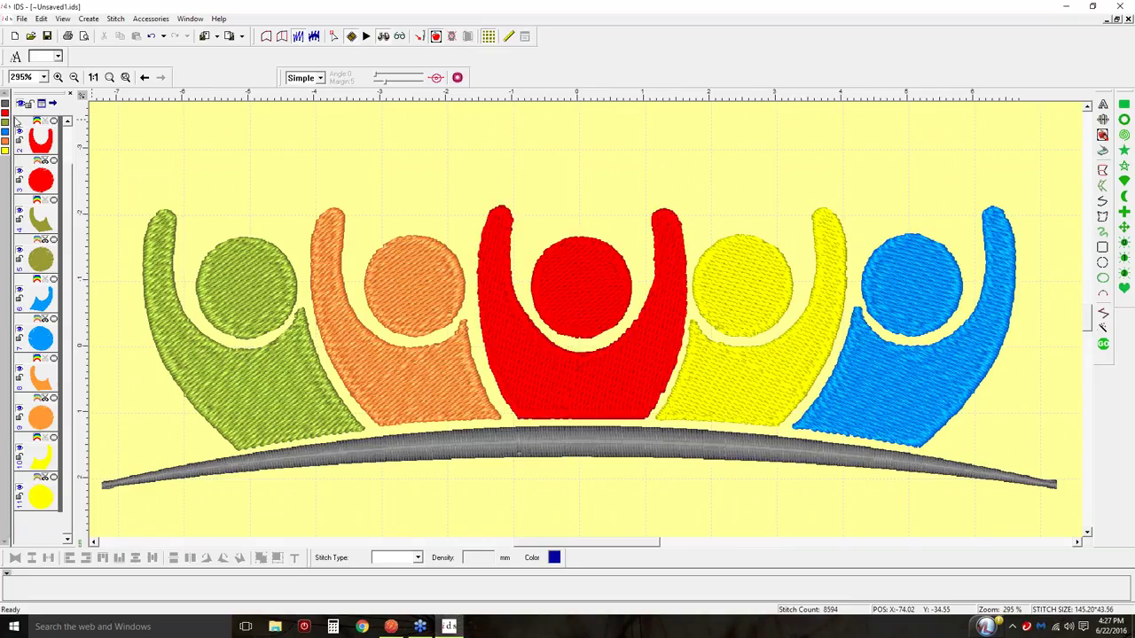
# Add a Complex Edge underlay to the red body and head and place it before the Tatami underlay
pyautogui.click(5, 113)
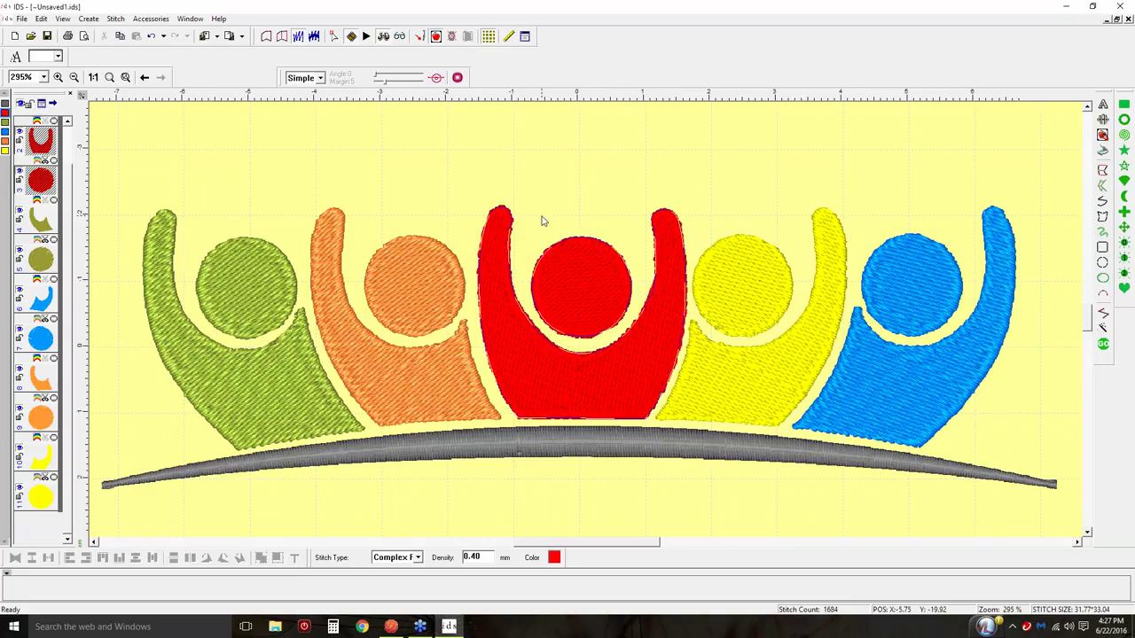
pyautogui.click(526, 37)
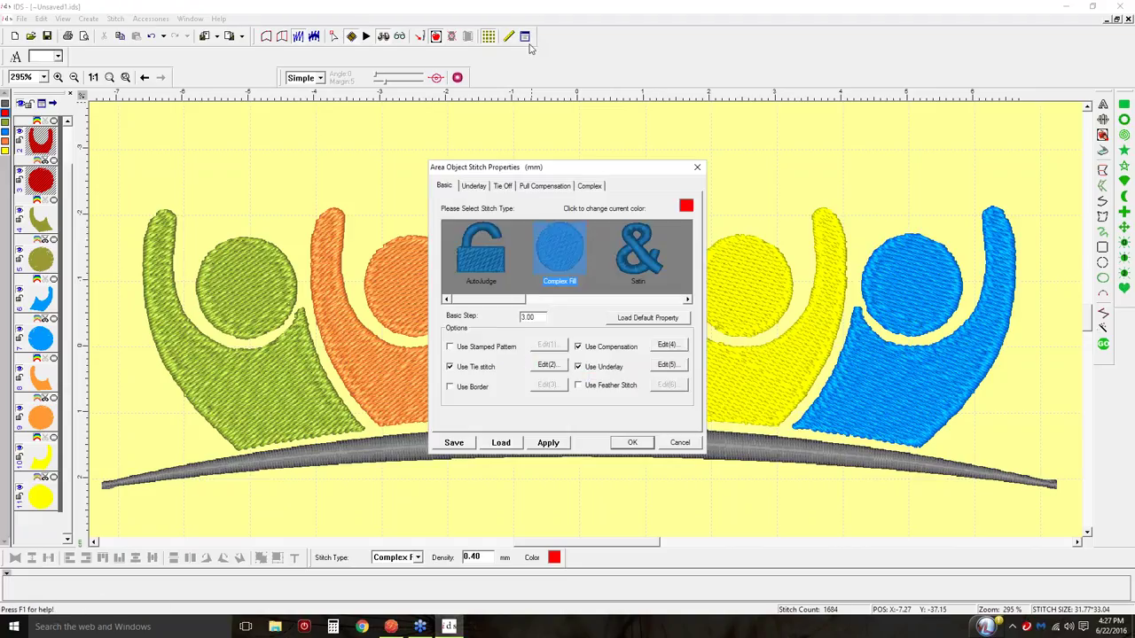
pyautogui.click(473, 188)
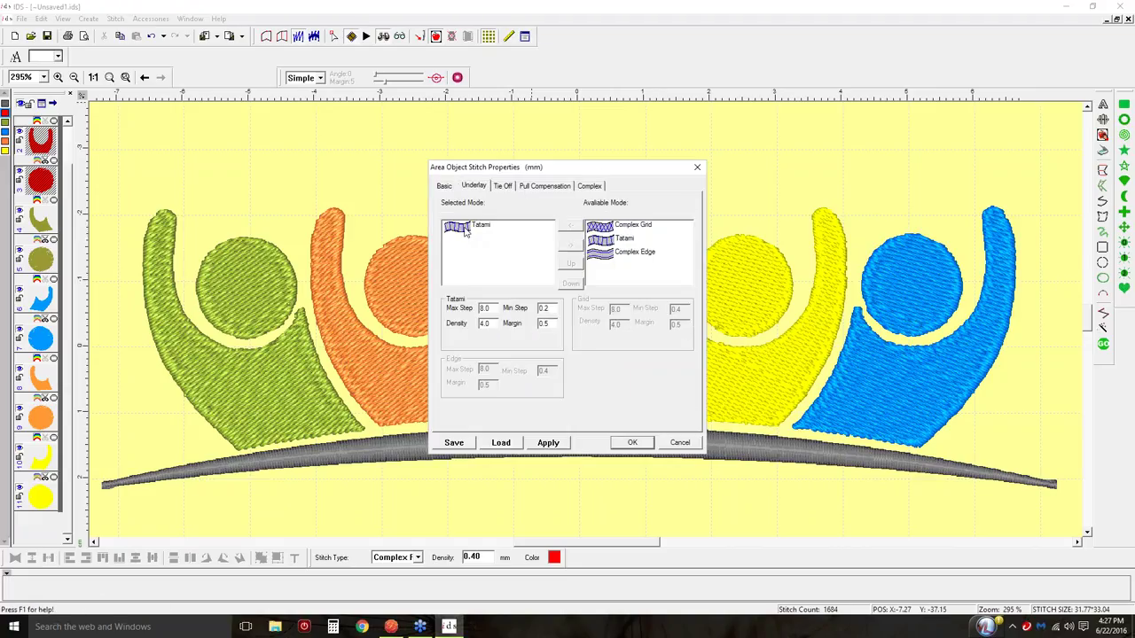
pyautogui.click(613, 253)
pyautogui.click(572, 227)
pyautogui.click(460, 241)
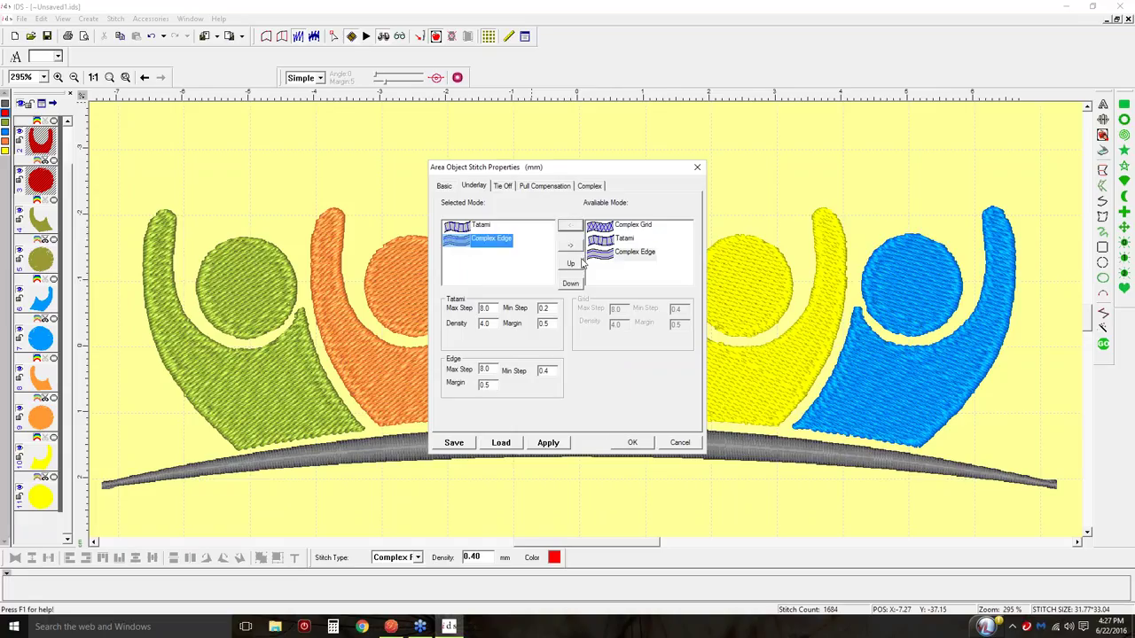
pyautogui.click(571, 264)
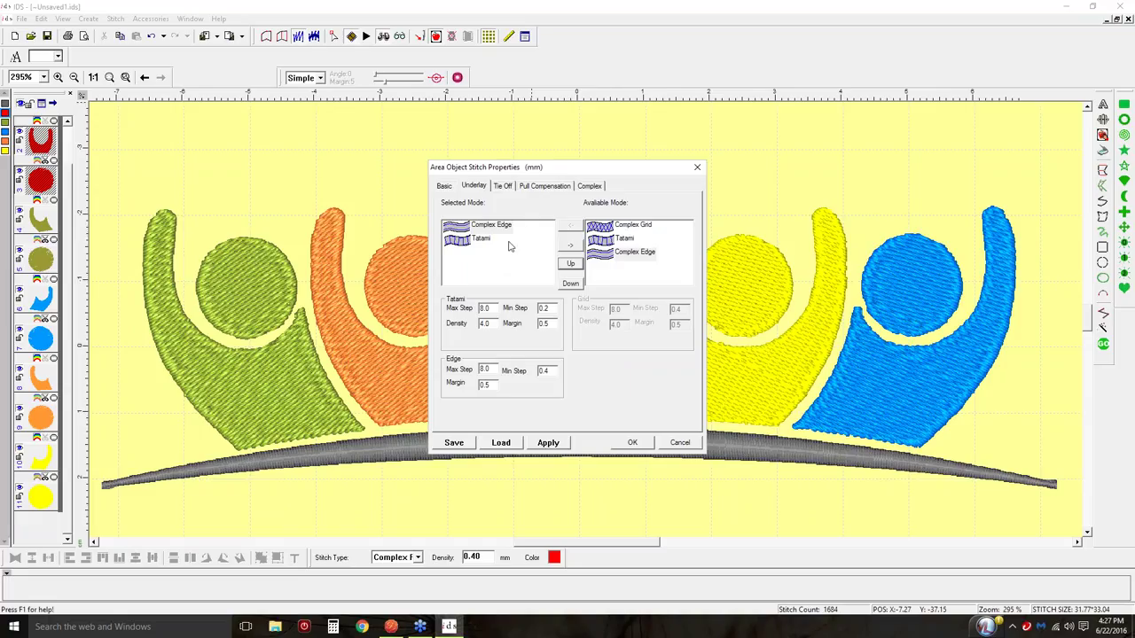
# Set the pull compensation overlap width of the red body and head to 0.8 mm and apply it
pyautogui.click(528, 187)
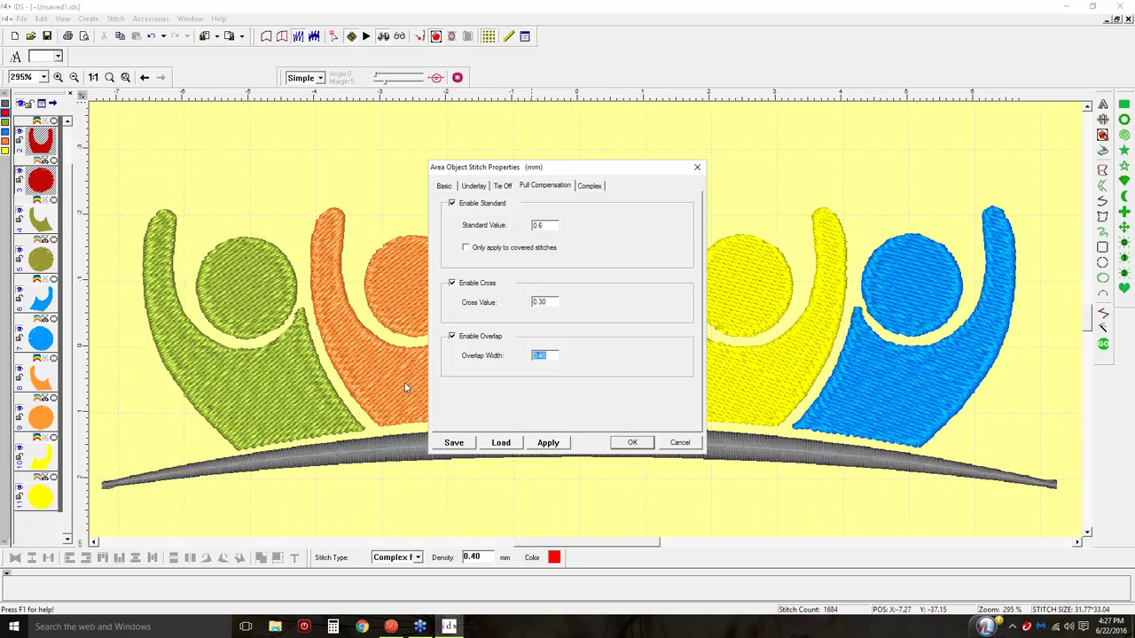
pyautogui.moveTo(602, 169); pyautogui.dragTo(315, 152)
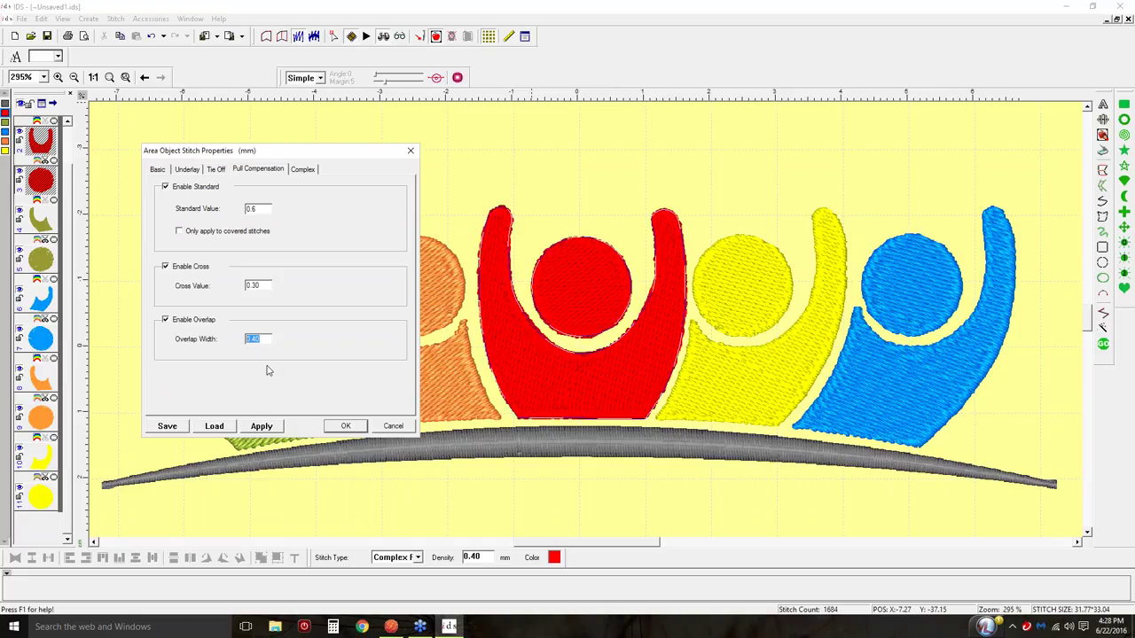
pyautogui.write('0.7')
pyautogui.press('BackSpace')
pyautogui.write('8')
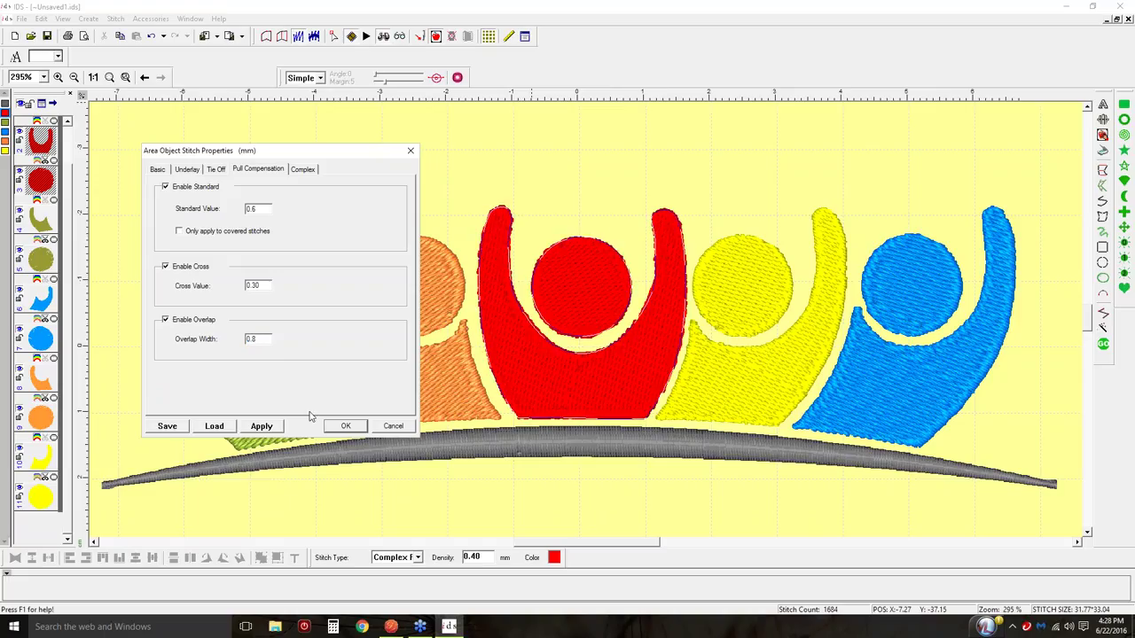
pyautogui.click(255, 428)
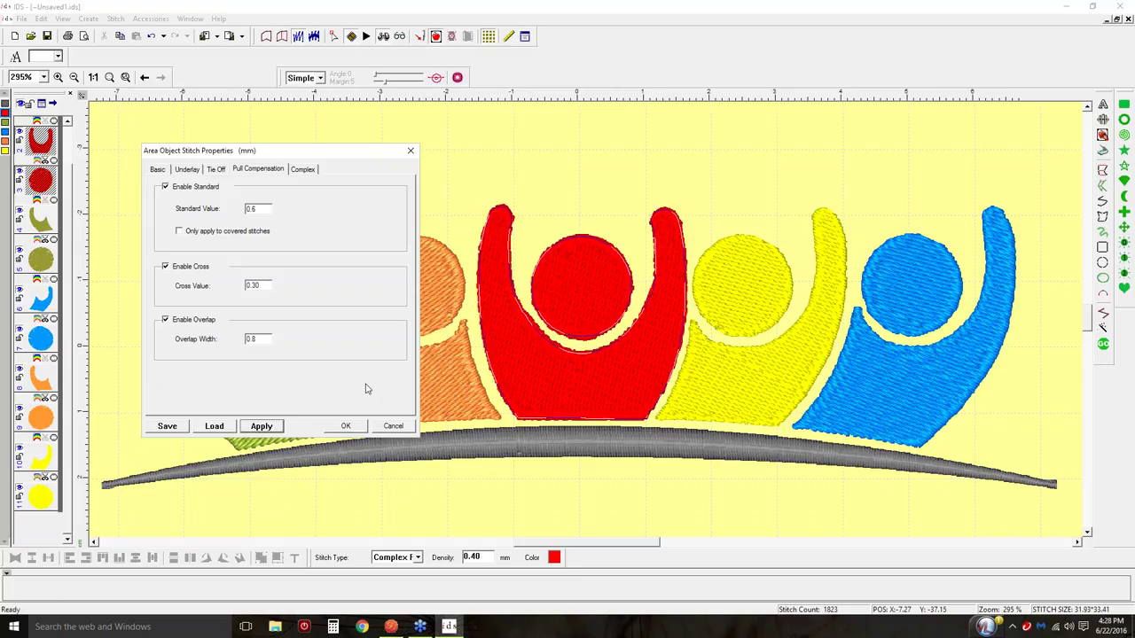
pyautogui.click(358, 427)
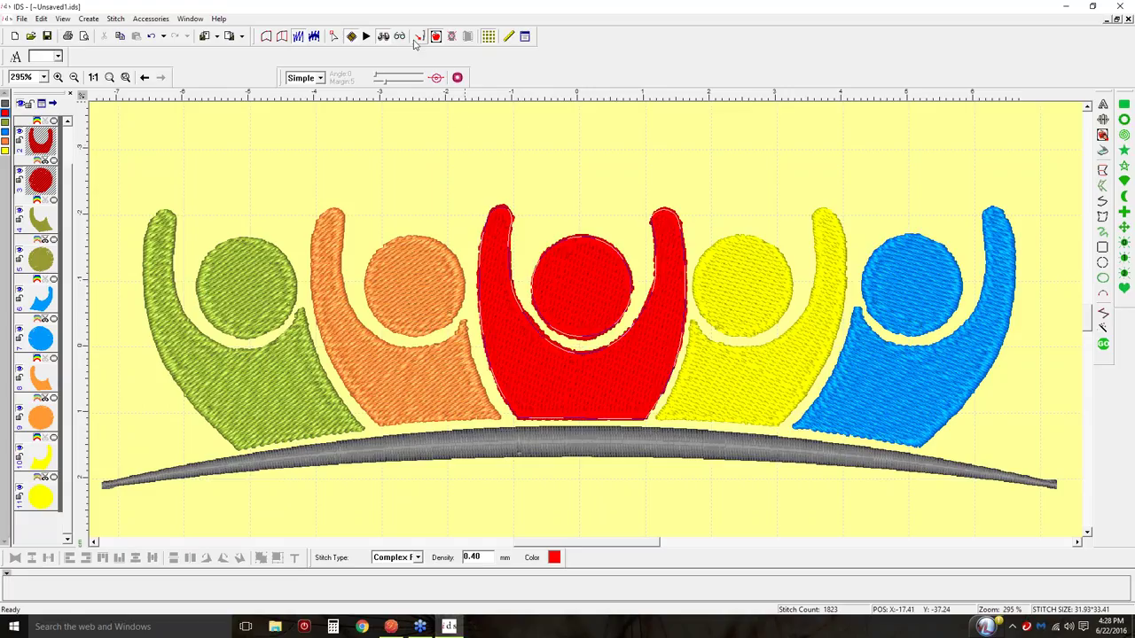
# Turn off the realistic preview, put the red head's exit point on its left edge and entry point on its lower-left edge, and regenerate
pyautogui.click(383, 37)
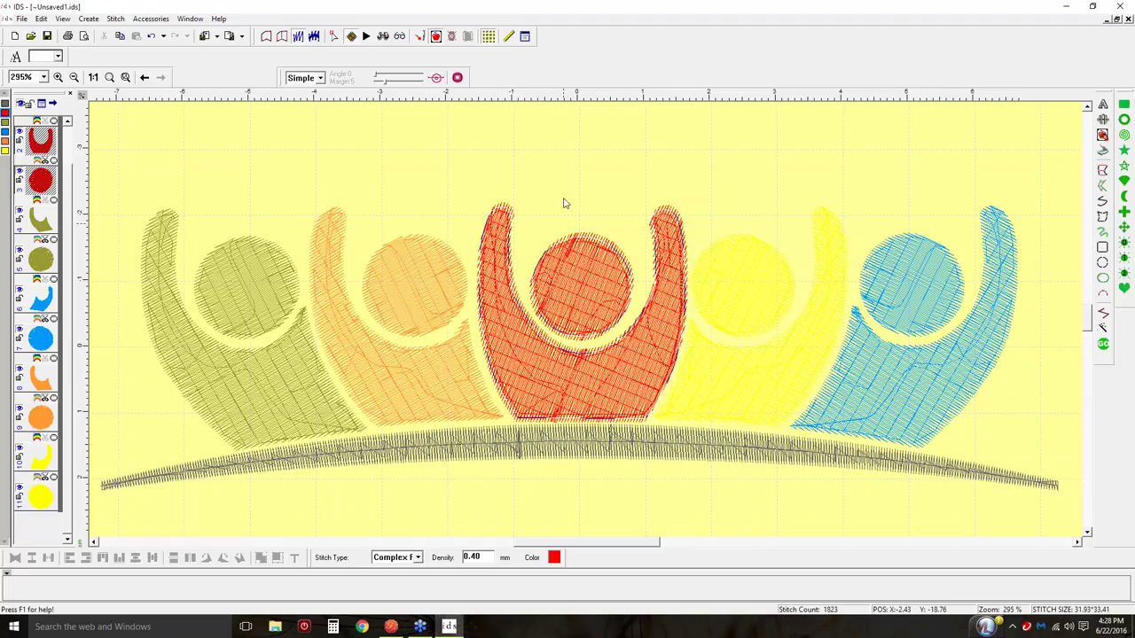
pyautogui.click(530, 157)
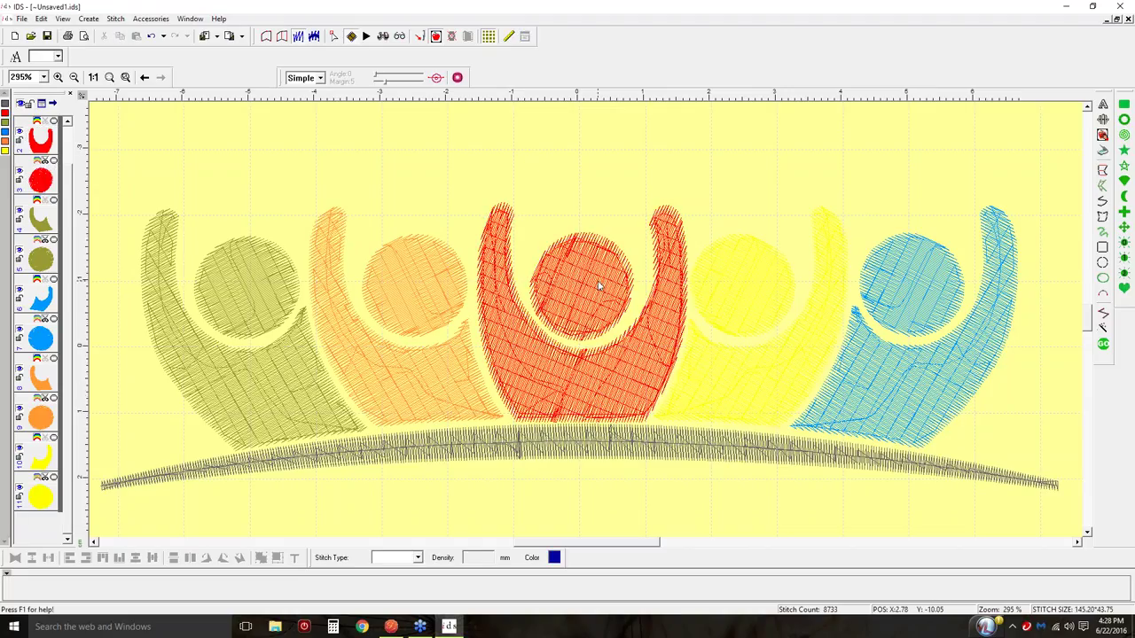
pyautogui.click(598, 286)
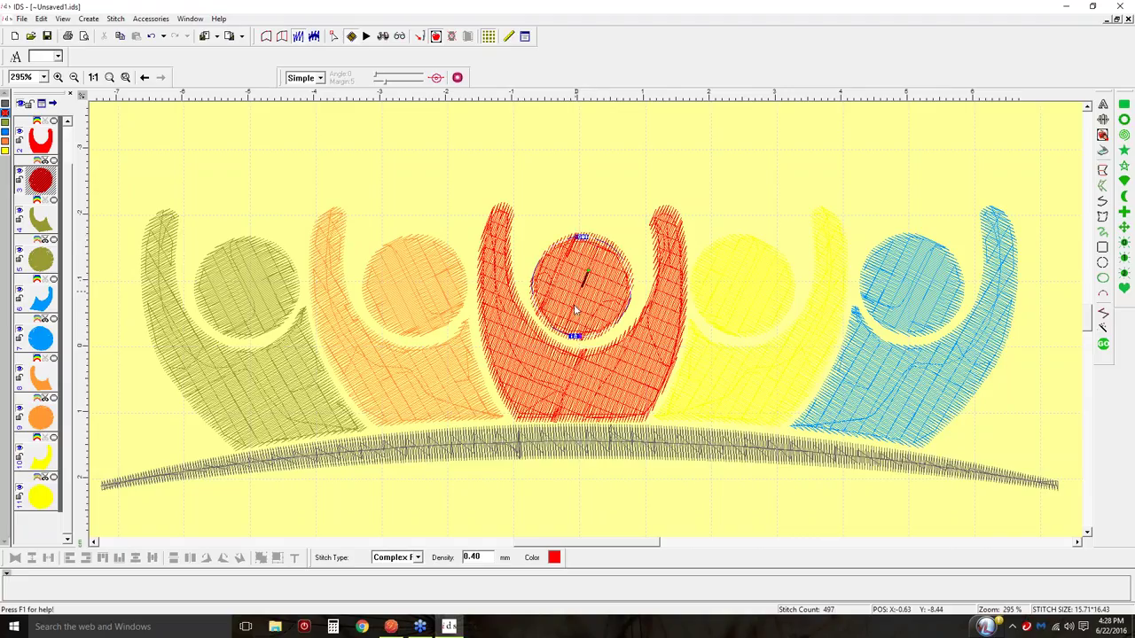
pyautogui.moveTo(584, 343); pyautogui.dragTo(586, 336)
pyautogui.moveTo(582, 234); pyautogui.dragTo(542, 258)
pyautogui.click(1103, 344)
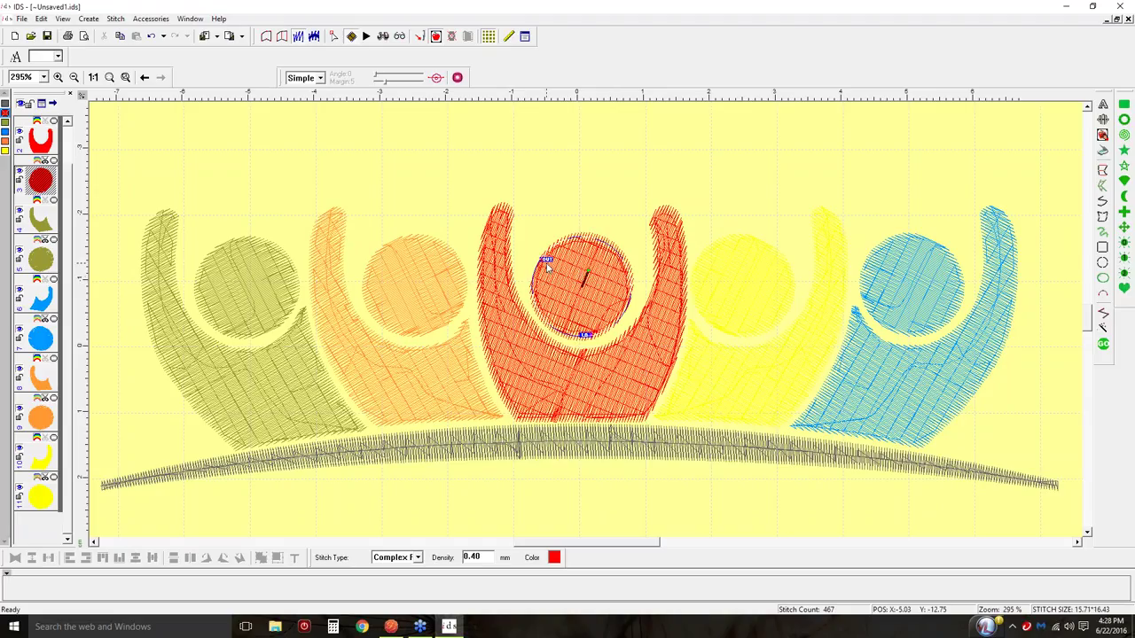
pyautogui.moveTo(579, 236); pyautogui.dragTo(532, 285)
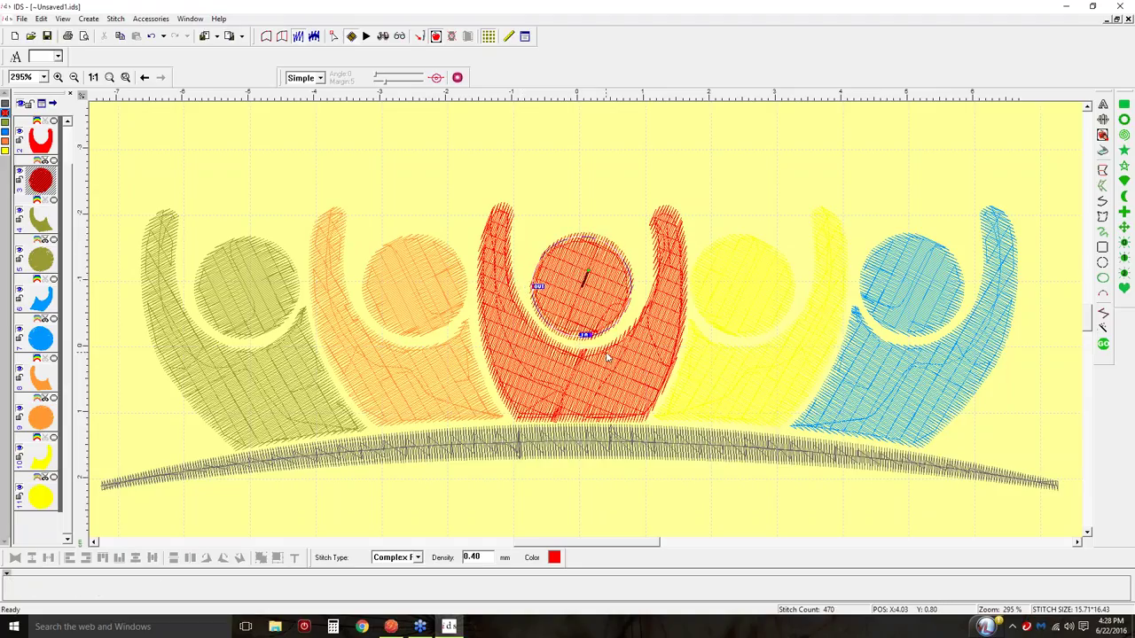
pyautogui.moveTo(586, 334); pyautogui.dragTo(527, 286)
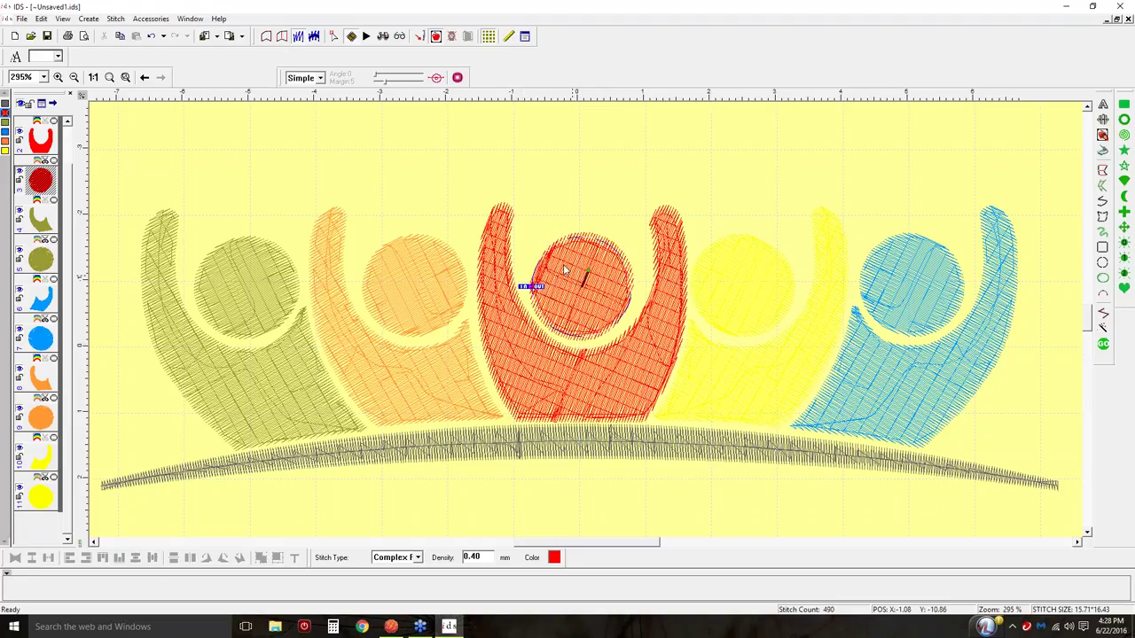
pyautogui.moveTo(530, 287); pyautogui.dragTo(550, 330)
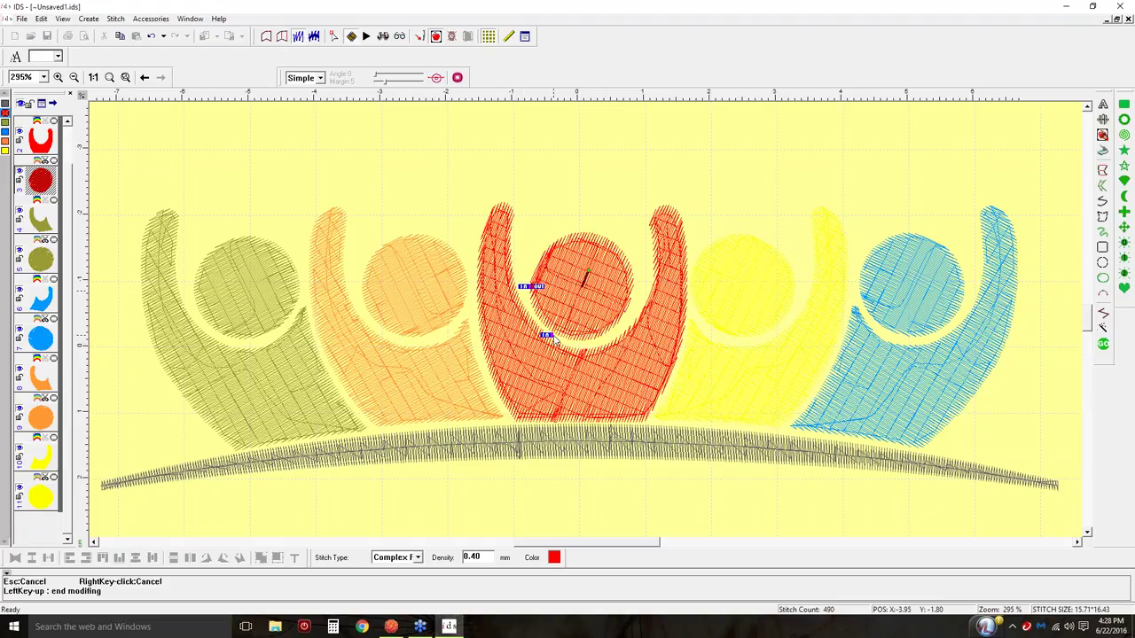
pyautogui.click(1103, 344)
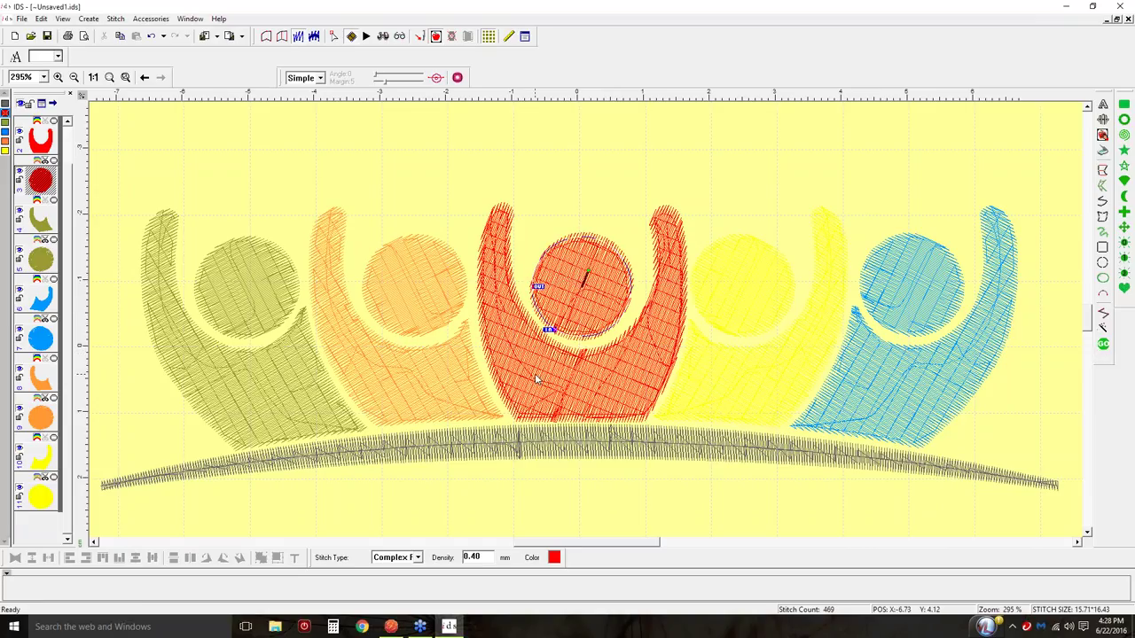
# Move the red body's exit point along the neck curve to beside the head's entry point and regenerate the stitches
pyautogui.click(606, 427)
pyautogui.moveTo(592, 354); pyautogui.dragTo(548, 335)
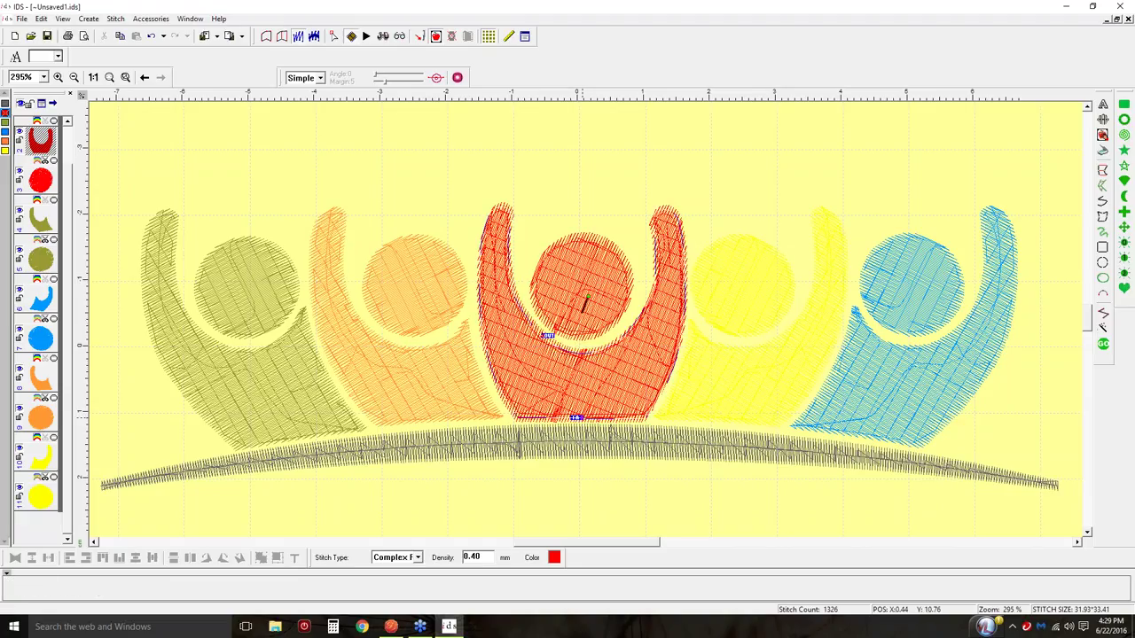
pyautogui.click(1103, 343)
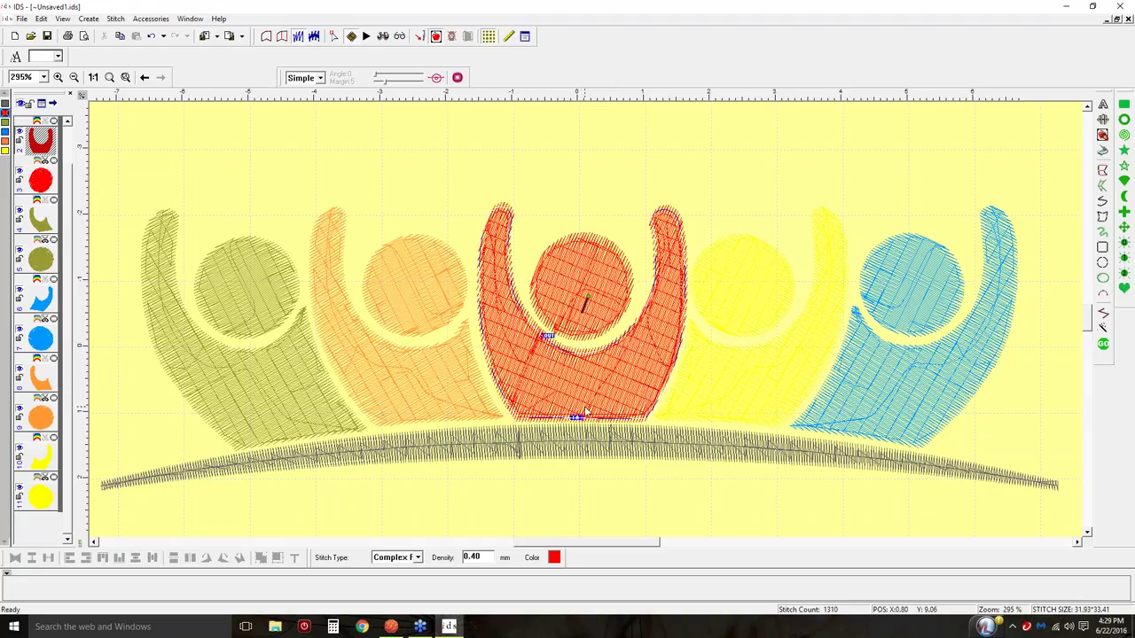
# Play the sewing simulation to check the stitching of the gray arc and the red figure, and close it
pyautogui.click(365, 37)
pyautogui.click(115, 98)
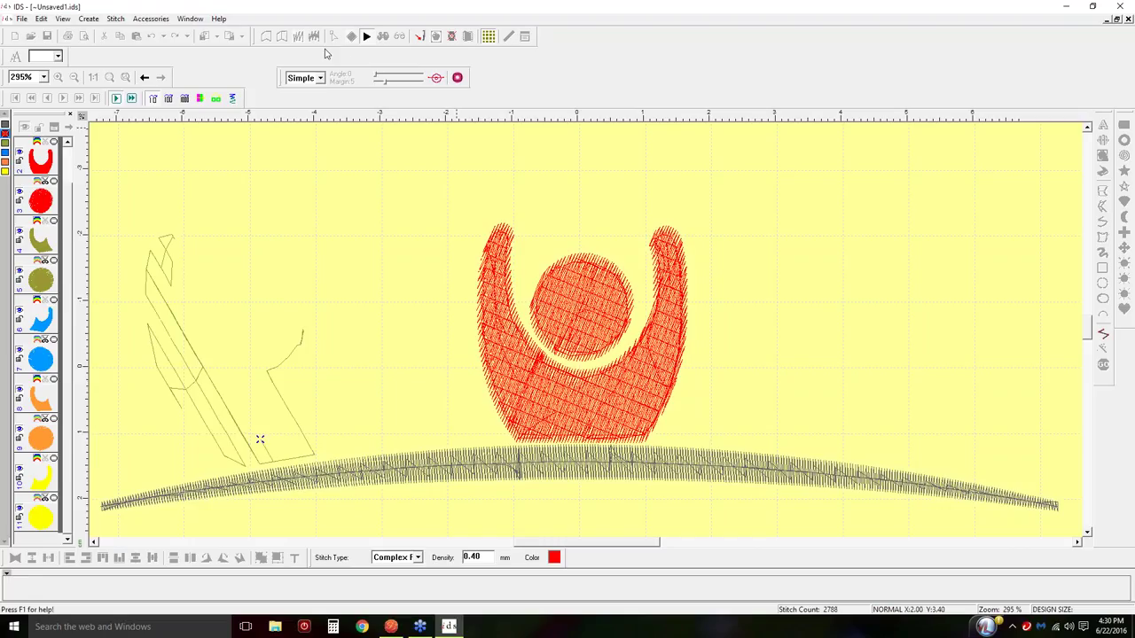
pyautogui.click(709, 452)
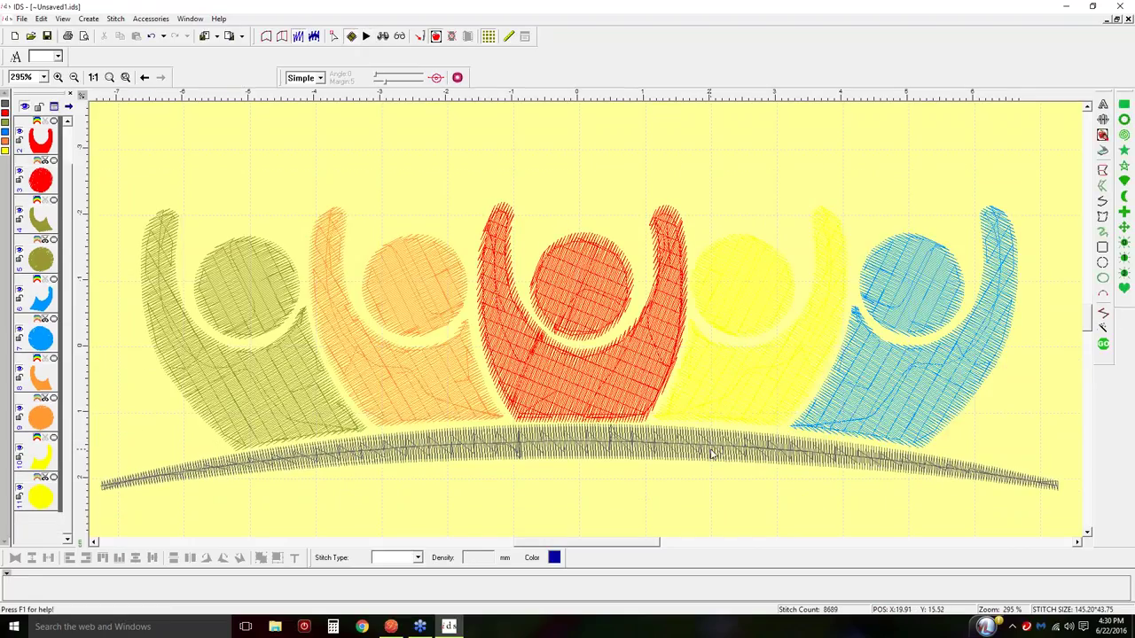
# Replace the red body's Tatami underlay with Complex Grid, keeping Complex Edge first, and apply the change
pyautogui.click(587, 379)
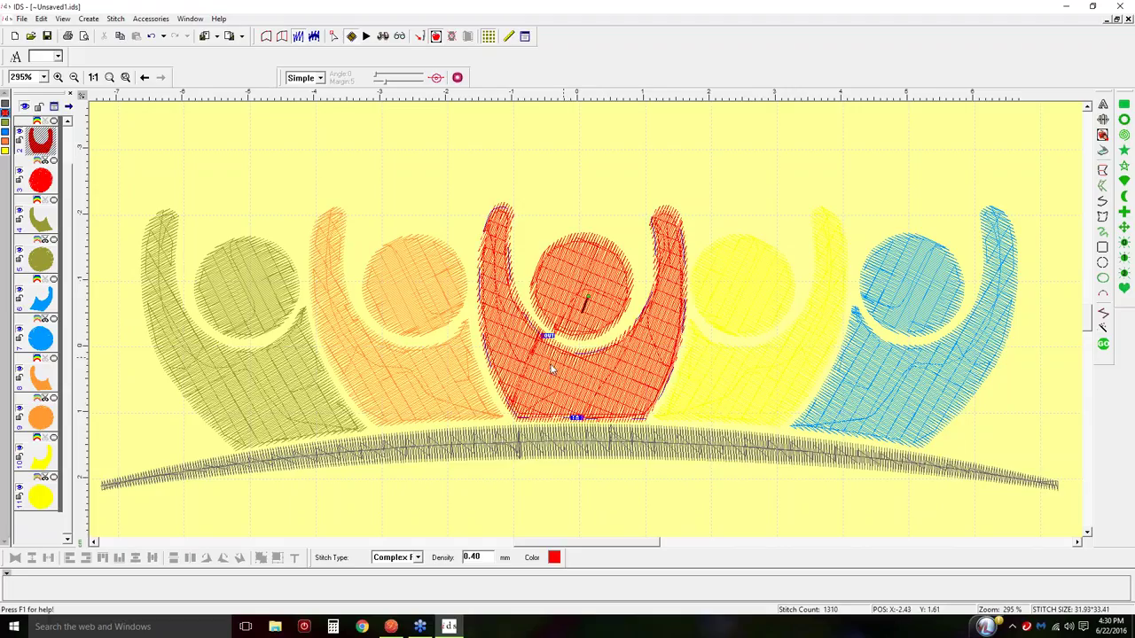
pyautogui.click(524, 40)
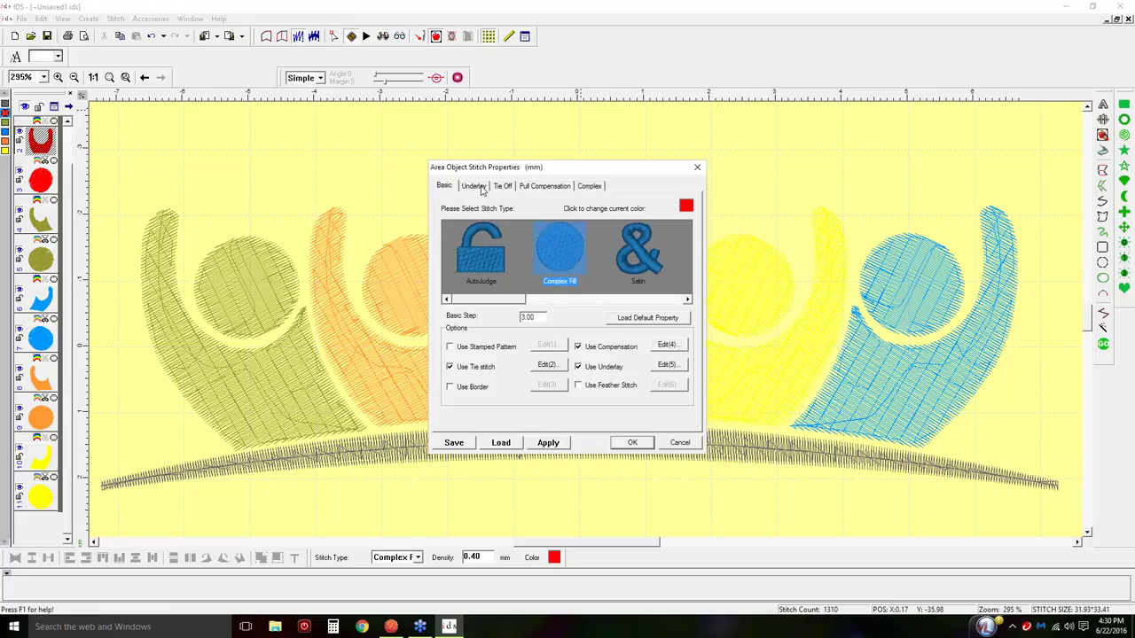
pyautogui.click(475, 186)
pyautogui.click(467, 244)
pyautogui.click(568, 252)
pyautogui.click(598, 229)
pyautogui.click(574, 229)
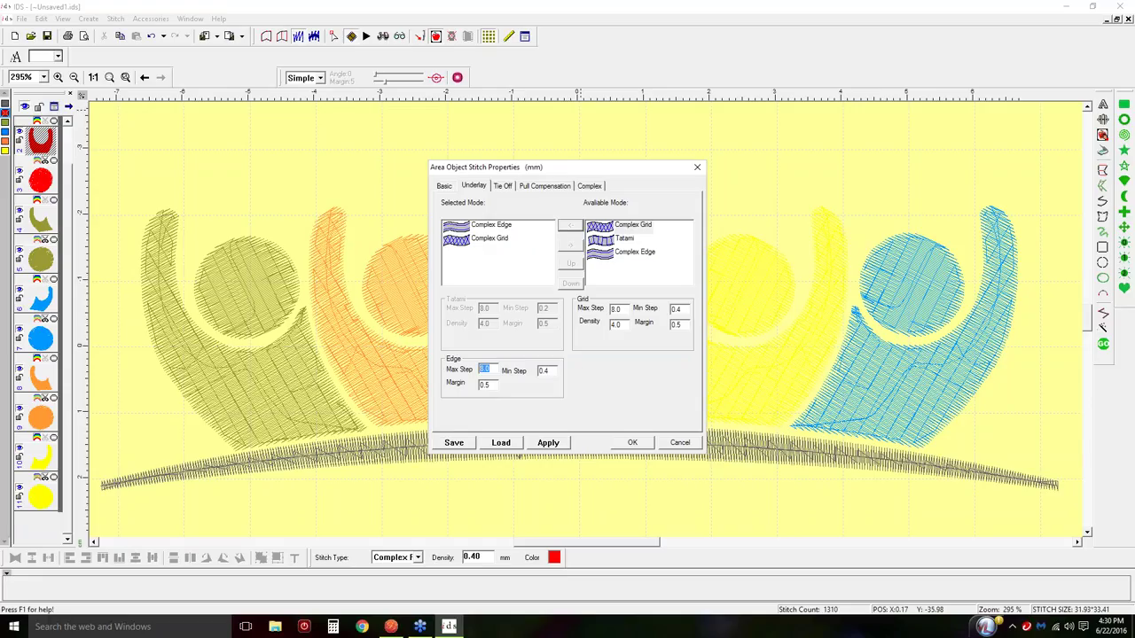
pyautogui.doubleClick(609, 325)
pyautogui.click(547, 444)
pyautogui.click(638, 445)
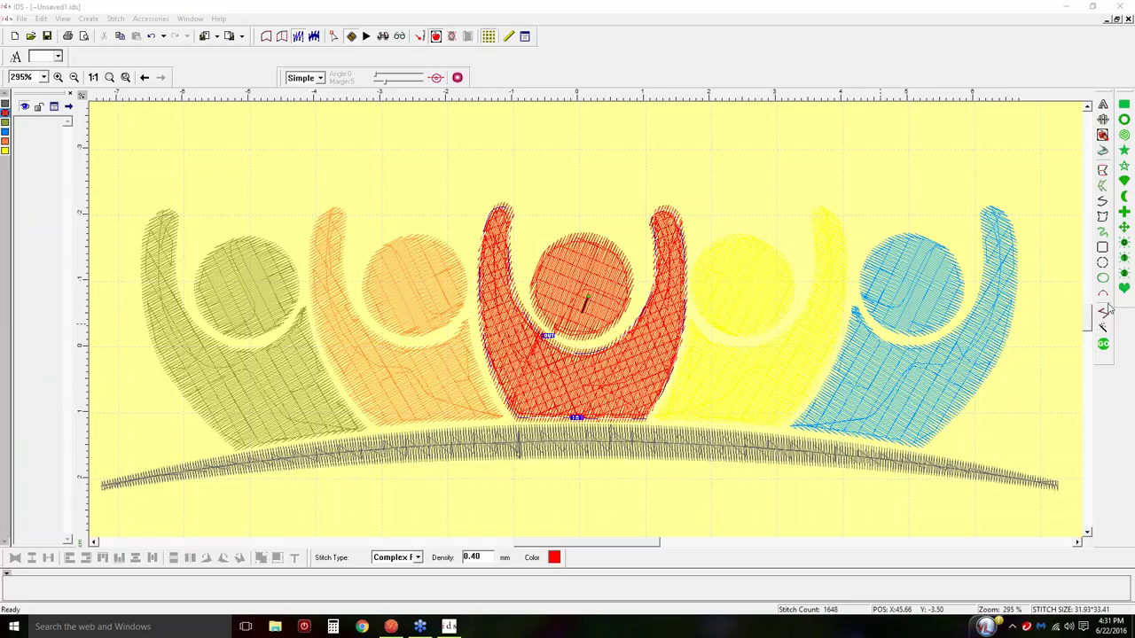
# Review the red body's pull compensation settings, including the standard value and overlap width
pyautogui.click(523, 38)
pyautogui.moveTo(623, 172); pyautogui.dragTo(284, 109)
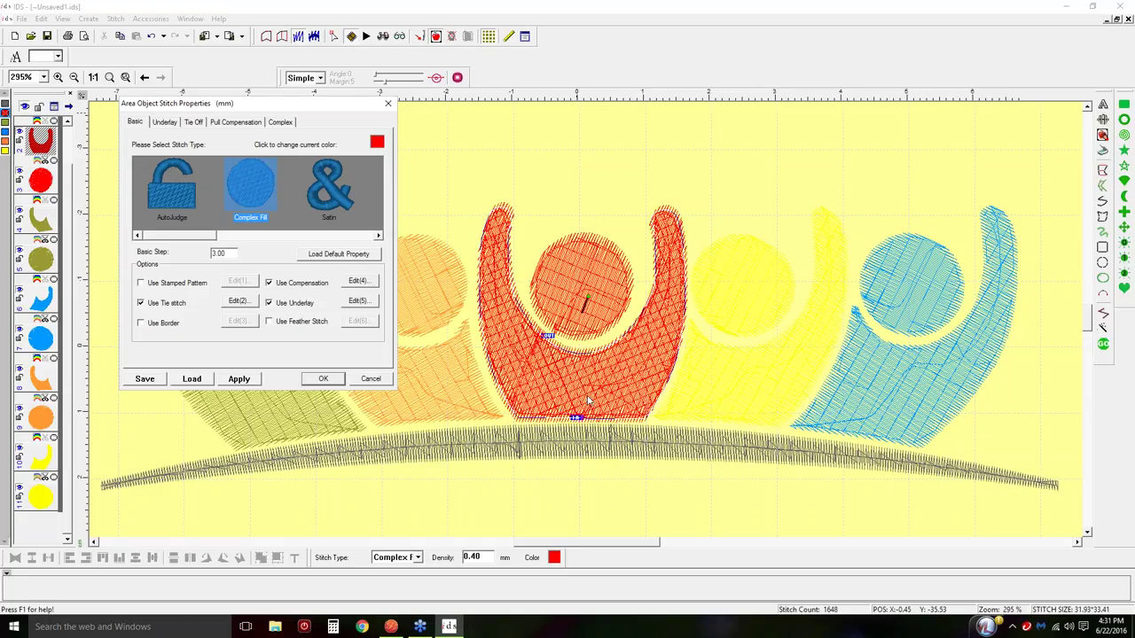
pyautogui.click(232, 126)
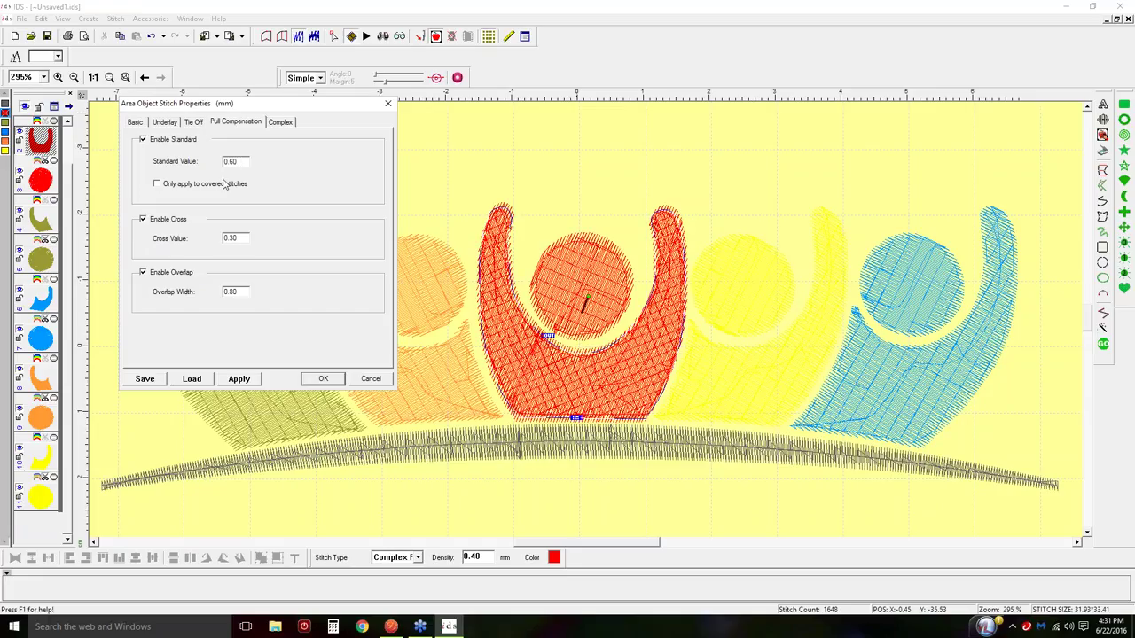
pyautogui.moveTo(241, 160); pyautogui.dragTo(224, 161)
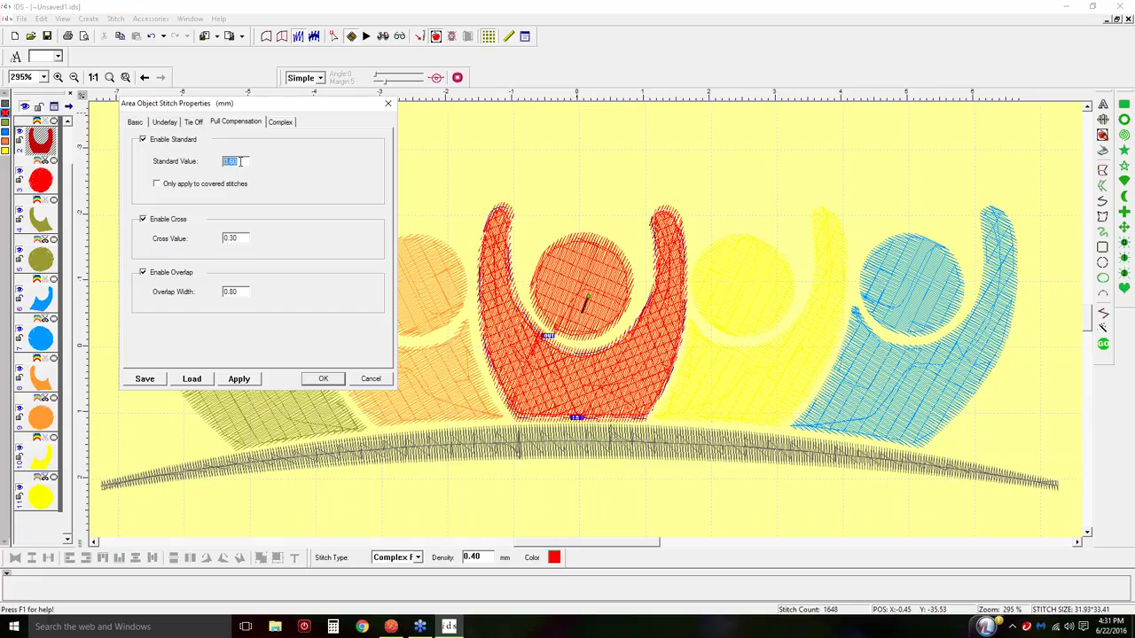
pyautogui.click(240, 162)
pyautogui.doubleClick(242, 290)
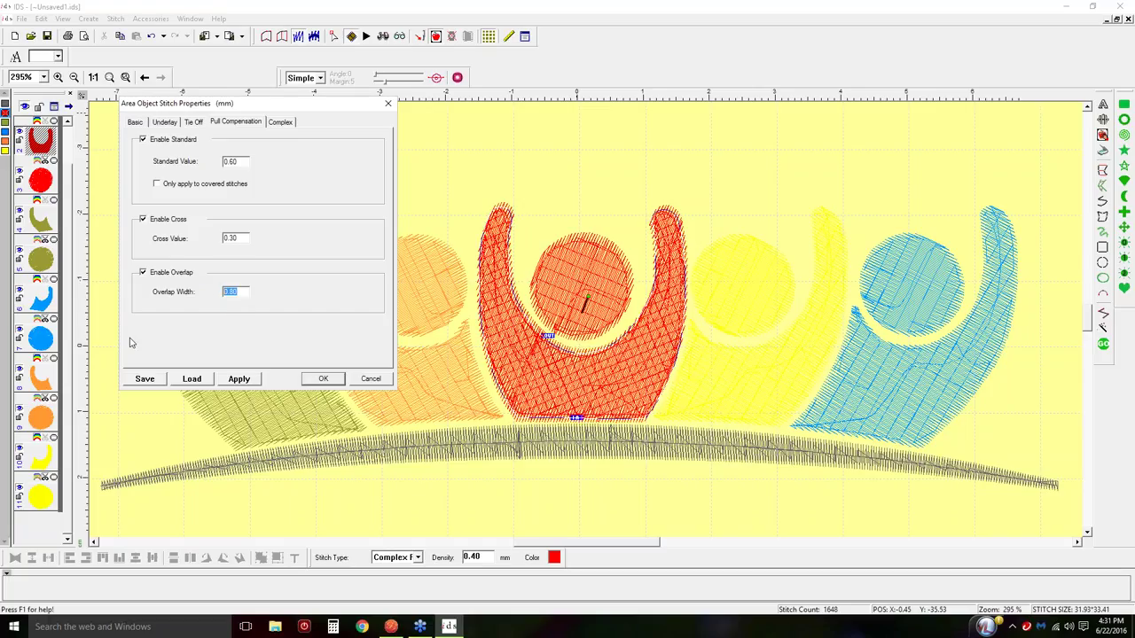
pyautogui.click(324, 380)
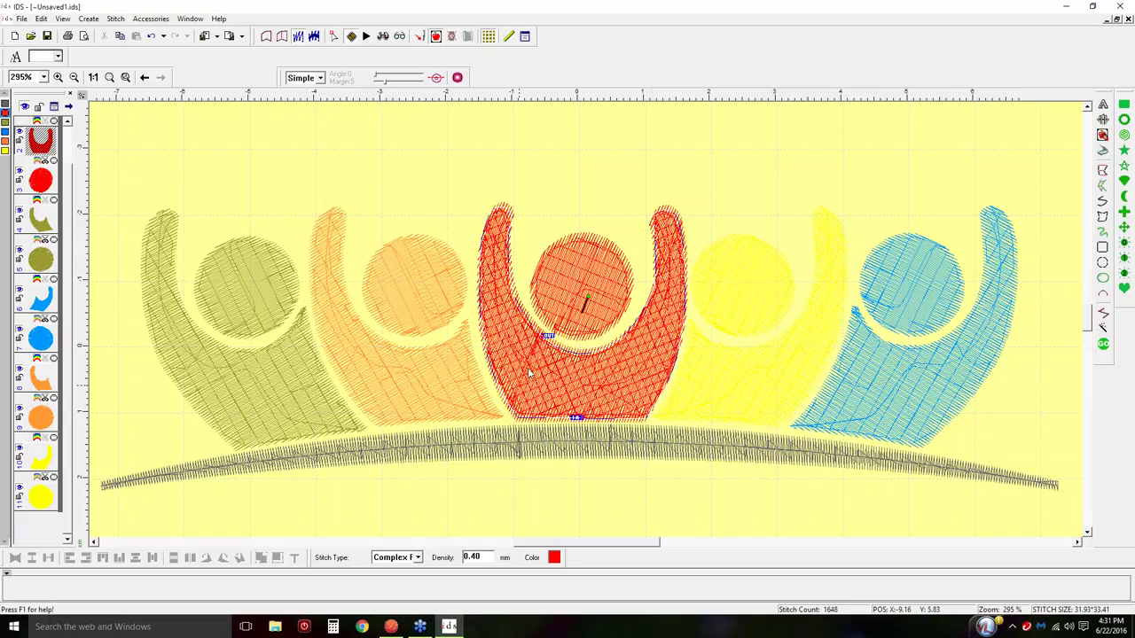
# Give the red head the same Complex Grid underlay as the red body and show the design in the realistic stitch preview
pyautogui.click(598, 304)
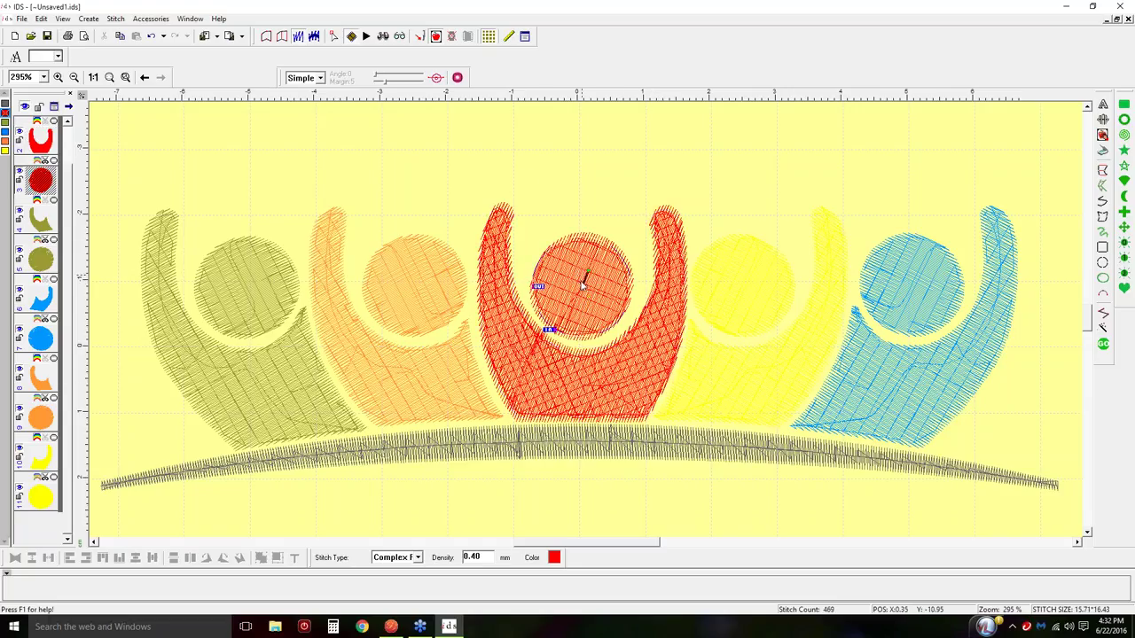
pyautogui.click(524, 37)
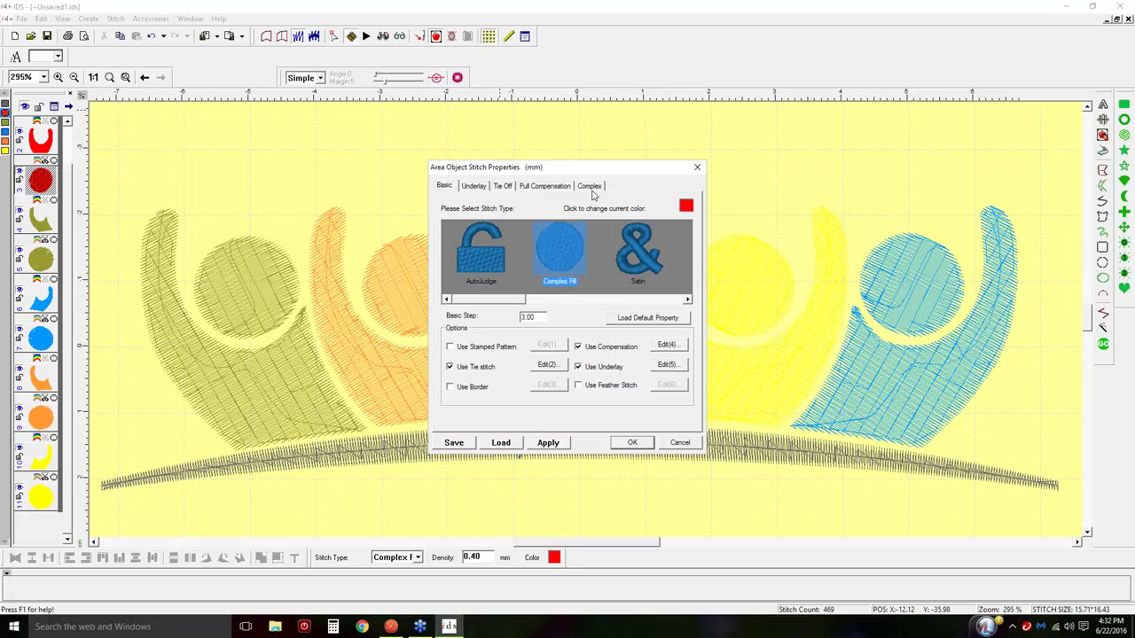
pyautogui.click(479, 186)
pyautogui.click(455, 241)
pyautogui.click(571, 245)
pyautogui.click(608, 226)
pyautogui.click(573, 227)
pyautogui.click(632, 444)
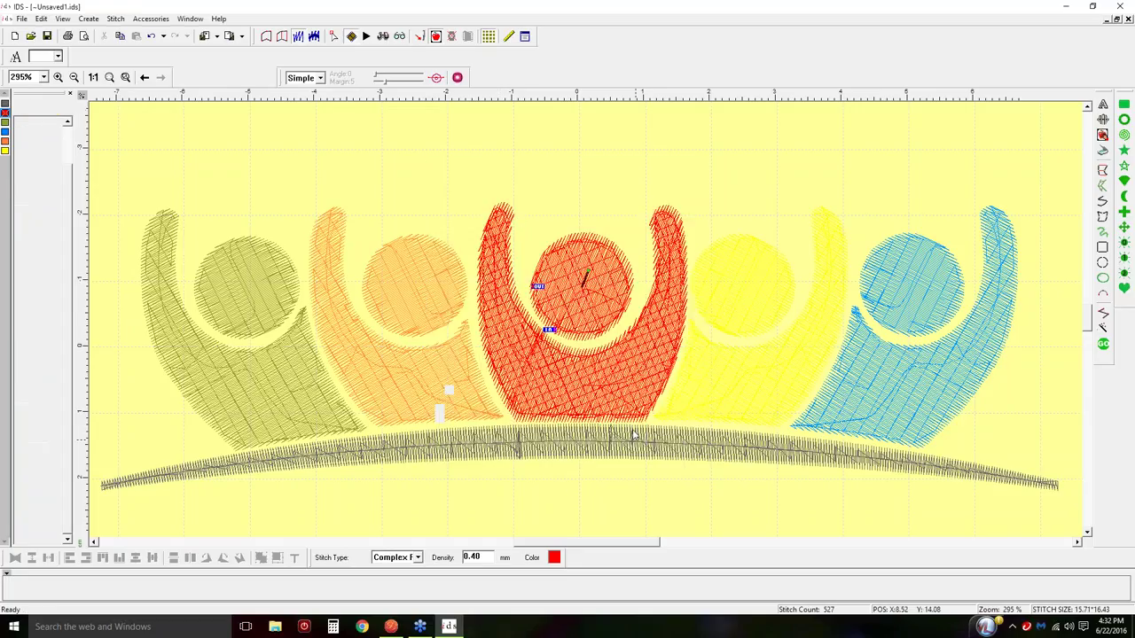
pyautogui.click(493, 172)
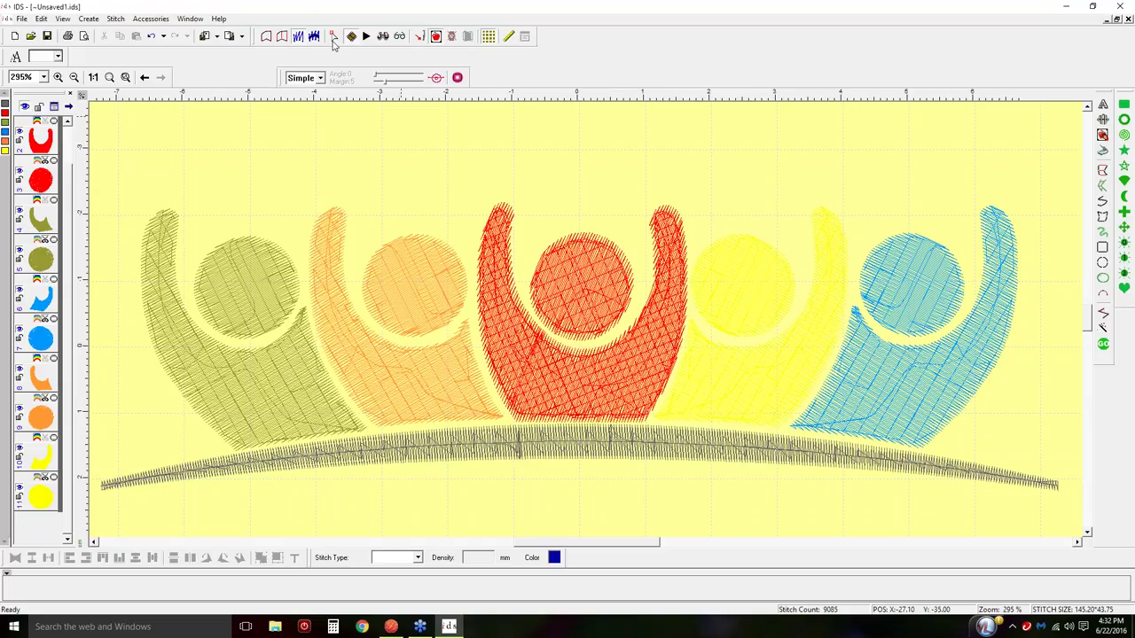
pyautogui.click(381, 42)
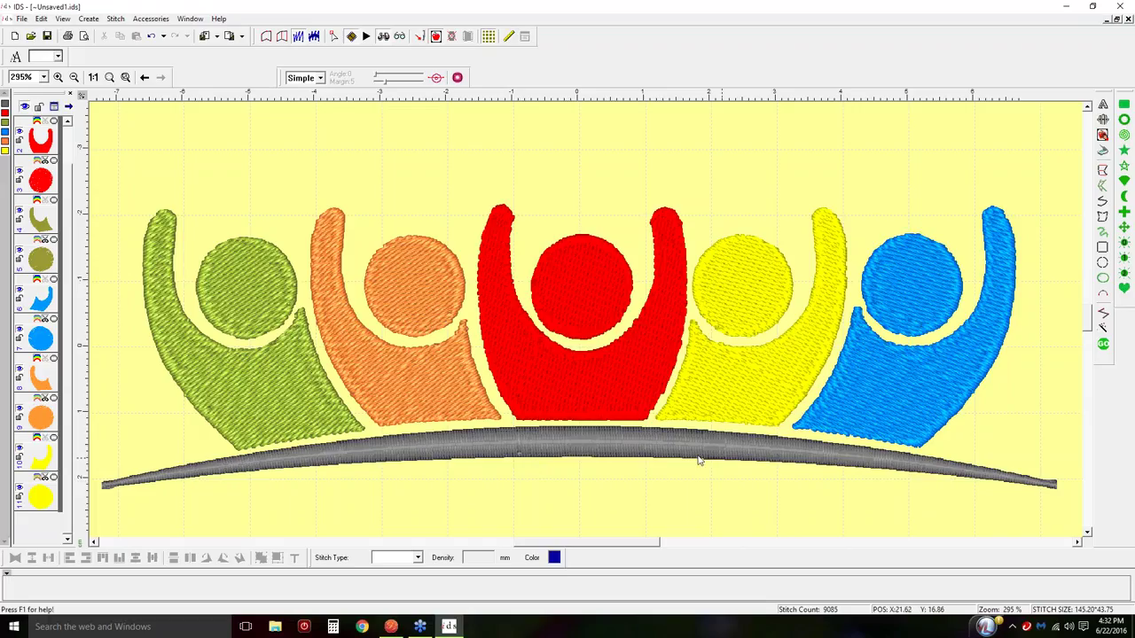
# Divide the gray arc's outline into two halves with a vertical line through its middle
pyautogui.click(606, 448)
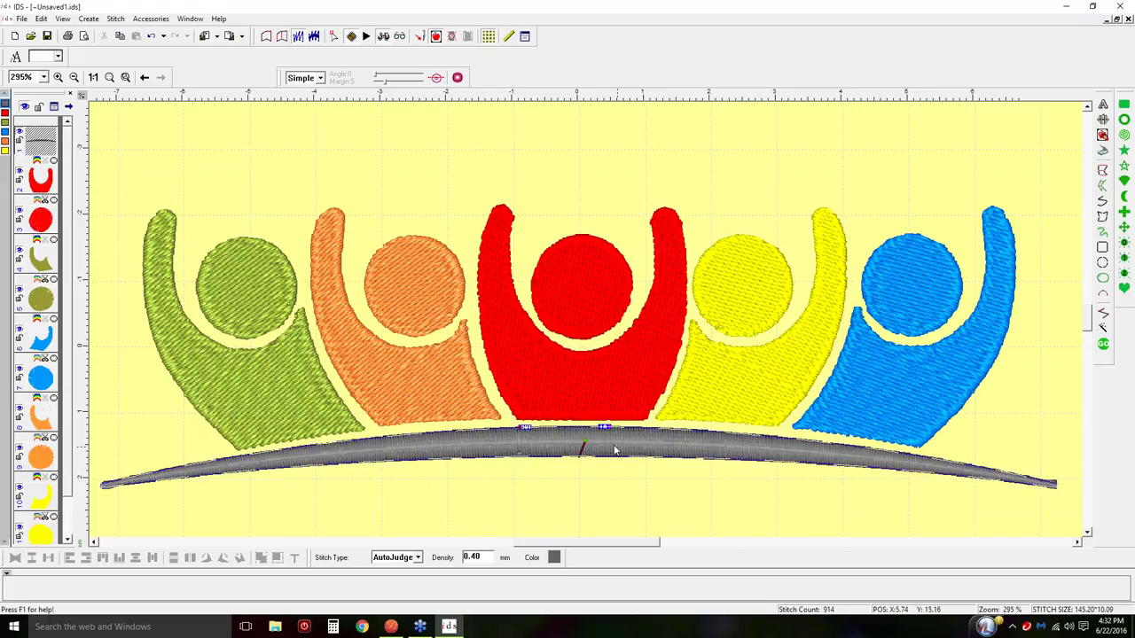
pyautogui.click(266, 38)
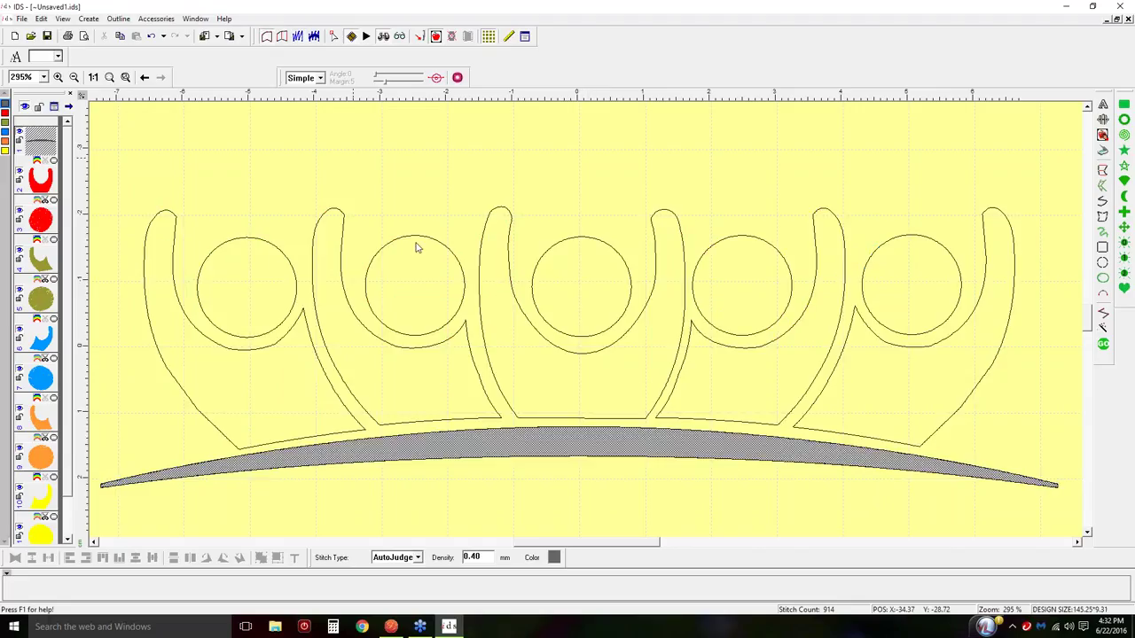
pyautogui.rightClick(601, 449)
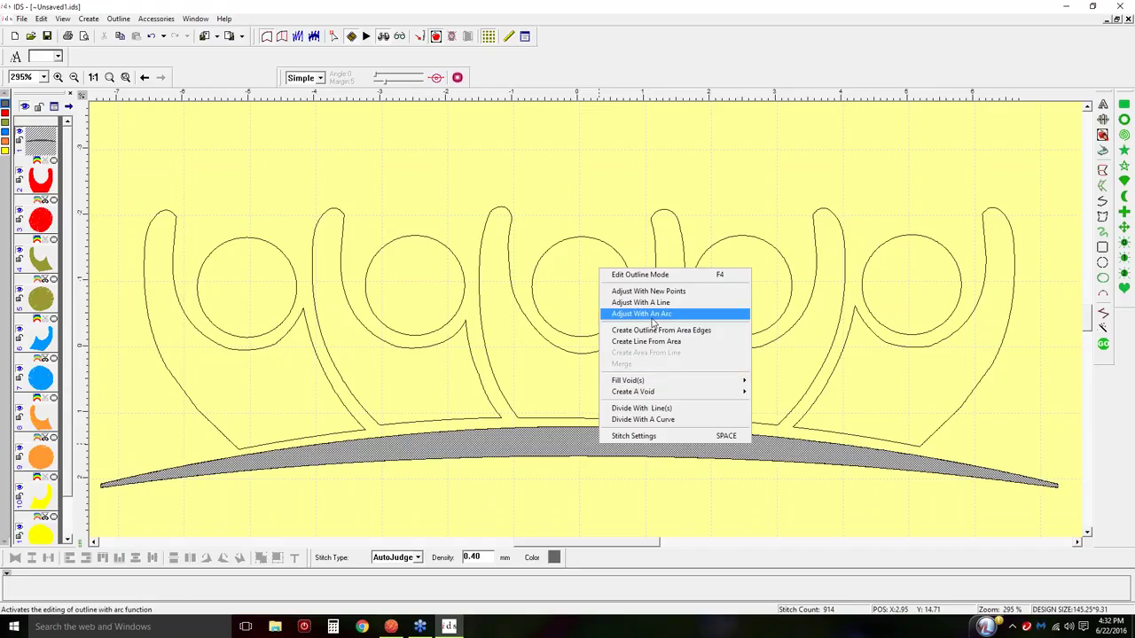
pyautogui.click(645, 408)
pyautogui.click(582, 412)
pyautogui.click(581, 466)
pyautogui.press('Return')
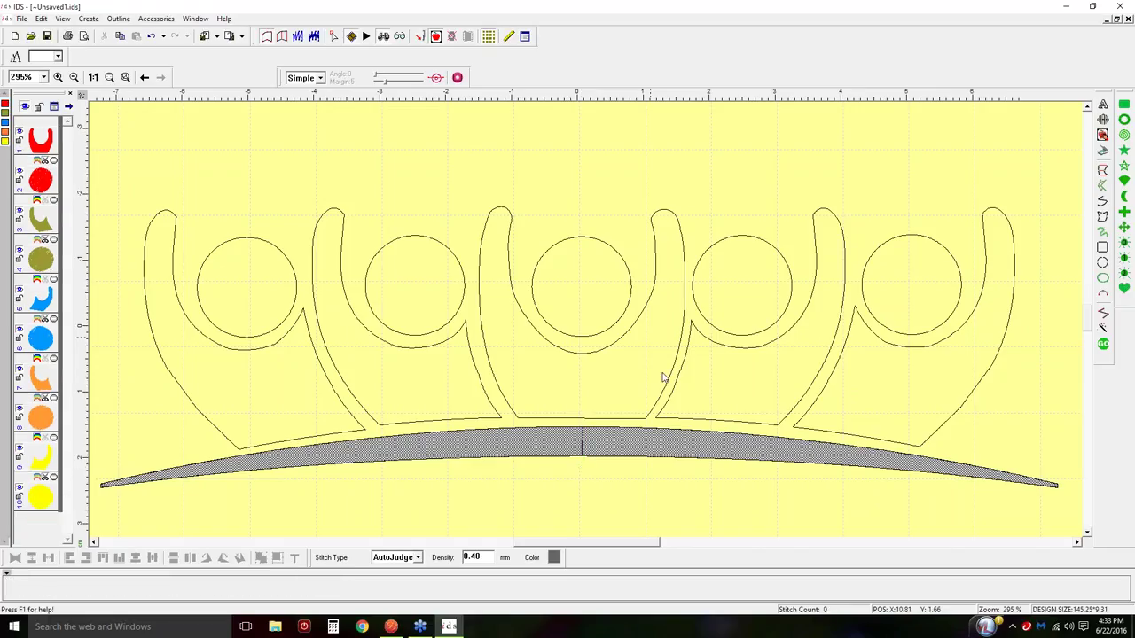
pyautogui.click(589, 501)
# Extend the right arc half's inner edge about 6 mm over the left half and regenerate the stitches
pyautogui.click(637, 450)
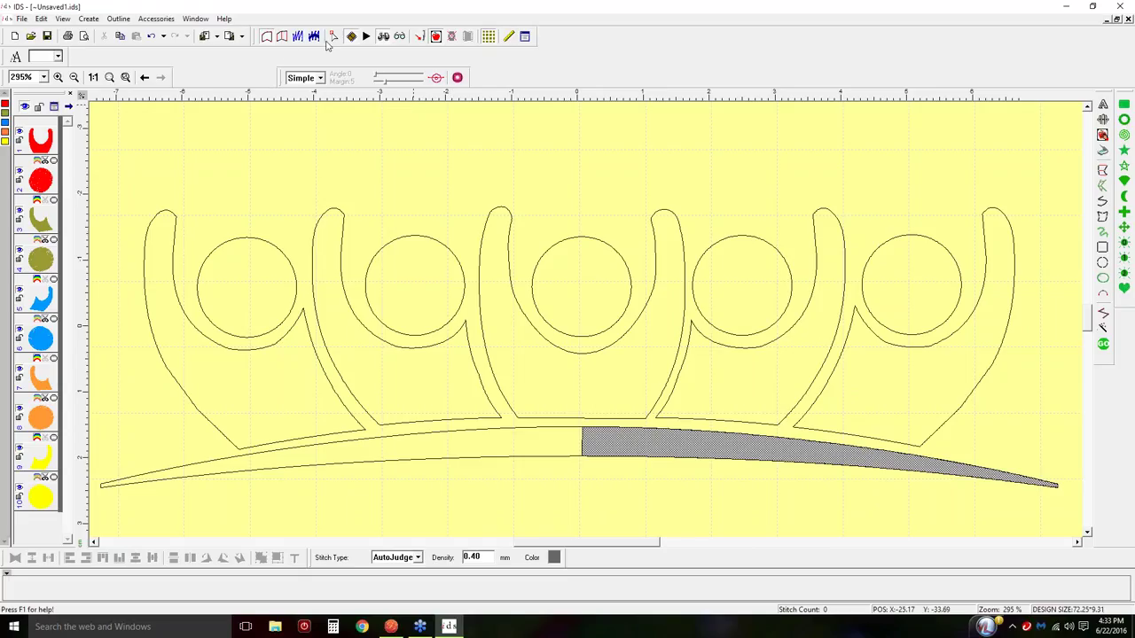
pyautogui.click(336, 37)
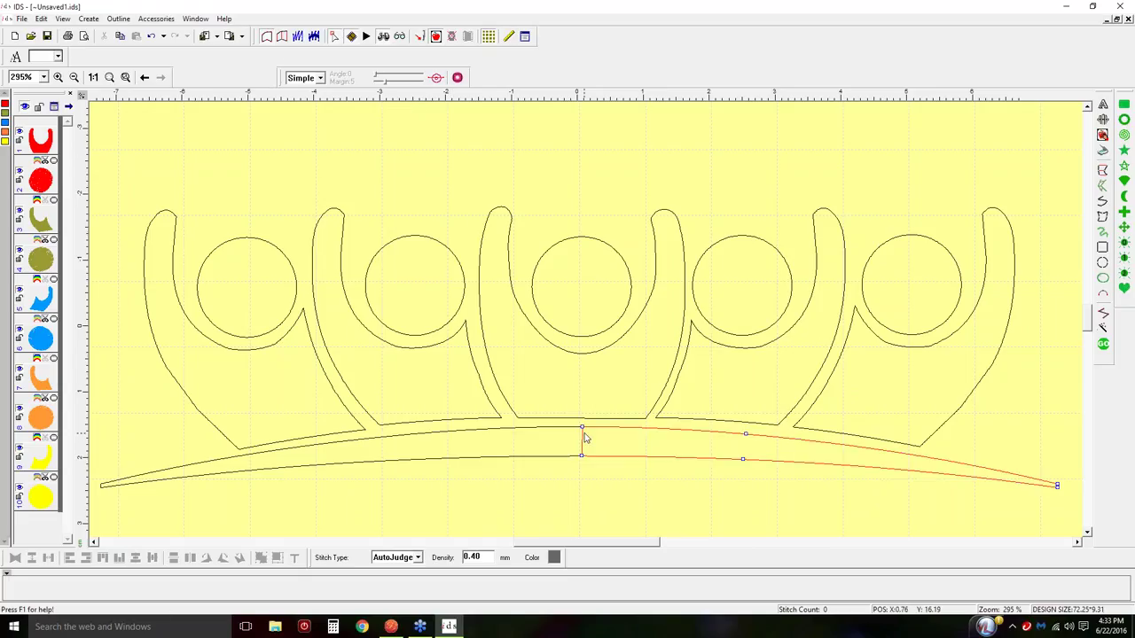
pyautogui.moveTo(582, 427); pyautogui.dragTo(544, 457)
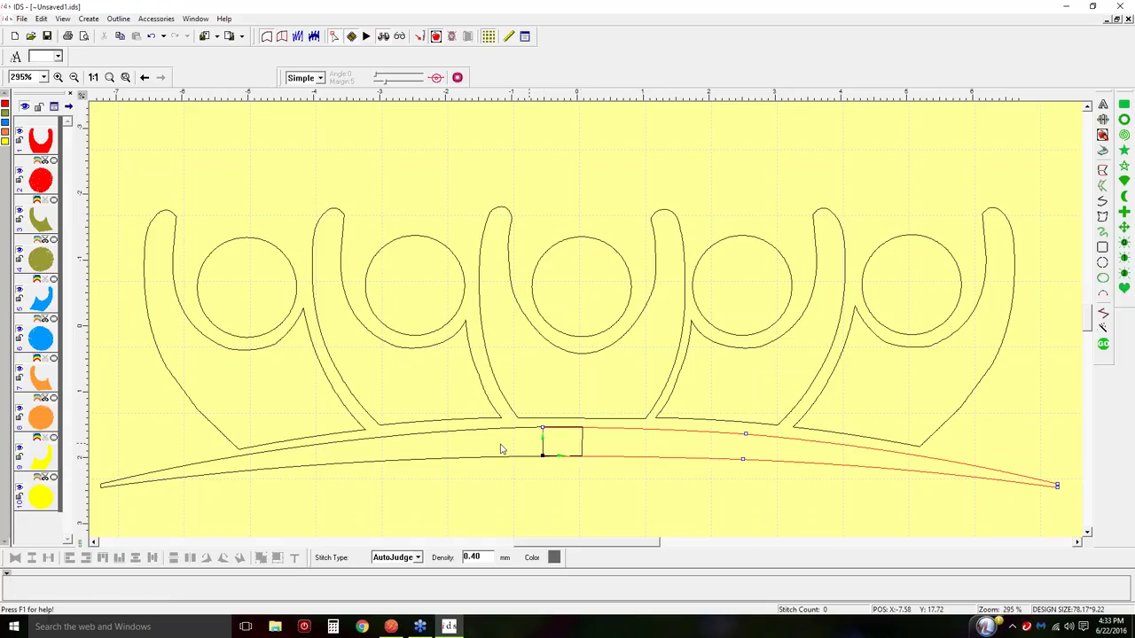
pyautogui.click(352, 121)
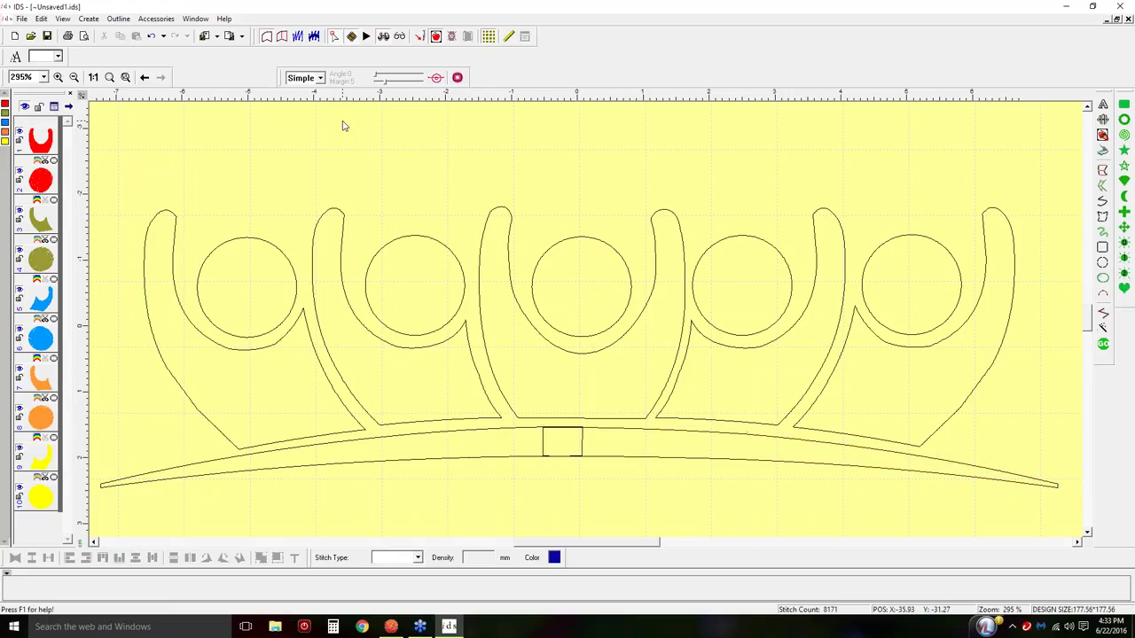
pyautogui.click(1103, 347)
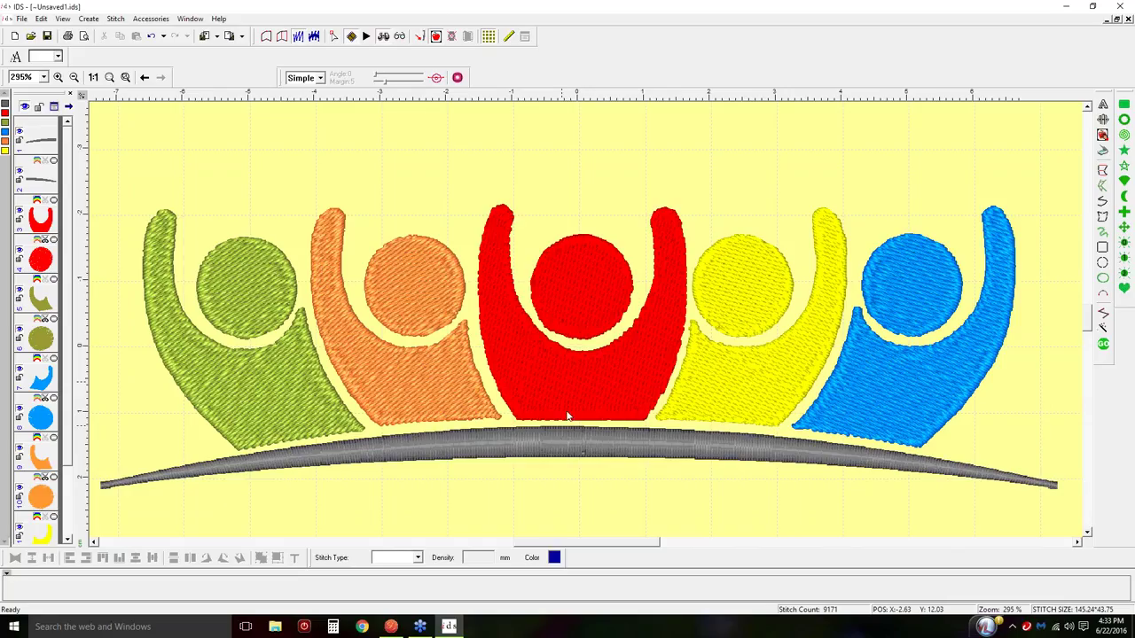
# Shorten the right arc half's overlap, extend the left half's inner edge slightly past the middle, and regenerate the stitches
pyautogui.click(266, 37)
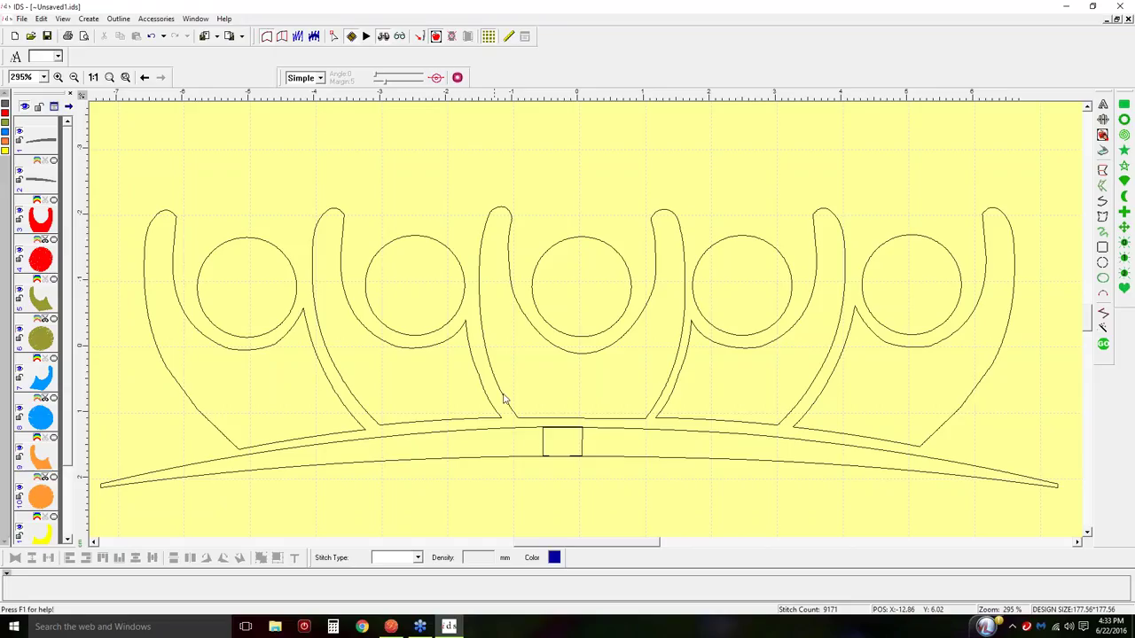
pyautogui.click(628, 448)
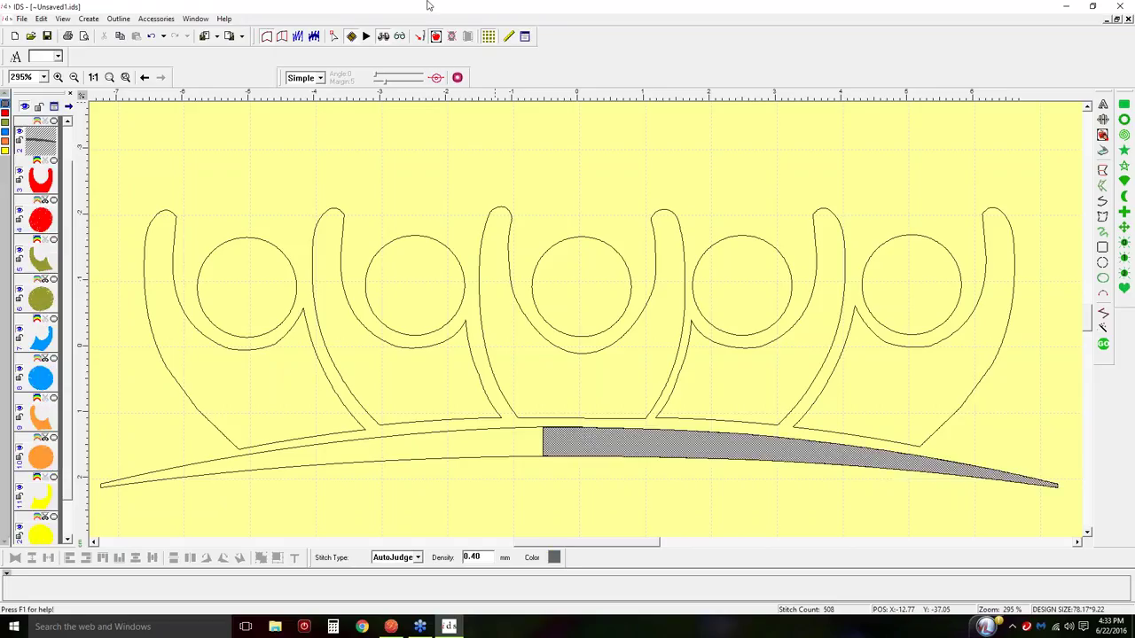
pyautogui.click(335, 36)
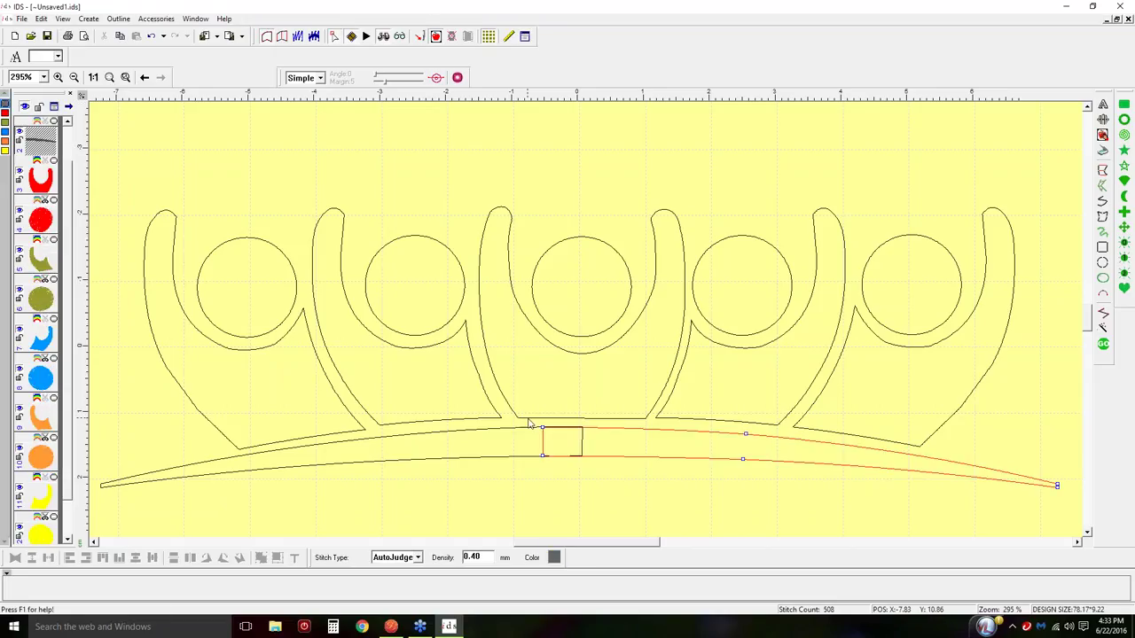
pyautogui.moveTo(544, 438); pyautogui.dragTo(606, 461)
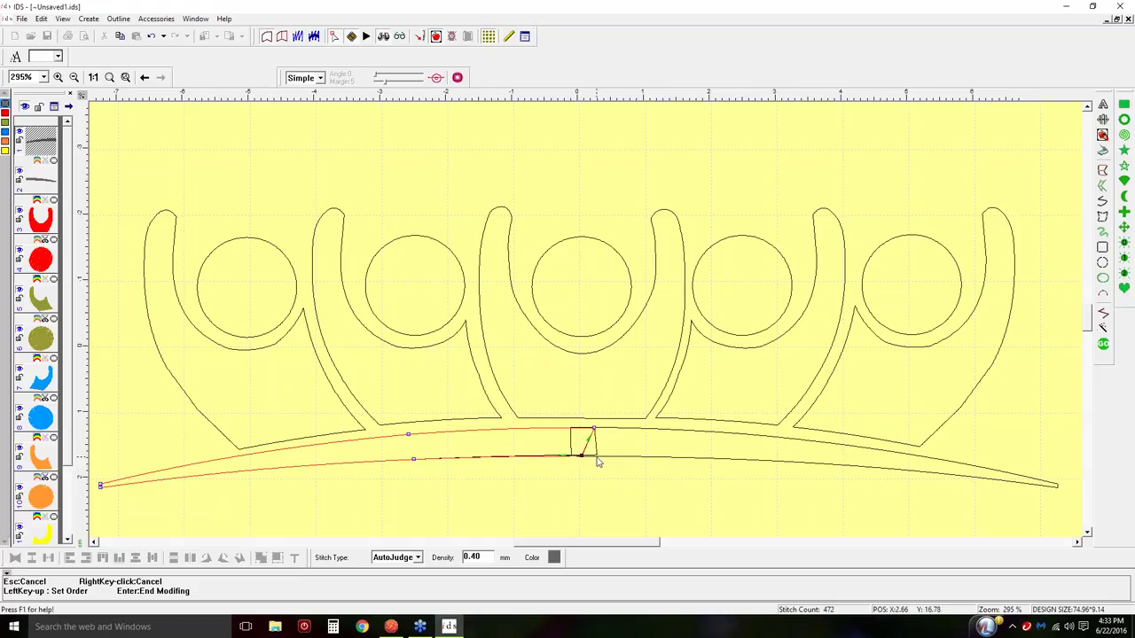
pyautogui.press('Return')
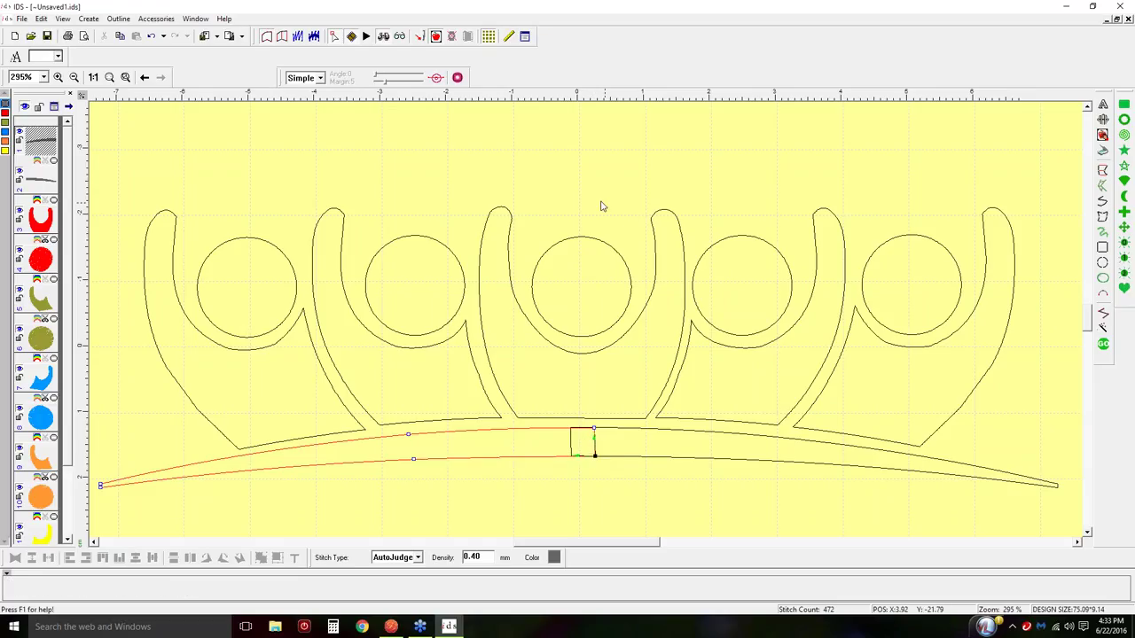
pyautogui.click(595, 503)
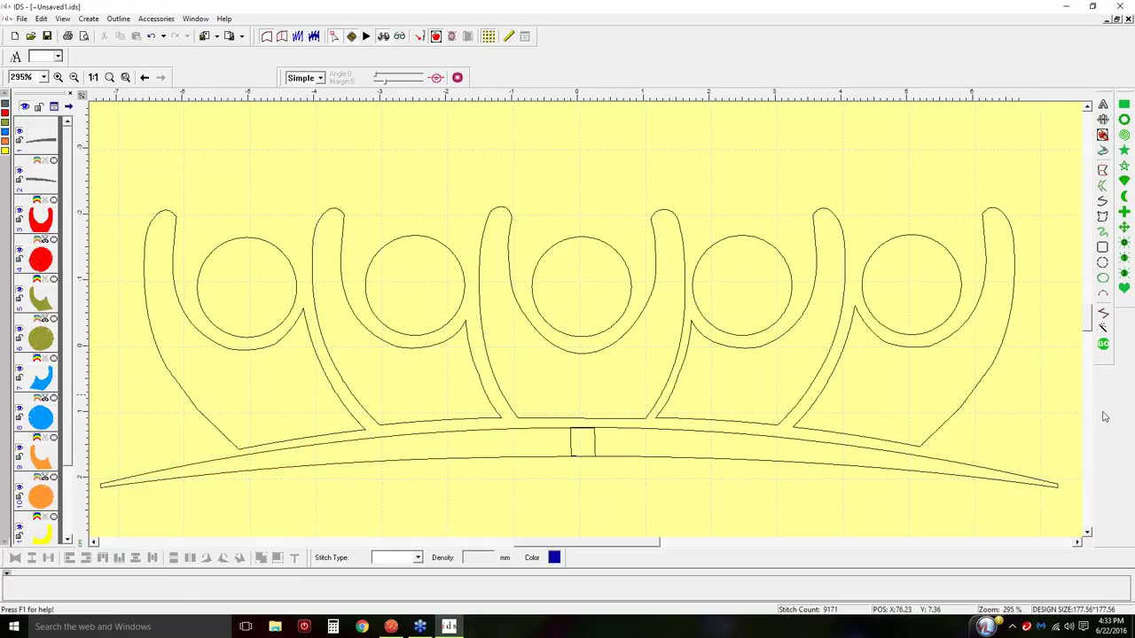
pyautogui.click(1103, 345)
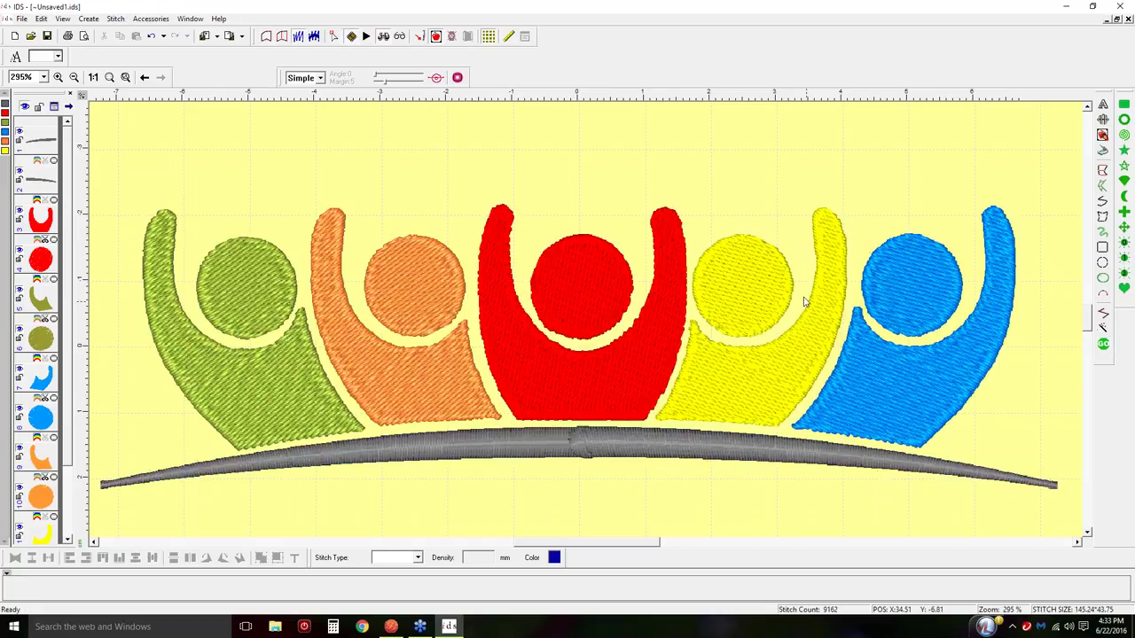
# Change the stitch type of both gray arc halves from AutoJudge to Satin
pyautogui.click(587, 454)
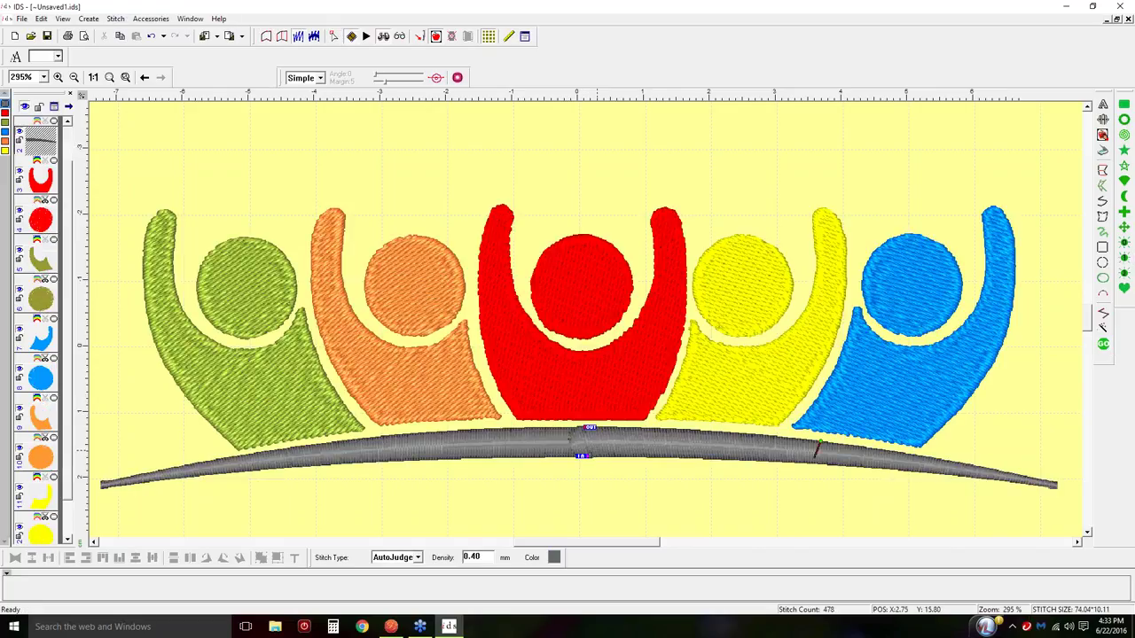
pyautogui.click(418, 557)
pyautogui.click(395, 488)
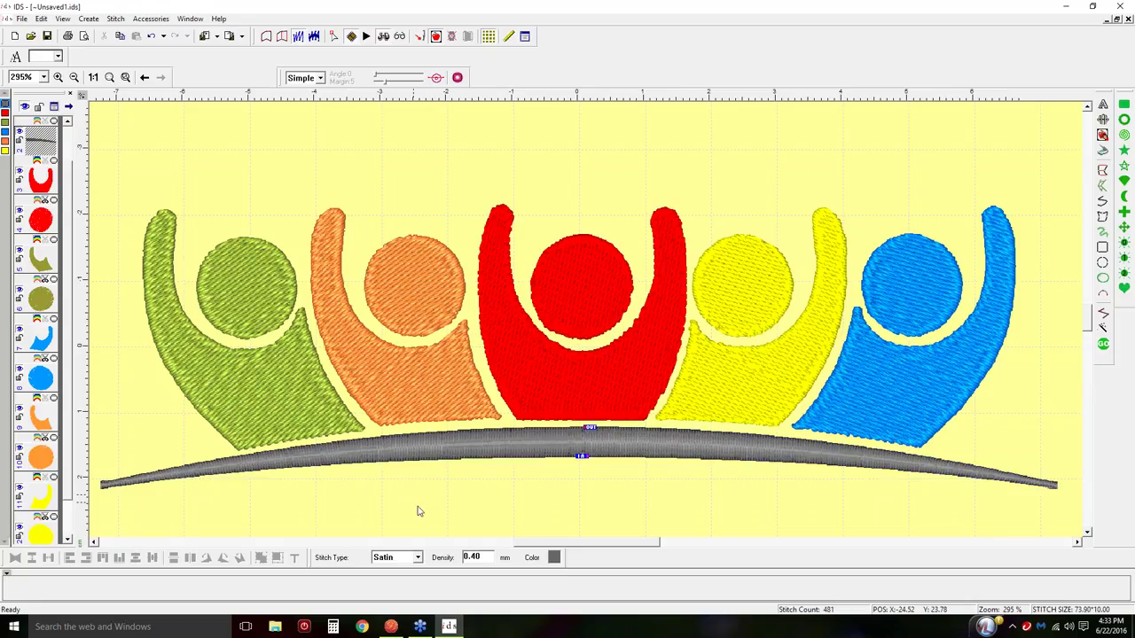
pyautogui.scroll(1, 419, 560)
pyautogui.click(419, 562)
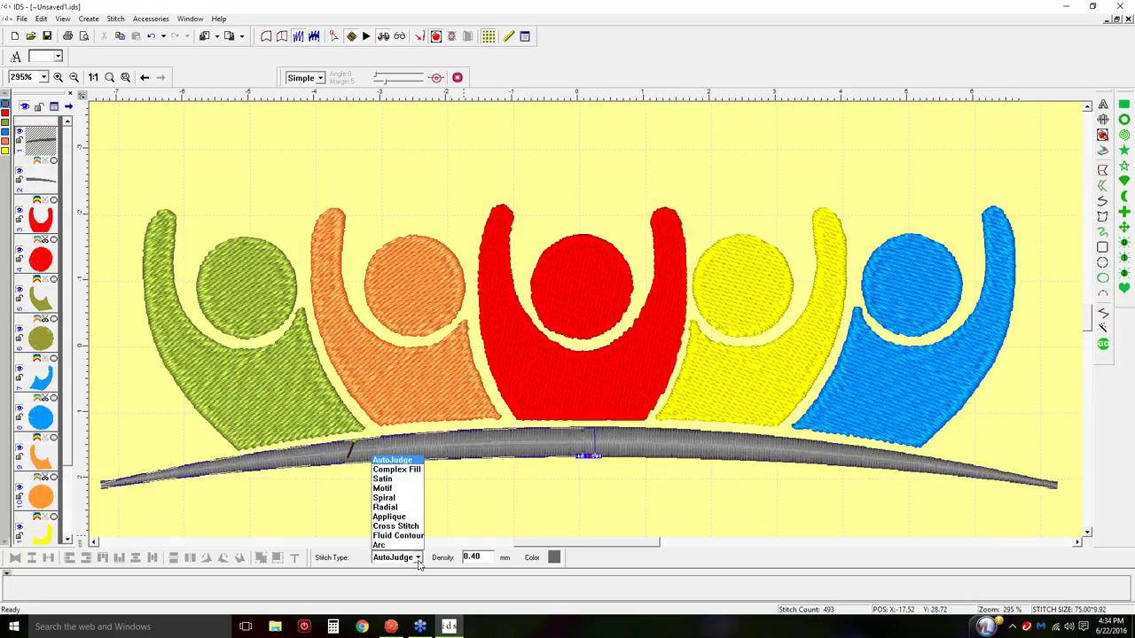
pyautogui.click(395, 483)
pyautogui.click(593, 445)
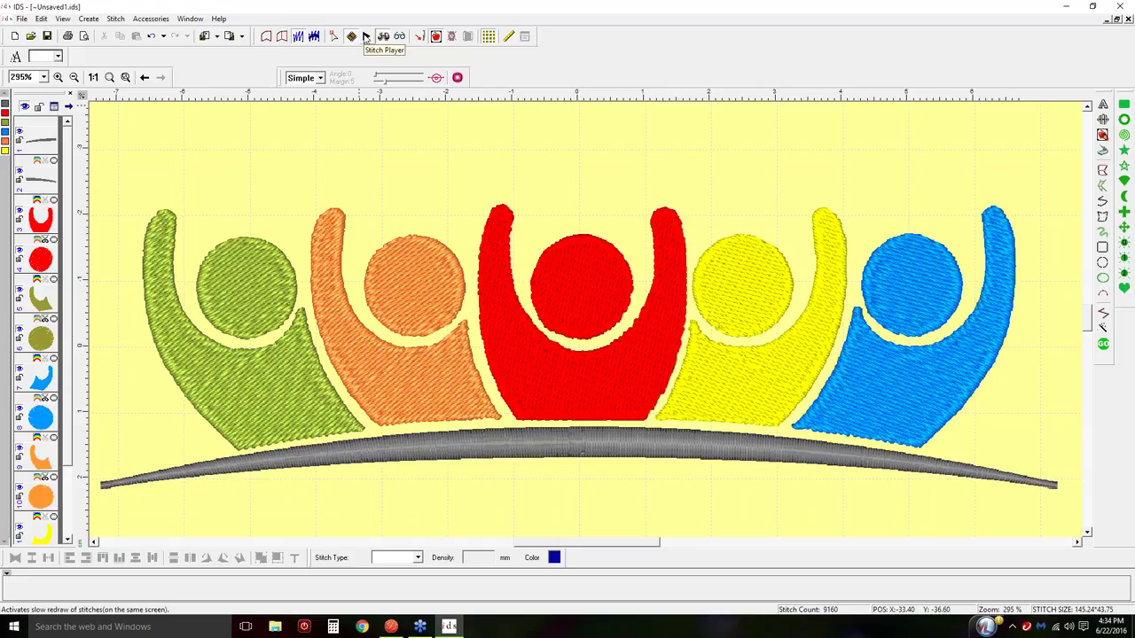
# Move the entry points of the yellow and orange bodies up along their edges facing the red figure
pyautogui.click(94, 77)
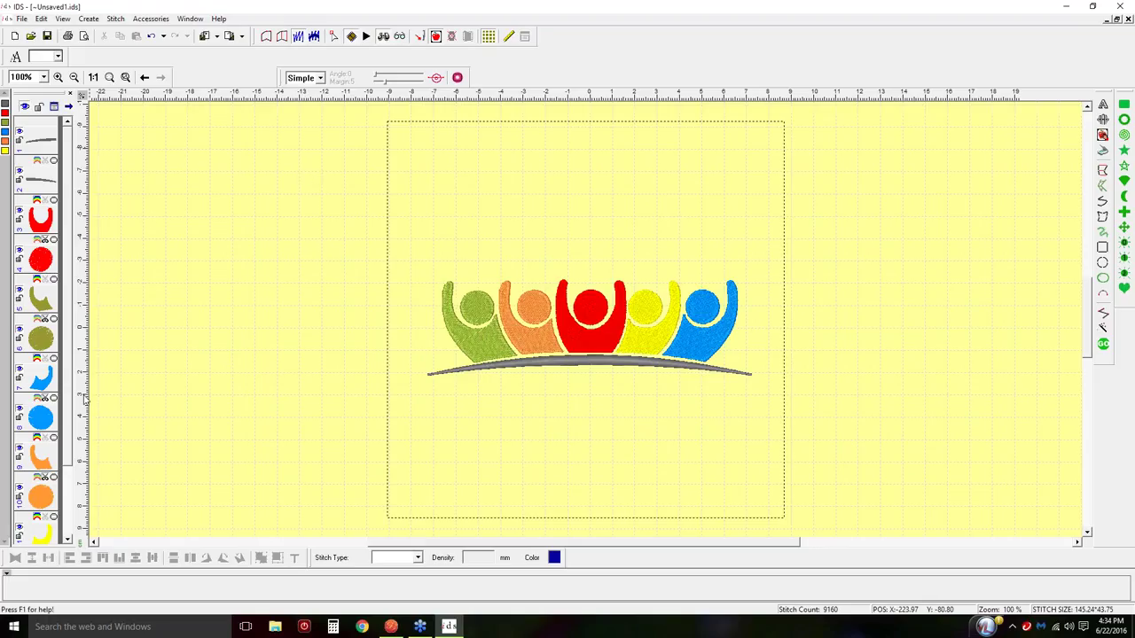
pyautogui.scroll(-2, 67, 390)
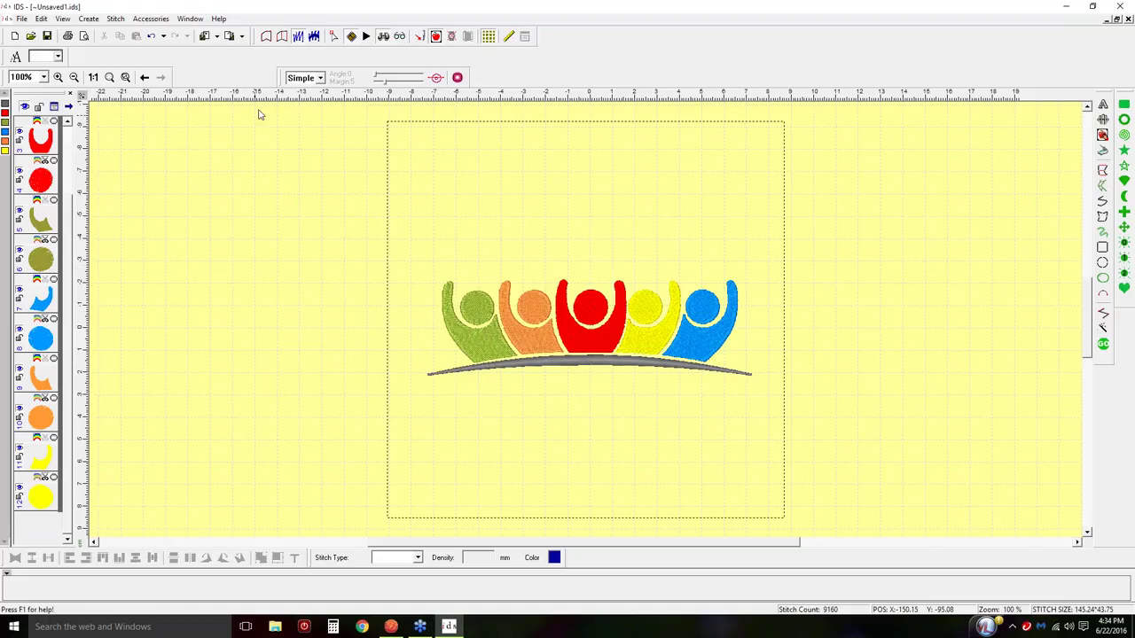
pyautogui.click(525, 337)
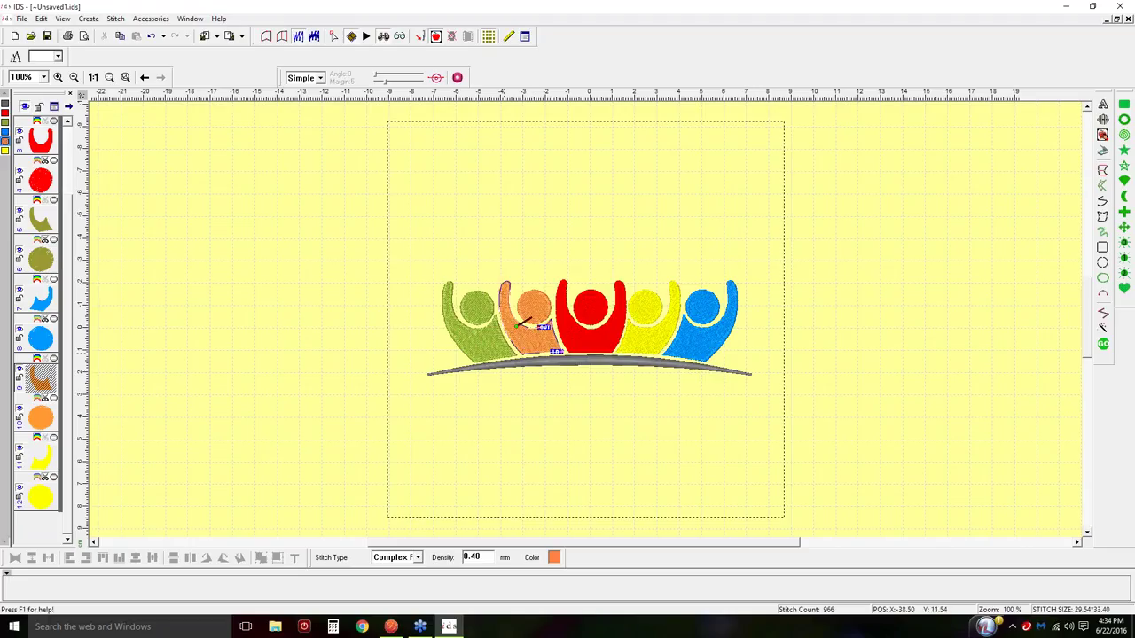
pyautogui.click(525, 355)
pyautogui.click(656, 344)
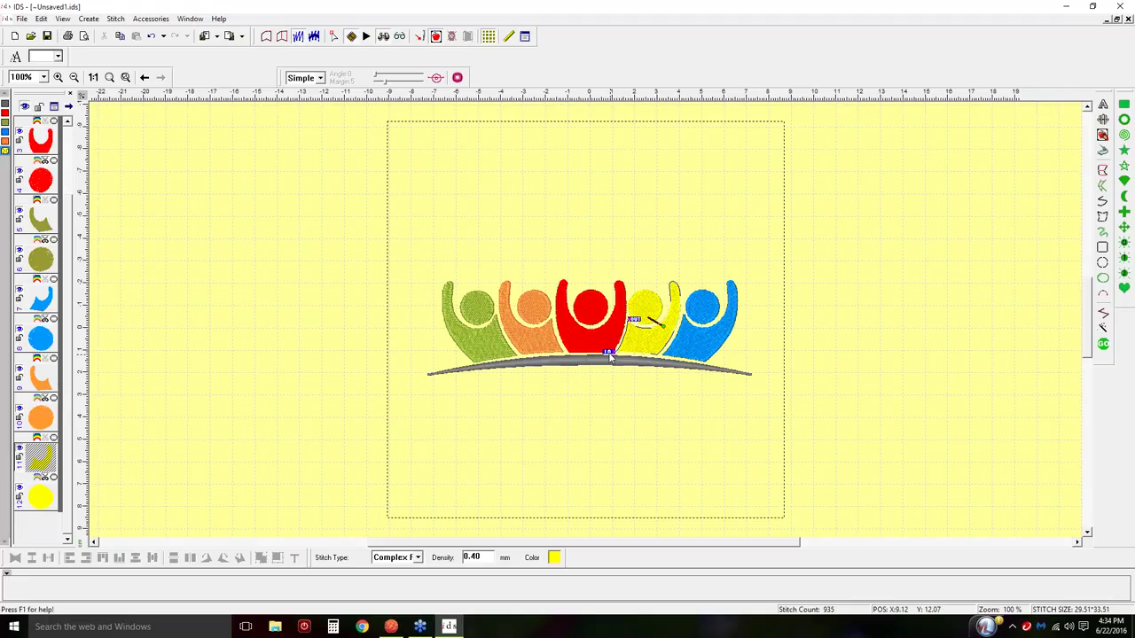
pyautogui.moveTo(610, 354); pyautogui.dragTo(616, 338)
pyautogui.click(528, 338)
pyautogui.moveTo(527, 338); pyautogui.dragTo(550, 343)
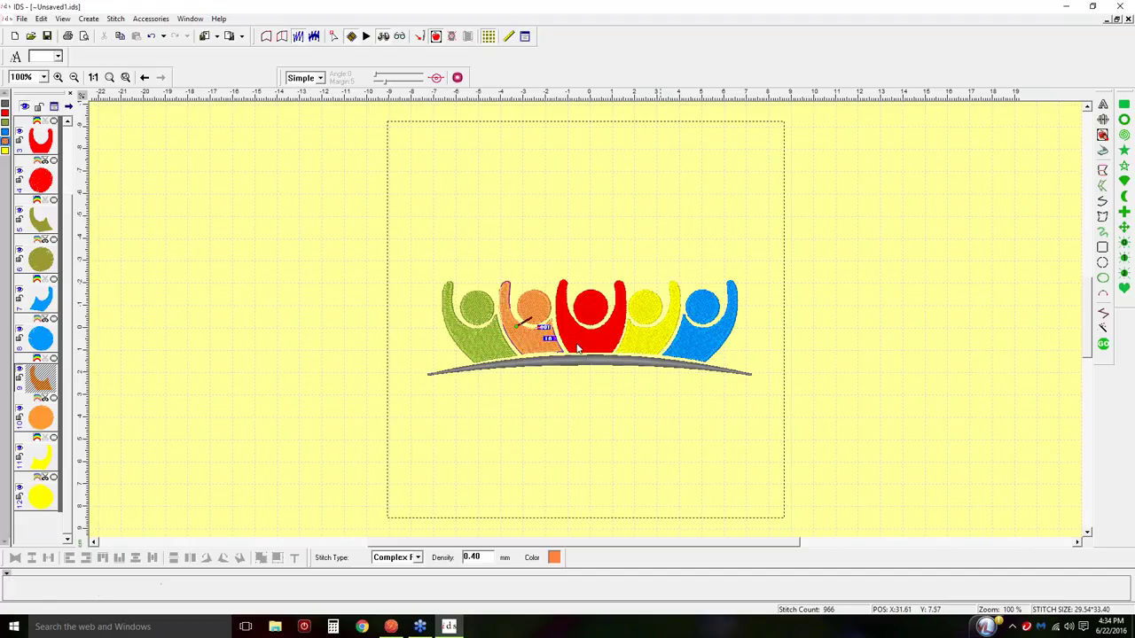
pyautogui.click(339, 213)
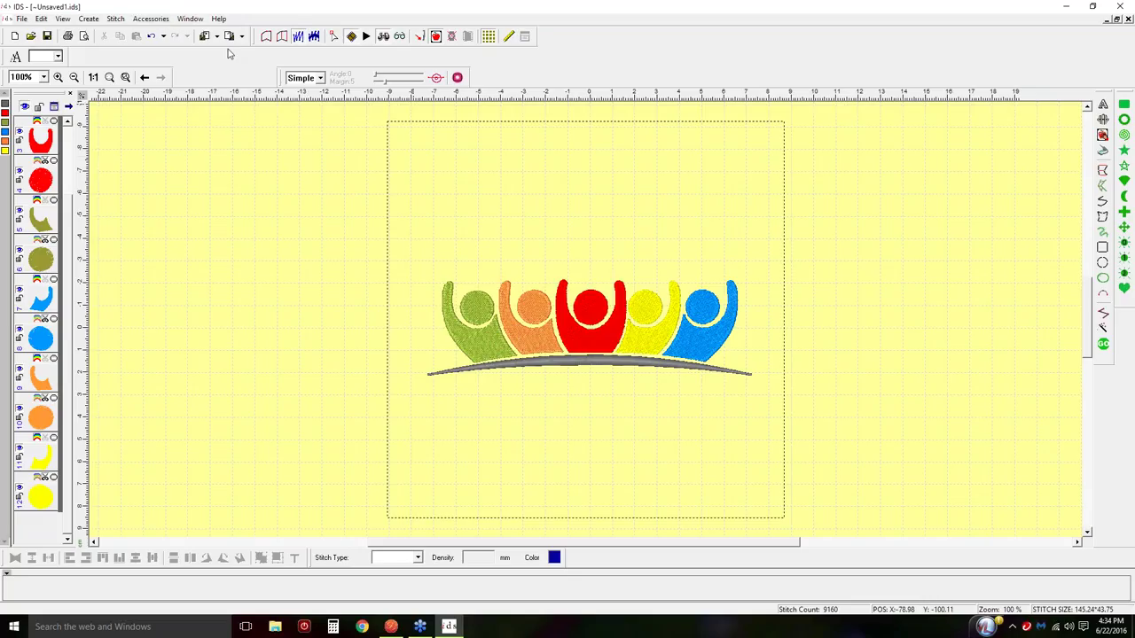
# Set the stitching order manually, starting with the left arc half, the red body and head, the orange body and head, and the green body and head
pyautogui.click(144, 19)
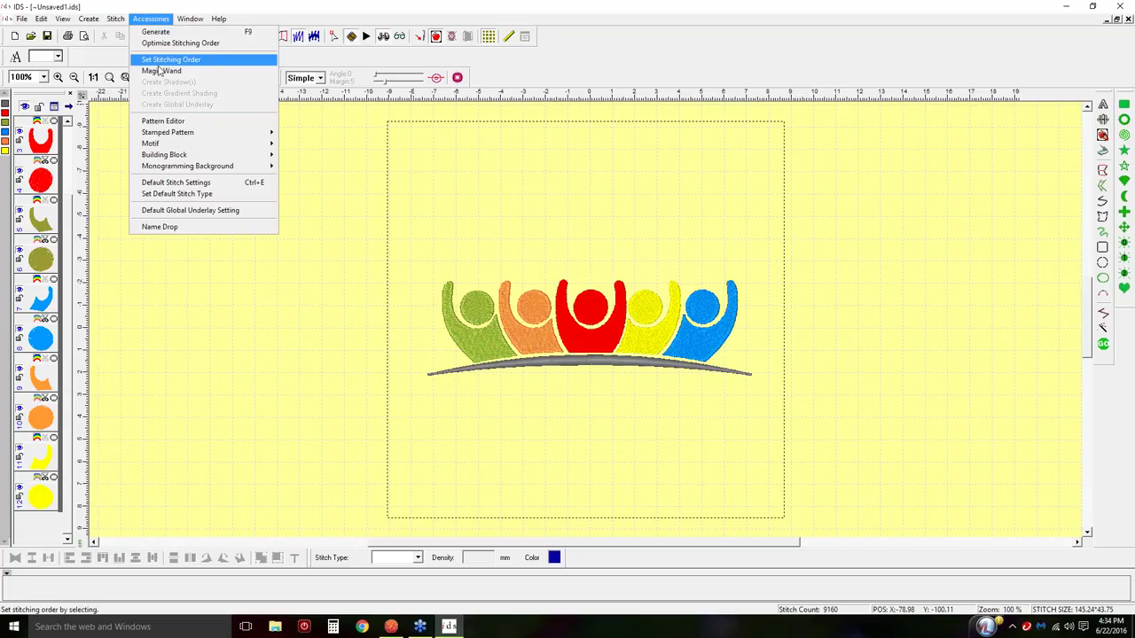
pyautogui.click(159, 58)
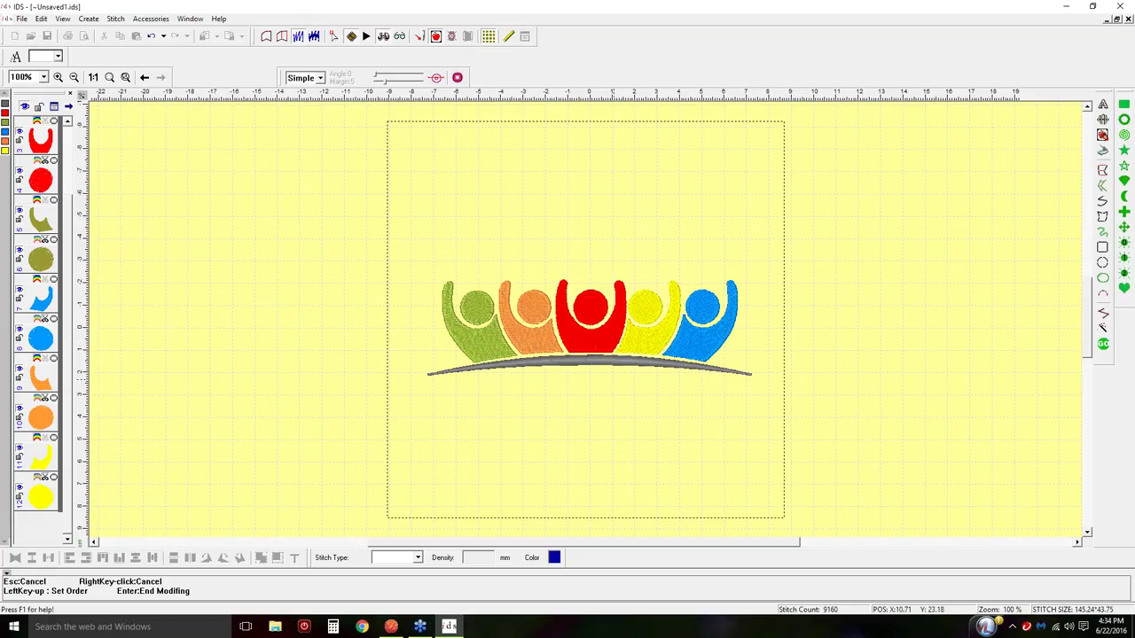
pyautogui.click(582, 364)
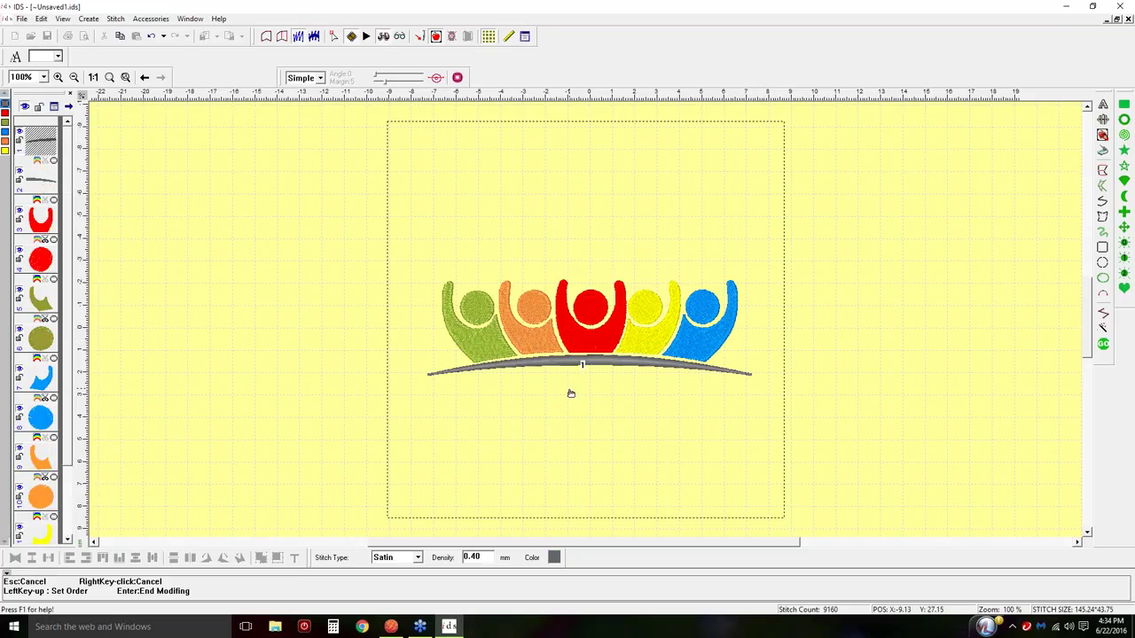
pyautogui.click(593, 343)
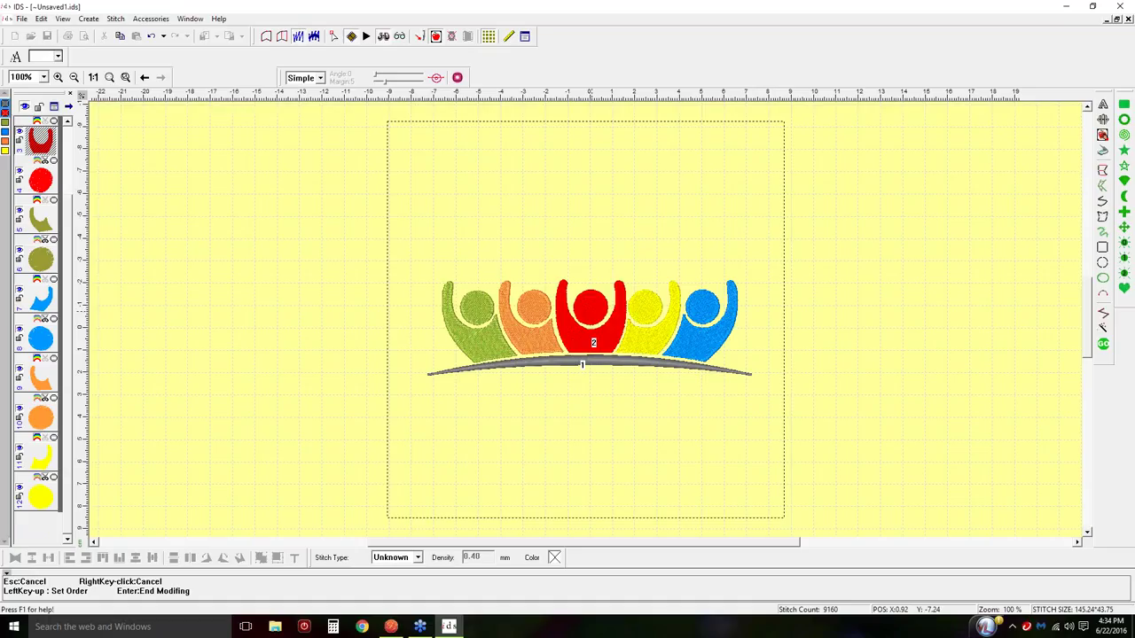
pyautogui.click(593, 315)
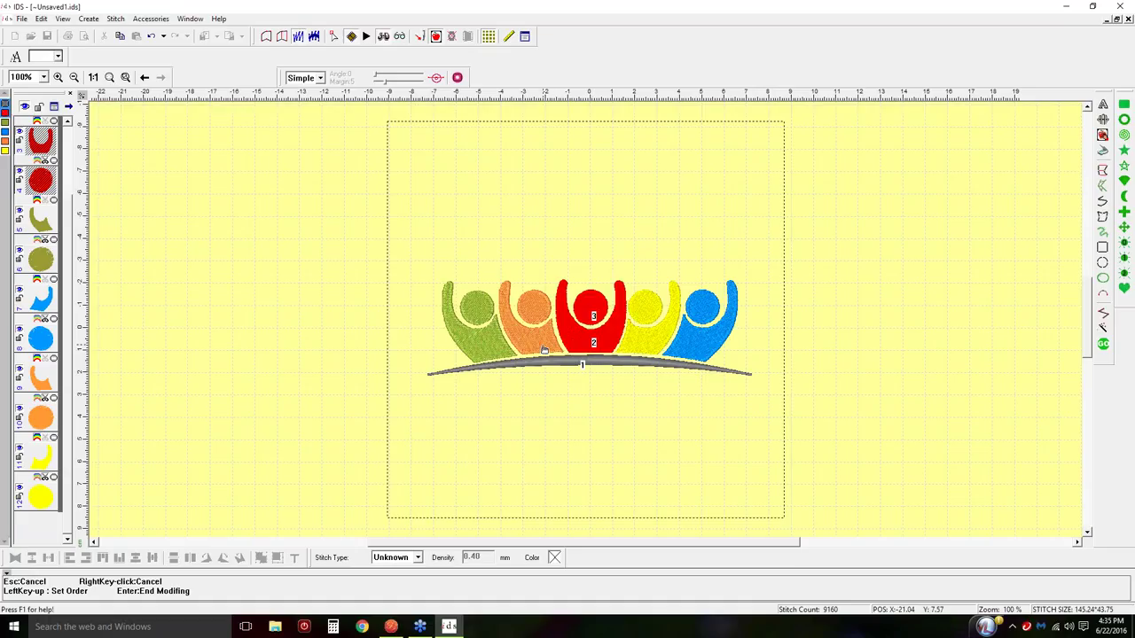
pyautogui.click(545, 350)
pyautogui.click(537, 313)
pyautogui.click(491, 356)
pyautogui.click(483, 317)
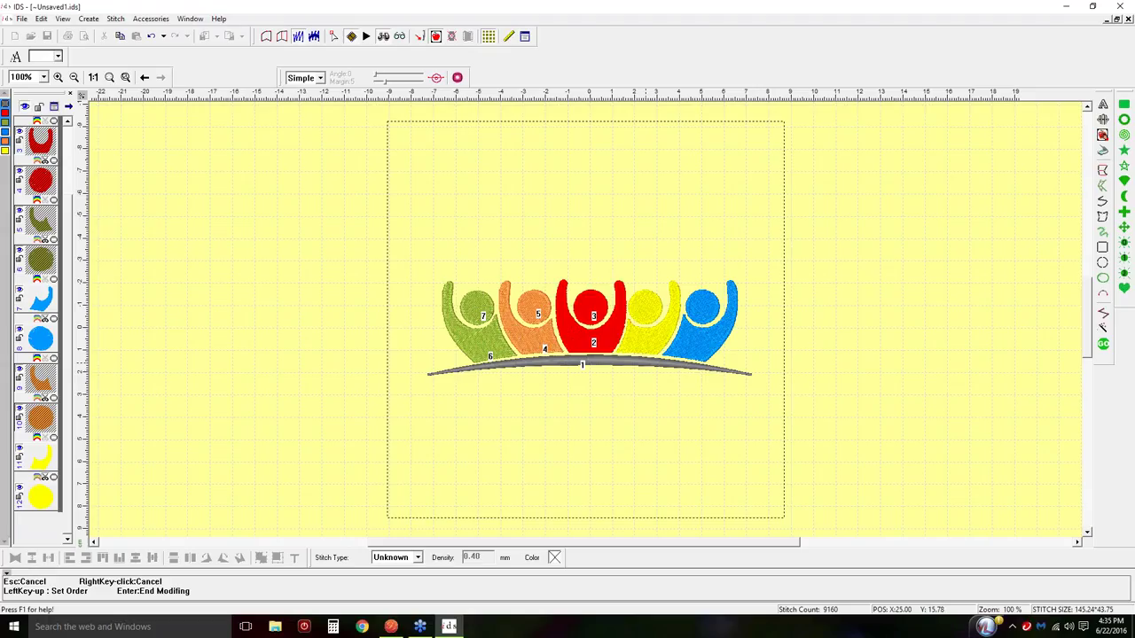
# Add the right arc half, the yellow body and head, and the blue body and head to the stitching order and apply it
pyautogui.click(639, 368)
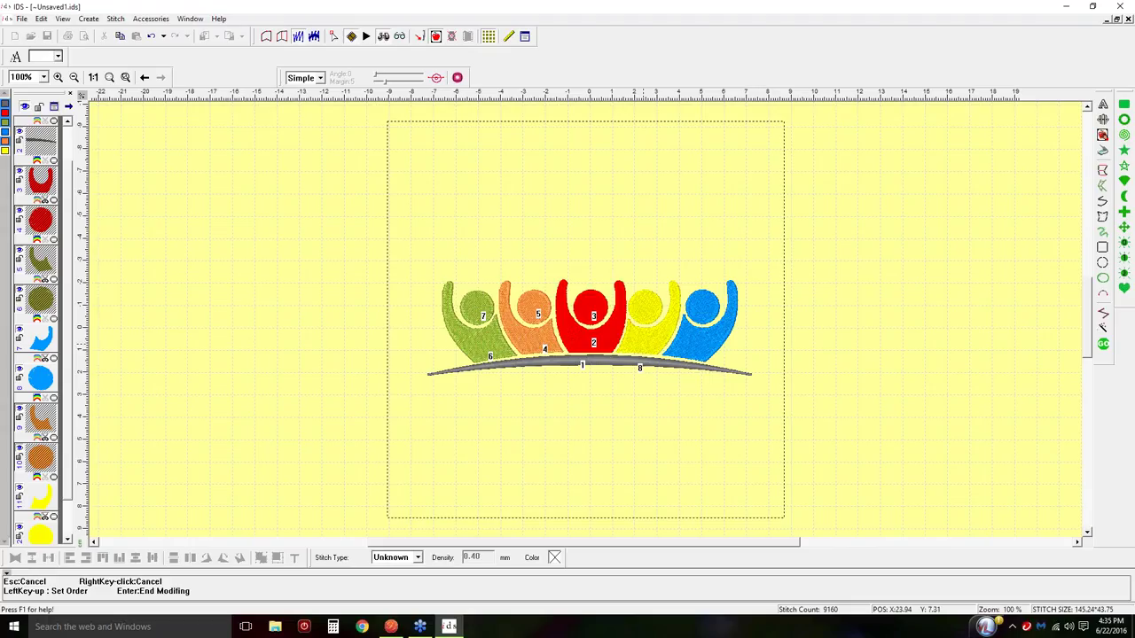
pyautogui.click(644, 348)
pyautogui.click(645, 311)
pyautogui.click(694, 345)
pyautogui.click(702, 308)
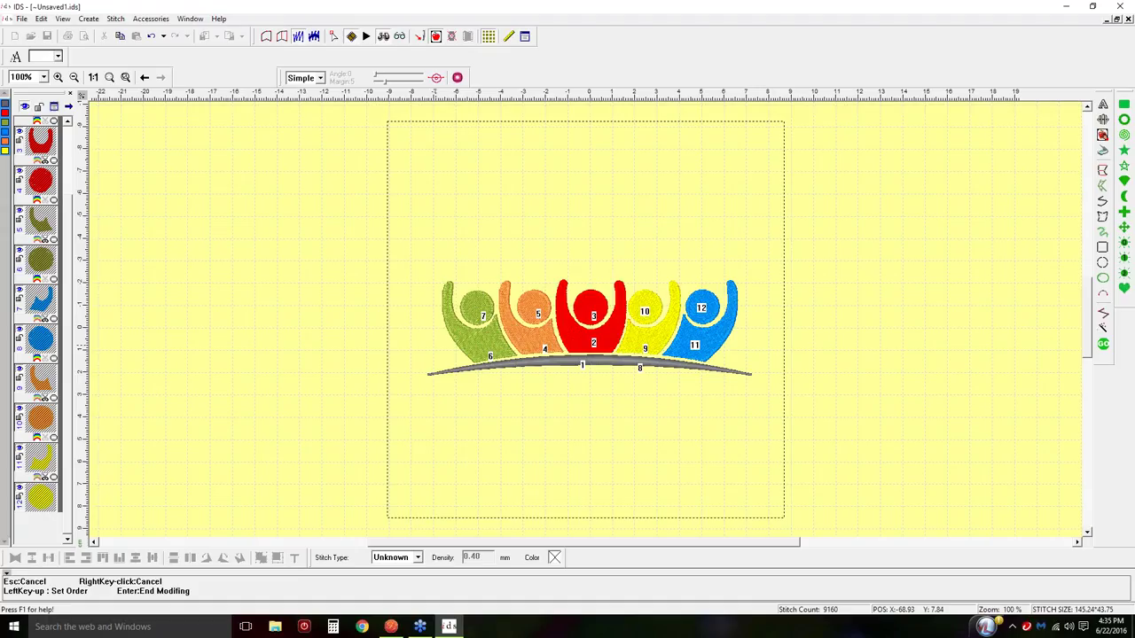
pyautogui.press('Return')
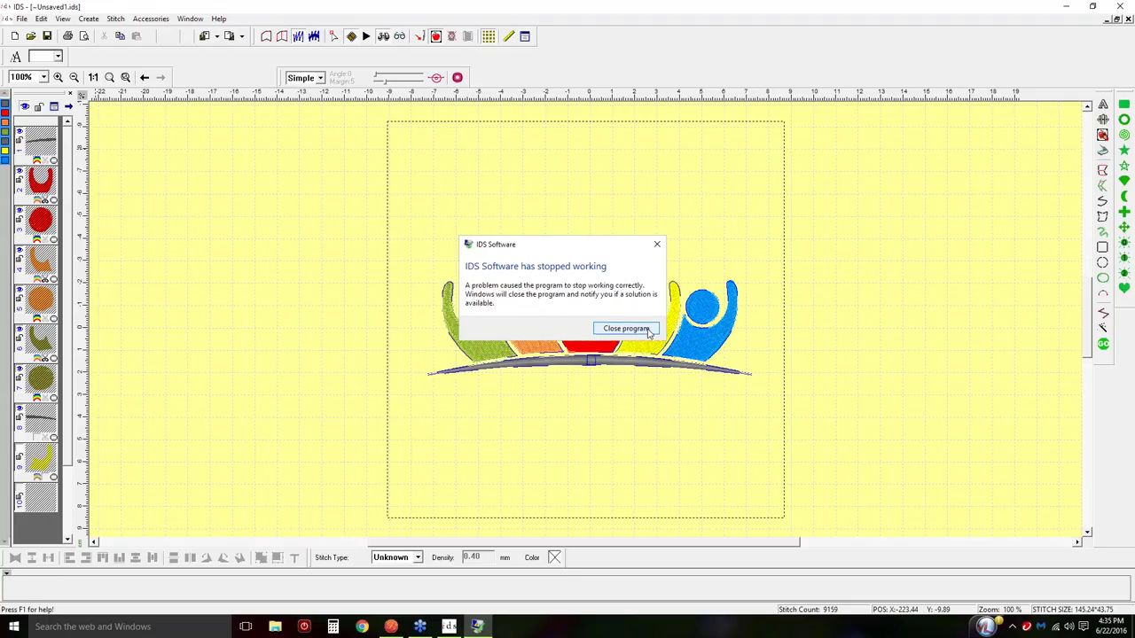
# Close the crashed program, relaunch IDS, and load the backup design
pyautogui.click(648, 330)
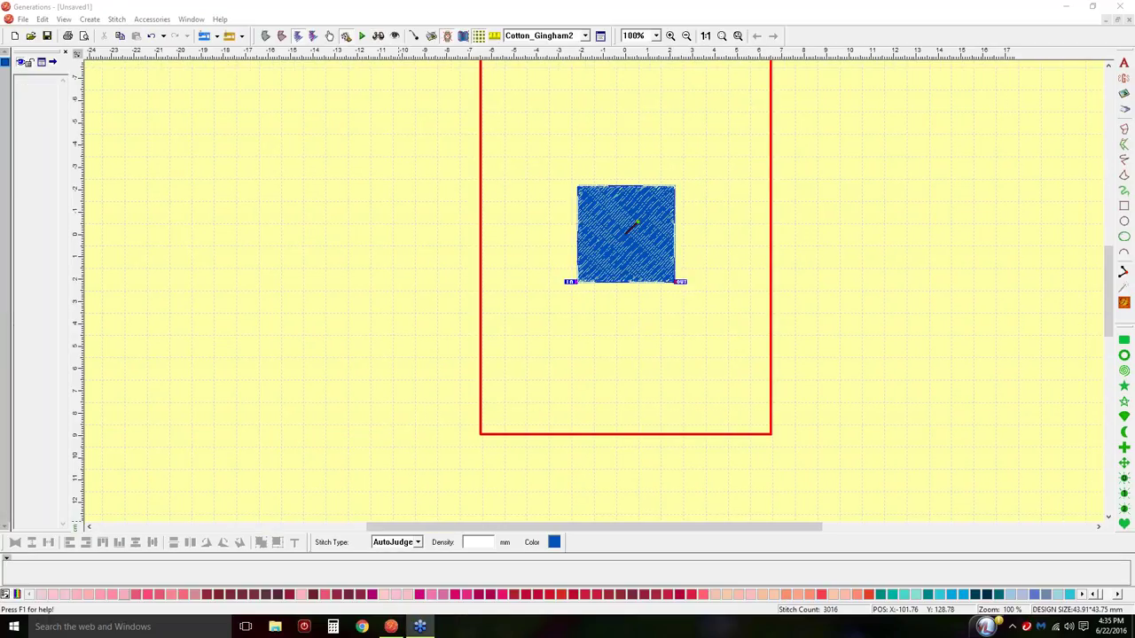
pyautogui.click(215, 626)
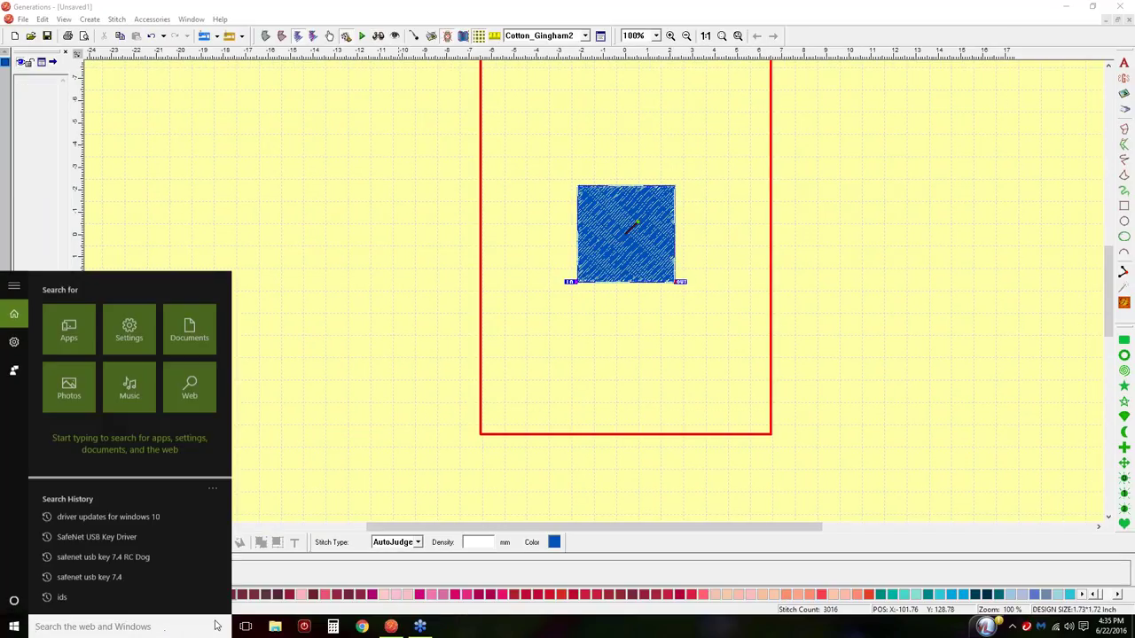
pyautogui.write('Ids')
pyautogui.press('Return')
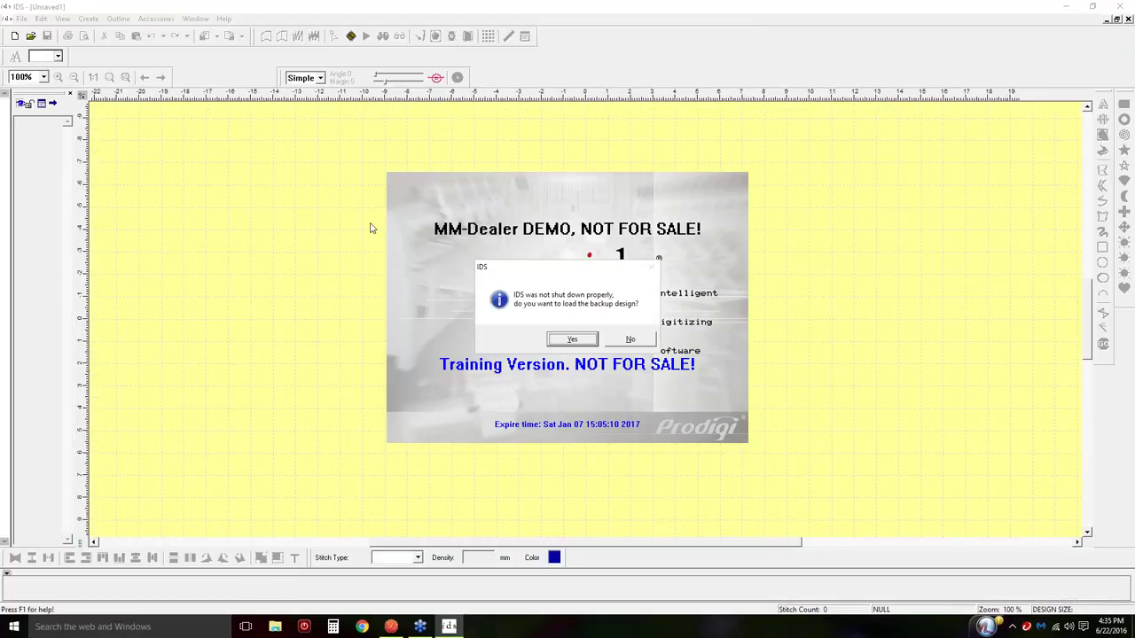
pyautogui.click(573, 341)
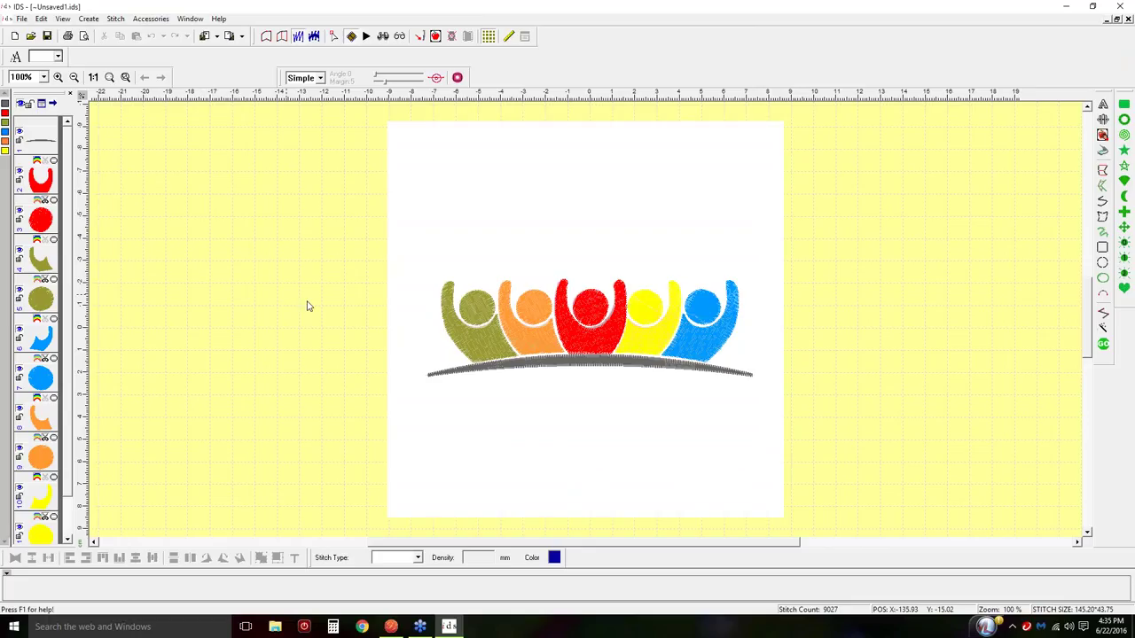
# Set the stitching order for the restored design, starting with the arc, the red body and head, the orange pair, and the green pair
pyautogui.click(586, 364)
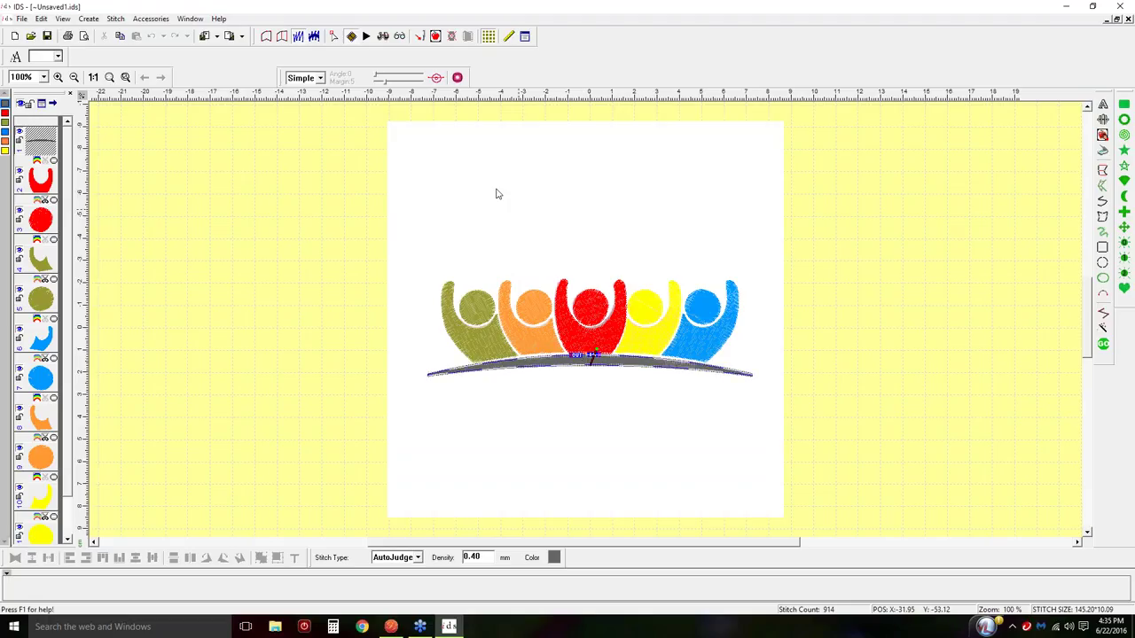
pyautogui.click(151, 19)
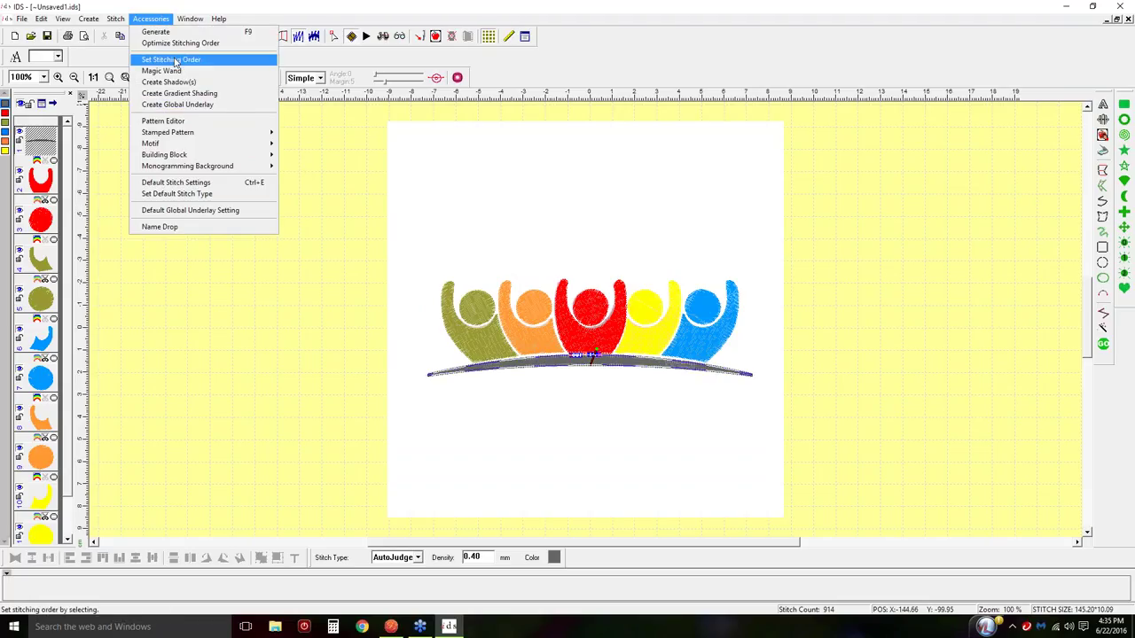
pyautogui.click(174, 59)
pyautogui.click(571, 366)
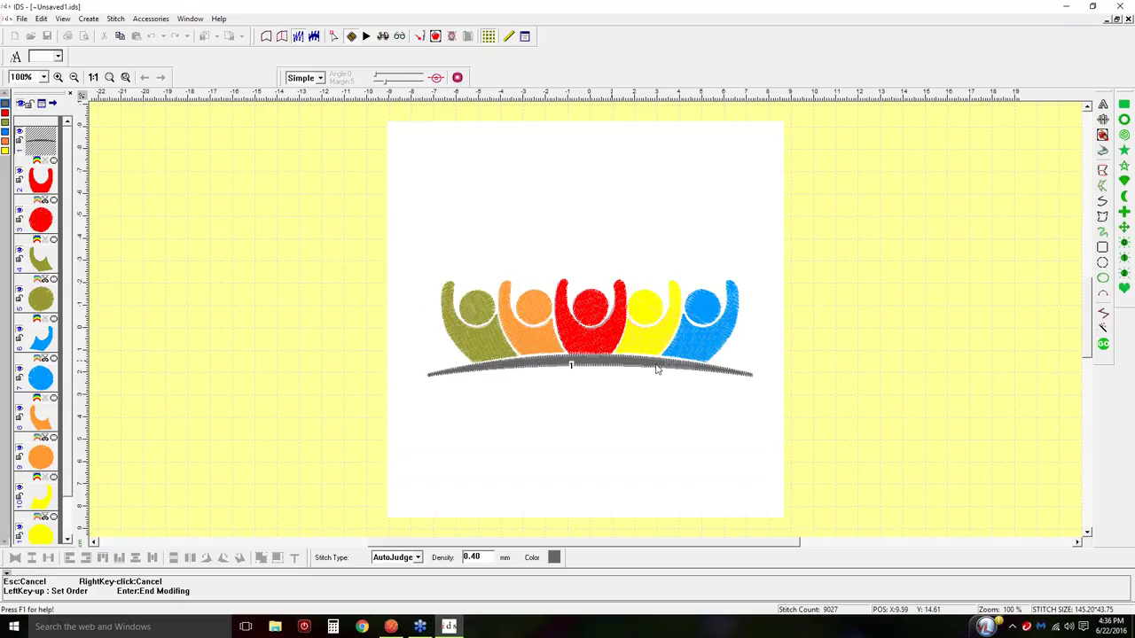
pyautogui.click(587, 337)
pyautogui.click(589, 303)
pyautogui.click(536, 346)
pyautogui.click(531, 309)
pyautogui.click(490, 349)
pyautogui.click(478, 312)
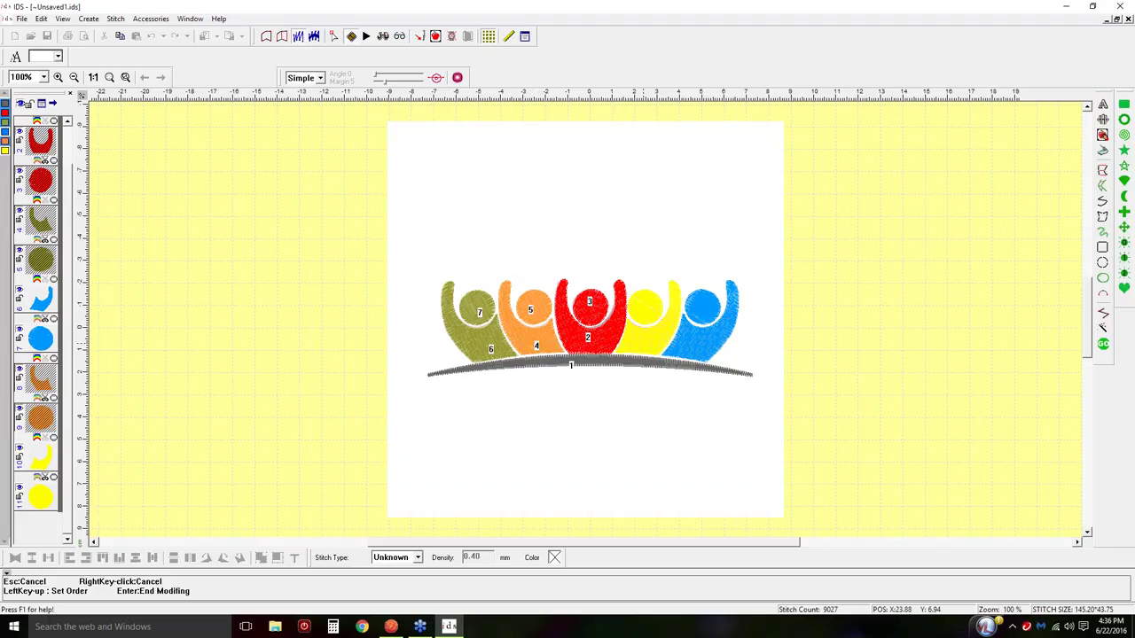
# Add the yellow body and head and the blue body and head to the end of the stitching order and apply it
pyautogui.click(644, 348)
pyautogui.click(648, 302)
pyautogui.click(694, 361)
pyautogui.click(703, 298)
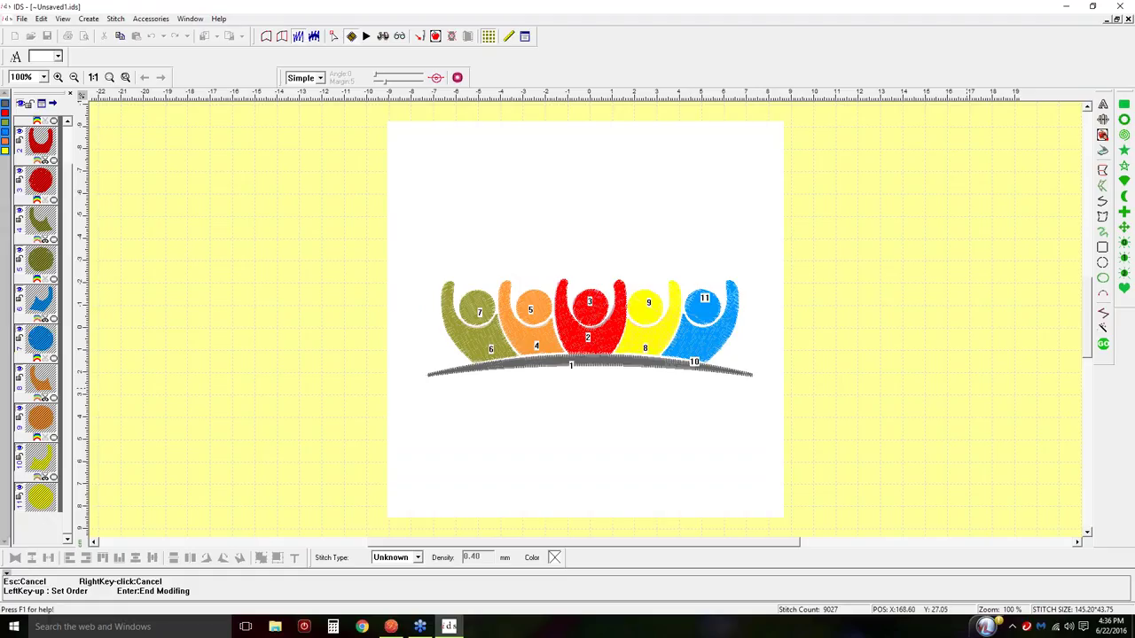
pyautogui.press('Return')
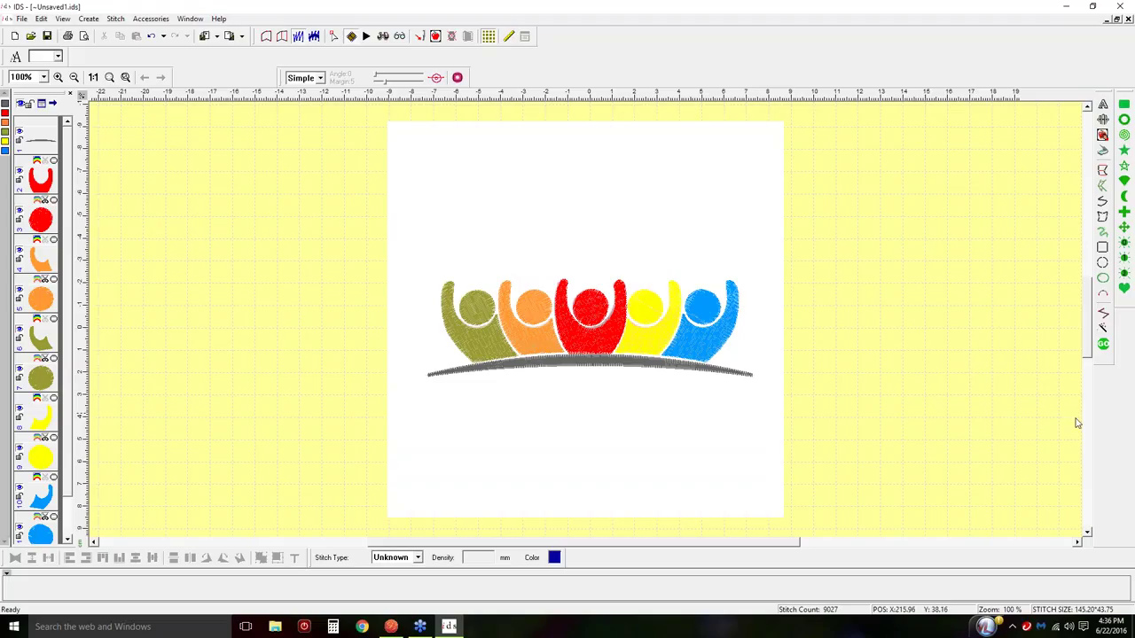
# Insert the text "Kids Club" in Arial at size 25.4 and generate its stitches
pyautogui.click(1102, 105)
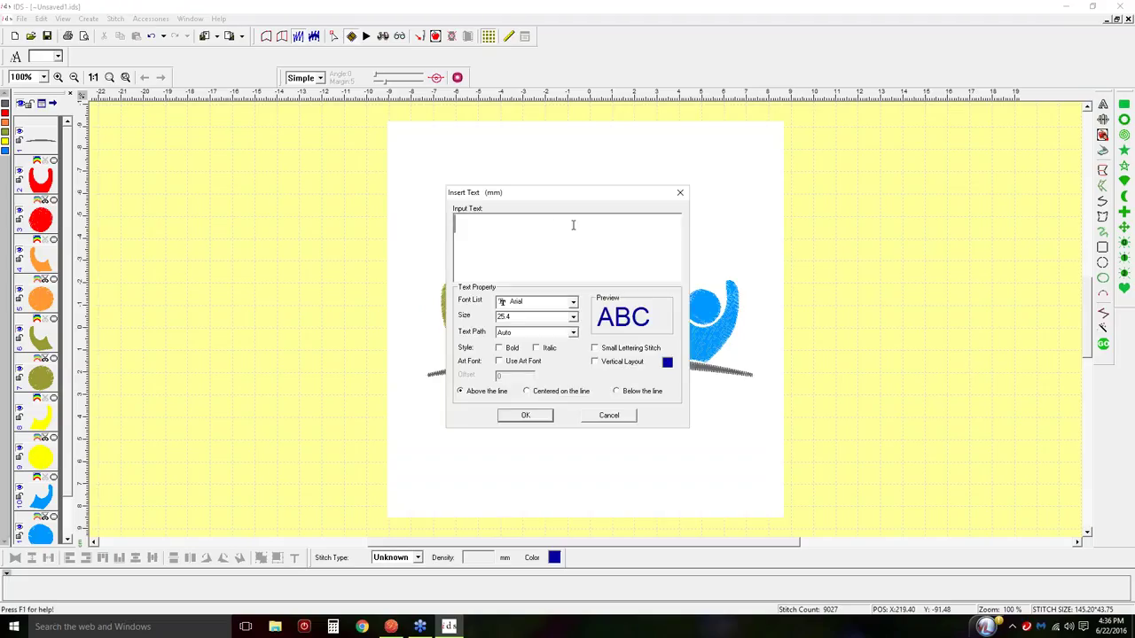
pyautogui.write('Kids Club')
pyautogui.moveTo(609, 233); pyautogui.dragTo(434, 228)
pyautogui.click(522, 416)
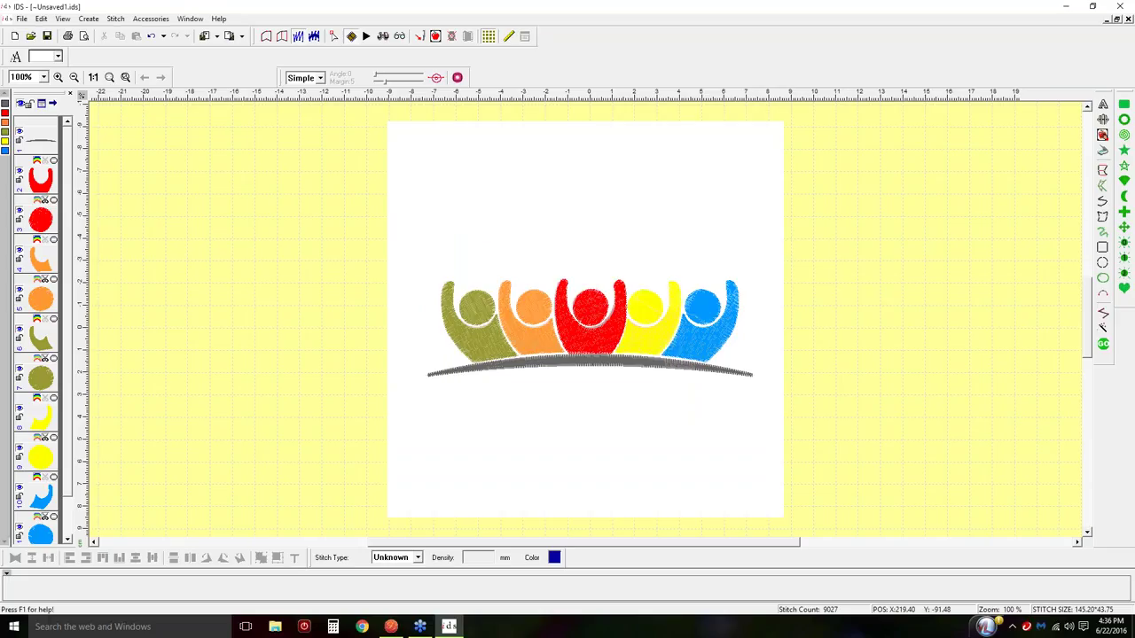
pyautogui.click(1103, 343)
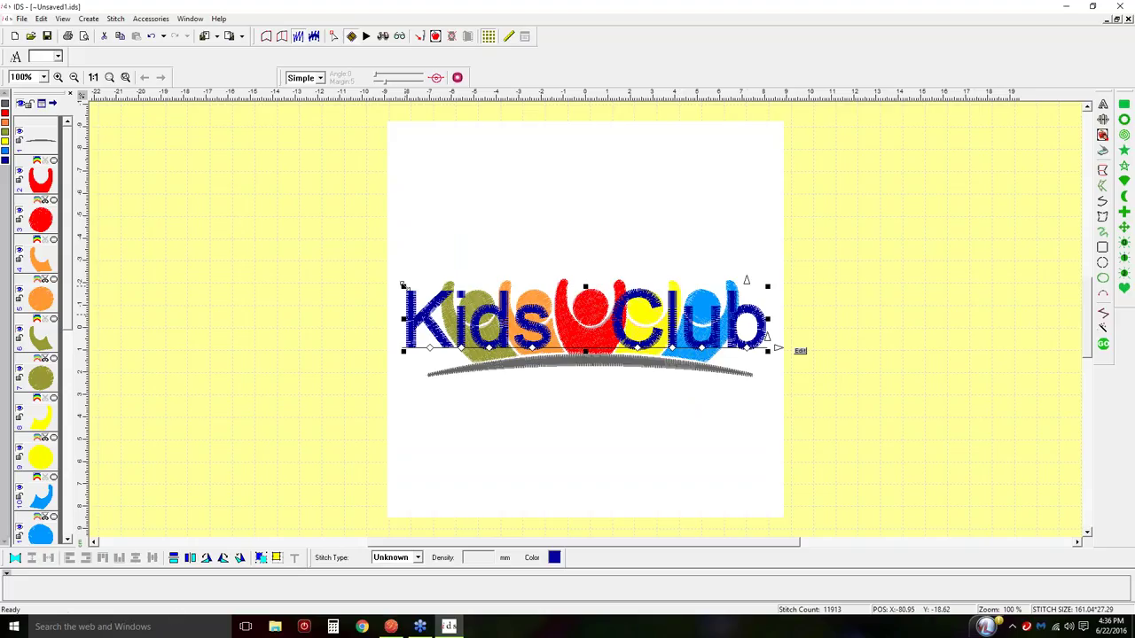
# Shrink the "Kids Club" lettering to about 55 by 9 mm and move it directly below the gray arc
pyautogui.moveTo(403, 285); pyautogui.dragTo(357, 312)
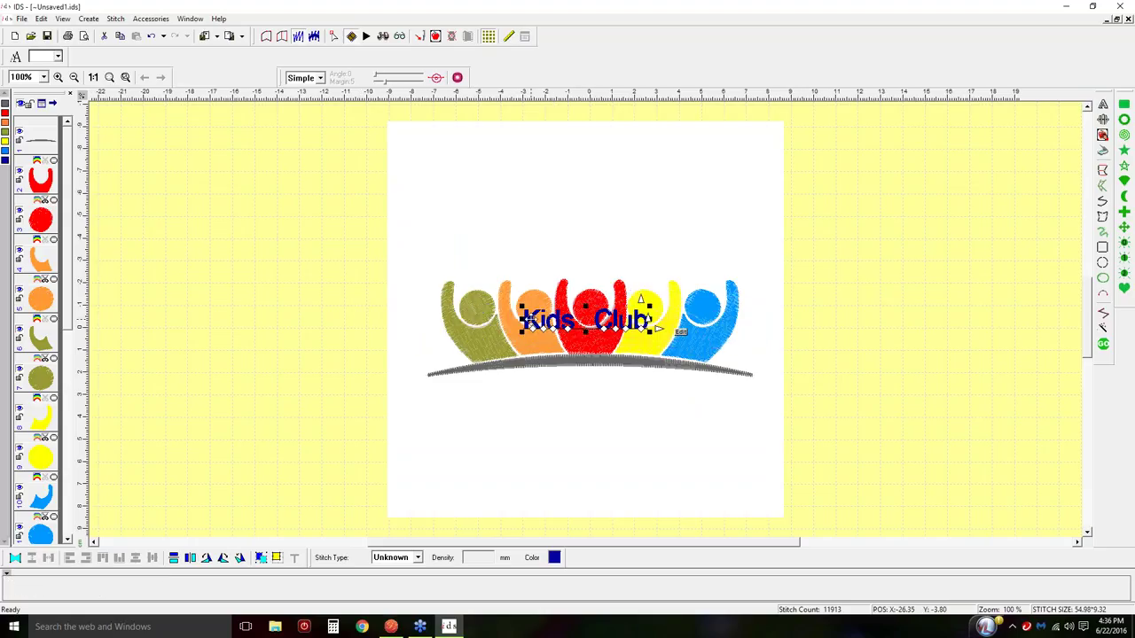
pyautogui.moveTo(536, 321); pyautogui.dragTo(524, 393)
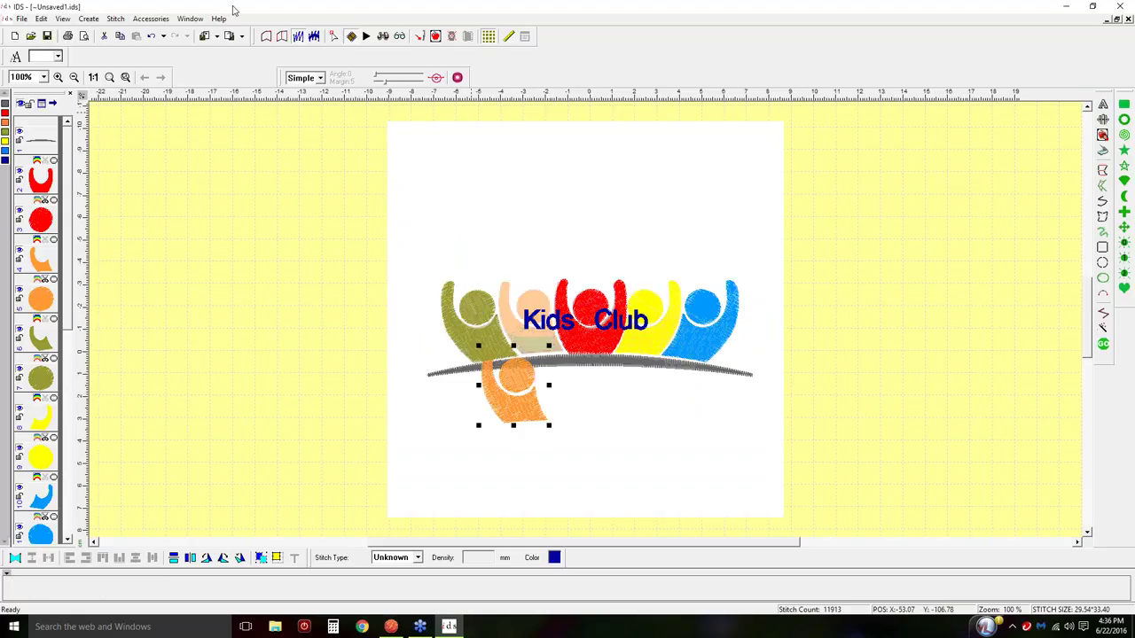
pyautogui.click(151, 35)
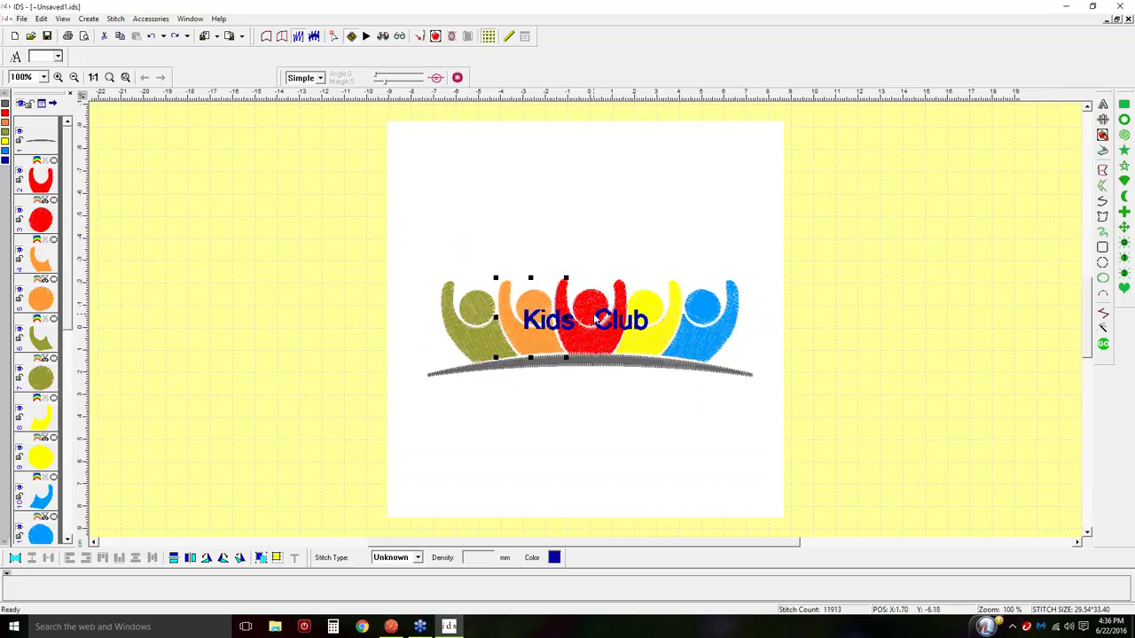
pyautogui.moveTo(616, 321); pyautogui.dragTo(616, 387)
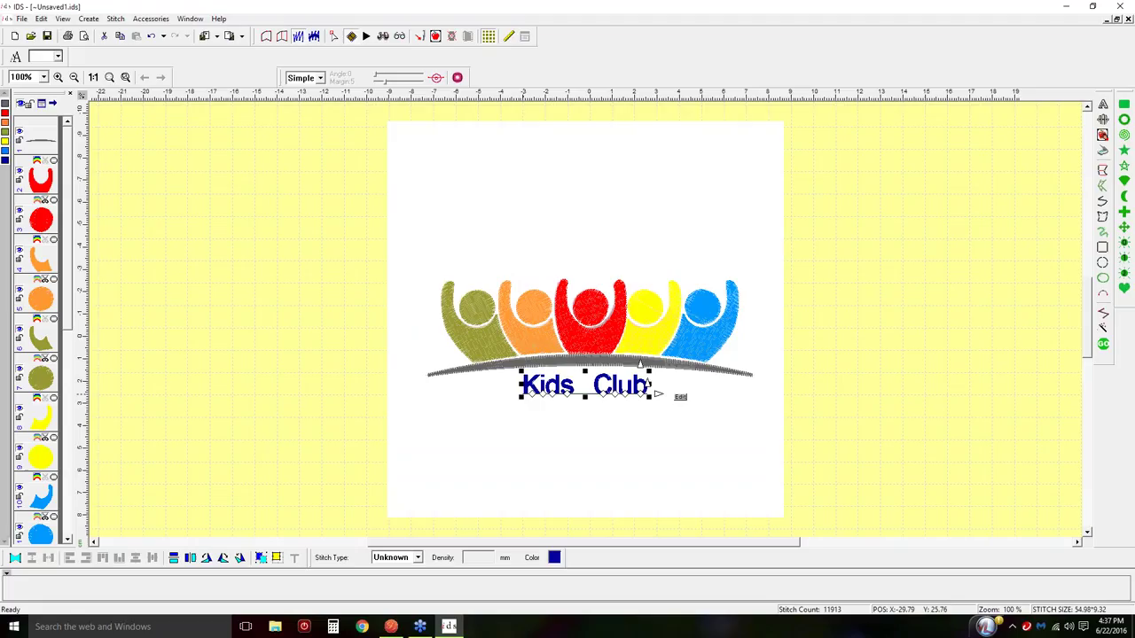
# Enlarge the lettering to about 105 mm wide and reduce its height to about 11 mm so it clears the arc
pyautogui.moveTo(520, 398); pyautogui.dragTo(490, 425)
pyautogui.moveTo(491, 425); pyautogui.dragTo(466, 426)
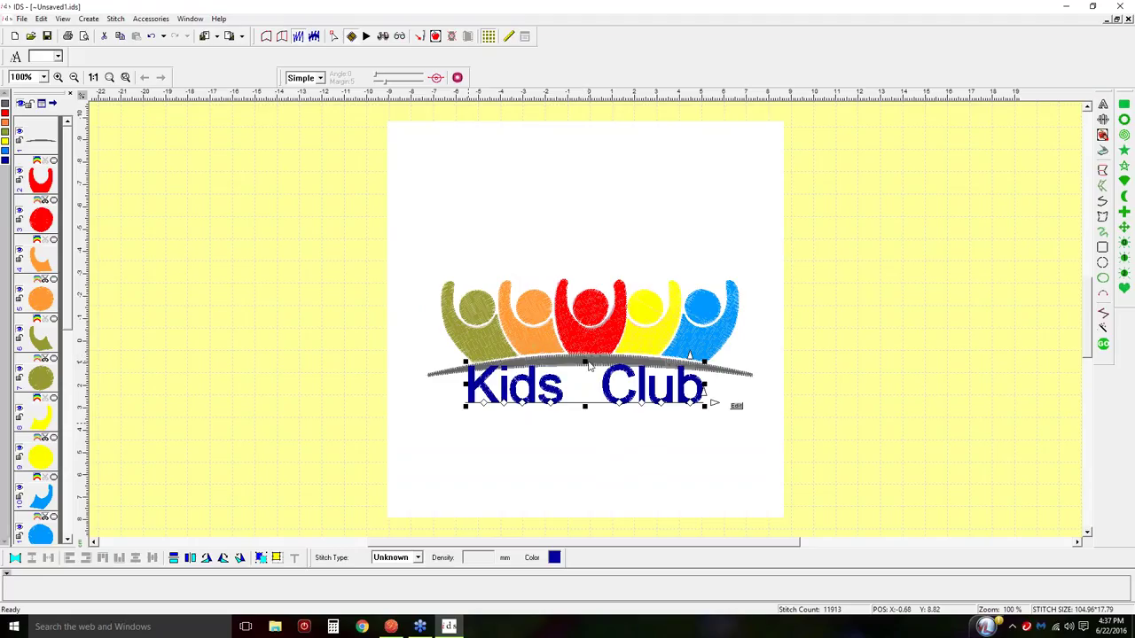
pyautogui.moveTo(585, 362); pyautogui.dragTo(585, 376)
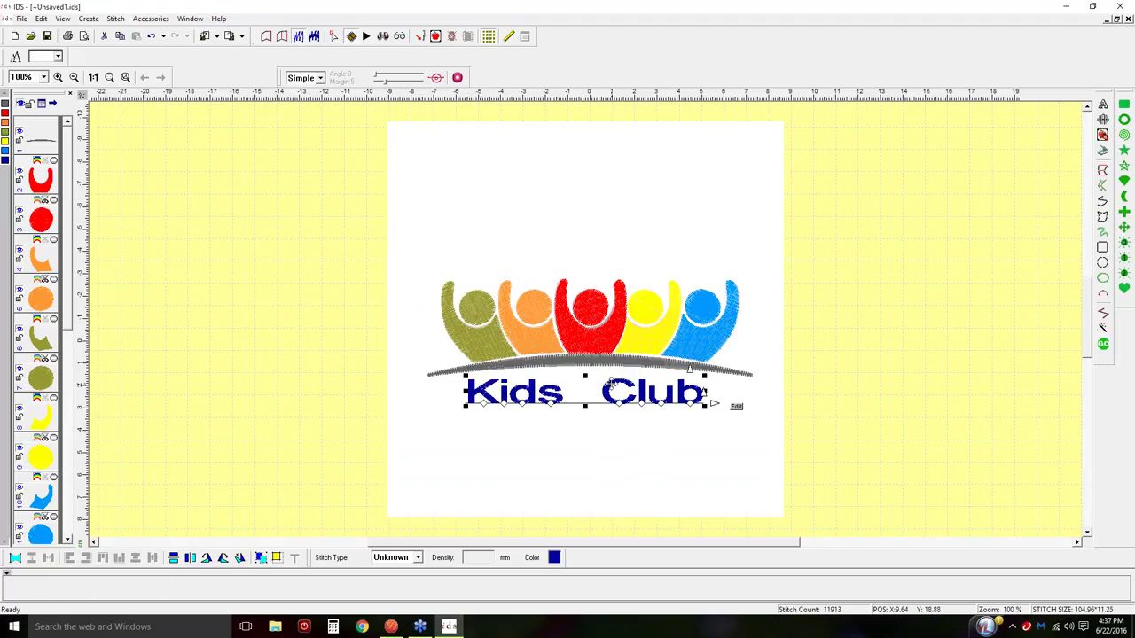
# Nudge the lettering slightly up and to the right, and tighten its letter spacing to a total width of about 99 mm
pyautogui.moveTo(689, 369); pyautogui.dragTo(697, 365)
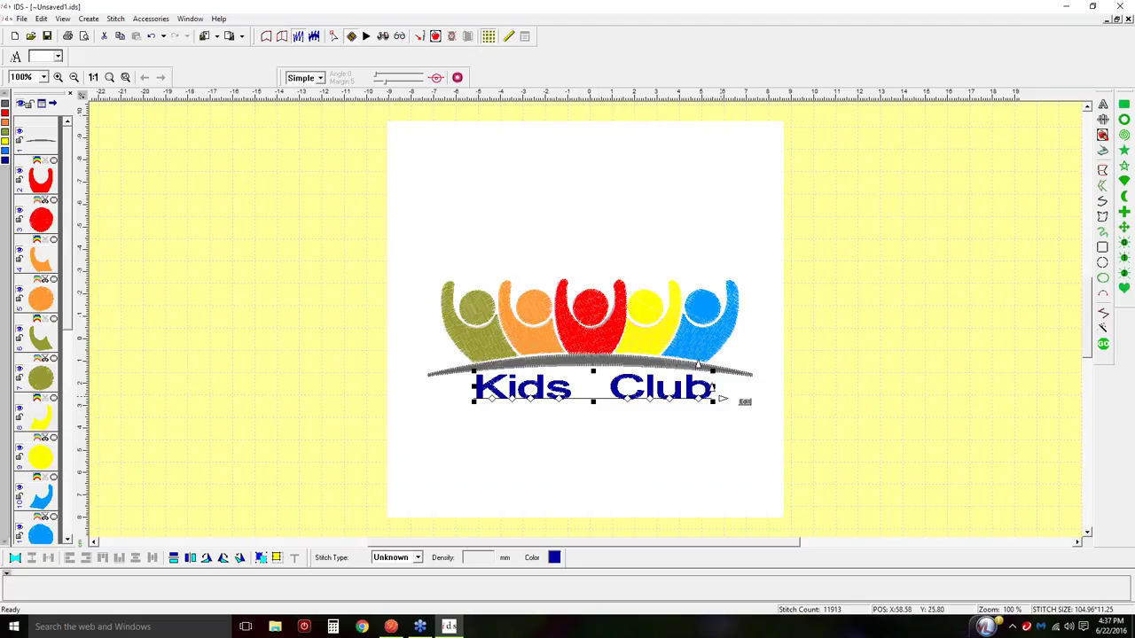
pyautogui.moveTo(721, 397)
pyautogui.mouseDown()
pyautogui.moveTo(688, 399)
pyautogui.moveTo(700, 400)
pyautogui.mouseUp()
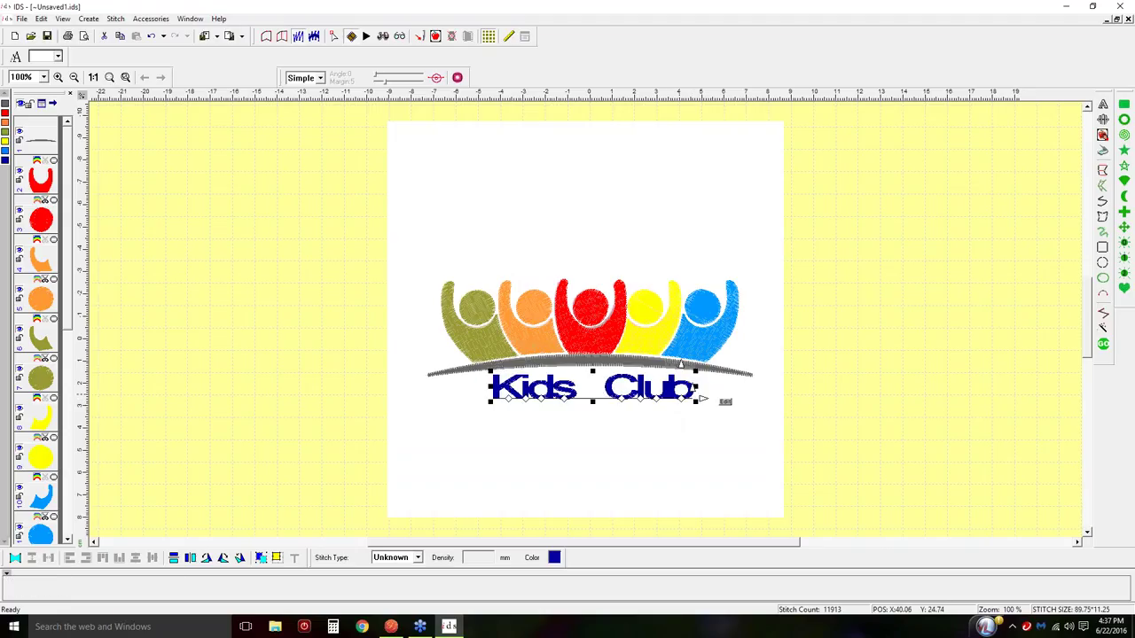
pyautogui.moveTo(702, 400); pyautogui.dragTo(714, 400)
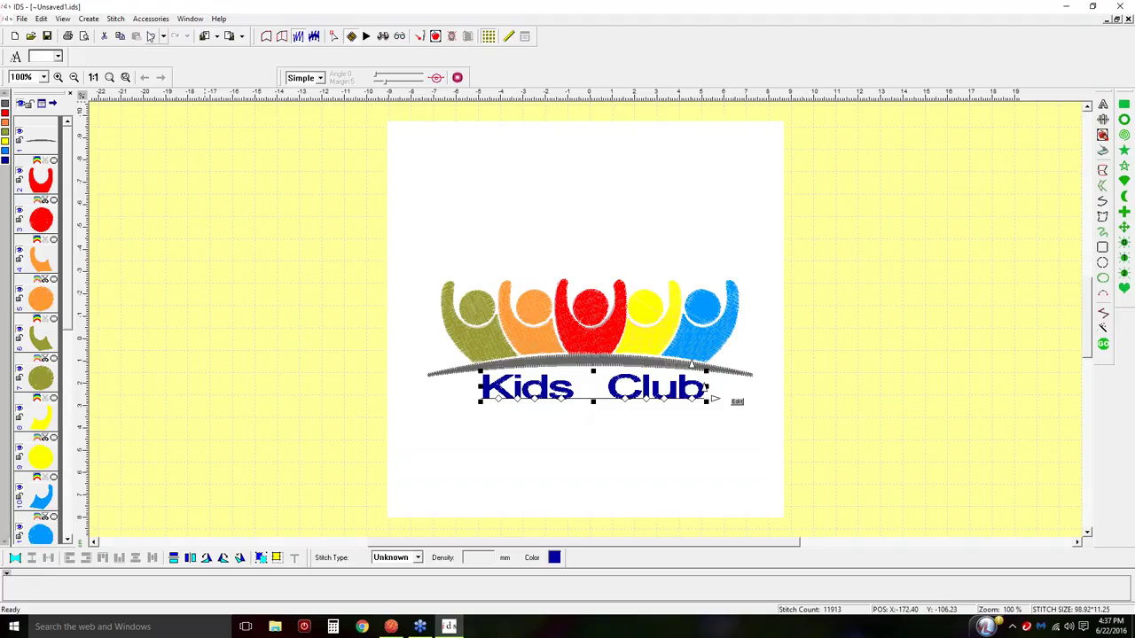
pyautogui.click(149, 19)
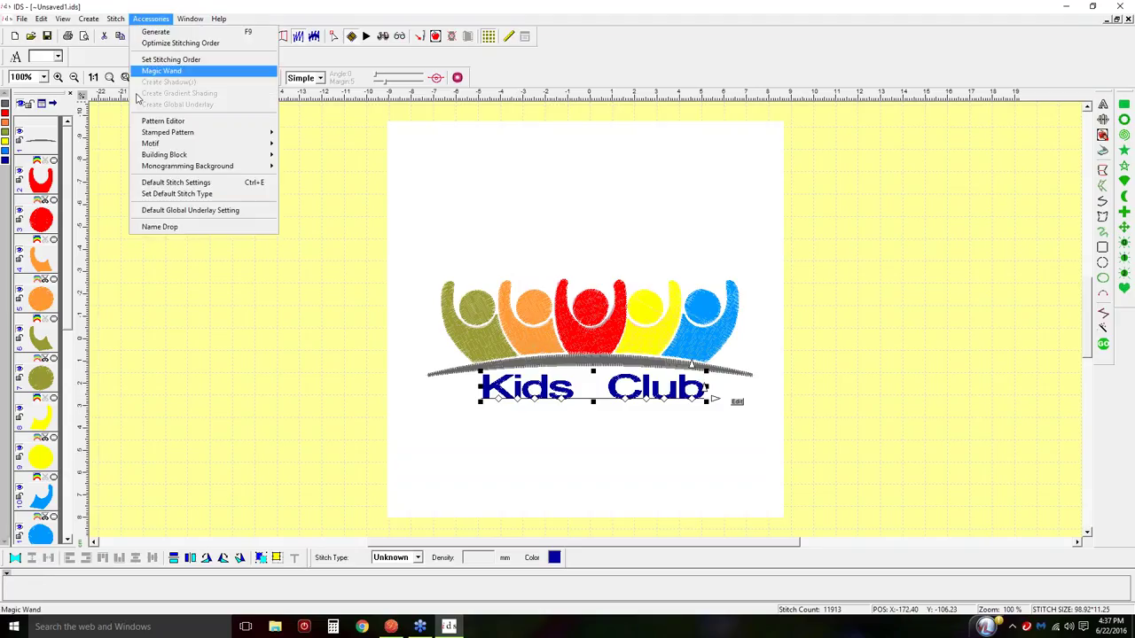
pyautogui.click(168, 59)
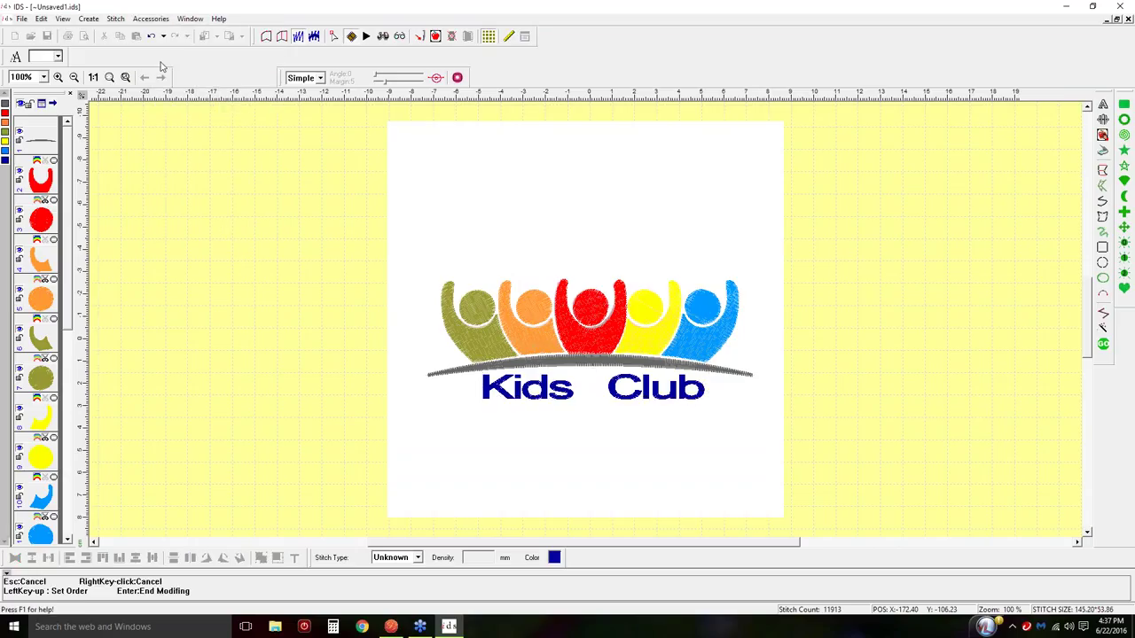
pyautogui.click(572, 396)
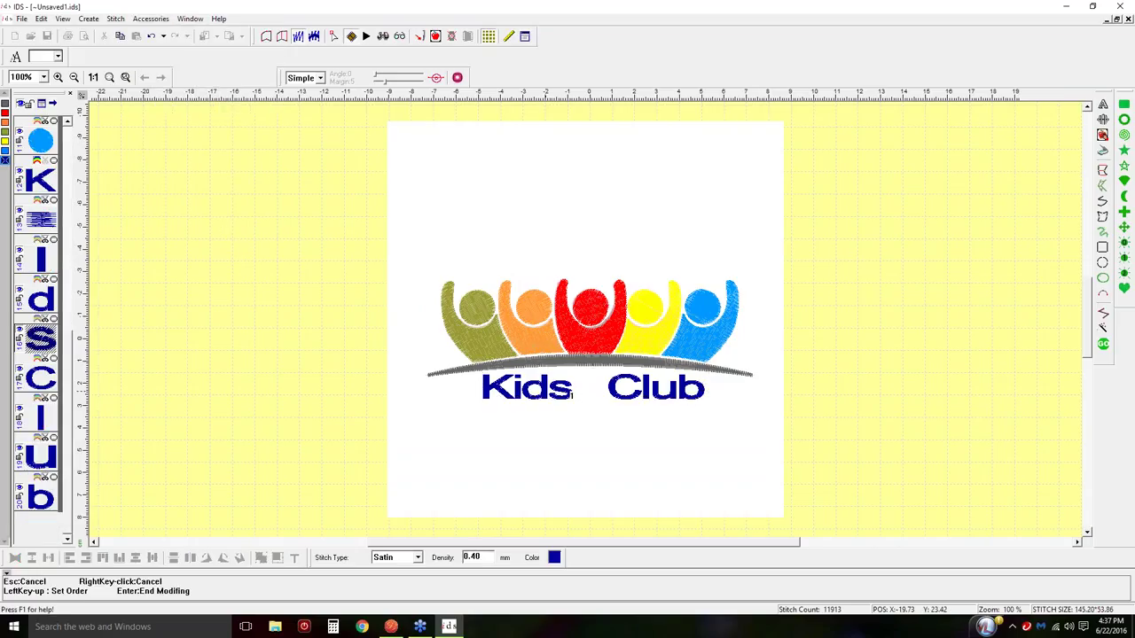
pyautogui.click(546, 397)
pyautogui.click(520, 383)
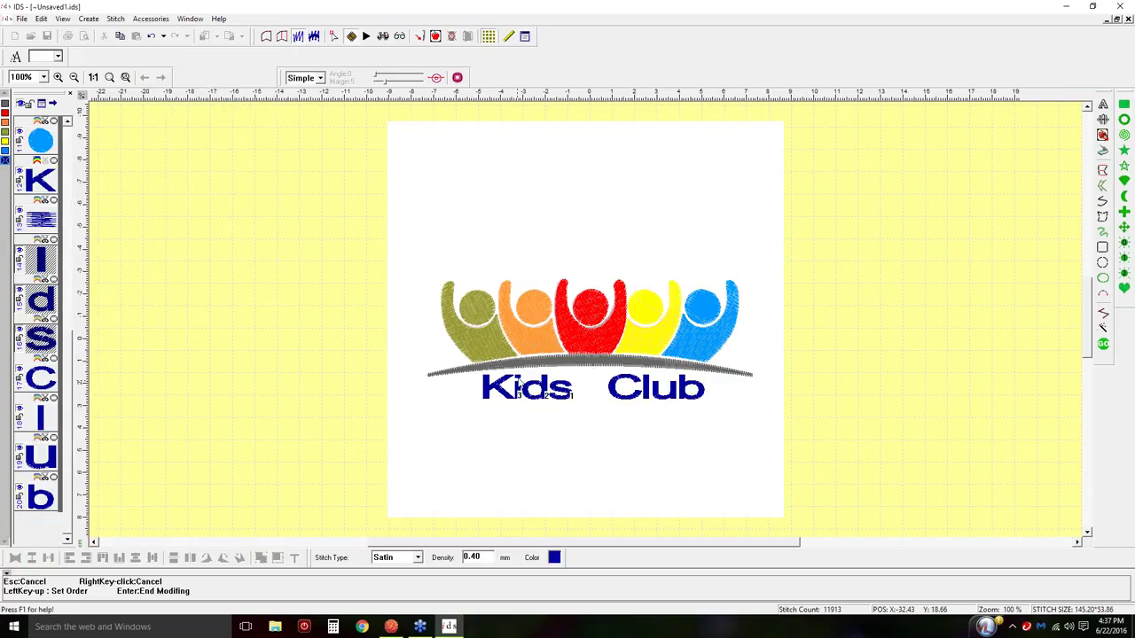
pyautogui.click(520, 382)
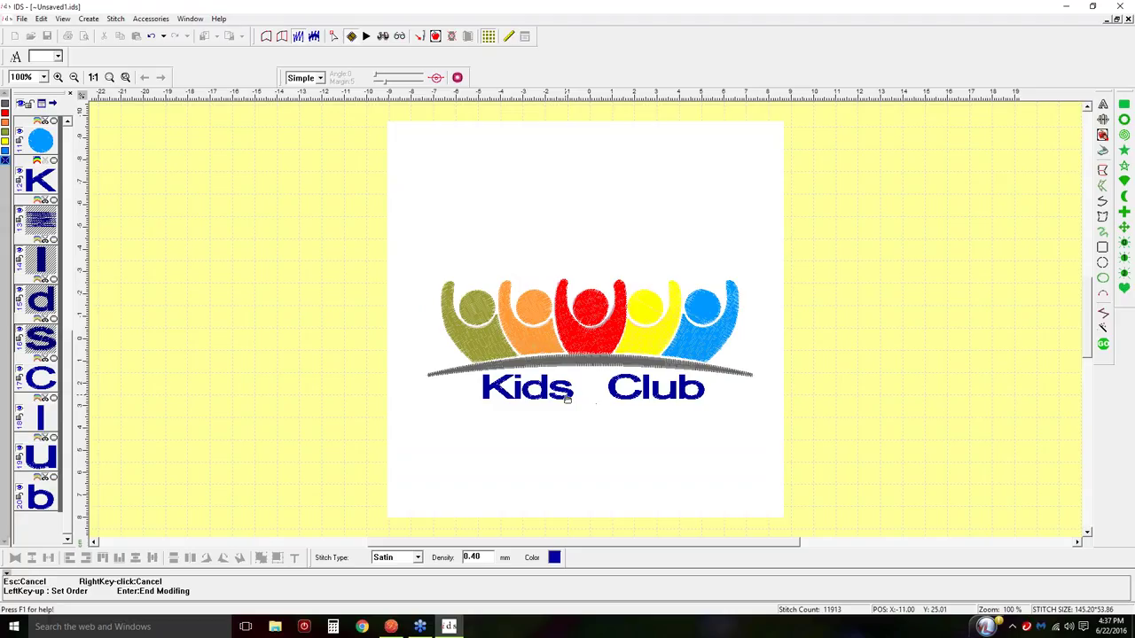
# Set the stitching order of "Kids" backward as objects 1 to 5: s, d, the i's stem, its dot, K
pyautogui.click(570, 399)
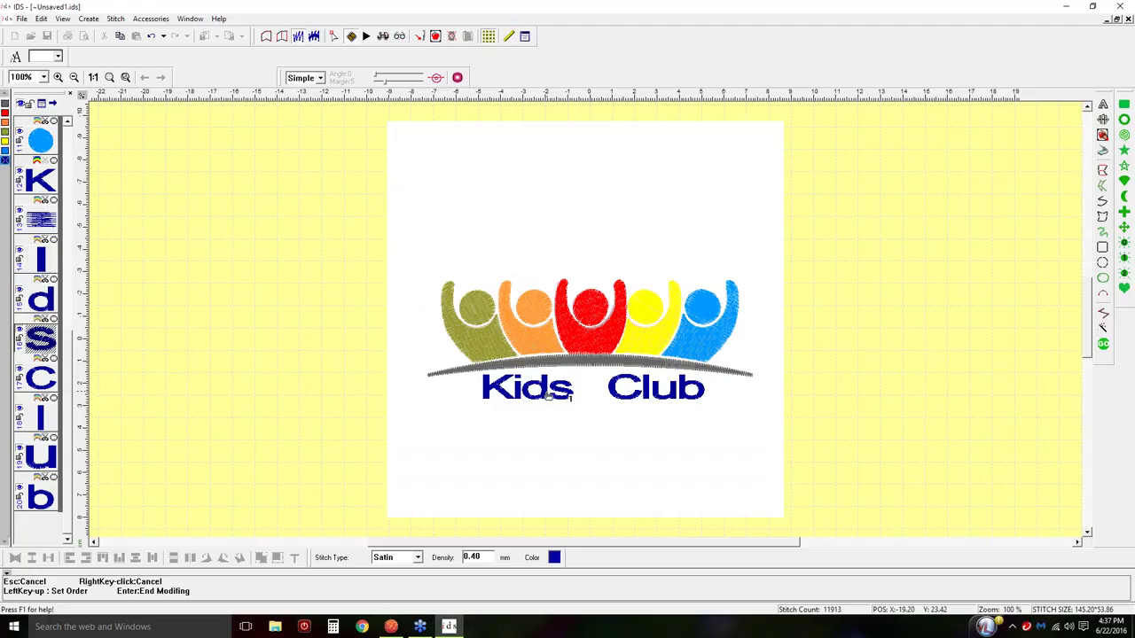
pyautogui.click(547, 396)
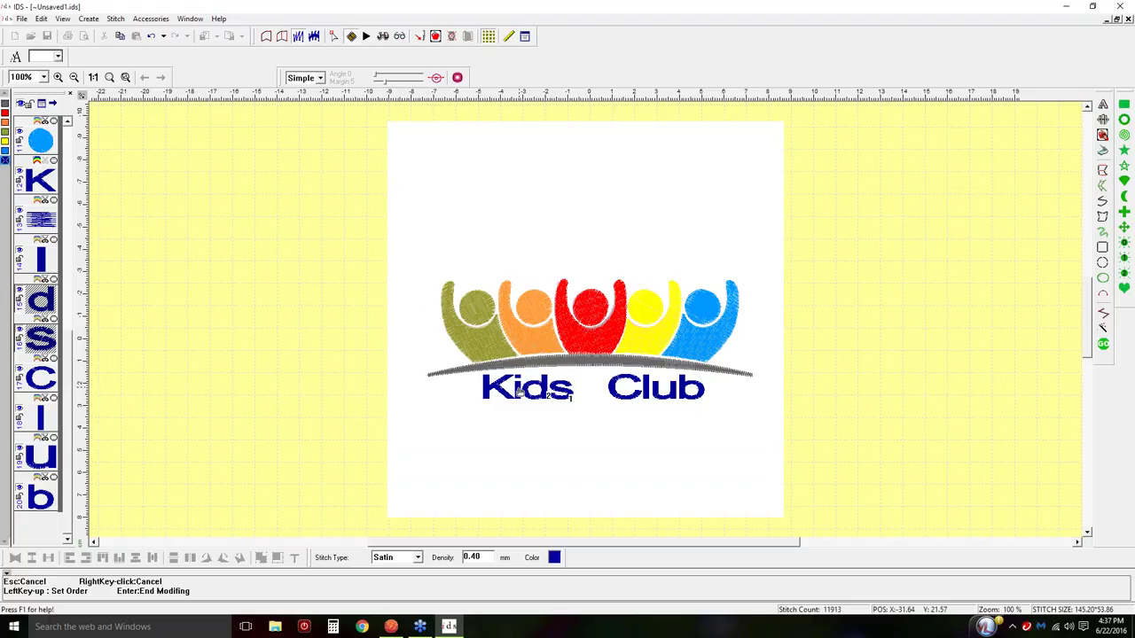
pyautogui.click(520, 391)
pyautogui.click(519, 382)
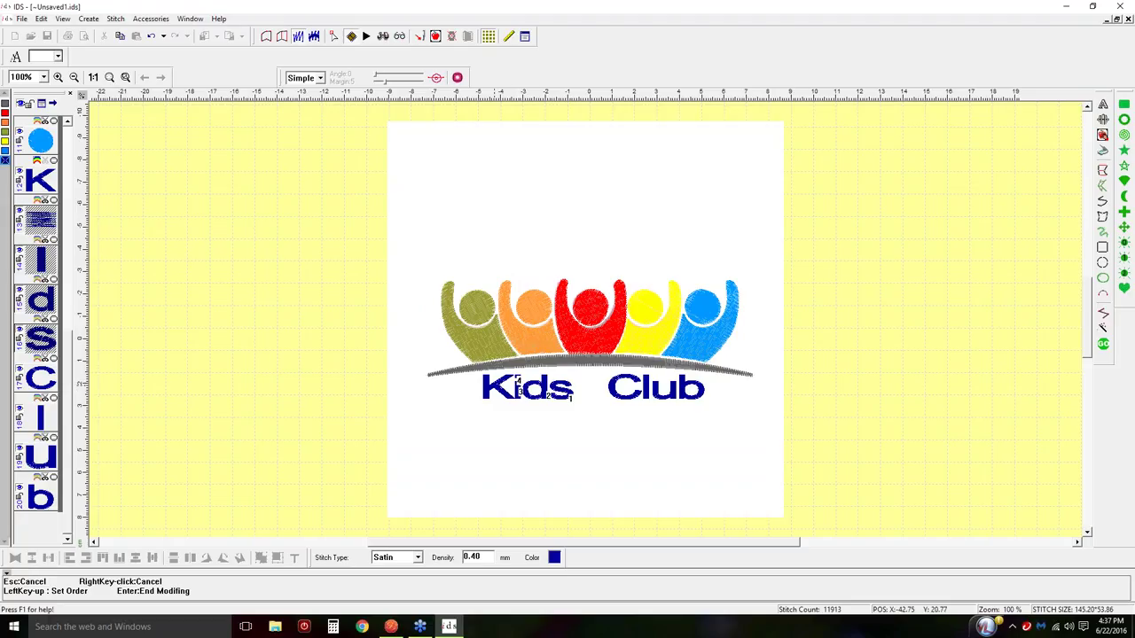
pyautogui.click(486, 391)
# Add the gray arc to the sequence as 6, followed by the red, orange and olive figures, each body before its head
pyautogui.click(576, 359)
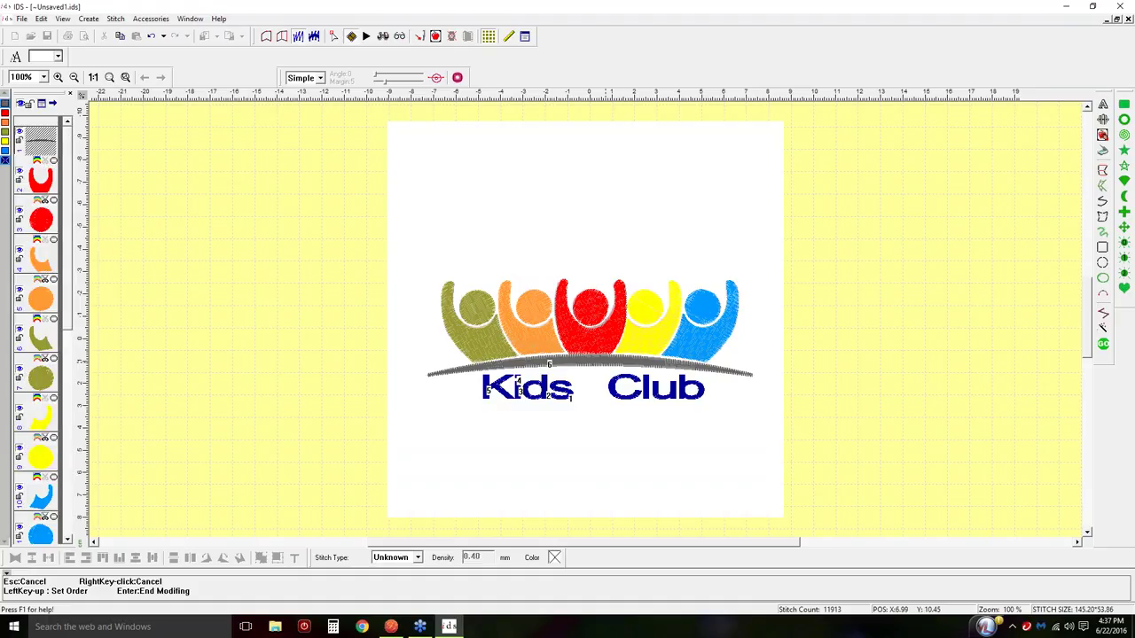
pyautogui.click(583, 352)
pyautogui.click(592, 314)
pyautogui.click(539, 347)
pyautogui.click(540, 316)
pyautogui.click(482, 353)
pyautogui.click(482, 317)
pyautogui.click(654, 344)
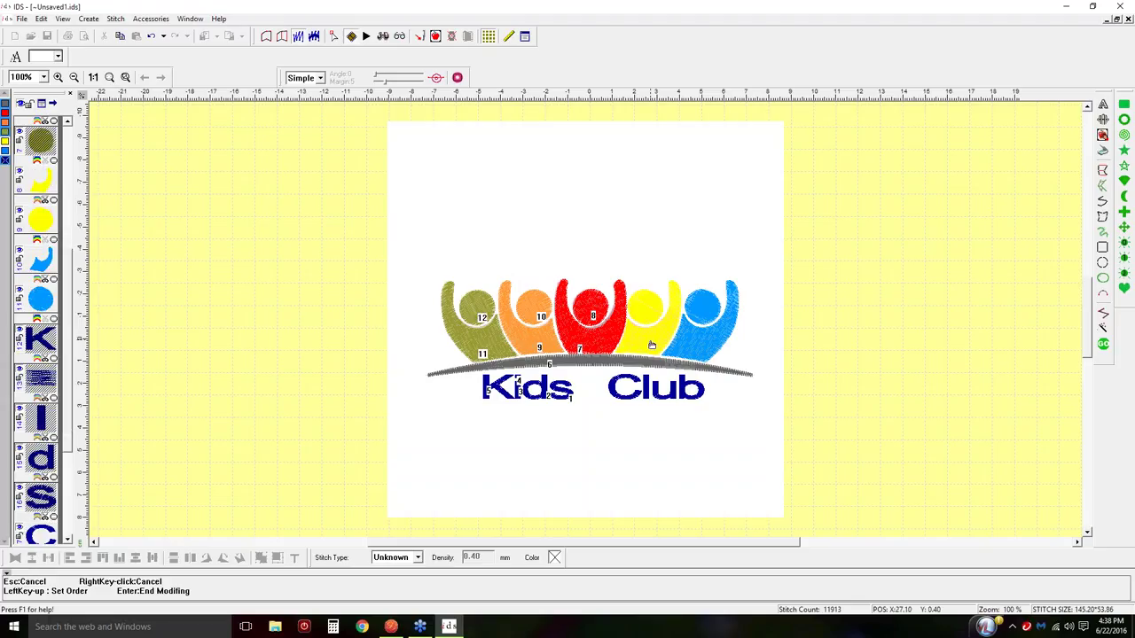
pyautogui.click(654, 318)
pyautogui.click(682, 350)
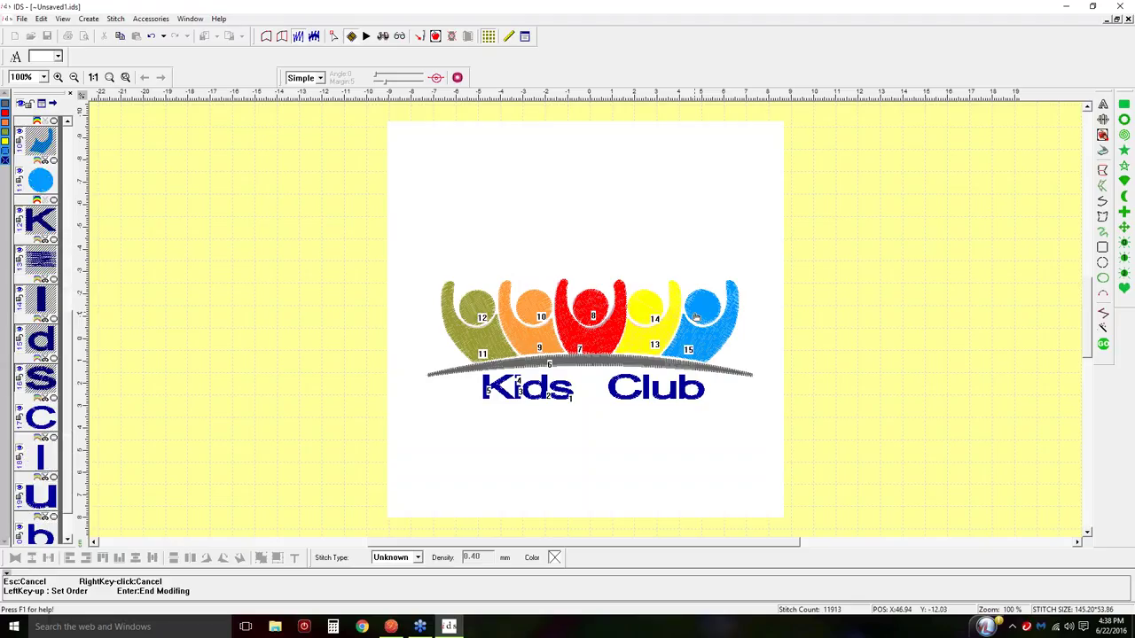
pyautogui.rightClick(696, 318)
pyautogui.rightClick(696, 317)
# Add the letters of "Club" to the sequence from C to b as 13 to 16 and end the ordering
pyautogui.click(623, 395)
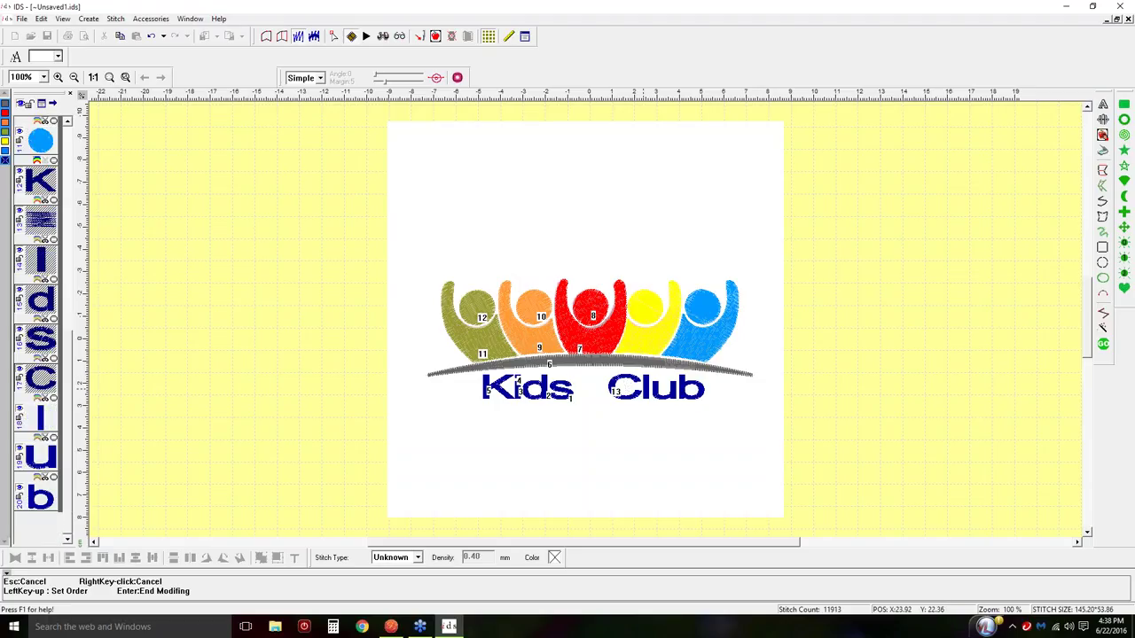
pyautogui.click(648, 391)
pyautogui.click(675, 393)
pyautogui.click(670, 376)
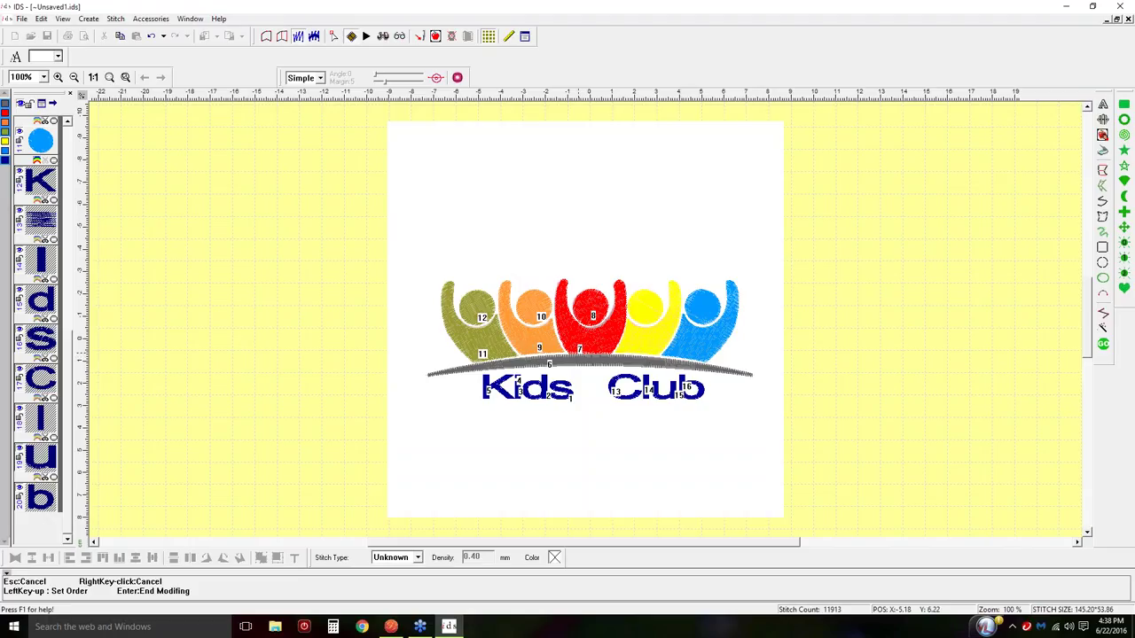
pyautogui.press('Return')
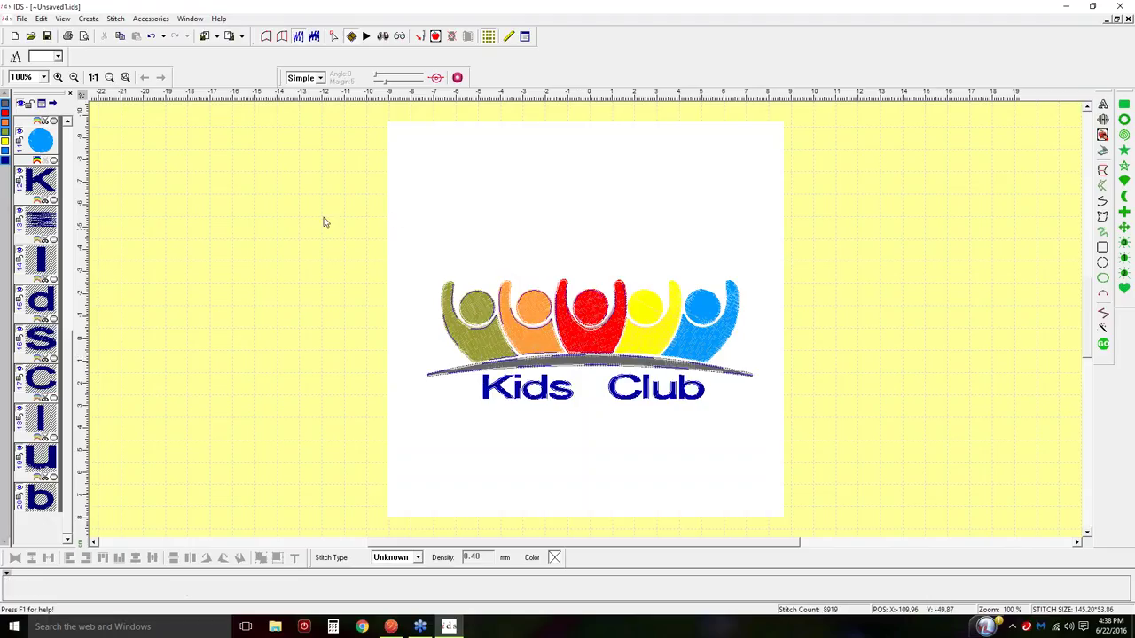
# Set a new stitching order beginning with "Kids" backward: s, d, the i's stem, its dot, and K as 1 to 5
pyautogui.click(149, 18)
pyautogui.click(171, 59)
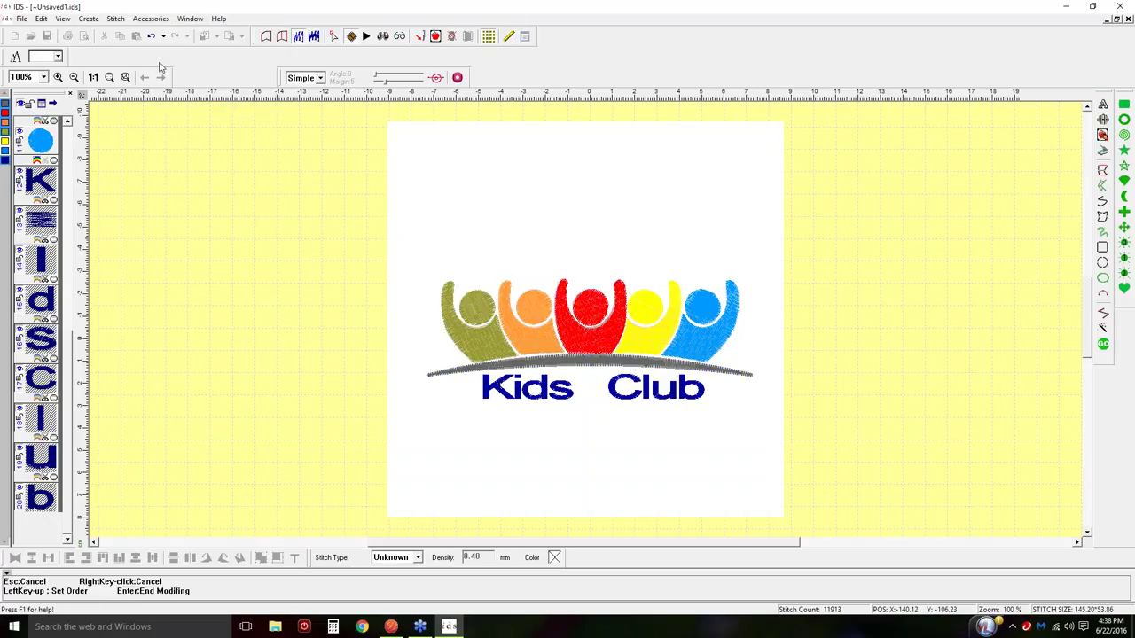
pyautogui.click(570, 400)
pyautogui.click(536, 388)
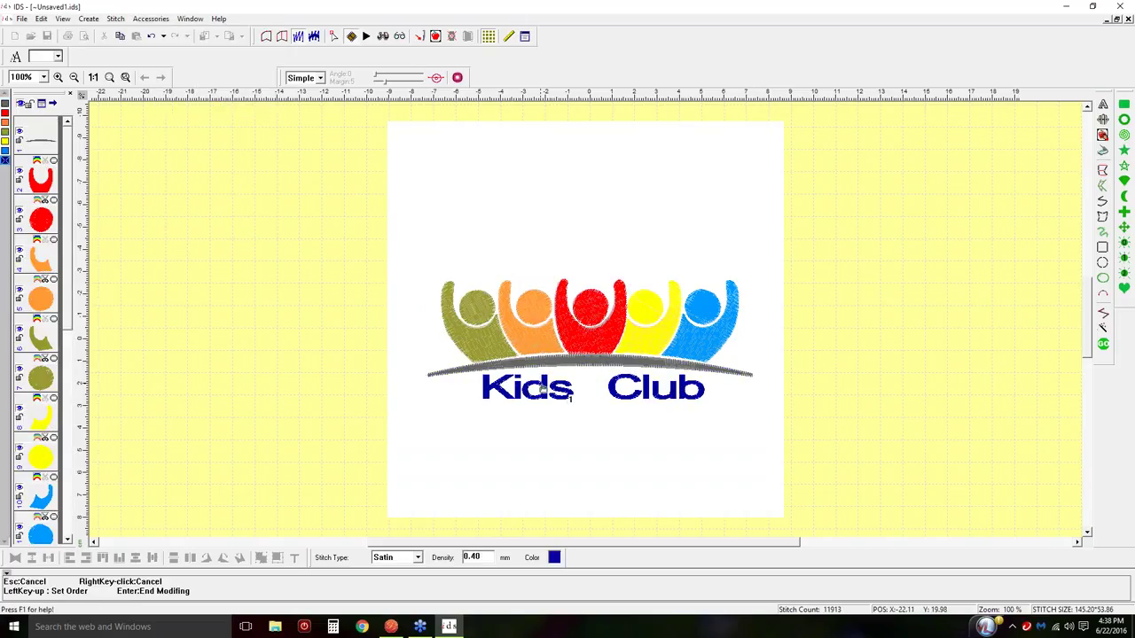
pyautogui.click(519, 391)
pyautogui.click(516, 380)
pyautogui.click(488, 387)
# Continue the stitching order with the letters of "Club" from C to b as 6 to 9
pyautogui.click(643, 388)
pyautogui.click(647, 388)
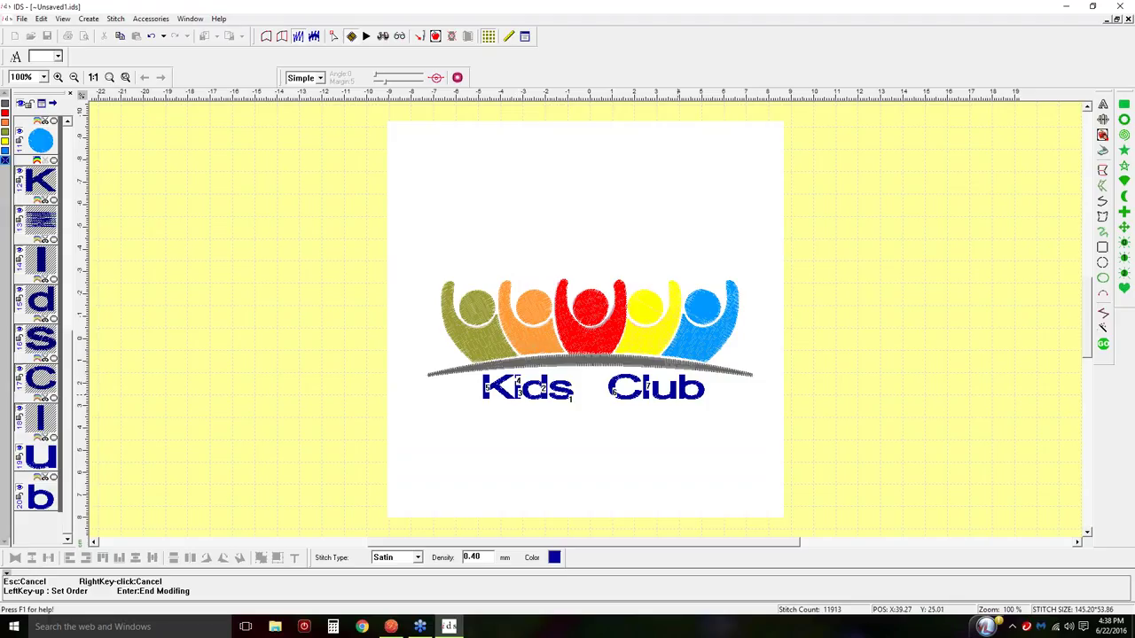
pyautogui.click(678, 390)
pyautogui.click(685, 389)
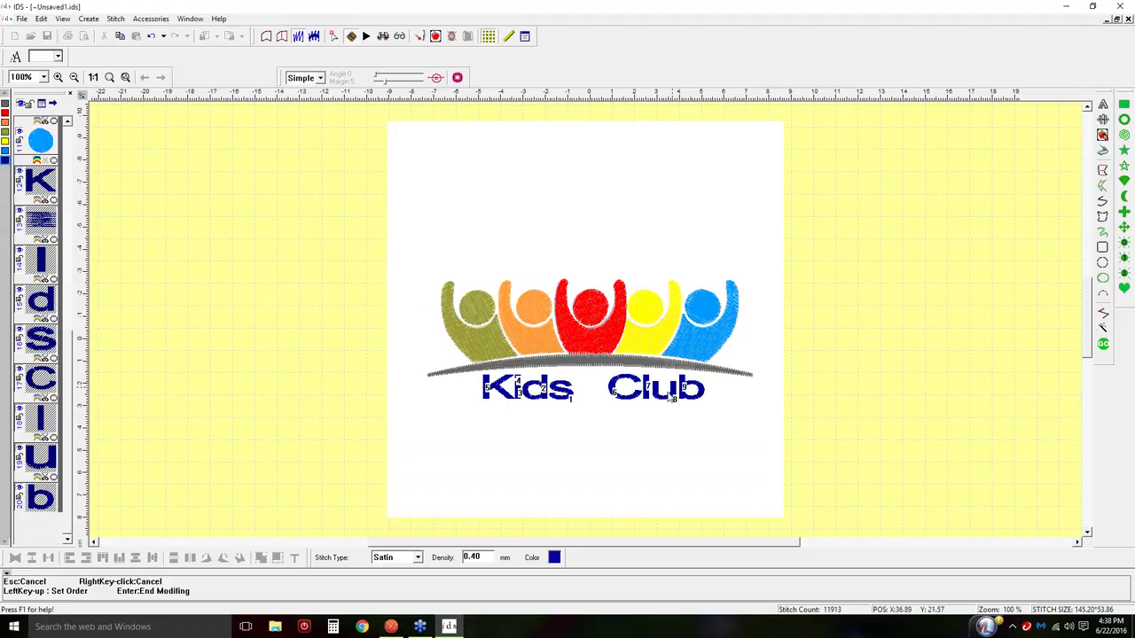
# Sequence the gray arc as 10, followed by the red, orange and olive figures as 11 to 16, each body before its head
pyautogui.click(550, 366)
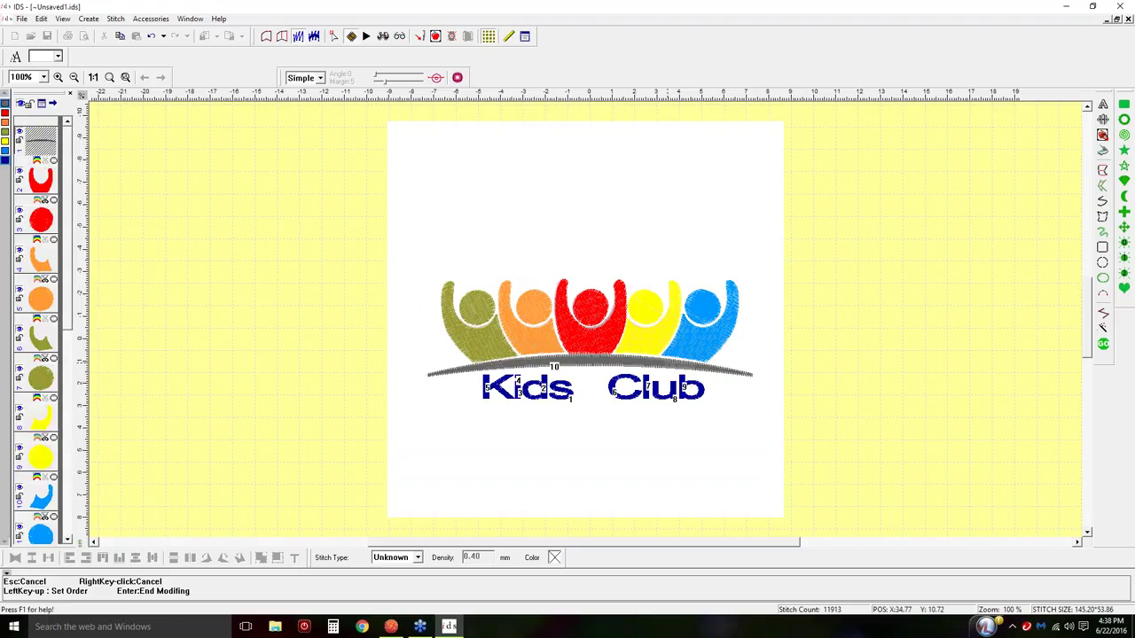
pyautogui.click(589, 347)
pyautogui.click(589, 316)
pyautogui.click(524, 352)
pyautogui.click(525, 315)
pyautogui.click(497, 343)
pyautogui.click(483, 309)
# Sequence the yellow and blue figures last as 17 to 20, each body before its head, and apply the stitching order
pyautogui.click(652, 346)
pyautogui.click(646, 316)
pyautogui.click(700, 352)
pyautogui.click(710, 313)
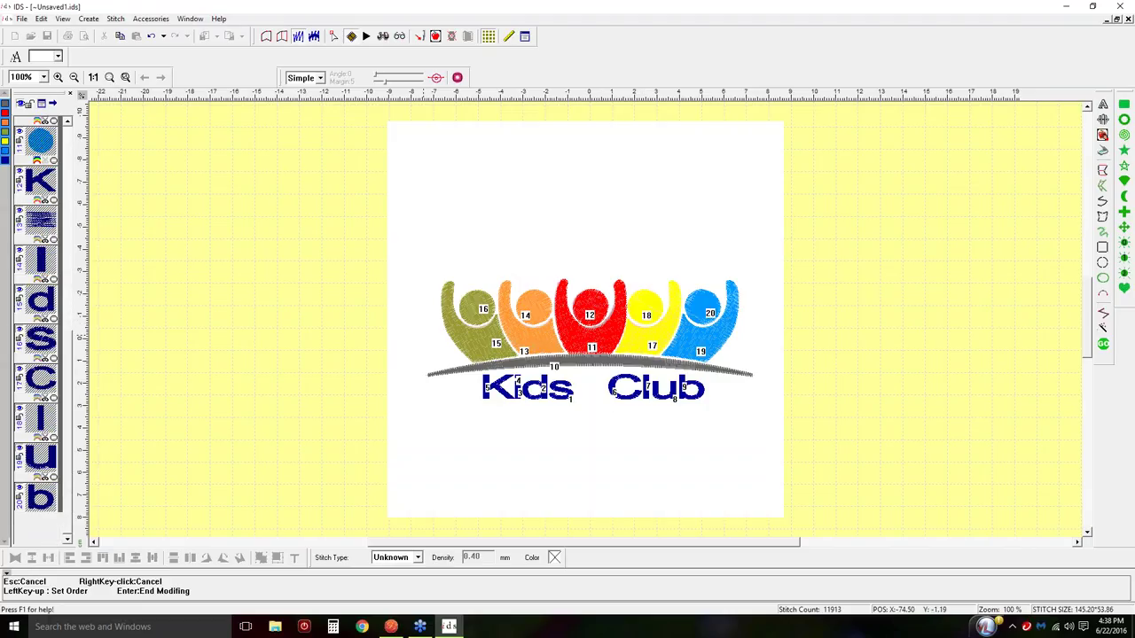
pyautogui.press('Return')
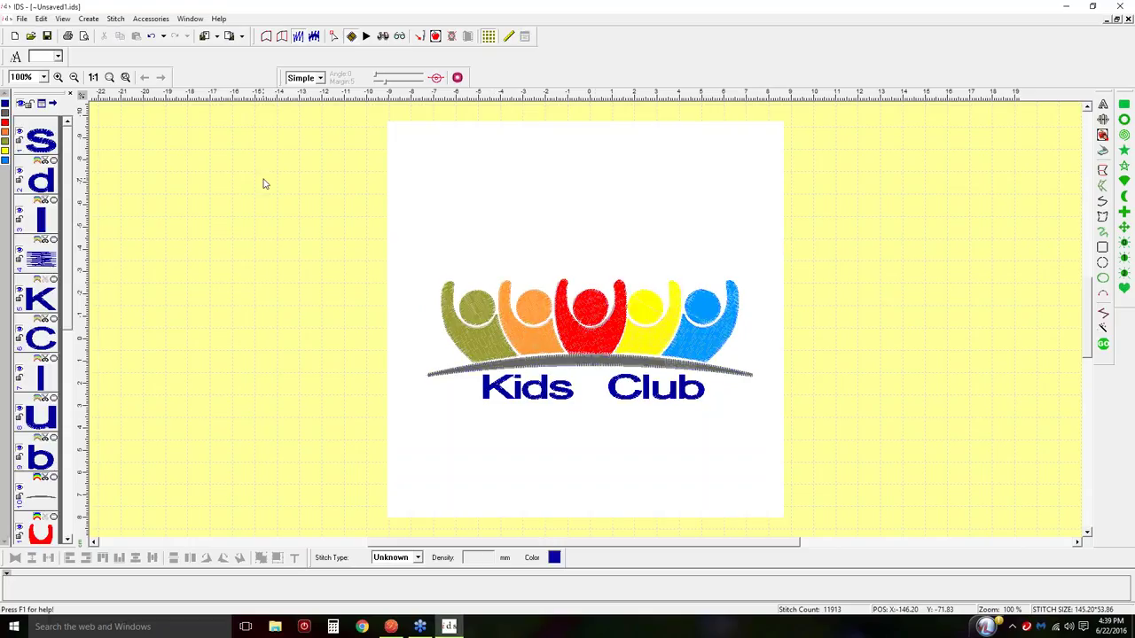
# Set another stitching order that alternates between the two words, starting with s, C, d and l as 1 to 4
pyautogui.click(149, 19)
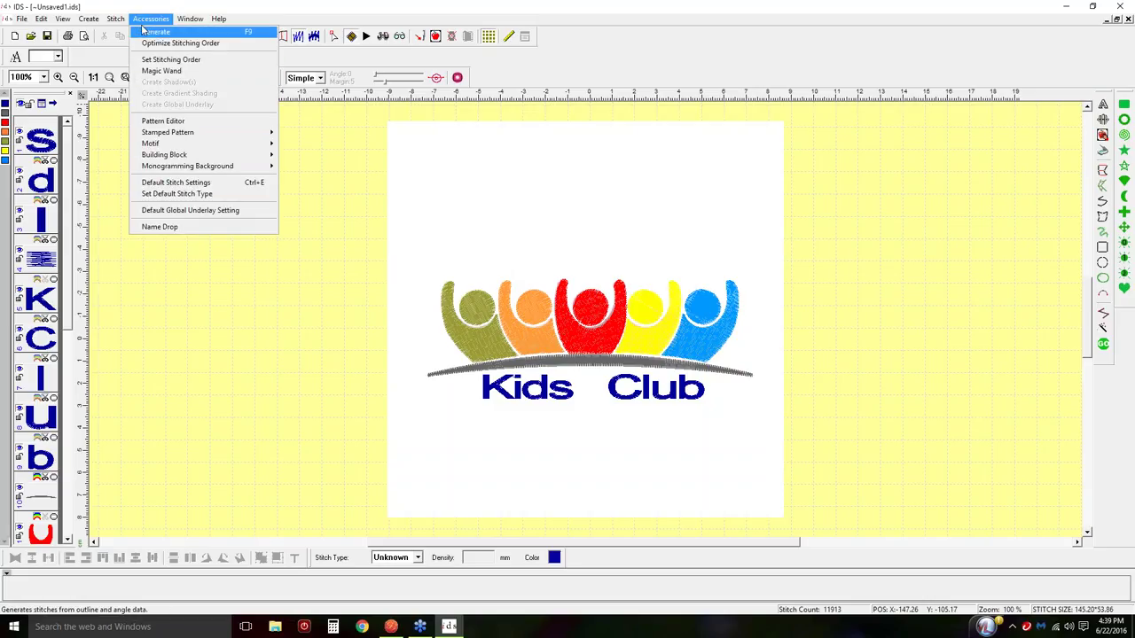
pyautogui.moveTo(168, 134)
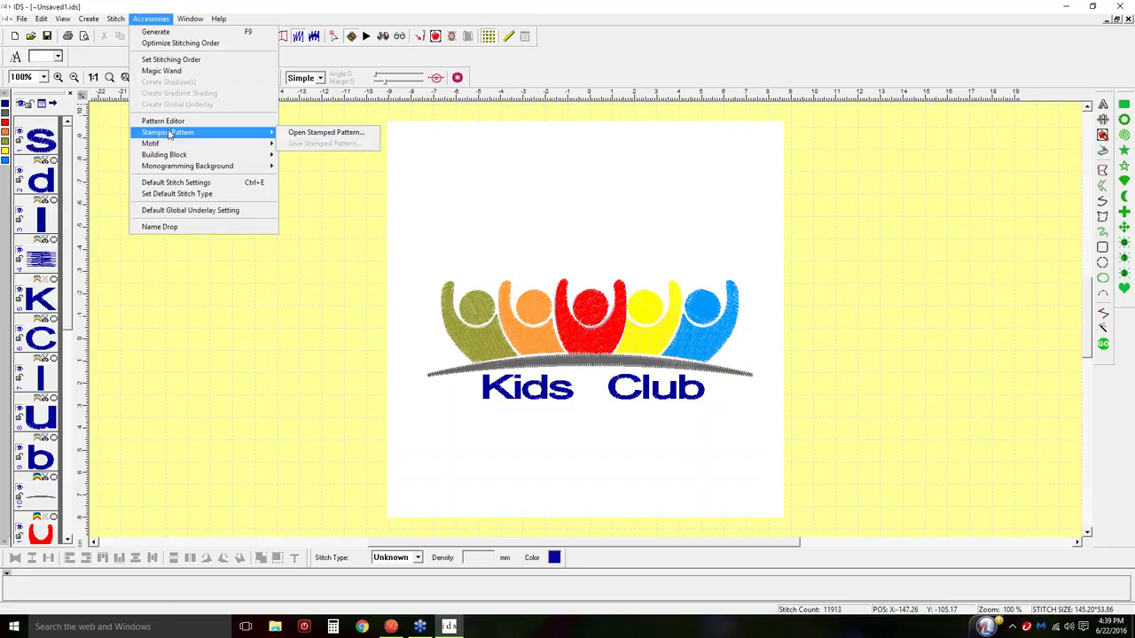
pyautogui.click(169, 59)
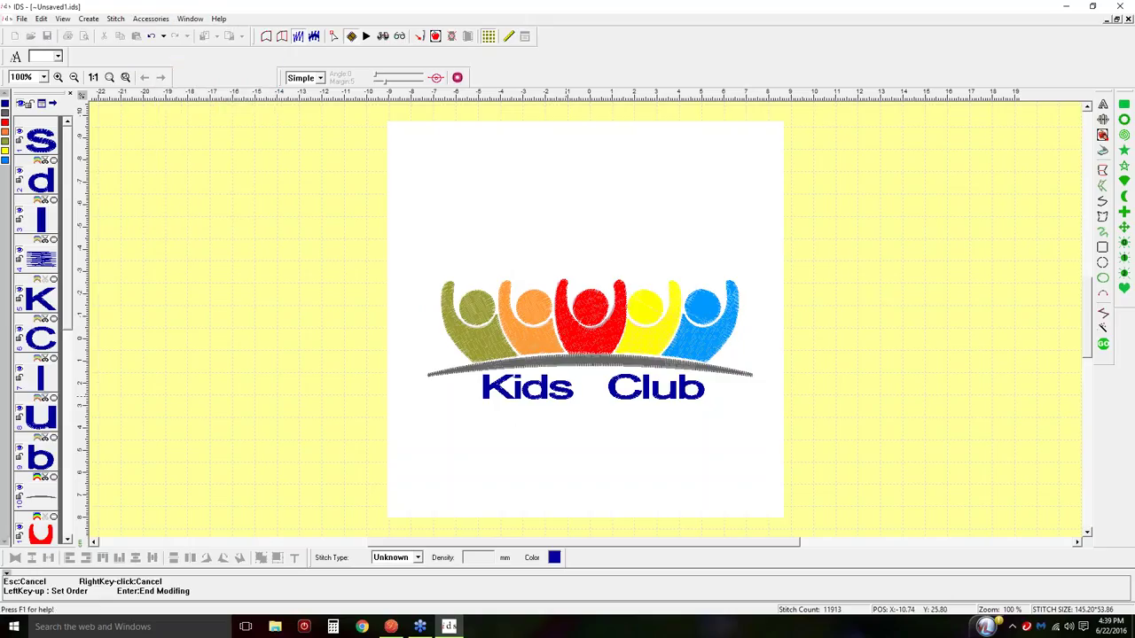
pyautogui.click(571, 397)
pyautogui.click(543, 389)
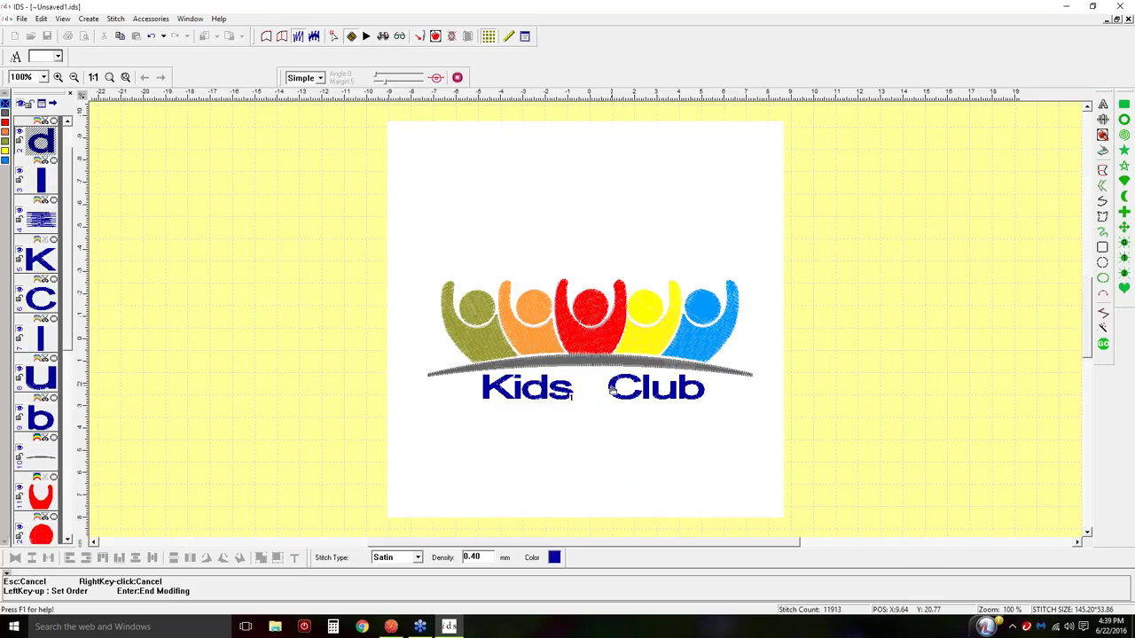
pyautogui.click(612, 390)
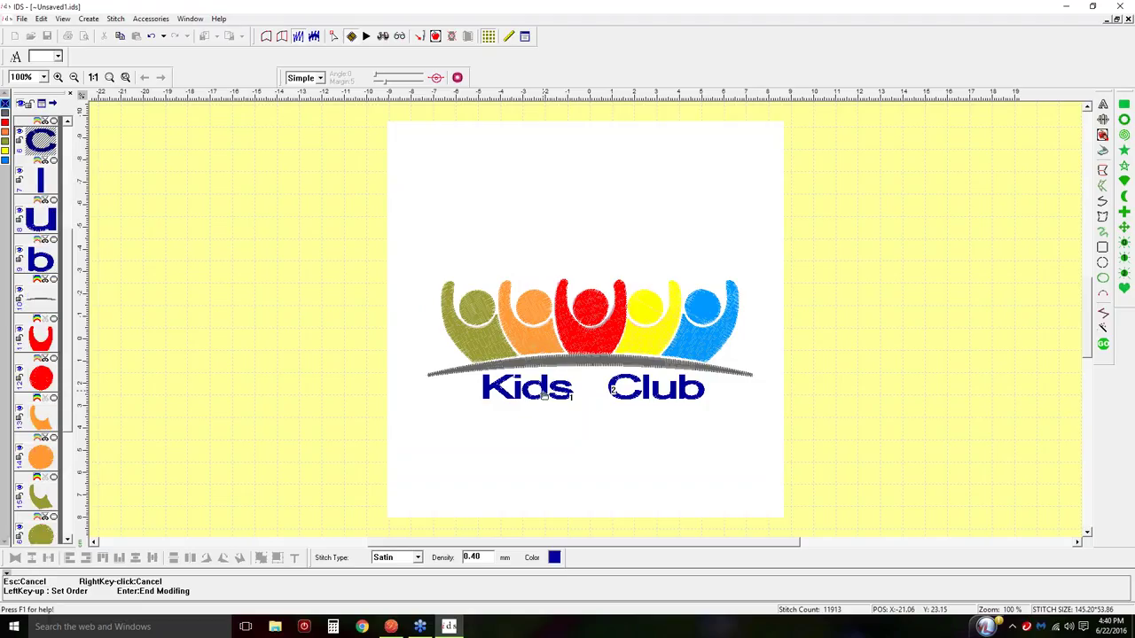
pyautogui.click(544, 396)
pyautogui.click(647, 397)
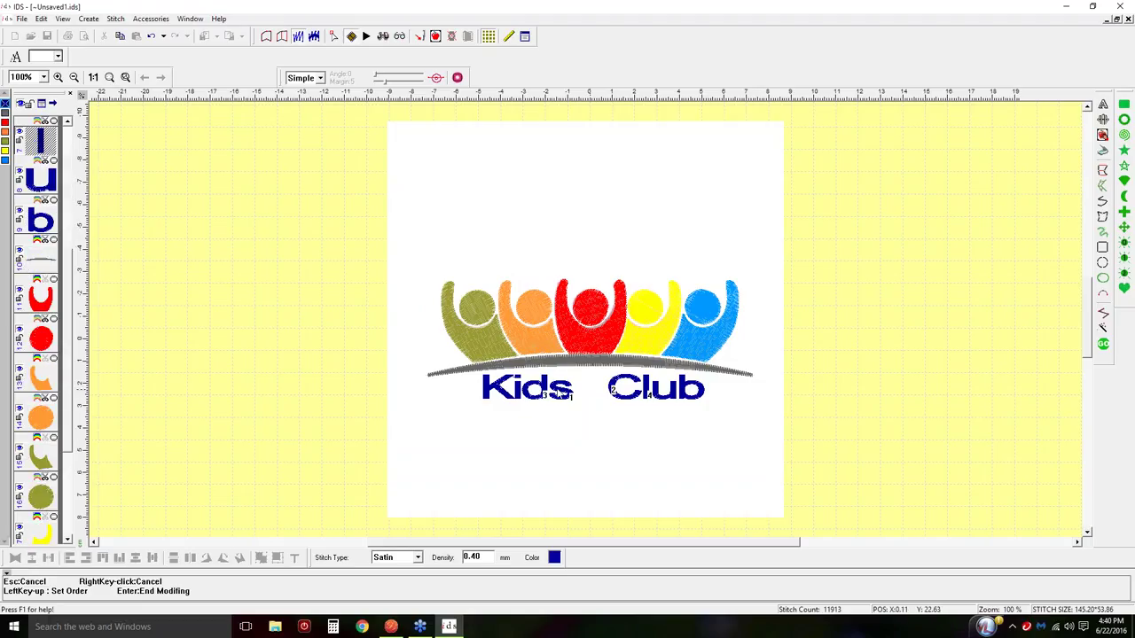
# Continue the alternating letter order with the i's stem, its dot, u, K and b as 5 to 9
pyautogui.click(518, 395)
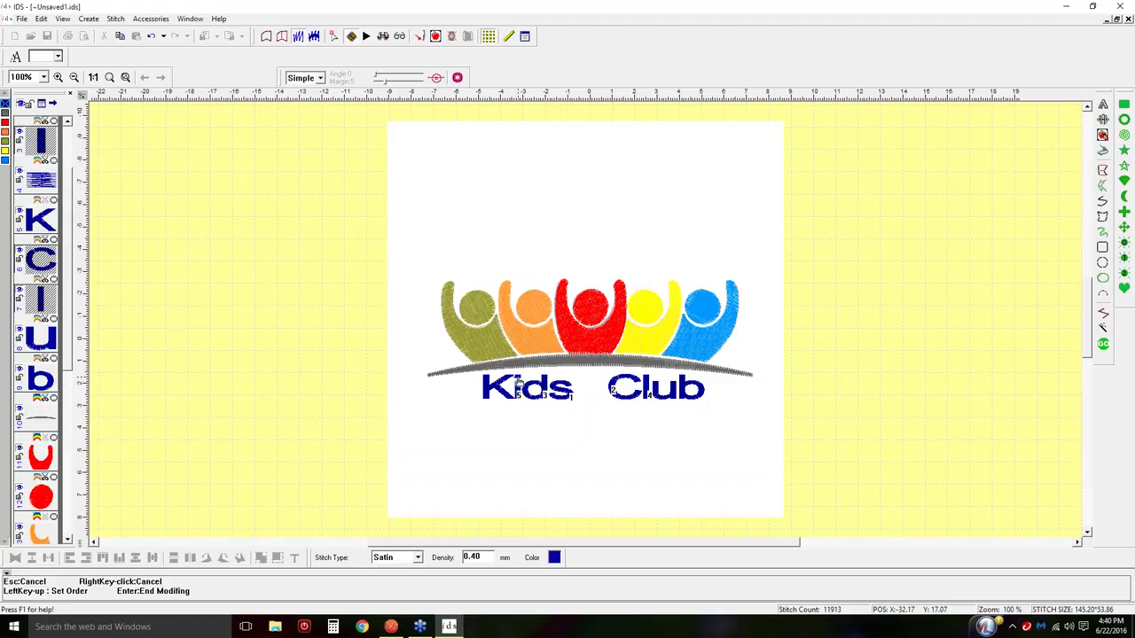
pyautogui.click(519, 388)
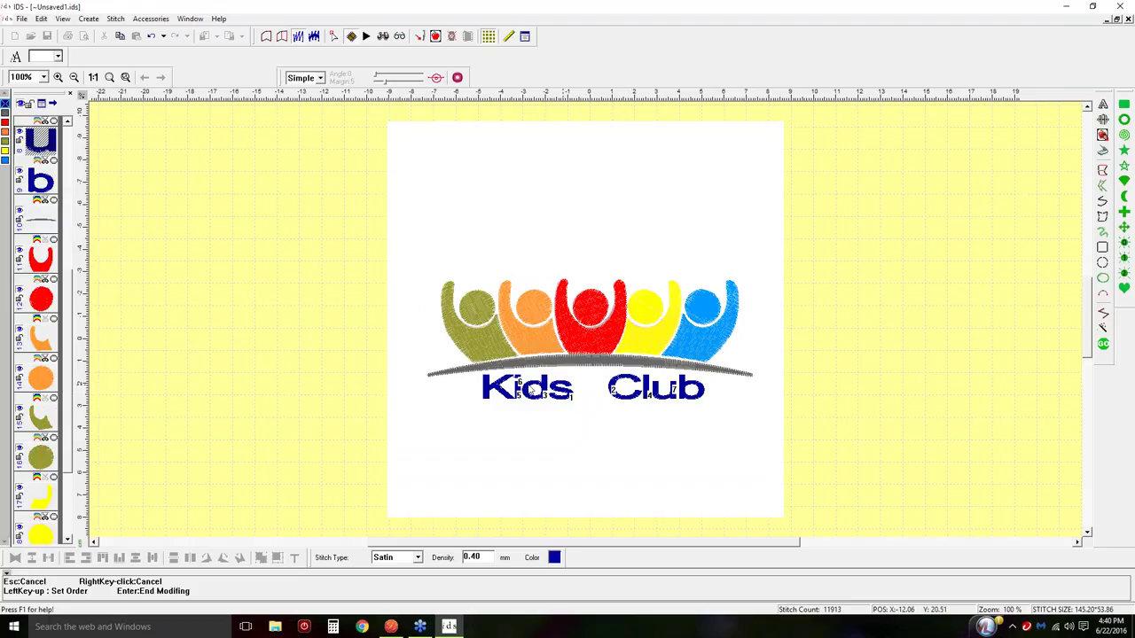
pyautogui.click(483, 393)
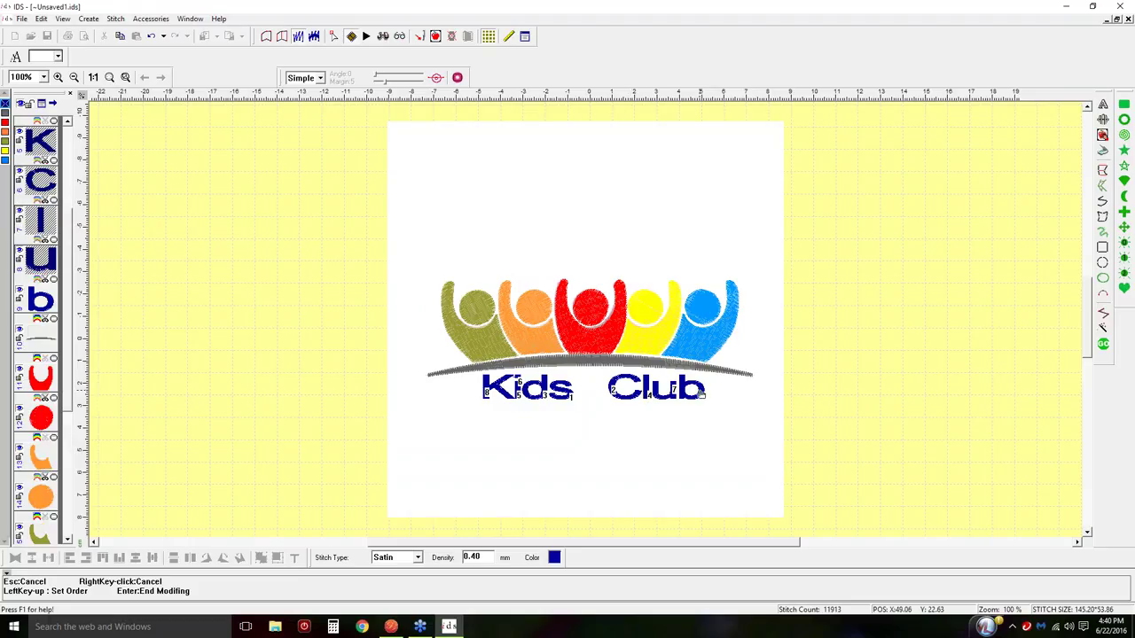
pyautogui.click(705, 396)
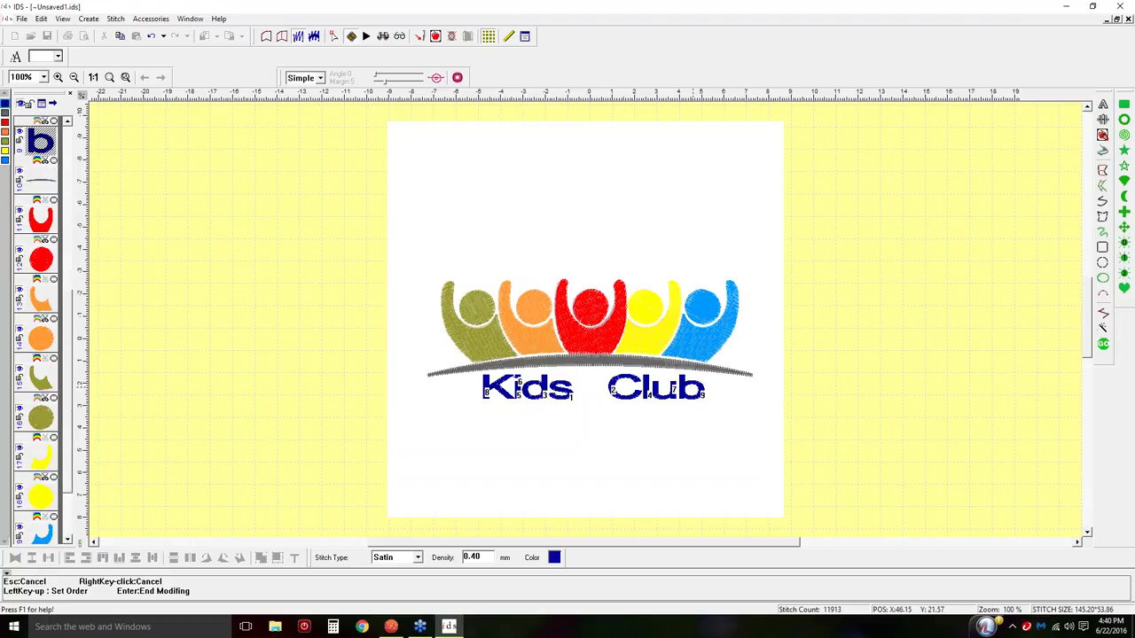
# Sequence the gray arc as 10, then the red and orange figures as 11 to 14, each body before its head
pyautogui.click(596, 364)
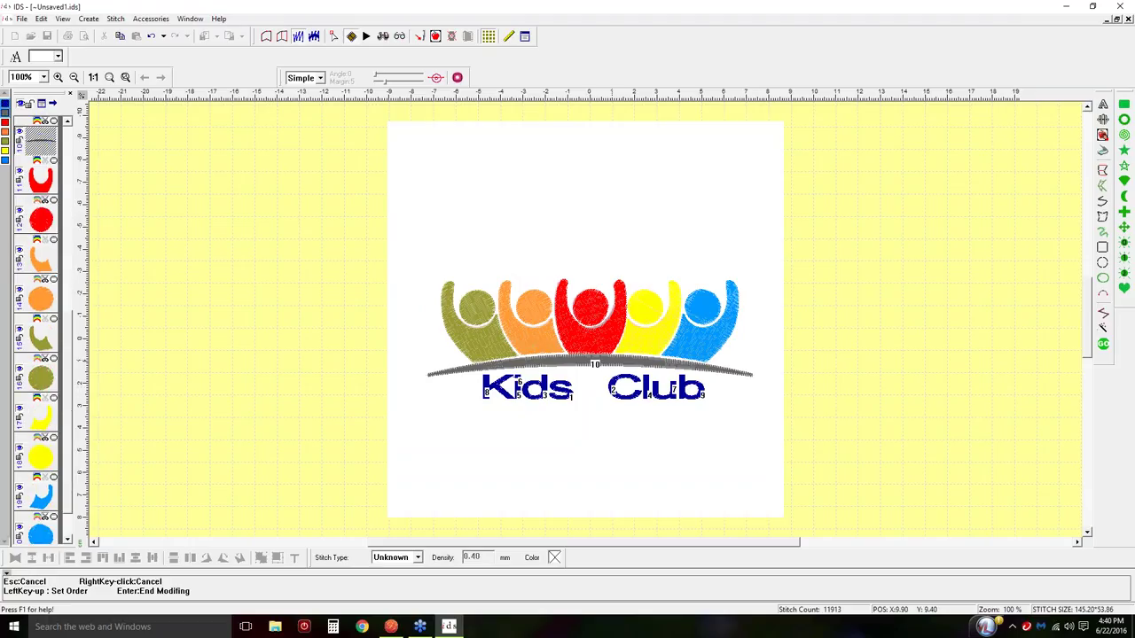
pyautogui.click(590, 347)
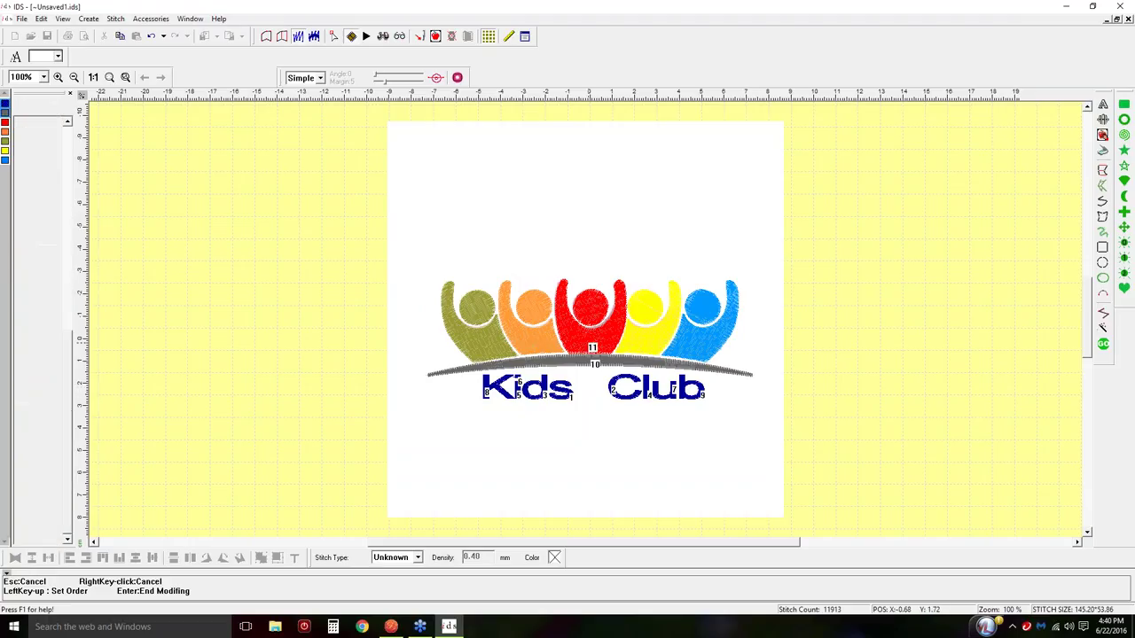
pyautogui.keyDown('ctrl'); pyautogui.click(591, 328); pyautogui.keyUp('ctrl')
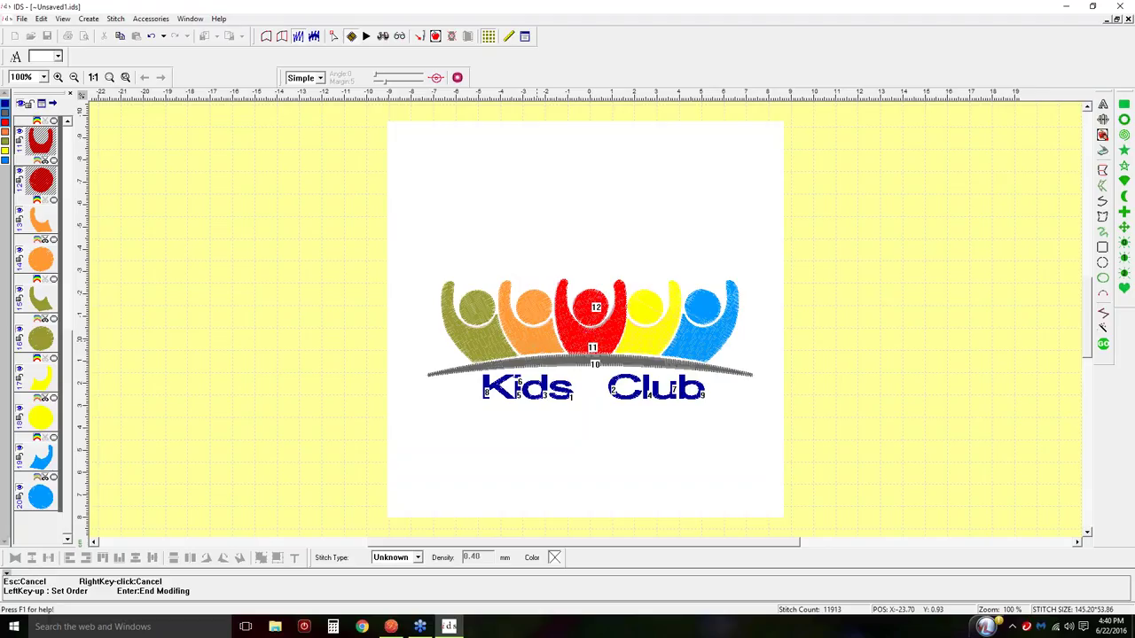
pyautogui.keyDown('ctrl'); pyautogui.click(541, 345); pyautogui.keyUp('ctrl')
pyautogui.keyDown('ctrl'); pyautogui.click(537, 312); pyautogui.keyUp('ctrl')
# Sequence the yellow, olive and blue figures as 15 to 20, each body before its head, and apply the stitching order
pyautogui.keyDown('ctrl'); pyautogui.click(653, 346); pyautogui.keyUp('ctrl')
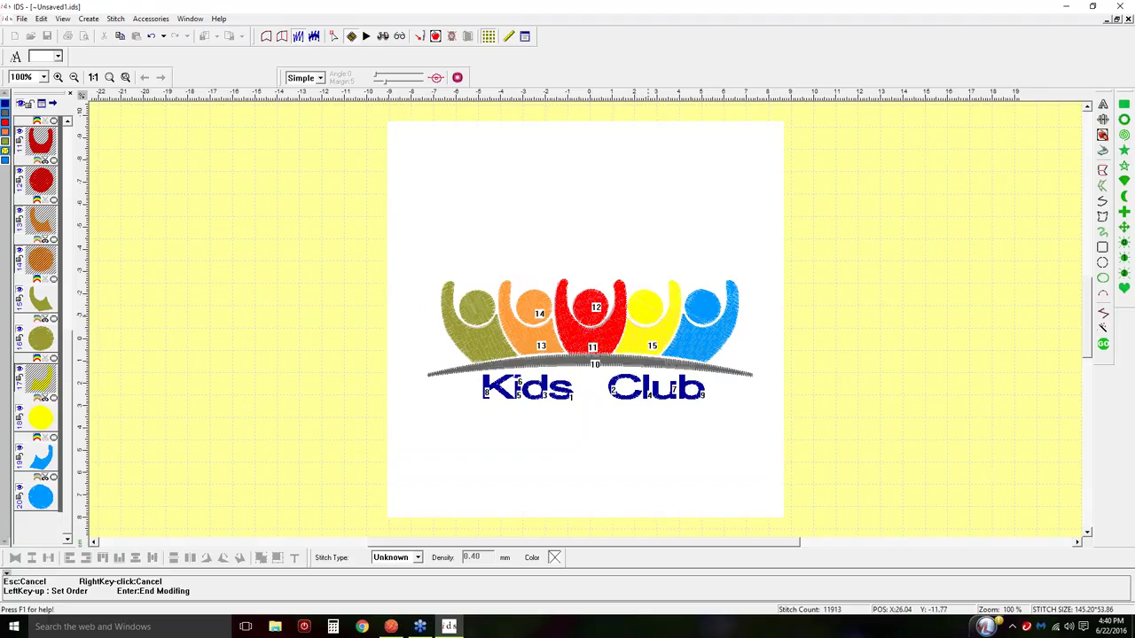
pyautogui.keyDown('ctrl'); pyautogui.click(652, 315); pyautogui.keyUp('ctrl')
pyautogui.keyDown('ctrl'); pyautogui.click(485, 348); pyautogui.keyUp('ctrl')
pyautogui.keyDown('ctrl'); pyautogui.click(484, 318); pyautogui.keyUp('ctrl')
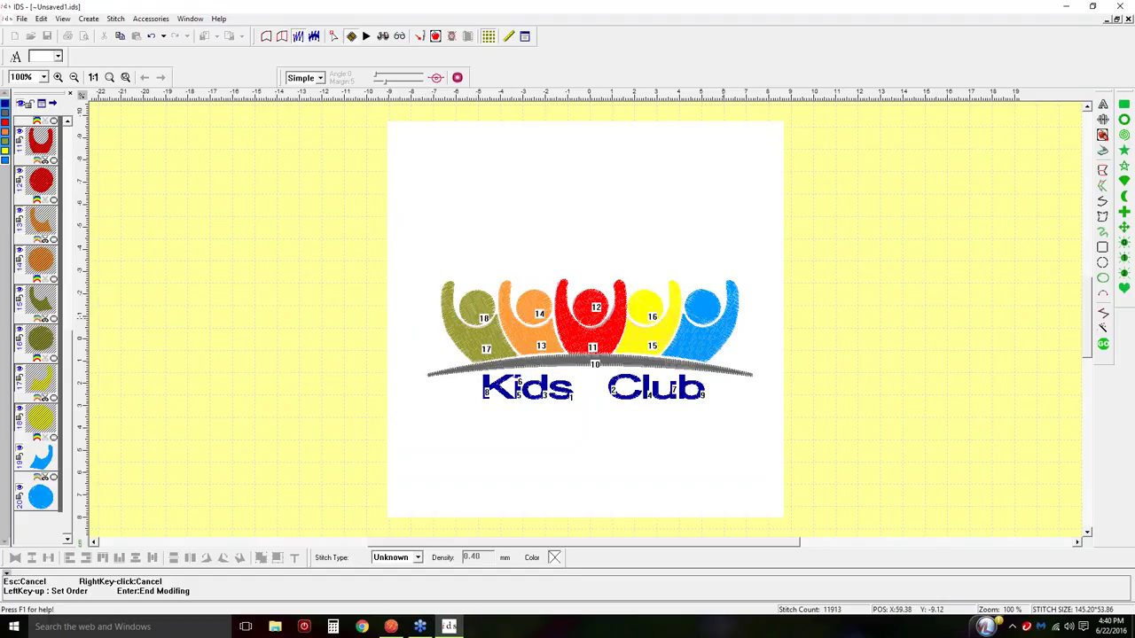
pyautogui.keyDown('ctrl'); pyautogui.click(706, 346); pyautogui.keyUp('ctrl')
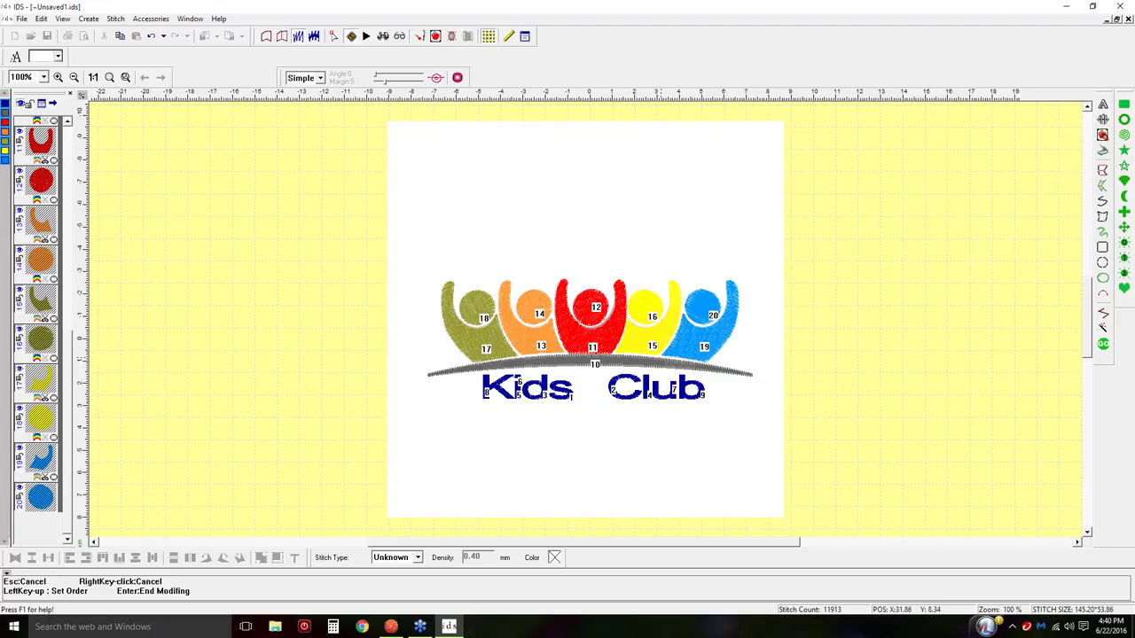
pyautogui.press('Return')
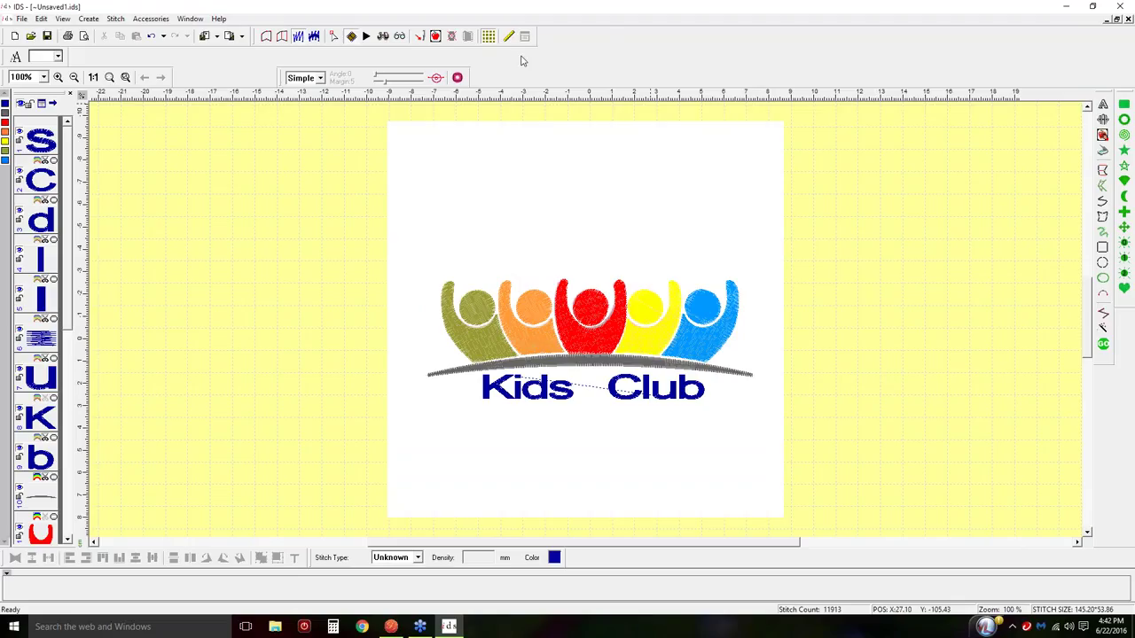
# Hide the background image and group all the figures, the arc and the lettering into one object
pyautogui.click(436, 39)
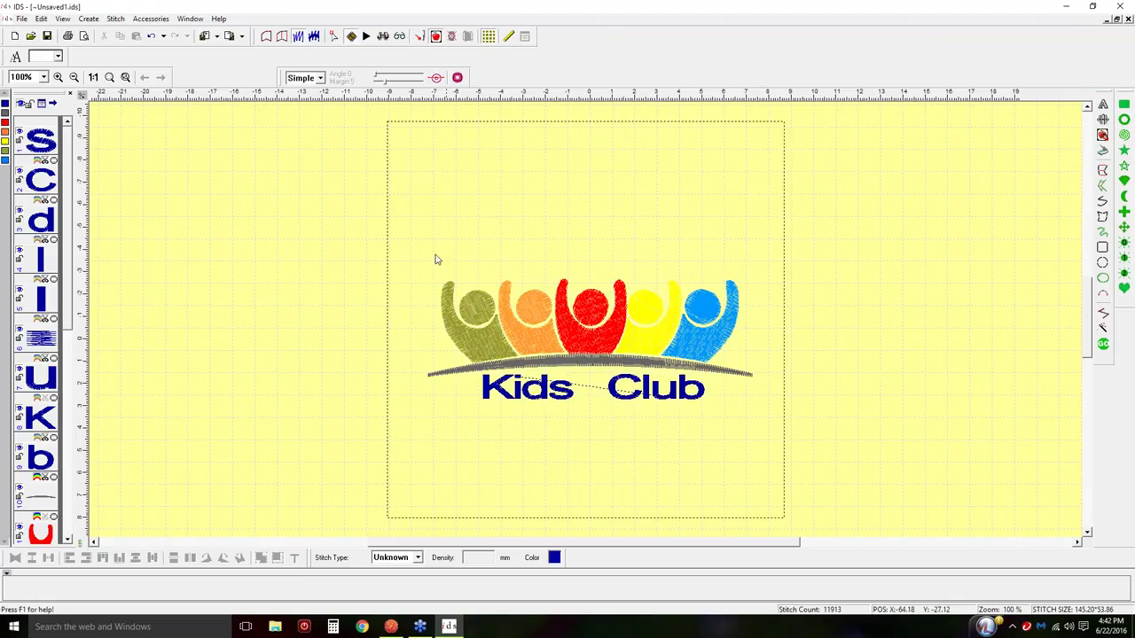
pyautogui.moveTo(330, 239); pyautogui.dragTo(844, 471)
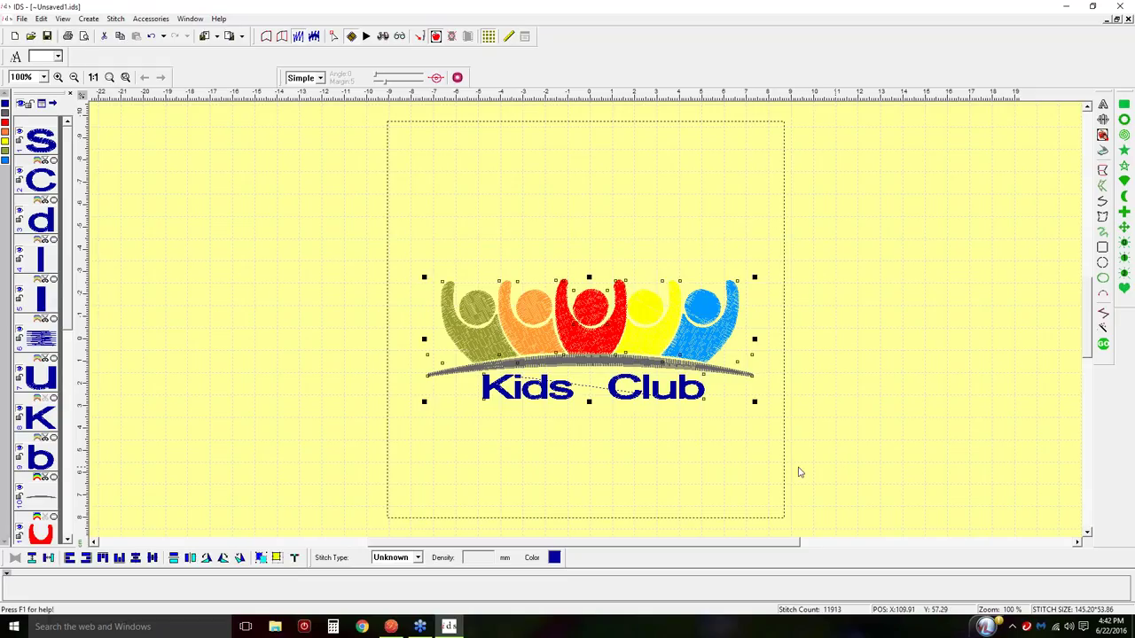
pyautogui.click(259, 557)
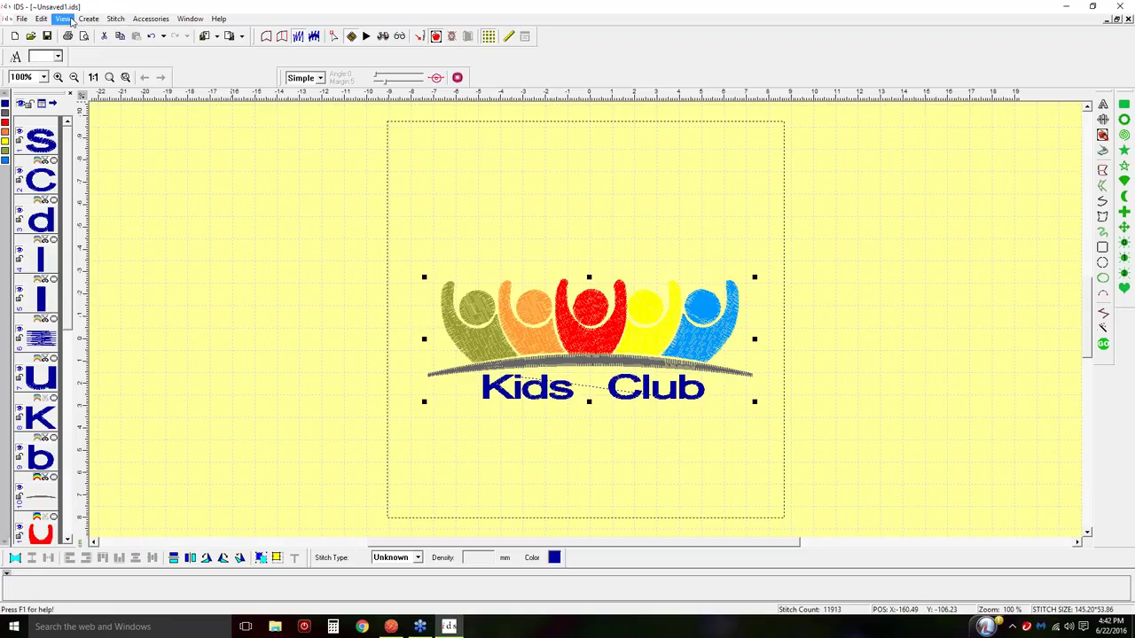
# Set the machine hoop type to the SWF Semi-wide Cap Frame (178x76) and display the hoop around the design
pyautogui.click(63, 18)
pyautogui.click(96, 227)
pyautogui.click(490, 163)
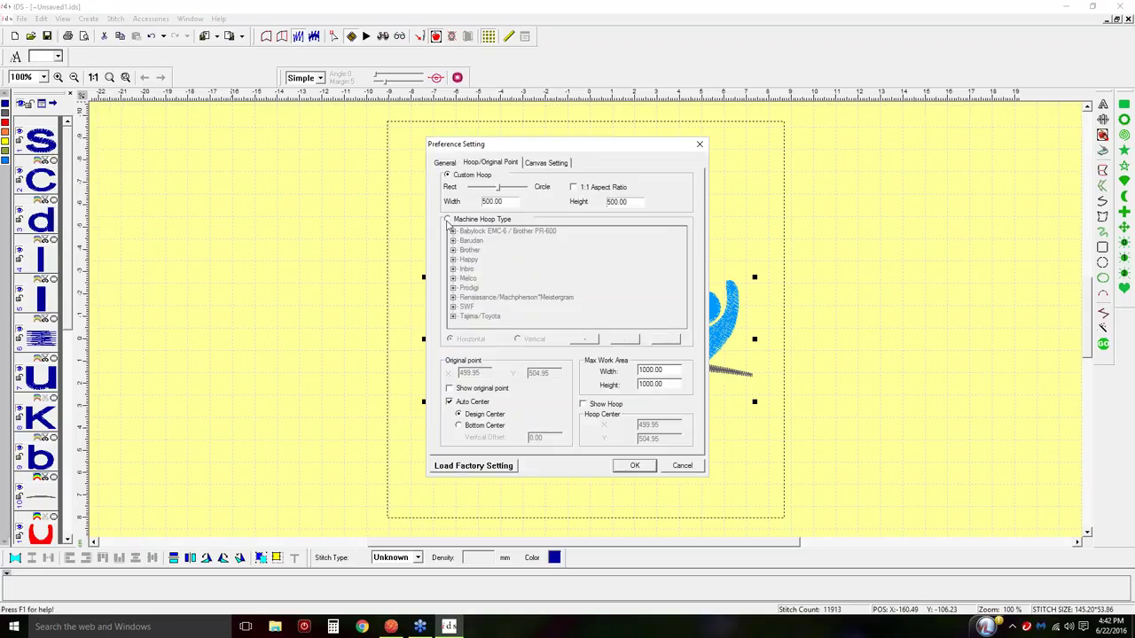
pyautogui.click(448, 219)
pyautogui.scroll(-2, 460, 306)
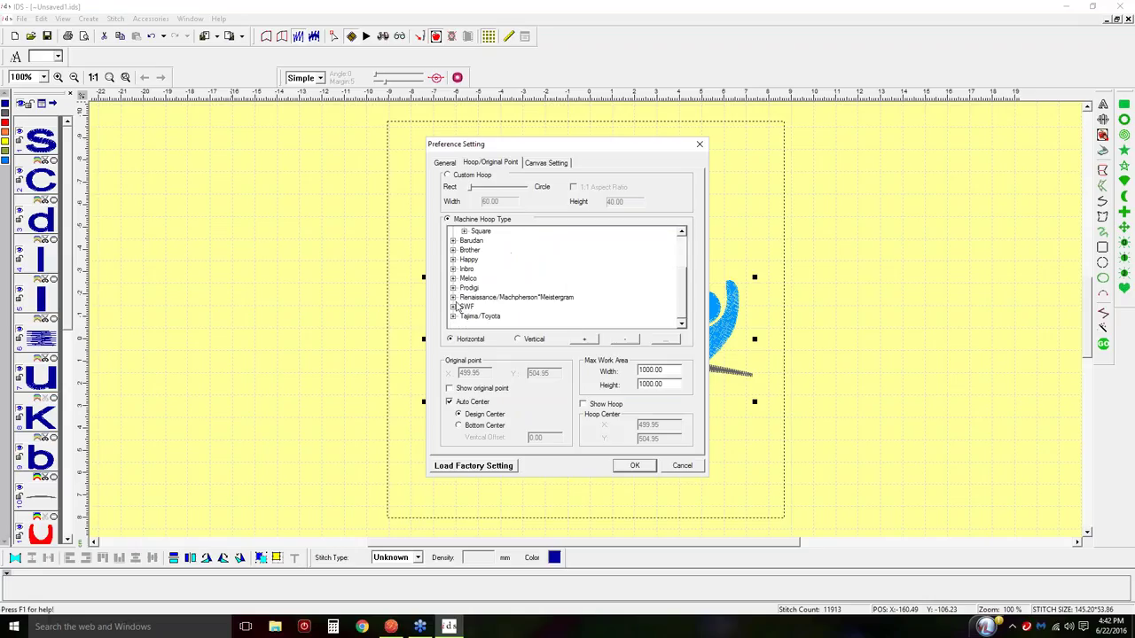
pyautogui.click(454, 307)
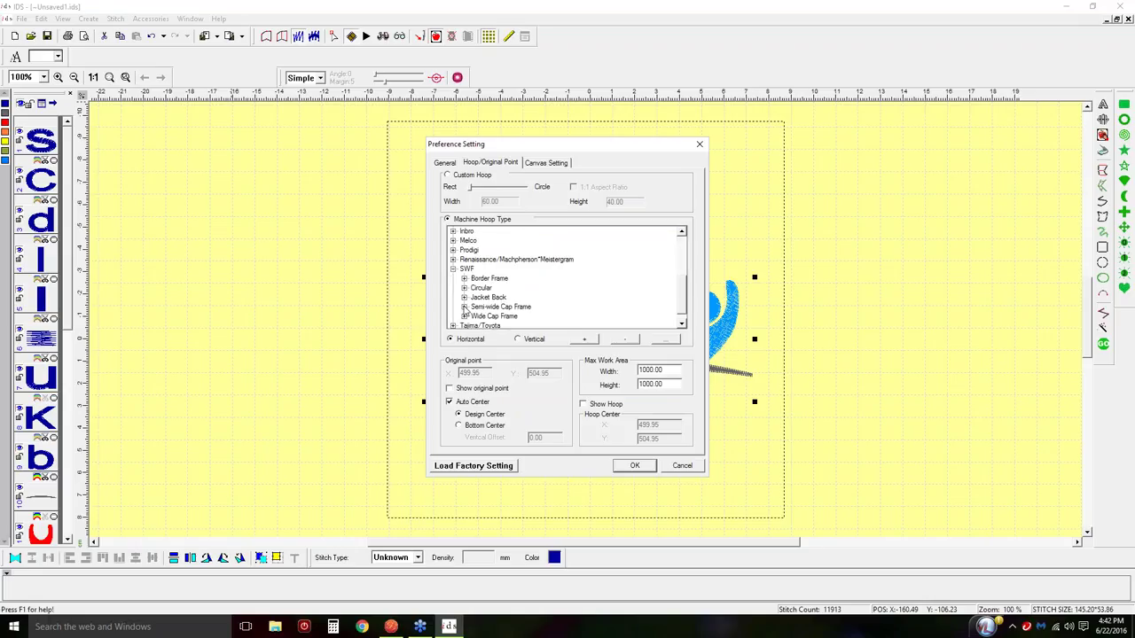
pyautogui.click(463, 307)
pyautogui.click(499, 307)
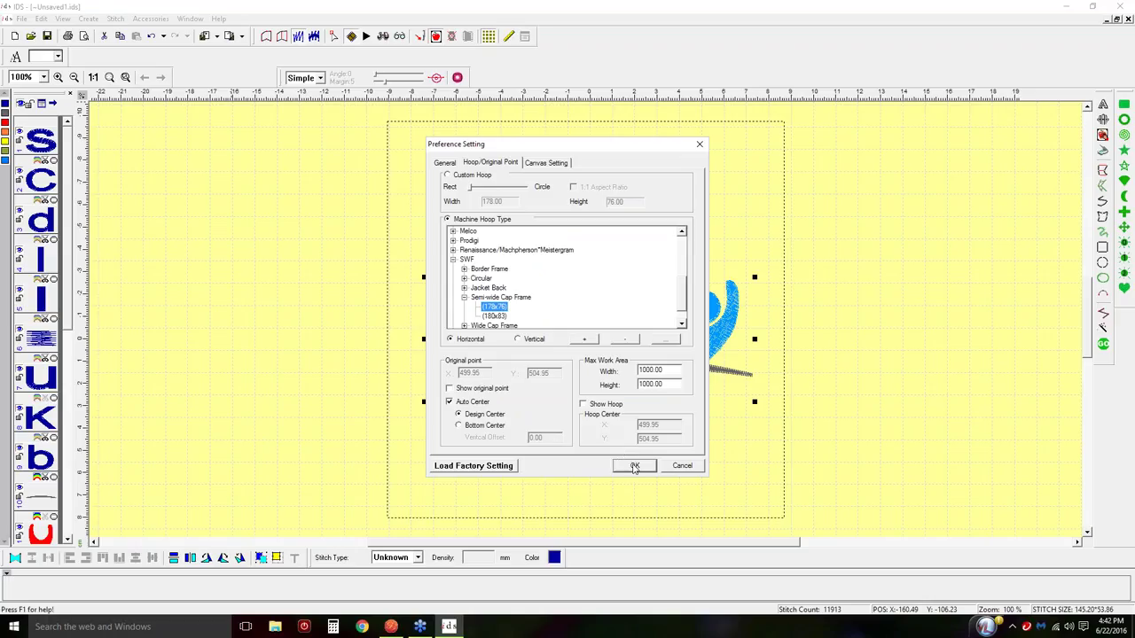
pyautogui.click(634, 466)
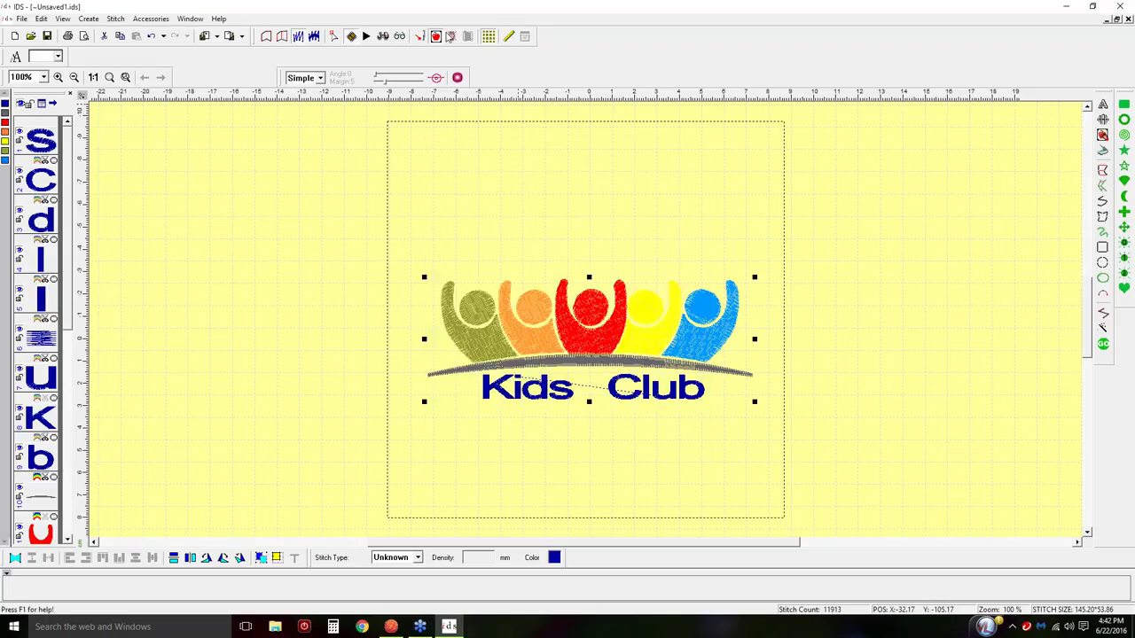
pyautogui.click(452, 36)
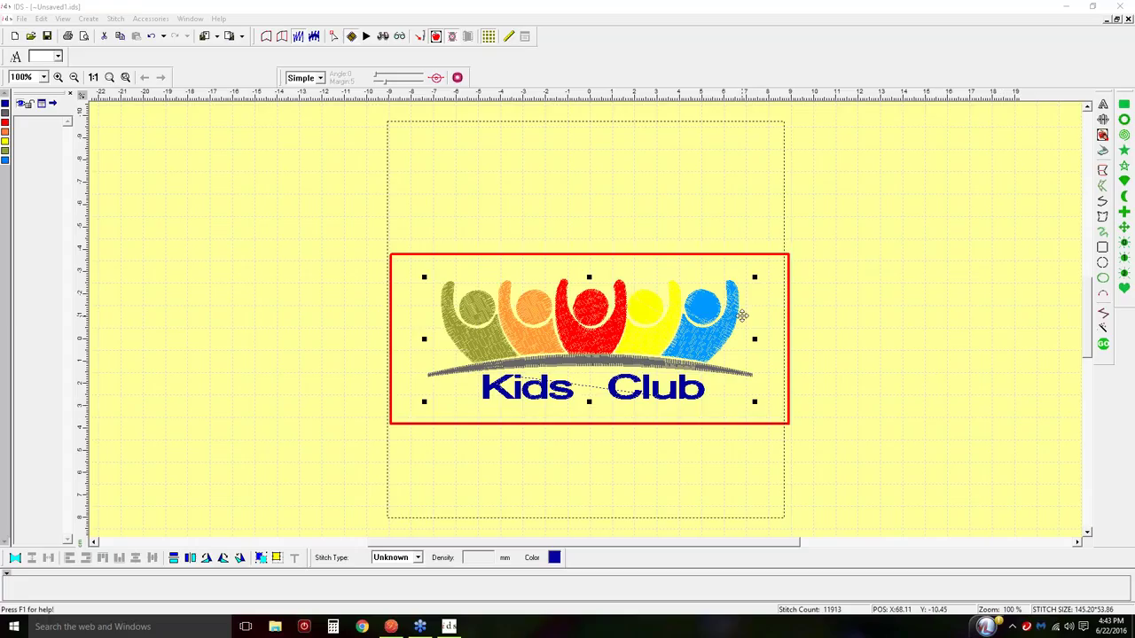
# Try to shift the grouped logo slightly to the right together with its hoop
pyautogui.click(707, 227)
pyautogui.click(718, 304)
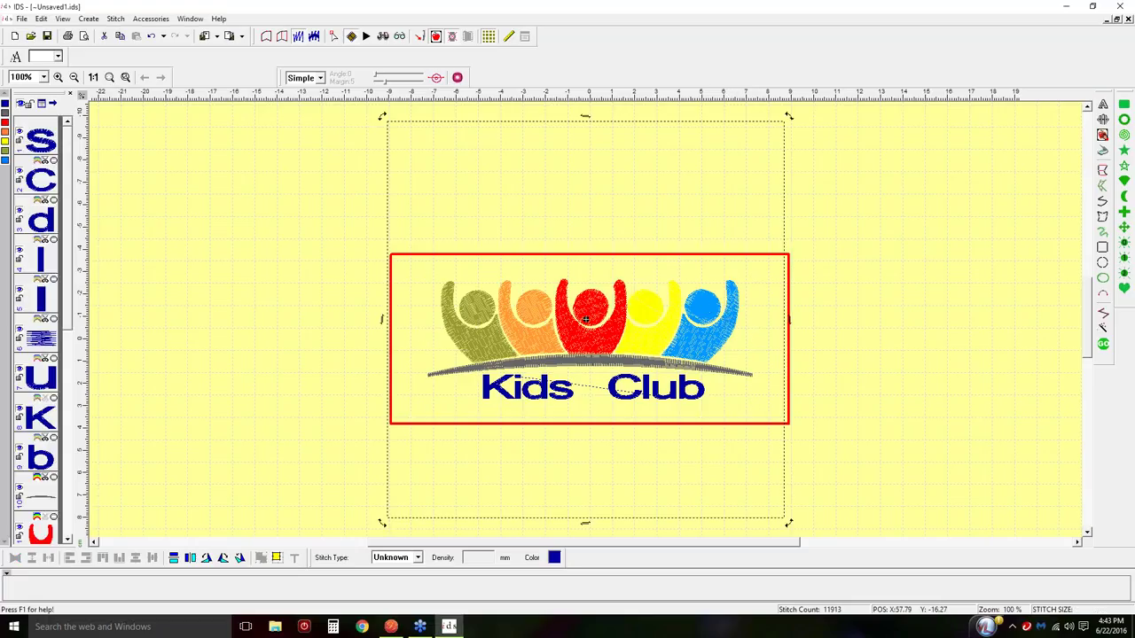
pyautogui.click(379, 246)
pyautogui.click(582, 302)
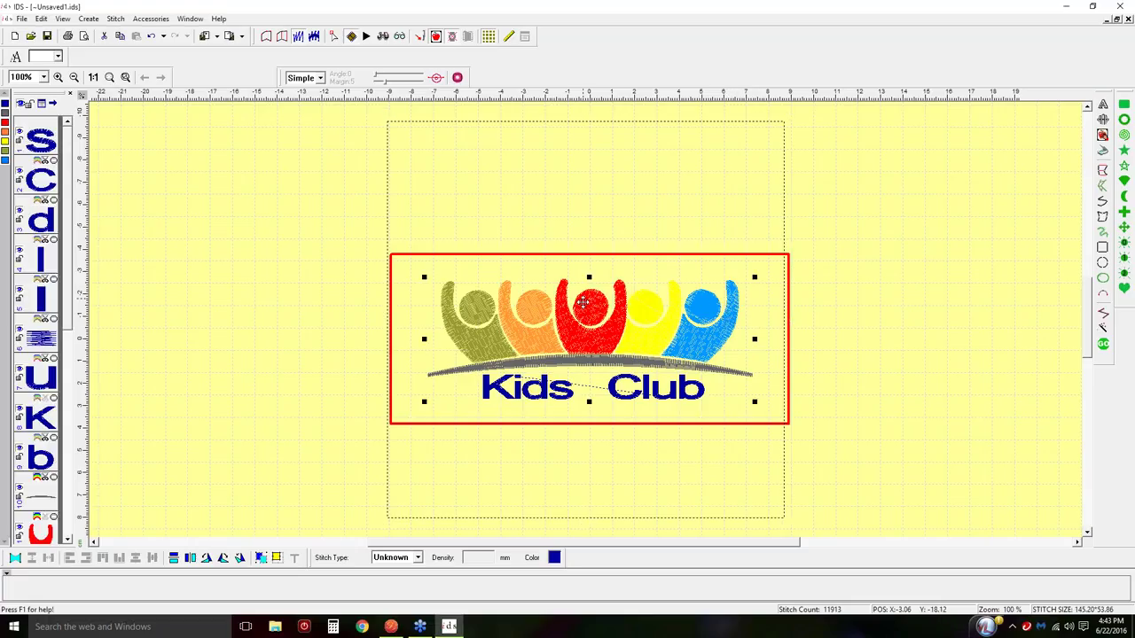
pyautogui.moveTo(582, 302); pyautogui.dragTo(588, 302)
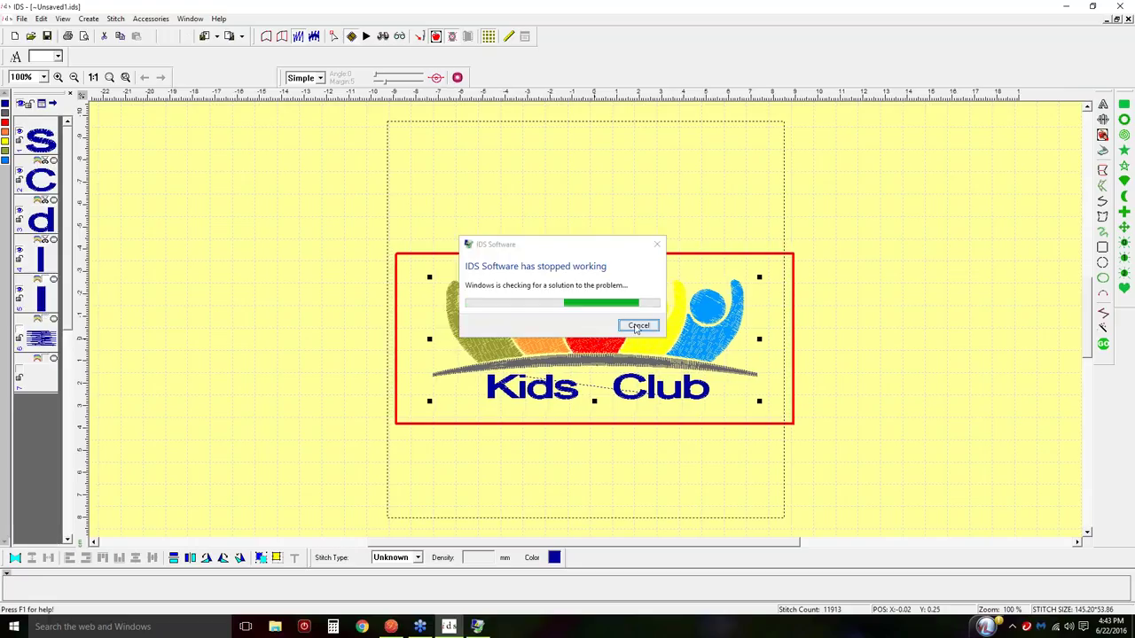
# Dismiss the crash notice, relaunch IDS and load the backup design
pyautogui.click(638, 326)
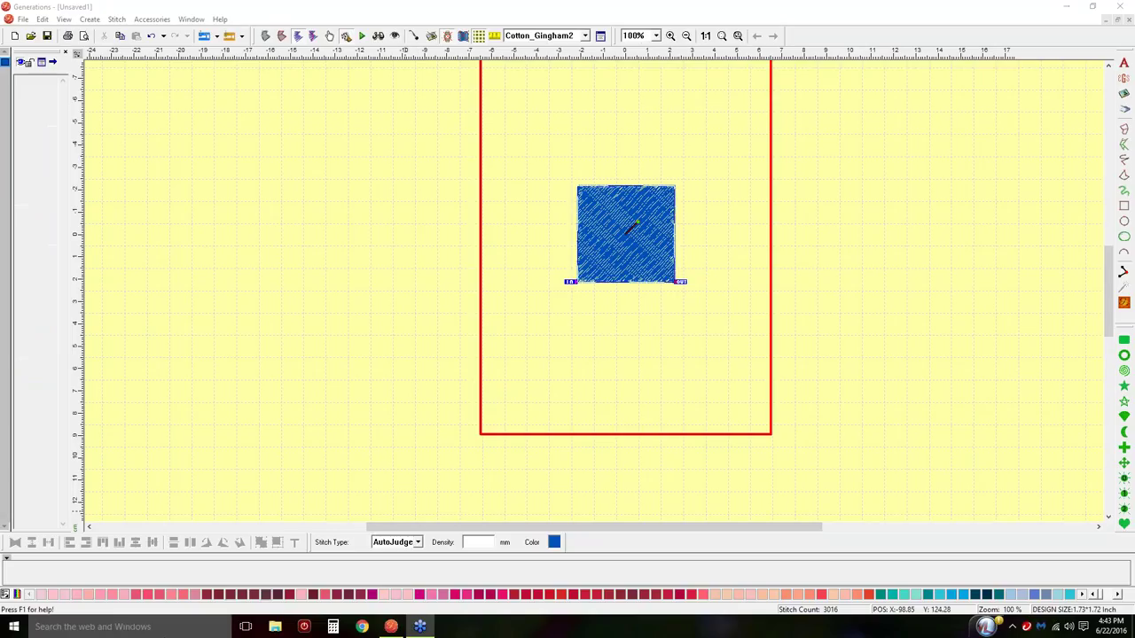
pyautogui.press('super+s')
pyautogui.write('ids')
pyautogui.press('Return')
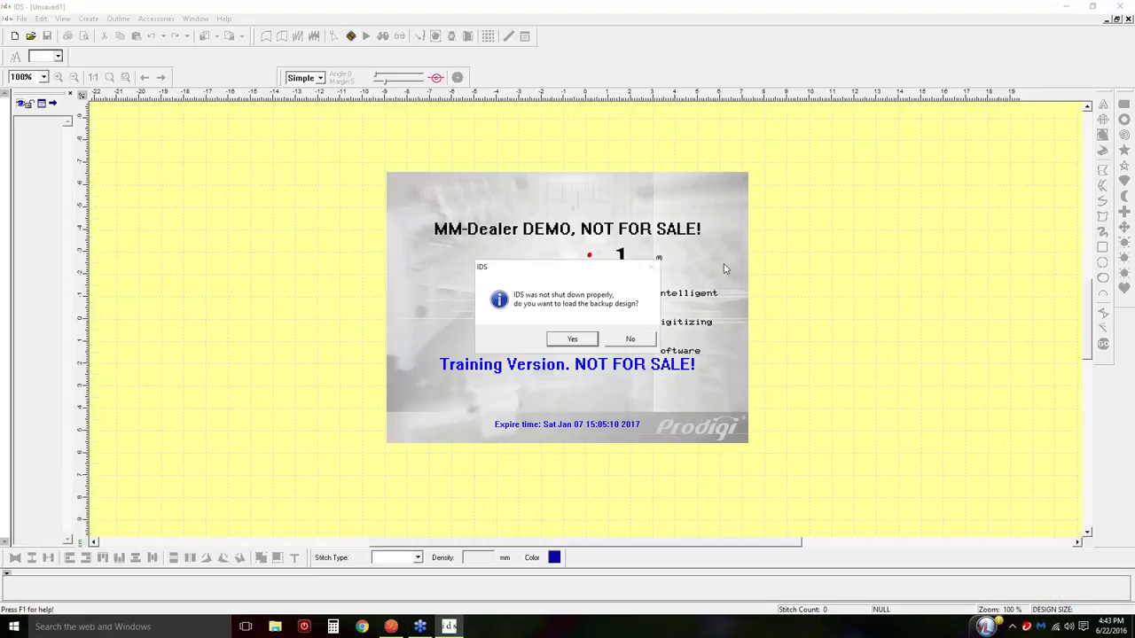
pyautogui.press('Return')
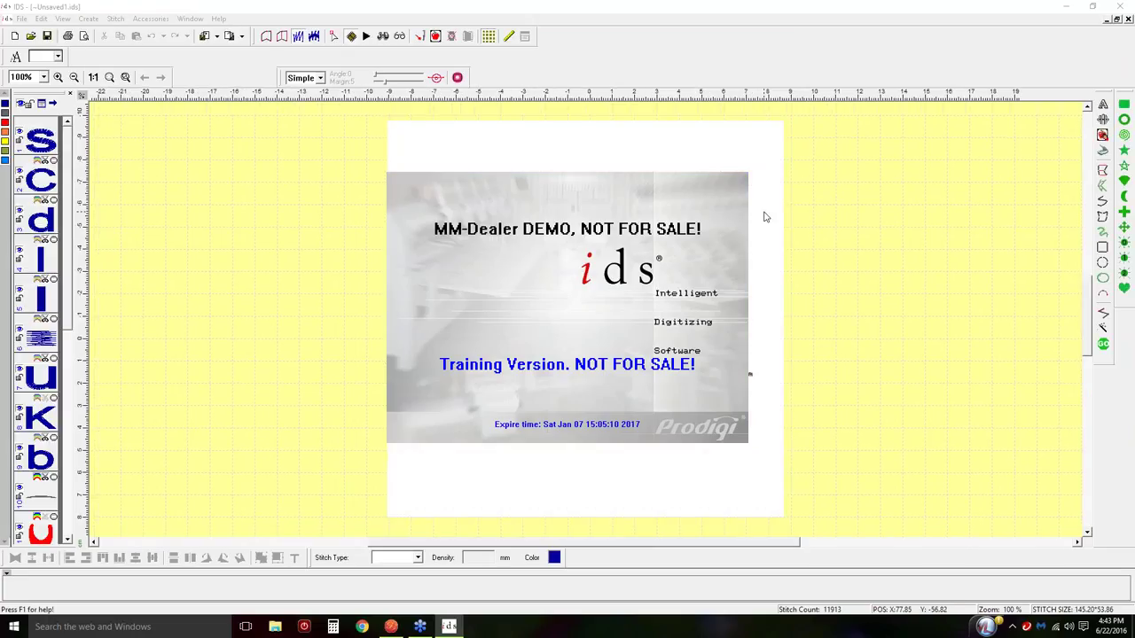